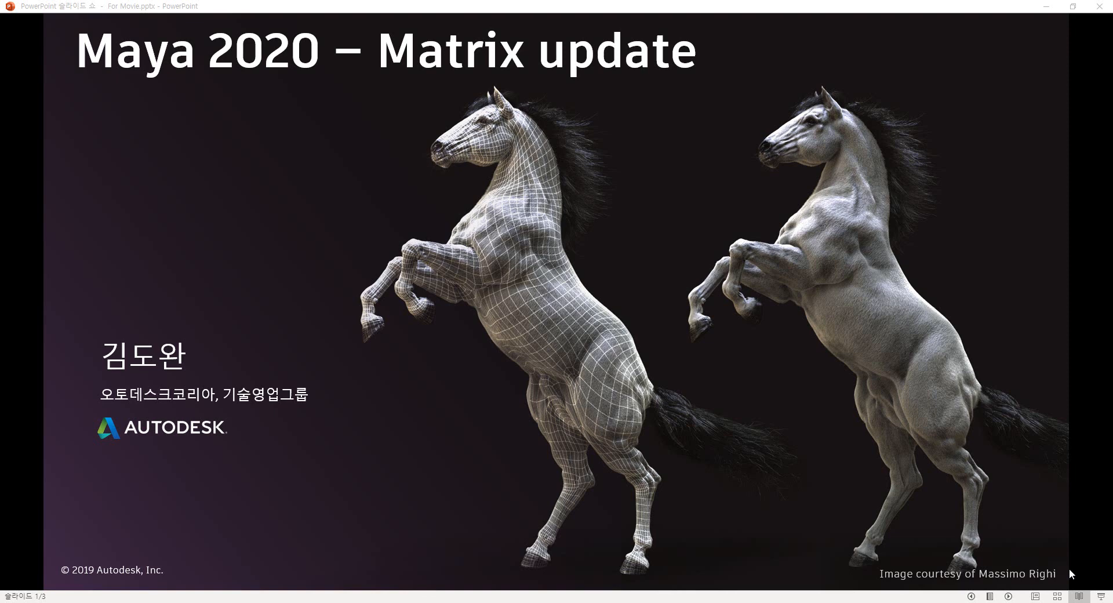
key(Right)
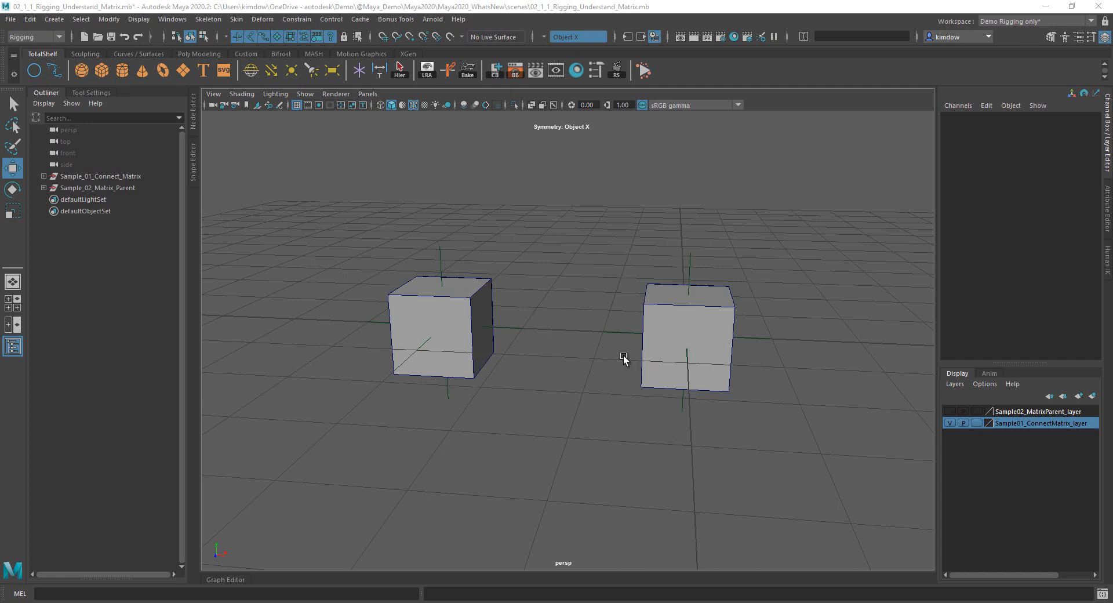
Select the left cube's locator, Constrain_LOC, and expand the Sample_01_Connect_Matrix group in the Outliner.
mouse_move(534, 383)
alt+mouse_down()
mouse_move(551, 382)
mouse_move(539, 385)
alt+mouse_up()
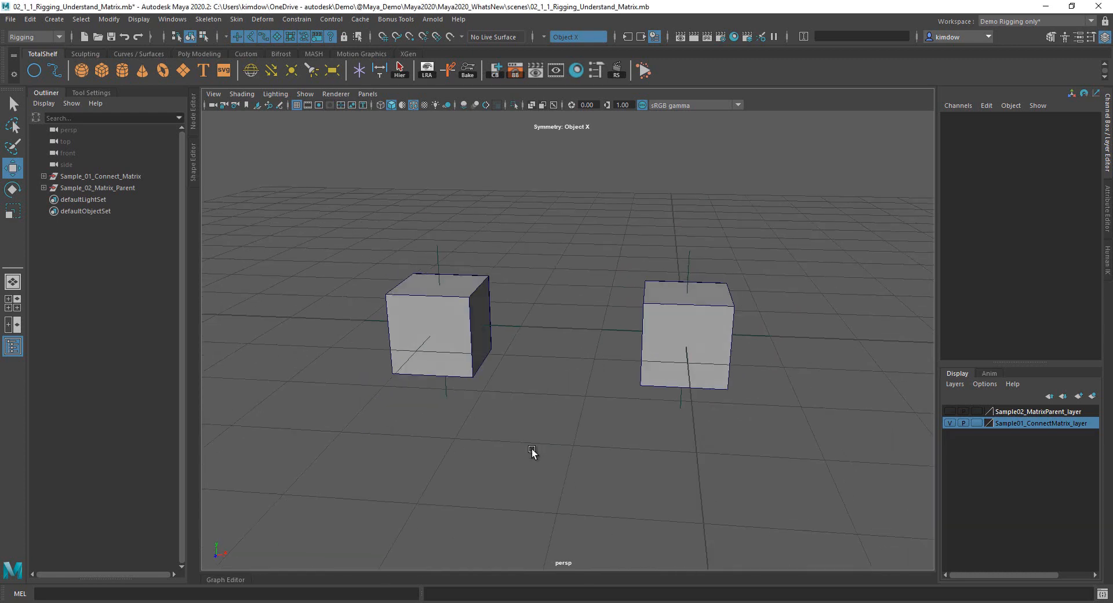
drag(532, 452, 392, 238)
drag(450, 257, 450, 256)
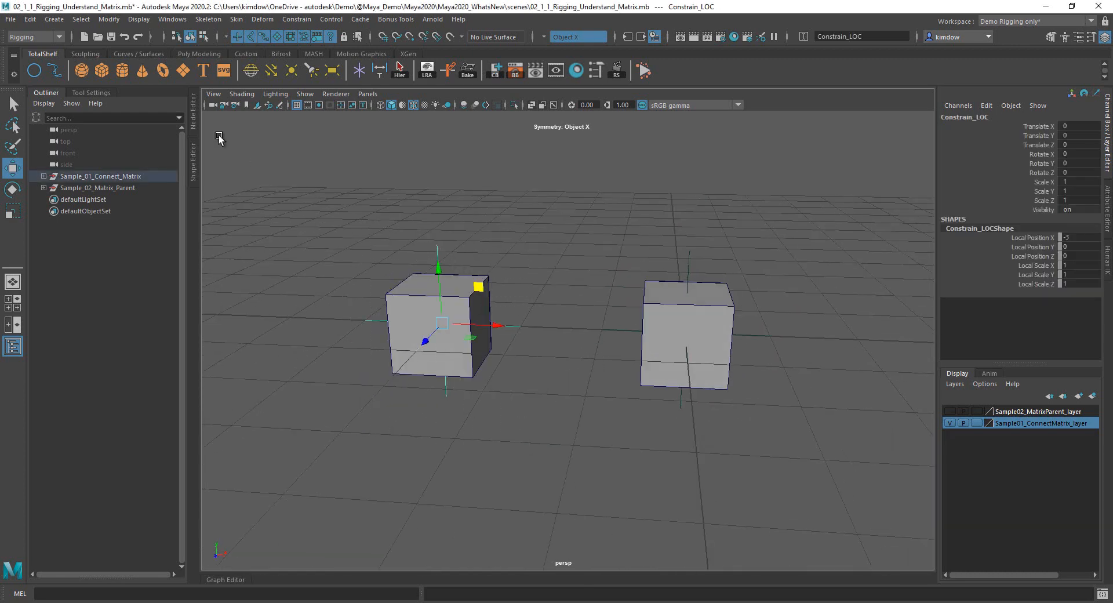
click(43, 176)
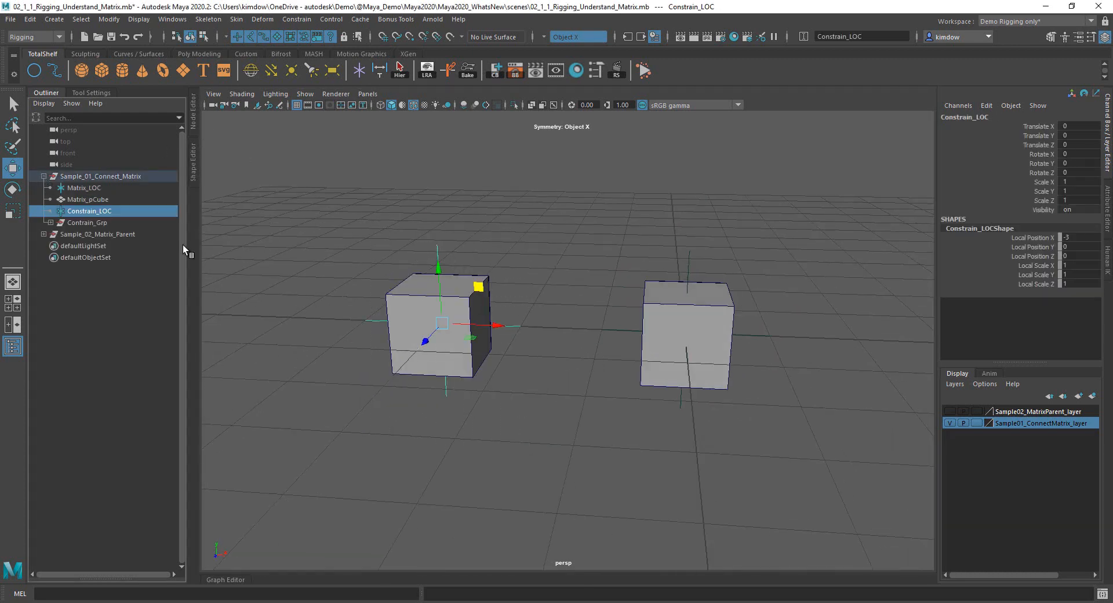
alt+drag(510, 373, 489, 391)
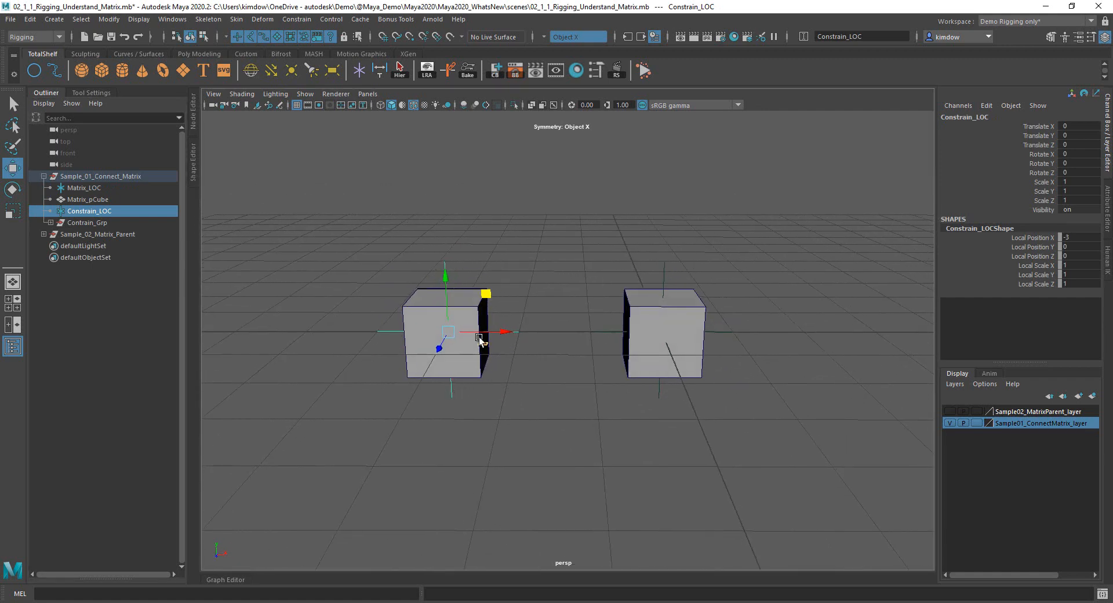
Try moving Constrain_LOC away from the left cube, undo the move, and select Constrain_pCube for a closer look.
drag(486, 294, 426, 186)
key(ctrl+z)
click(464, 315)
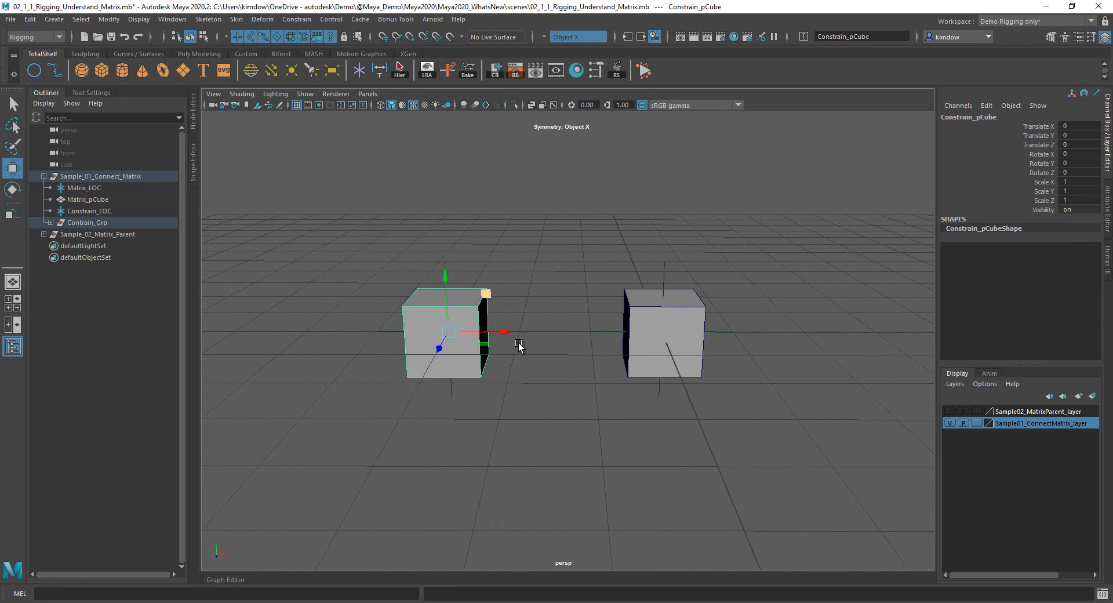
mouse_move(519, 347)
alt+mouse_down()
mouse_move(532, 349)
mouse_move(513, 349)
alt+mouse_up()
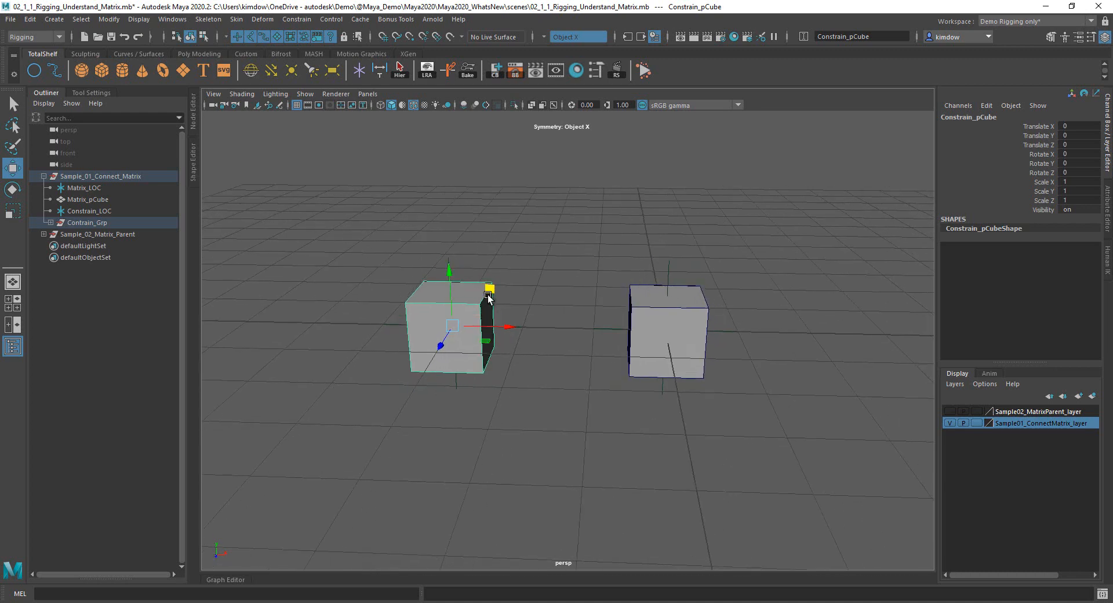
alt+drag(489, 294, 533, 324)
key(q)
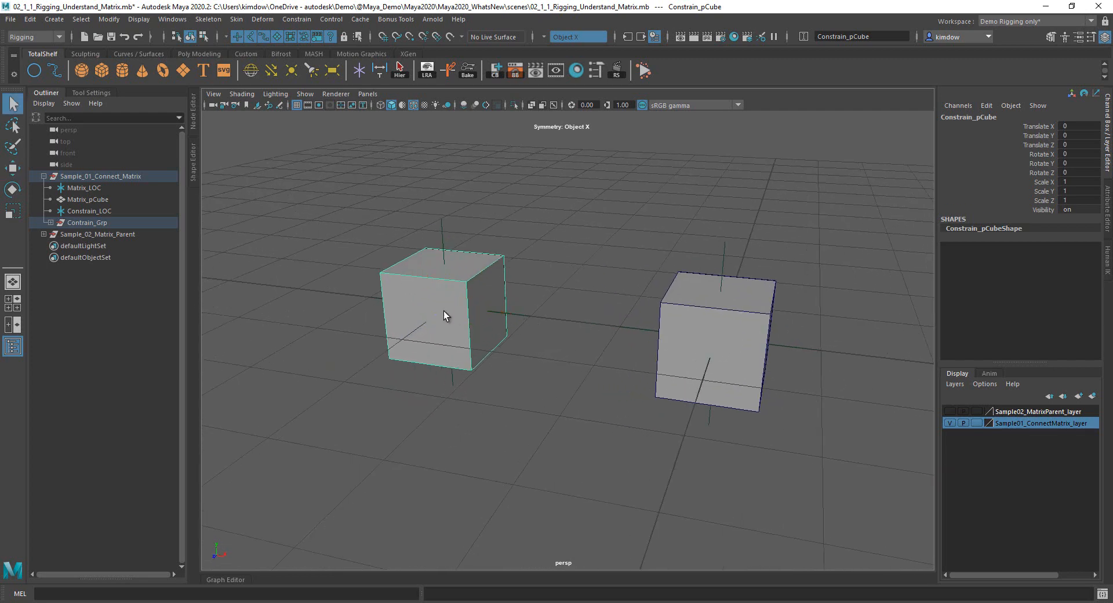
alt+middle_drag(439, 320, 513, 325)
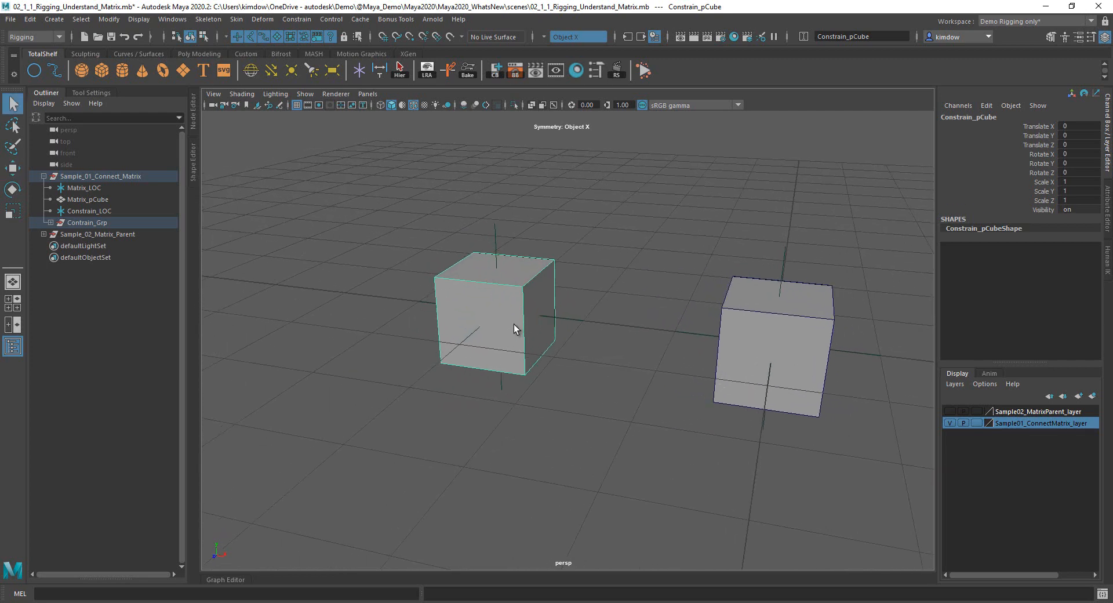
Parent-constrain Constrain_pCube to the Constrain_LOC locator with the constraint options reset to their defaults.
click(498, 234)
shift+click(547, 265)
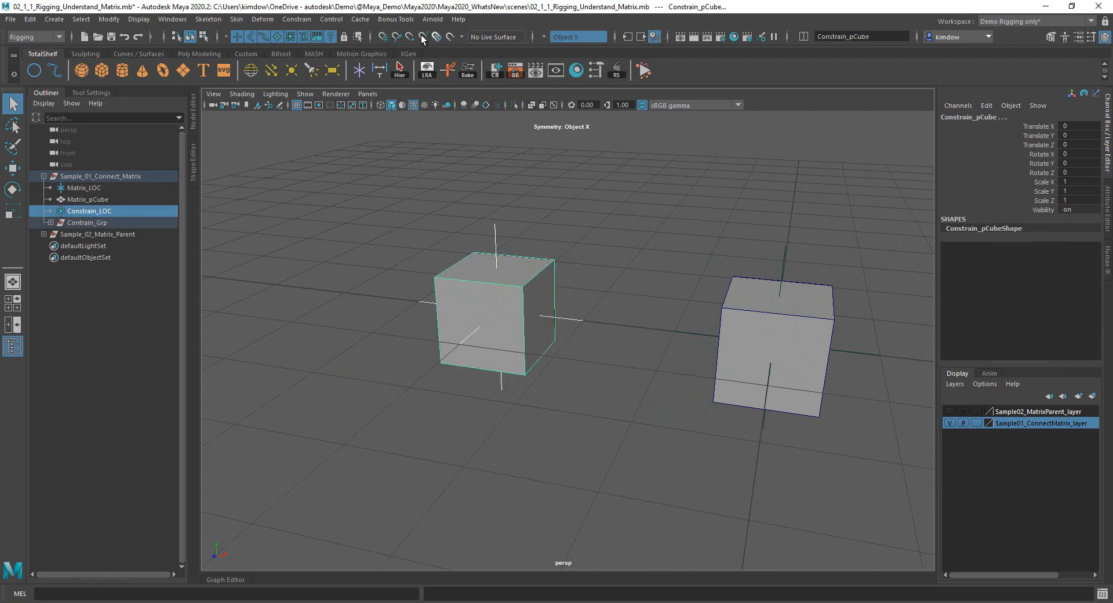
click(300, 20)
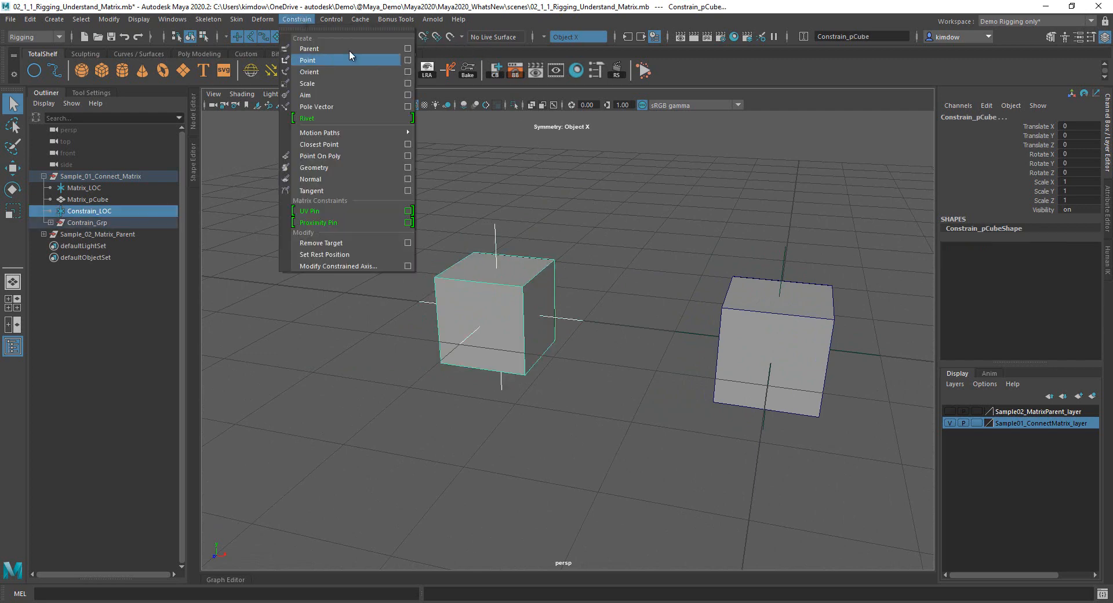
click(408, 48)
click(107, 119)
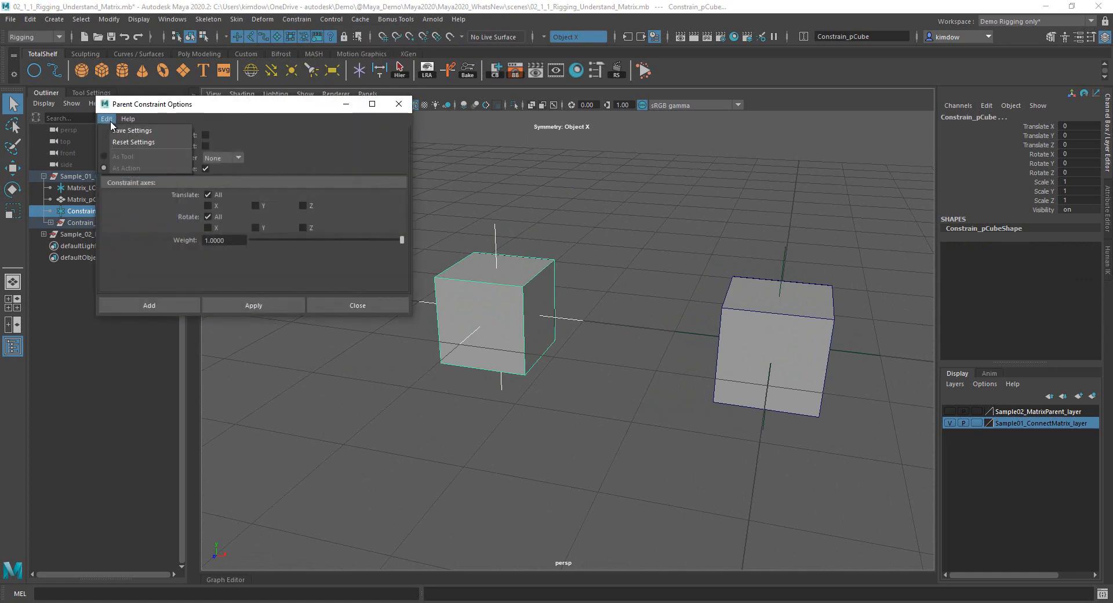
click(117, 138)
click(149, 305)
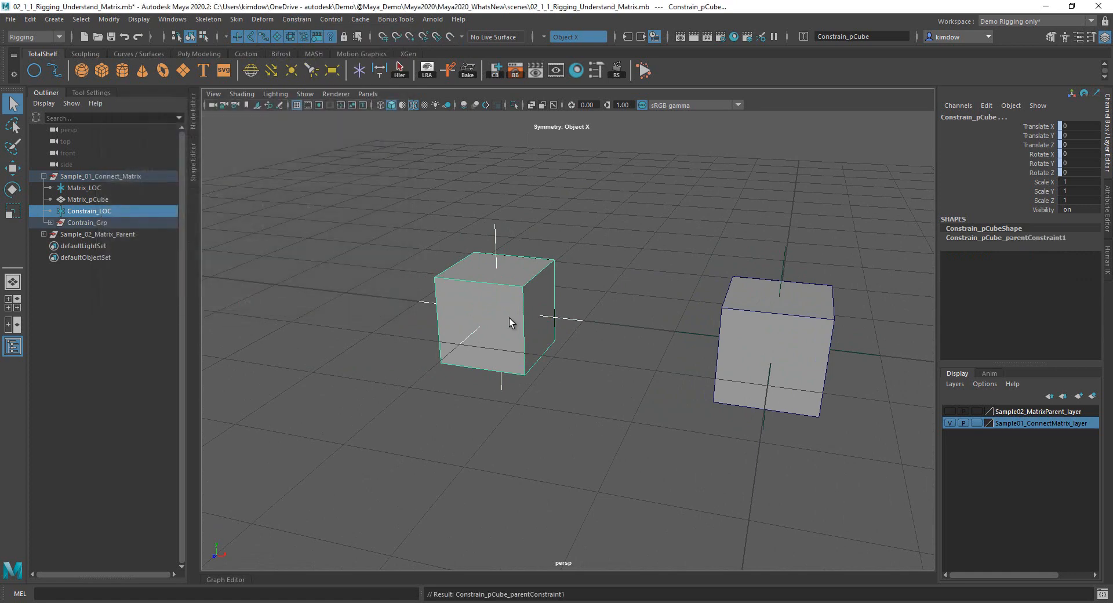
Move Constrain_LOC to about -0.13 in X and 1.66 in Y, and rotate it about 20, -26 and -25 degrees.
scroll(509, 318, down, 5)
click(501, 318)
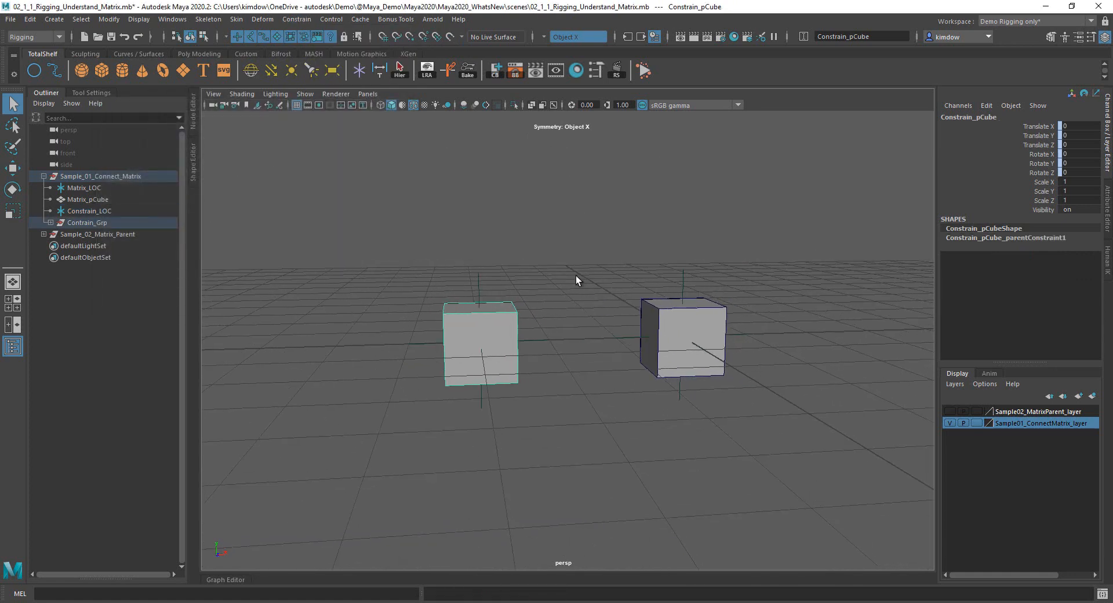
click(566, 243)
alt+drag(575, 276, 482, 216)
key(w)
key(e)
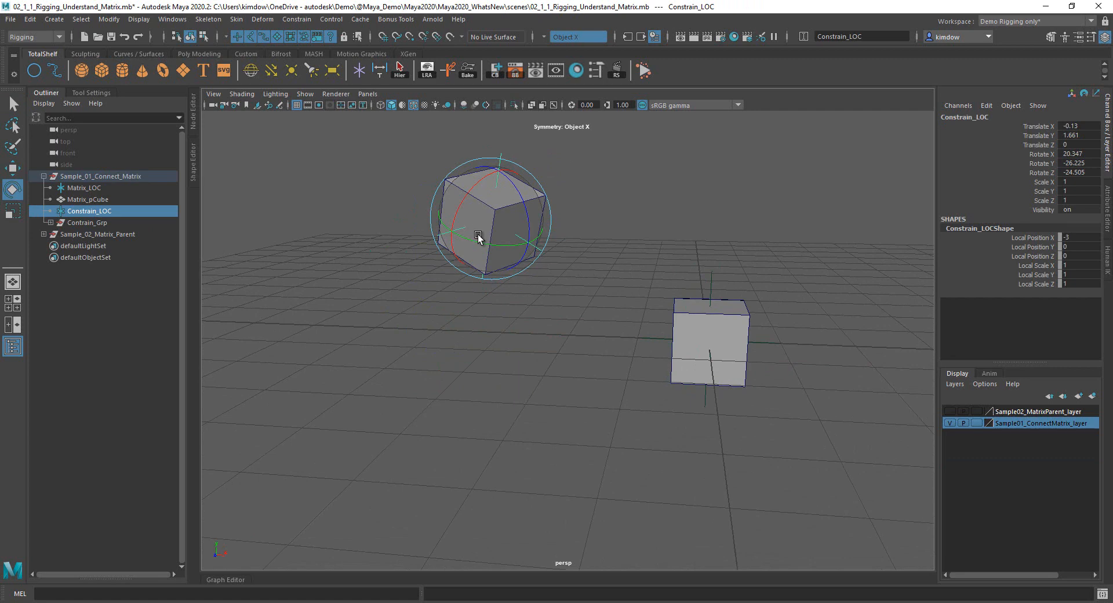
Undo the test rotation and move of Constrain_LOC.
key(ctrl+z)
key(ctrl+z)
key(ctrl+z)
key(ctrl+z)
key(ctrl+z)
key(ctrl+z)
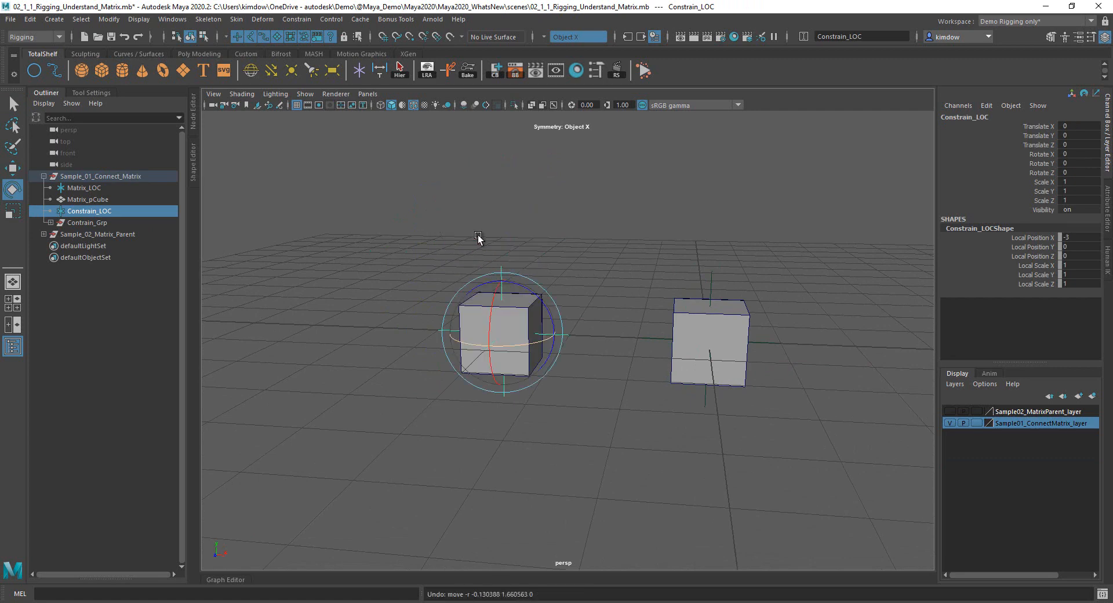
Move the Constrain_LOC locator to about -0.56 in X and 1.45 in Y.
click(525, 246)
alt+drag(497, 304, 612, 331)
alt+right_drag(612, 331, 720, 346)
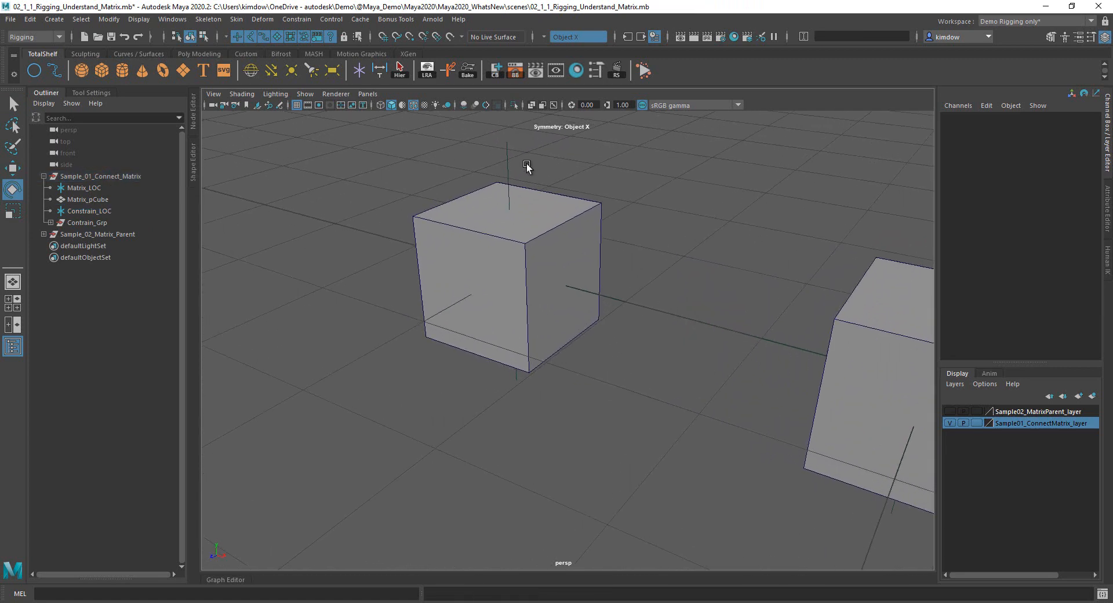
drag(532, 153, 487, 170)
alt+right_drag(661, 213, 428, 228)
key(w)
drag(562, 268, 521, 145)
Rotate the constrained Constrain_pCube directly to about 45, -32 and -12 degrees, leaving its locator unrotated.
click(507, 156)
alt+drag(501, 215, 616, 301)
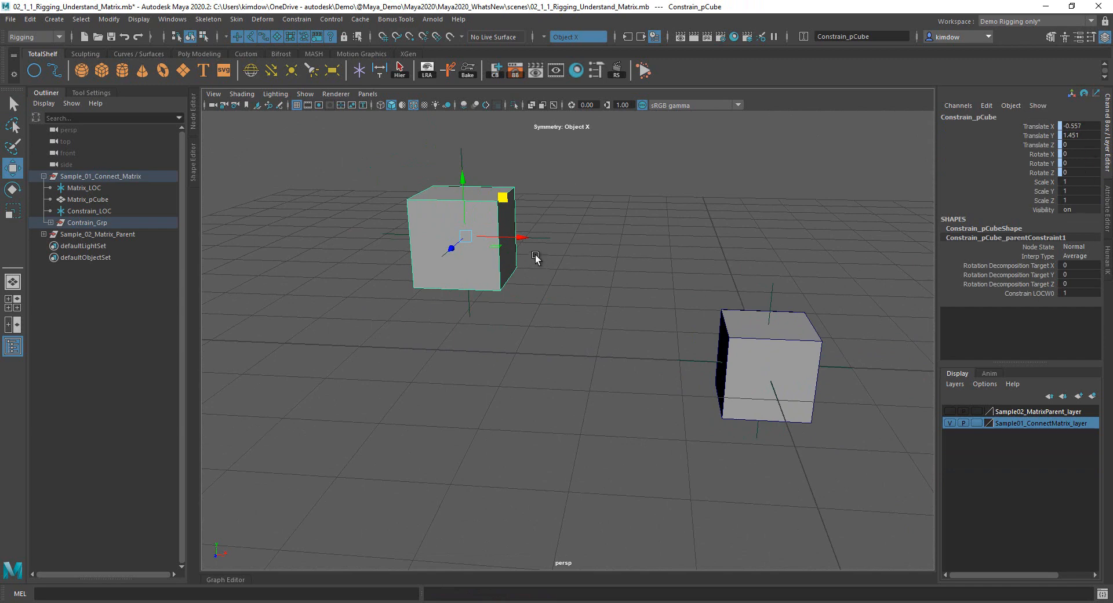
key(e)
drag(484, 208, 481, 248)
click(464, 154)
key(w)
key(ctrl+z)
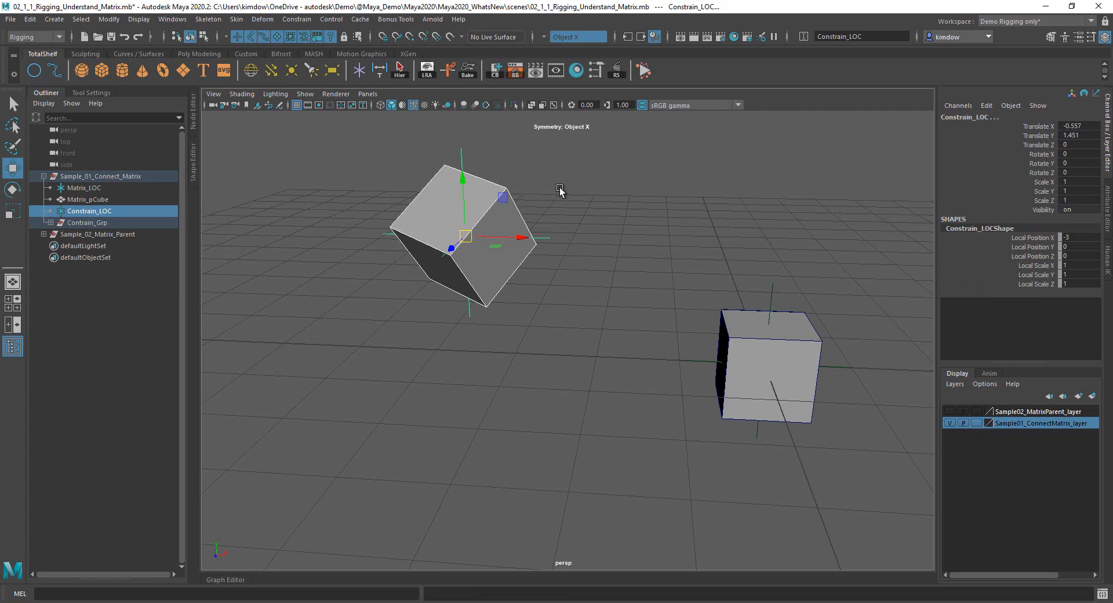
click(502, 209)
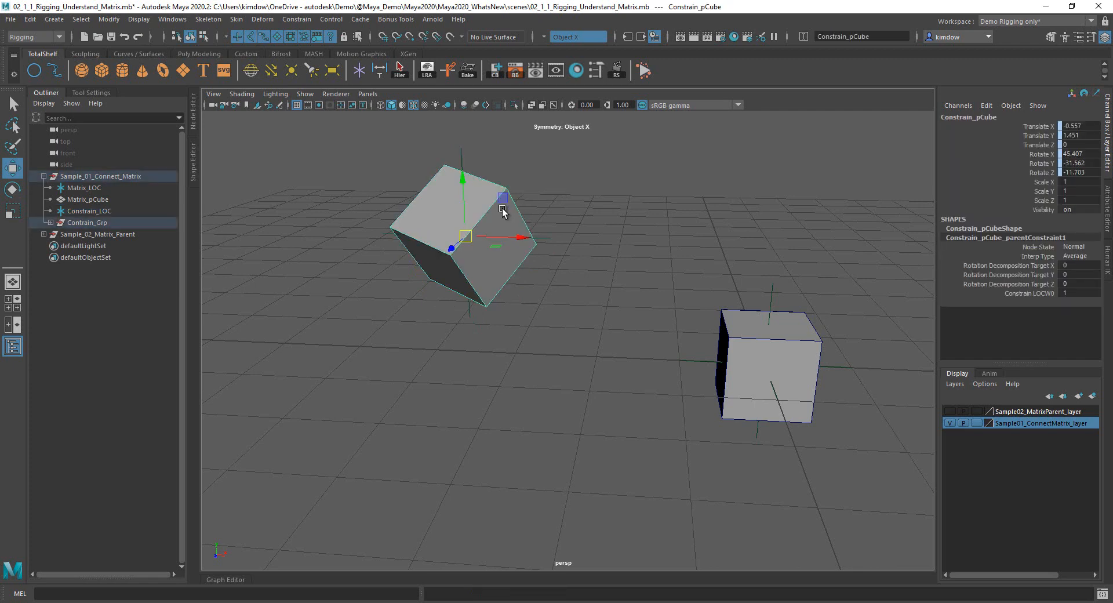
Undo the cube's rotation and the locator's move, and clear the selection.
key(ctrl+z)
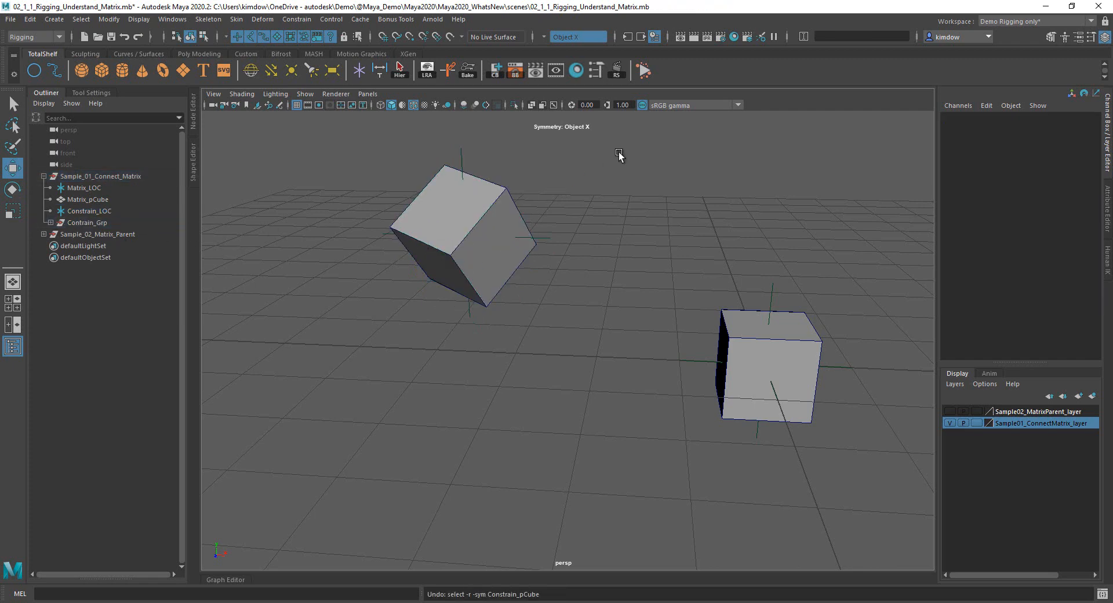
key(ctrl+z)
key(ctrl+z)
key(ctrl+z)
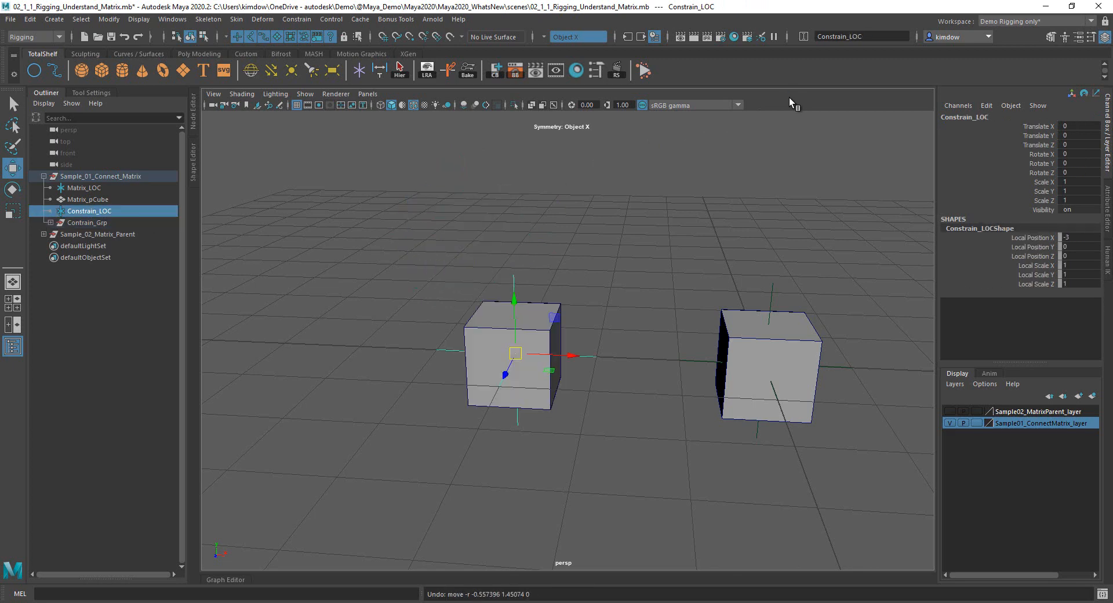
click(635, 196)
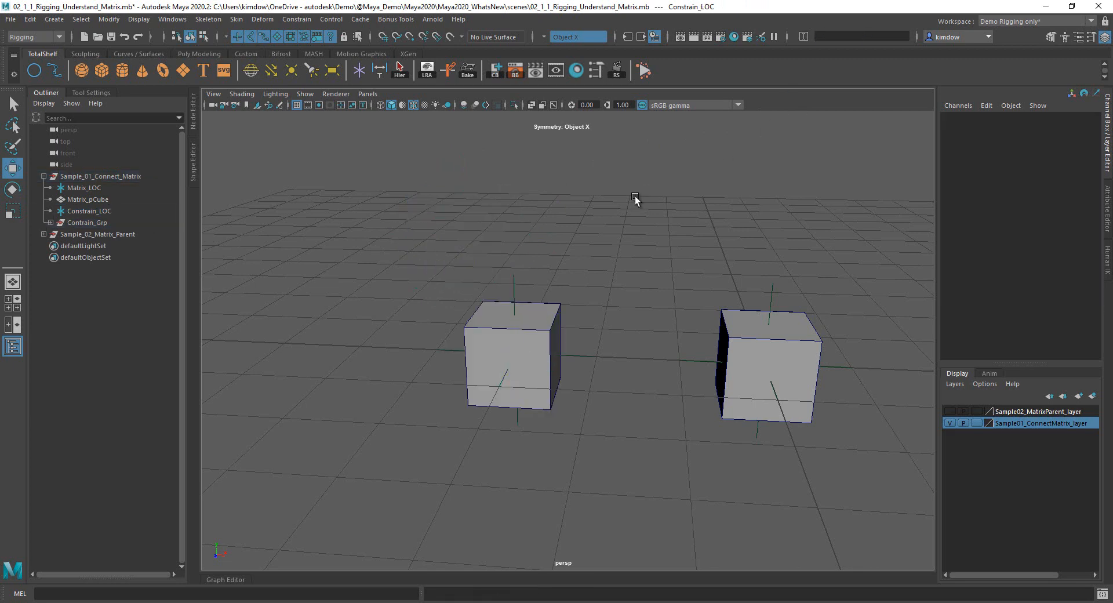
Delete all constraints in the scene by type.
click(30, 19)
mouse_move(125, 166)
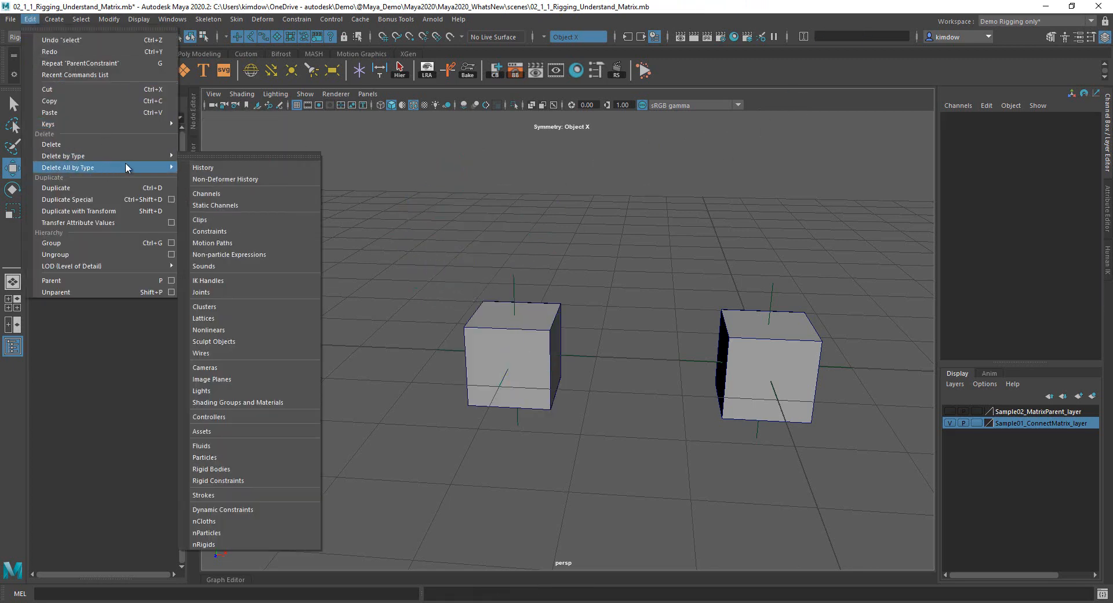
click(254, 232)
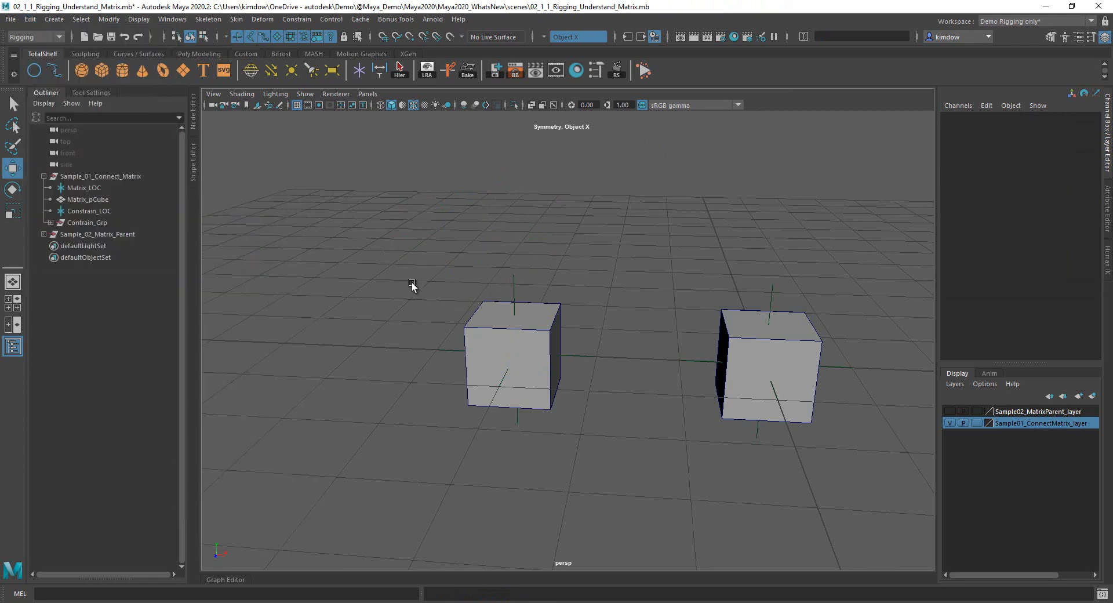
Expand Contrain_Grp and parent-constrain the group to the Constrain_LOC locator.
click(50, 223)
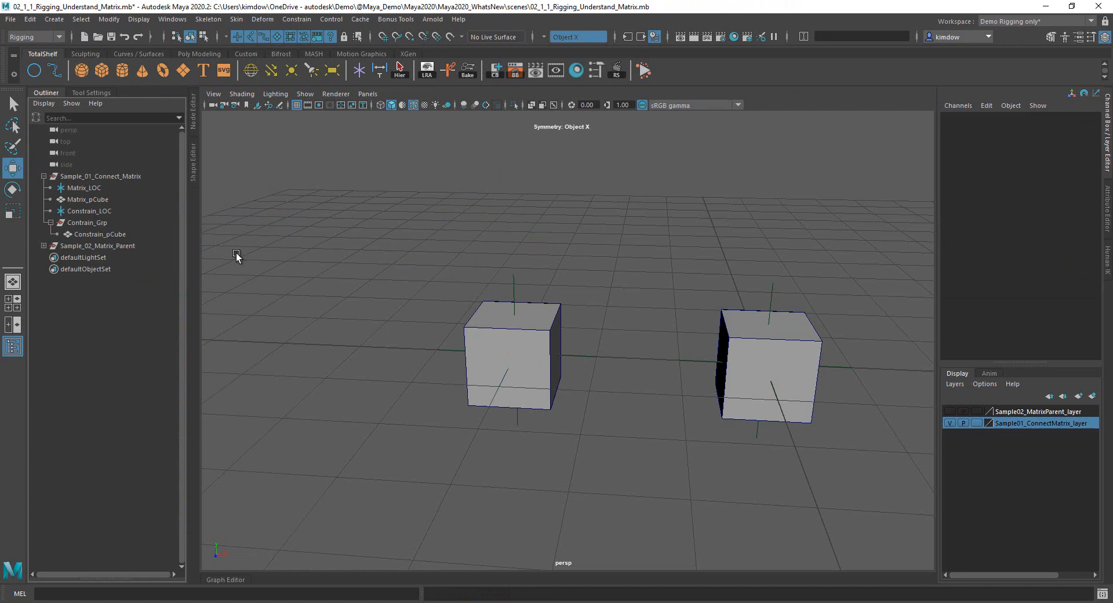
click(514, 284)
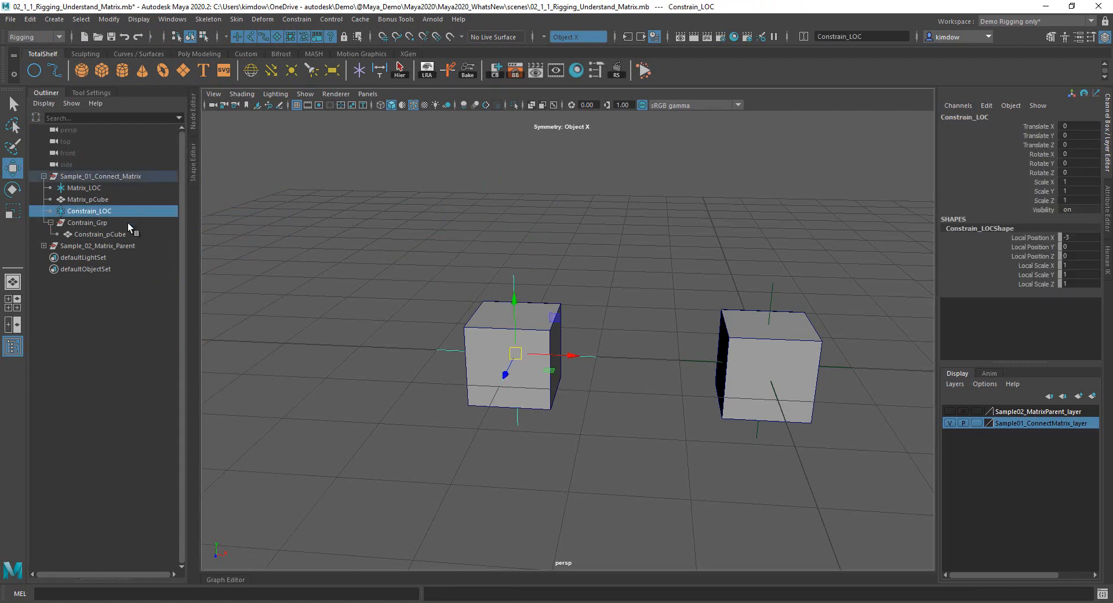
ctrl+click(111, 222)
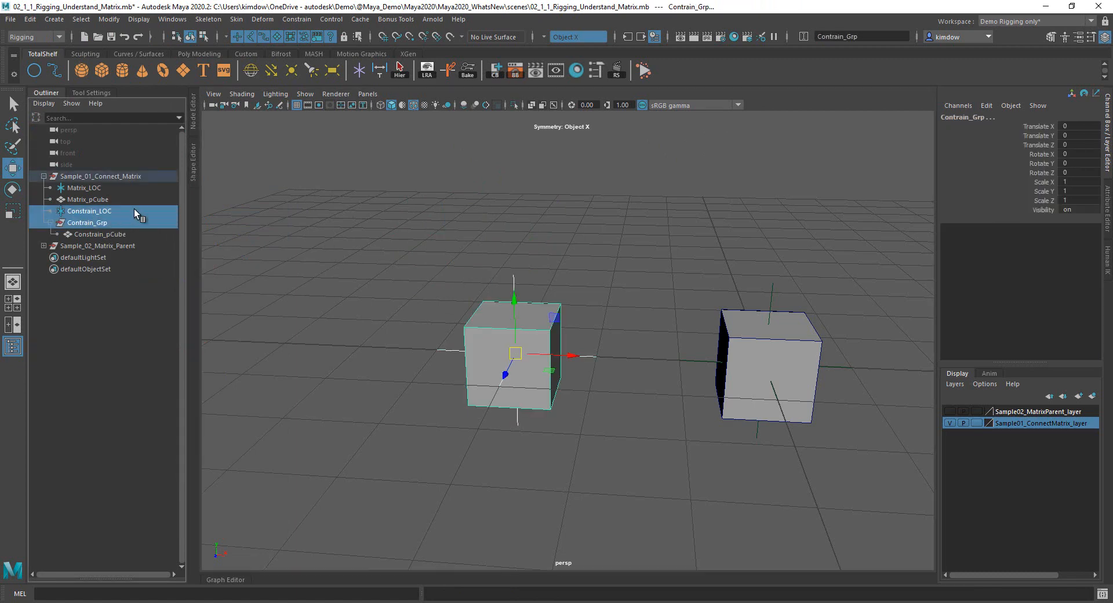
click(334, 22)
mouse_move(297, 19)
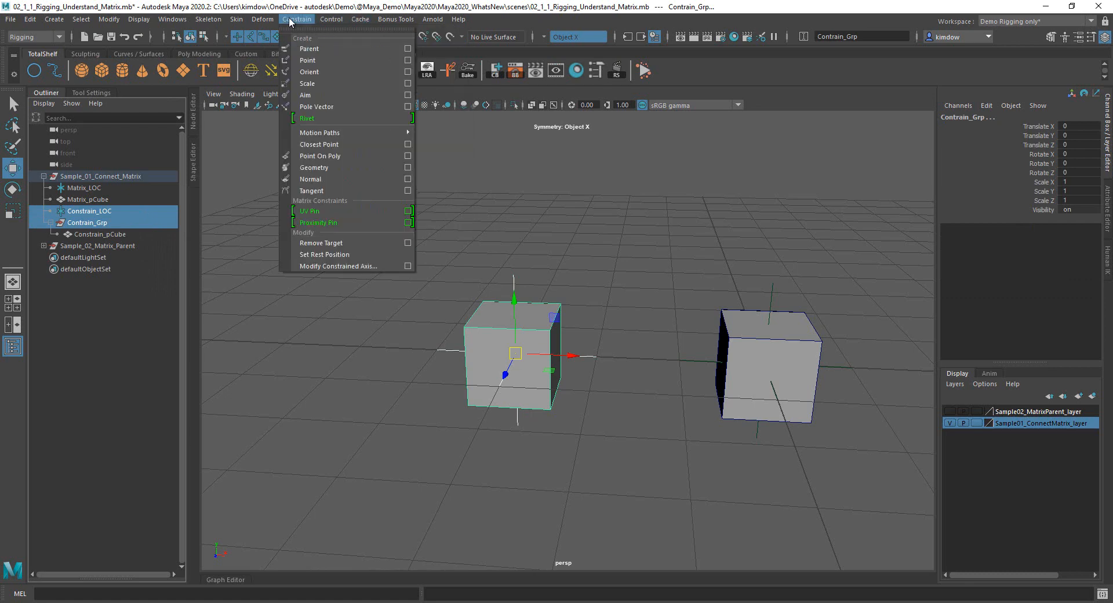
click(302, 47)
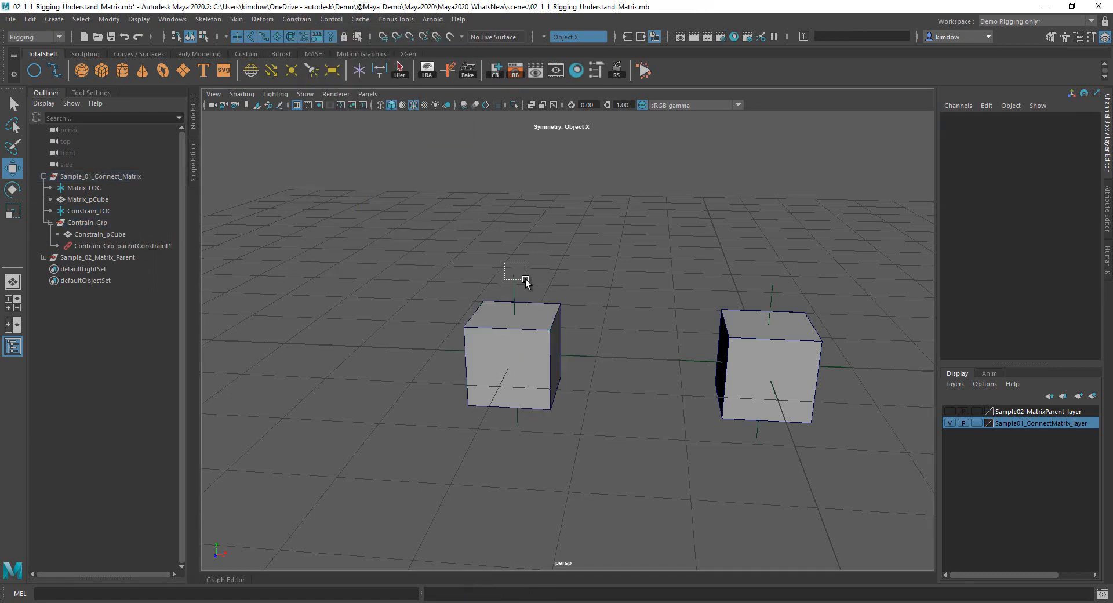
Pose Constrain_LOC with a test move and rotation, and offset Constrain_pCube to about 0.14, -0.004, -0.099 inside its group.
drag(525, 279, 527, 283)
drag(559, 316, 500, 246)
key(e)
click(629, 176)
click(524, 209)
key(w)
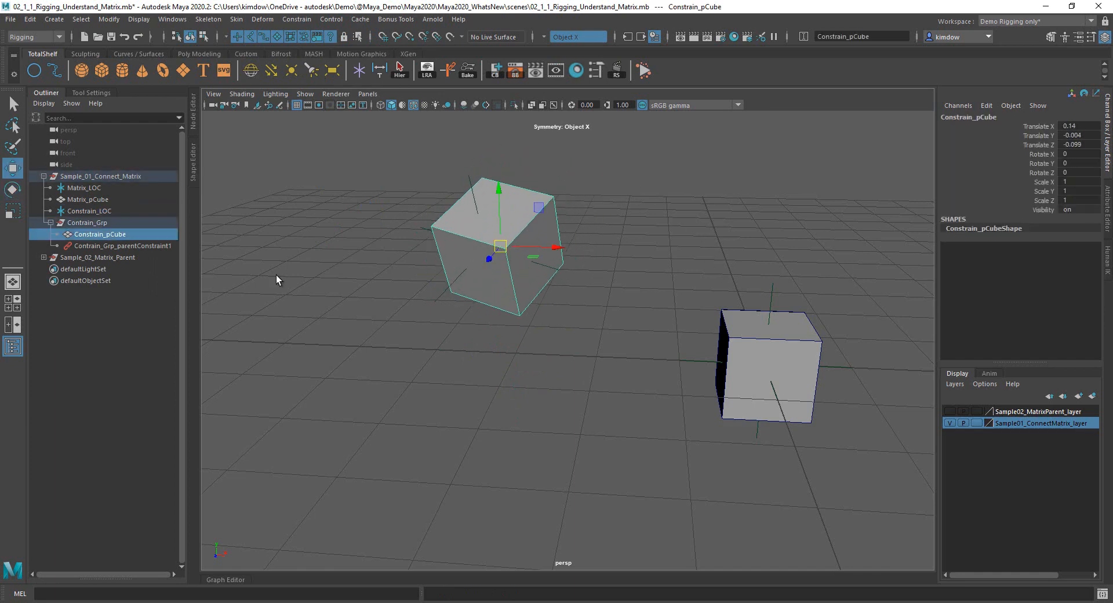
Undo the cube's offset and the locator's test rotation and move.
key(ctrl+z)
key(ctrl+z)
key(ctrl+z)
key(ctrl+z)
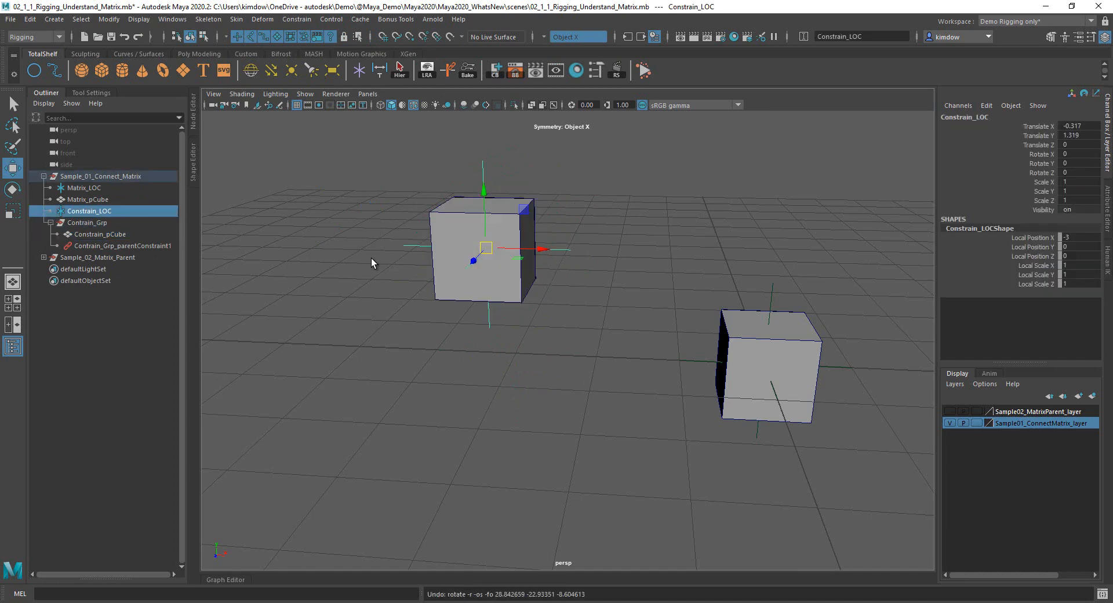
key(ctrl+z)
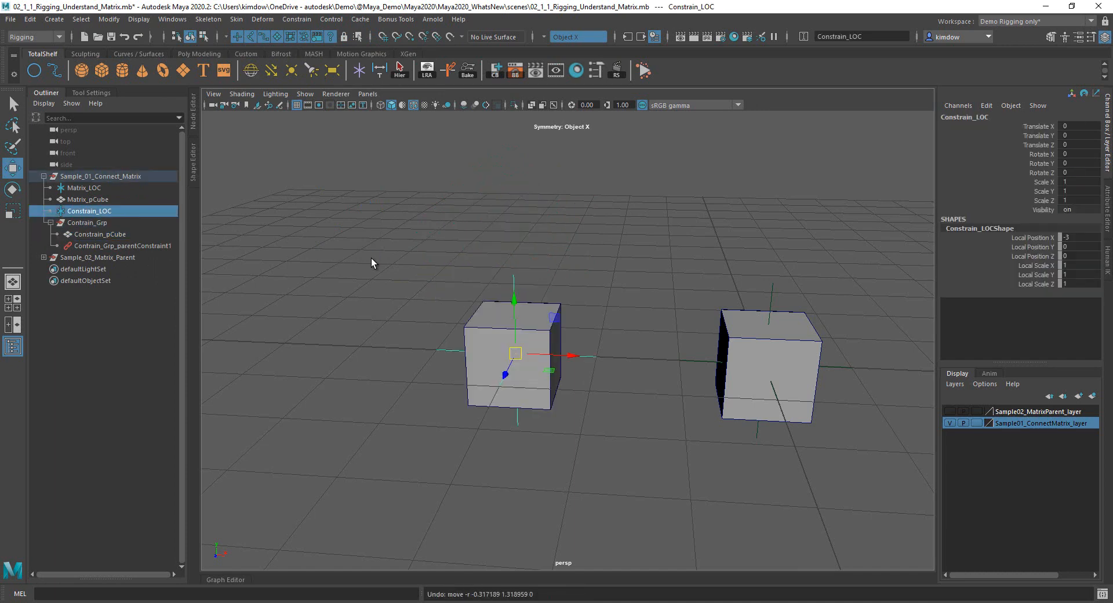
Graph the parent constraint network of Contrain_Grp in the Node Editor and show all attributes on its three nodes.
click(195, 124)
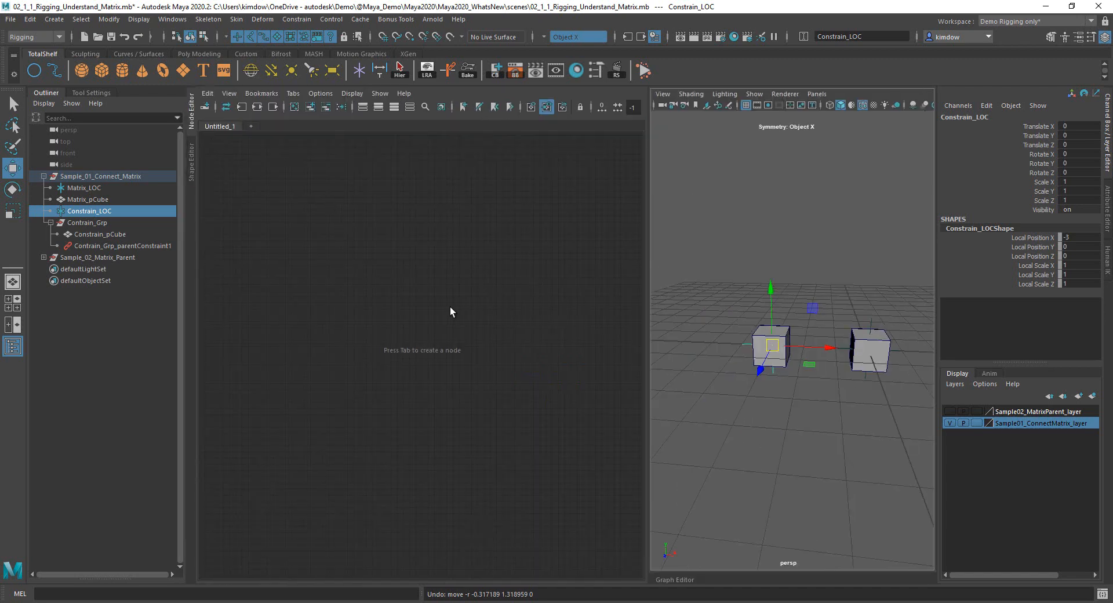
key(f)
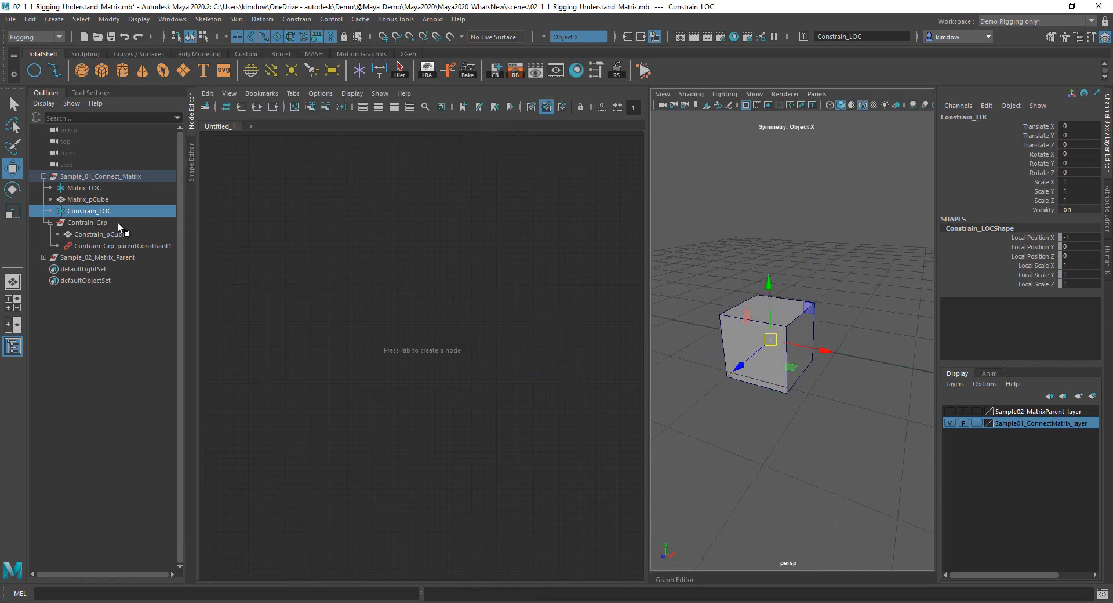
click(118, 225)
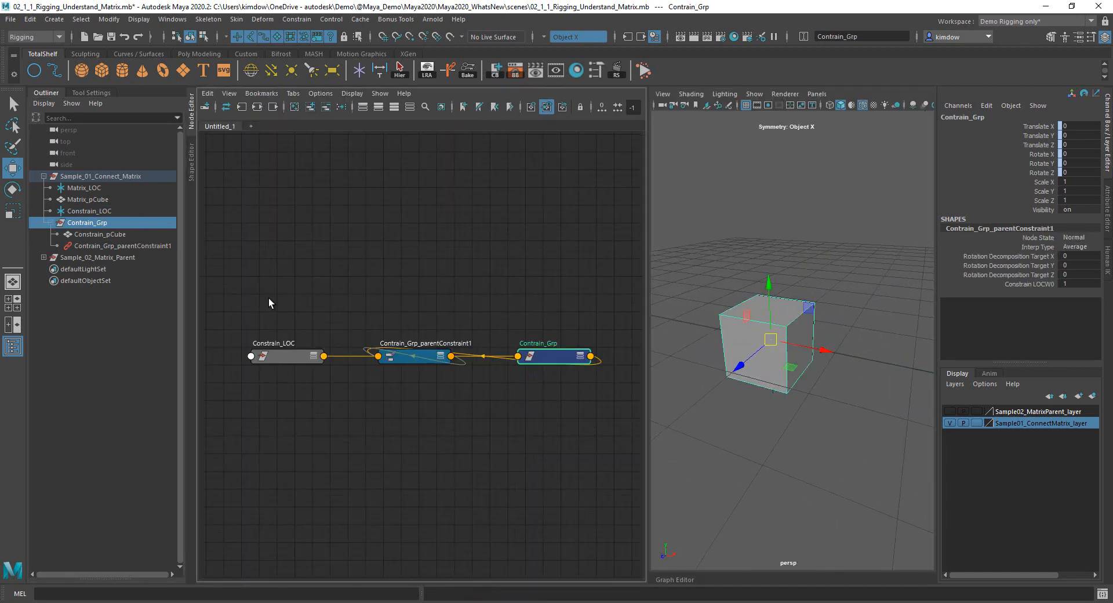
drag(269, 298, 583, 409)
click(394, 107)
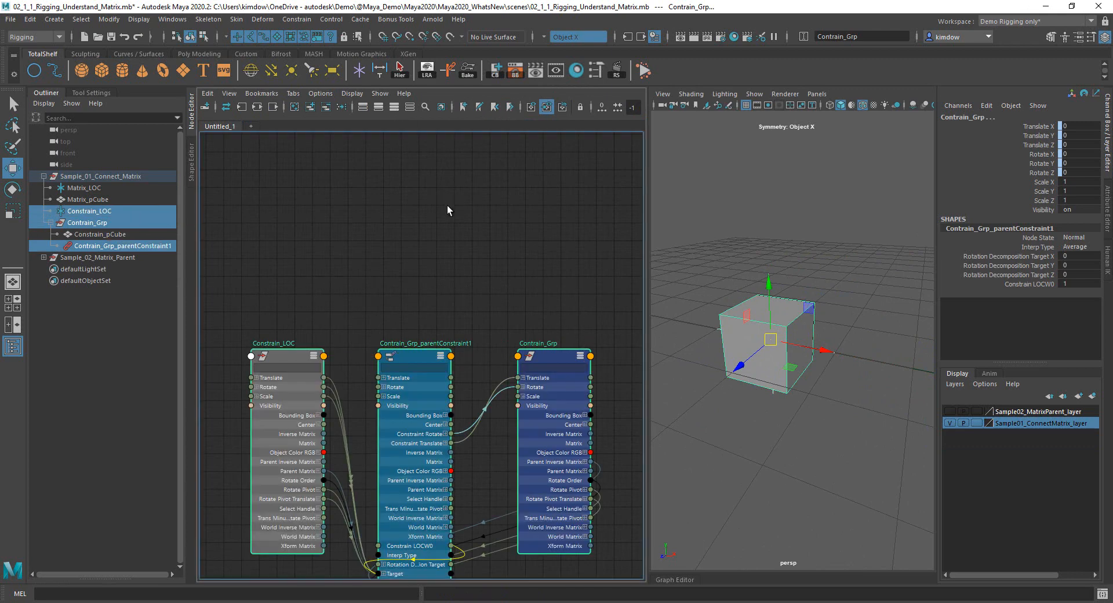
Arrange the graph with Contrain_Grp_parentConstraint1 raised between the Constrain_LOC and Contrain_Grp nodes so the connections are readable.
click(447, 206)
drag(403, 354, 408, 196)
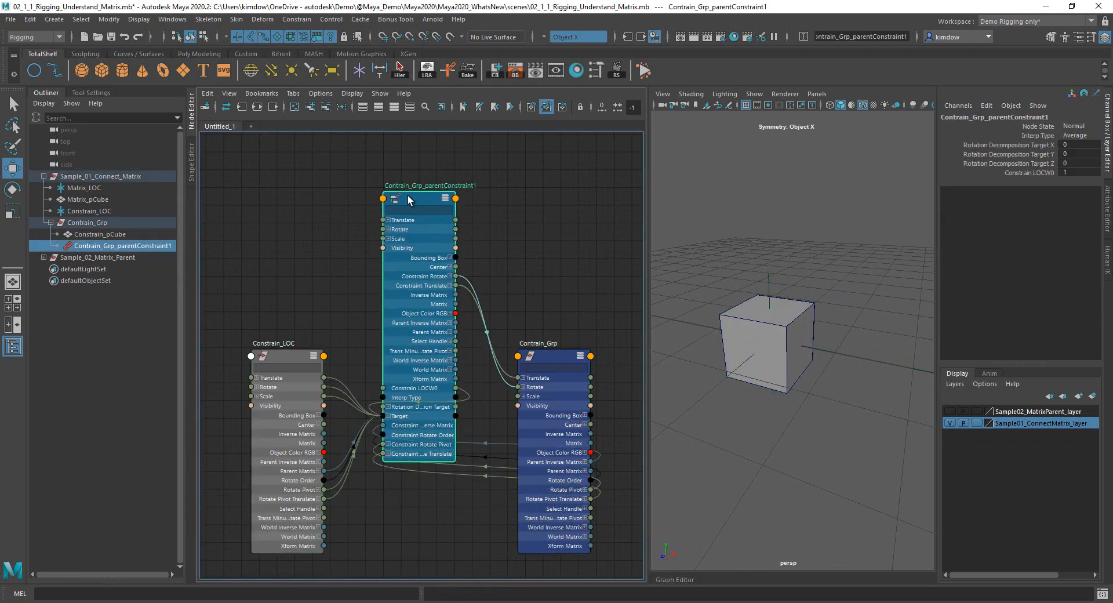
drag(289, 352, 284, 265)
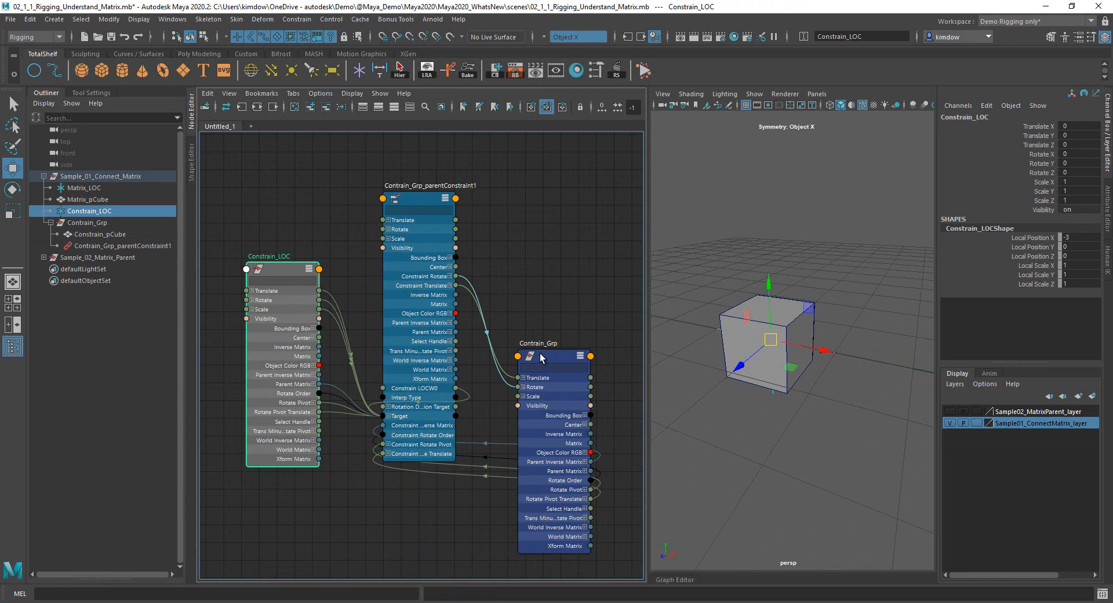
drag(541, 359, 547, 331)
drag(276, 266, 293, 285)
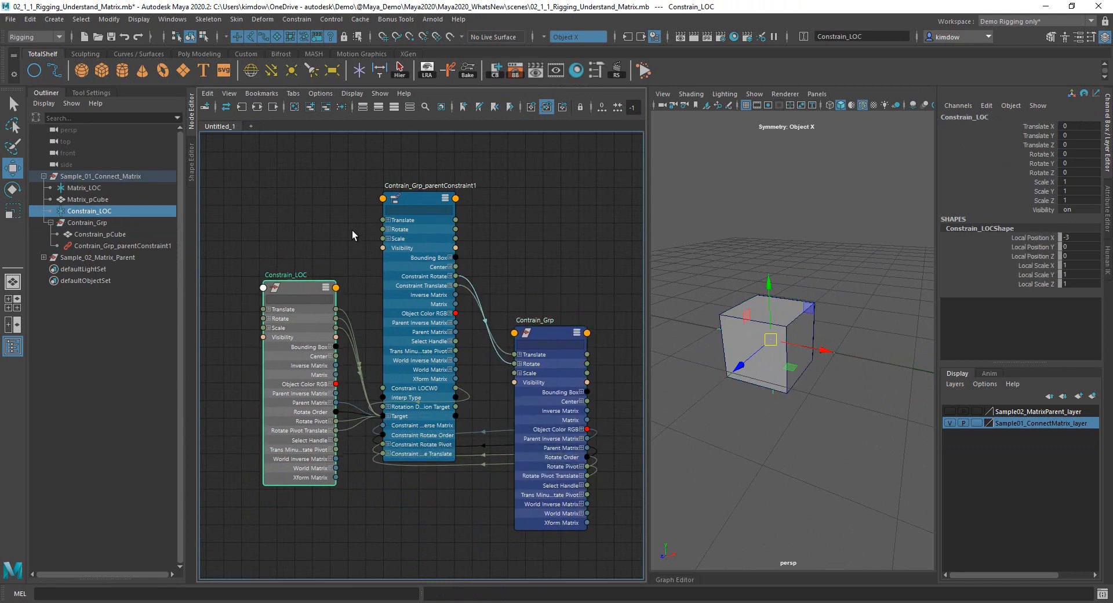
drag(423, 205, 426, 191)
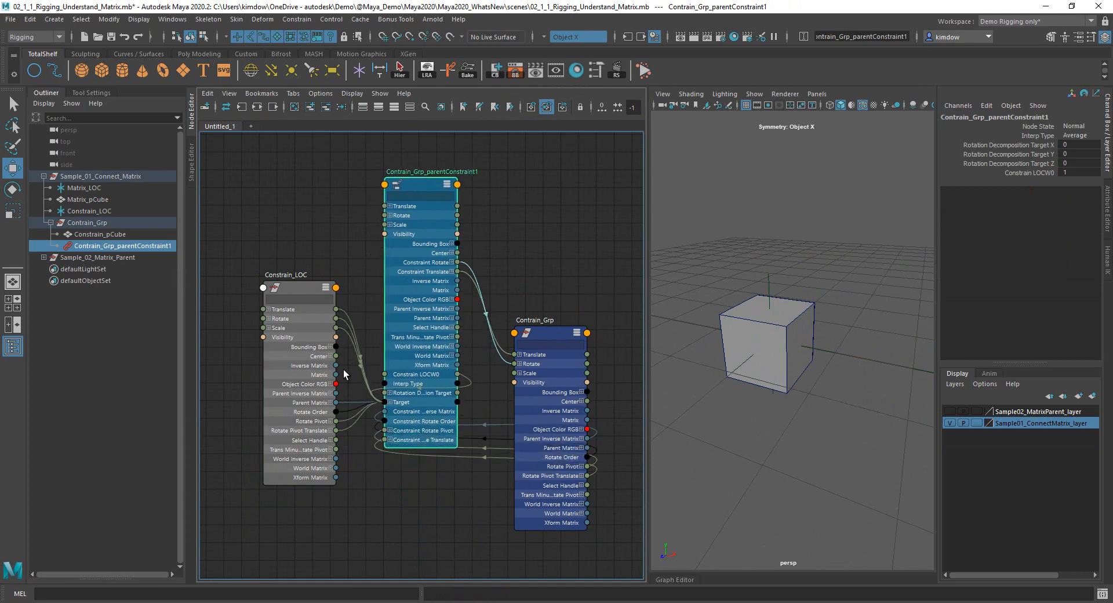
mouse_move(514, 374)
Clear the constraint network from the Node Editor graph.
alt+right_drag(843, 403, 704, 401)
alt+drag(703, 401, 778, 399)
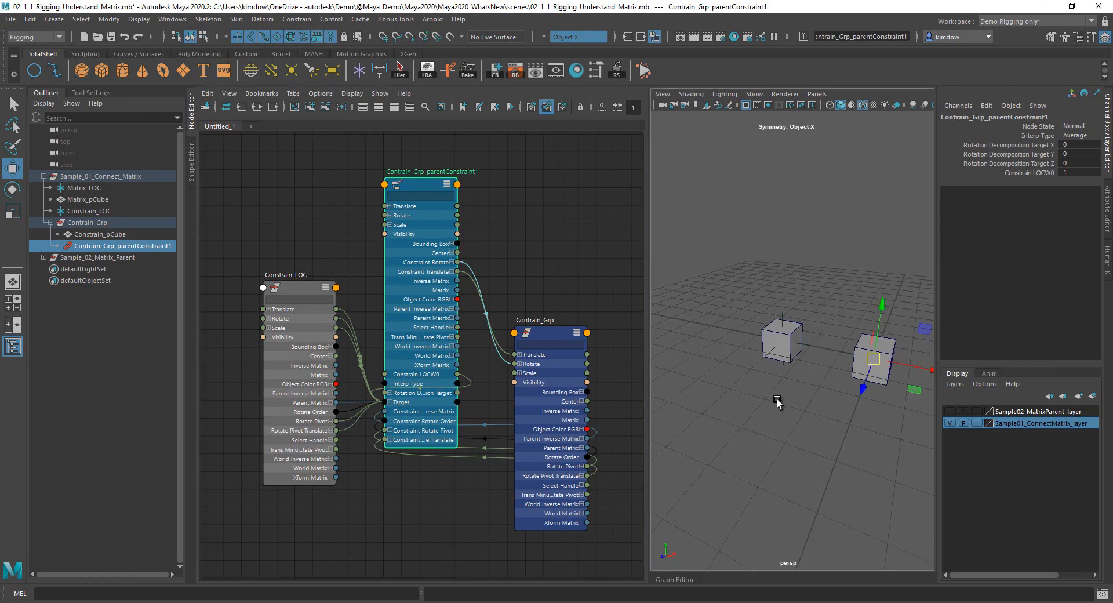
click(834, 339)
drag(834, 339, 868, 431)
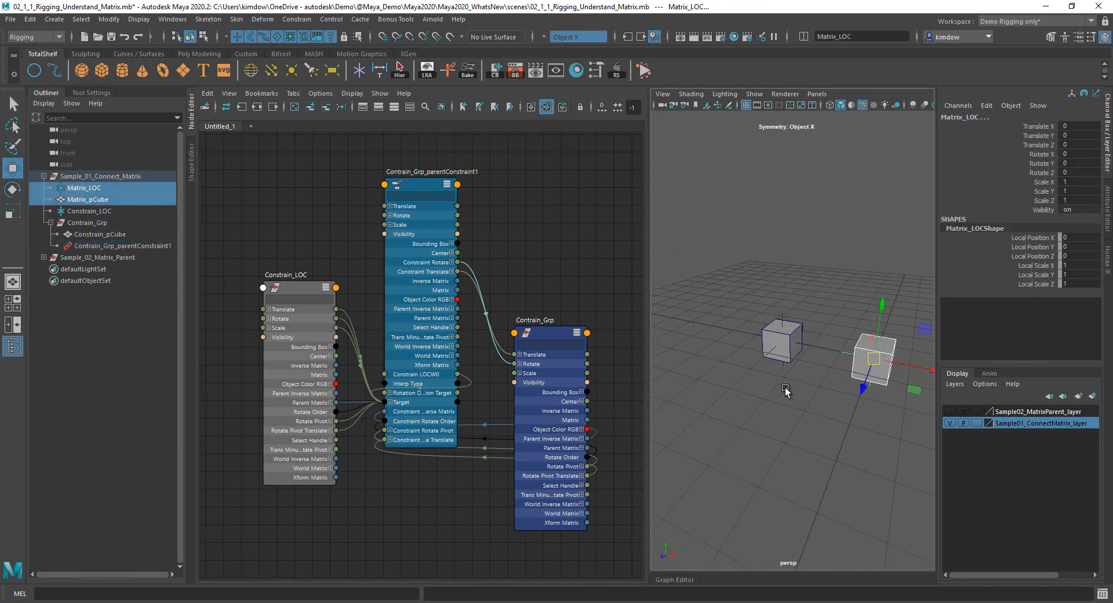
click(769, 421)
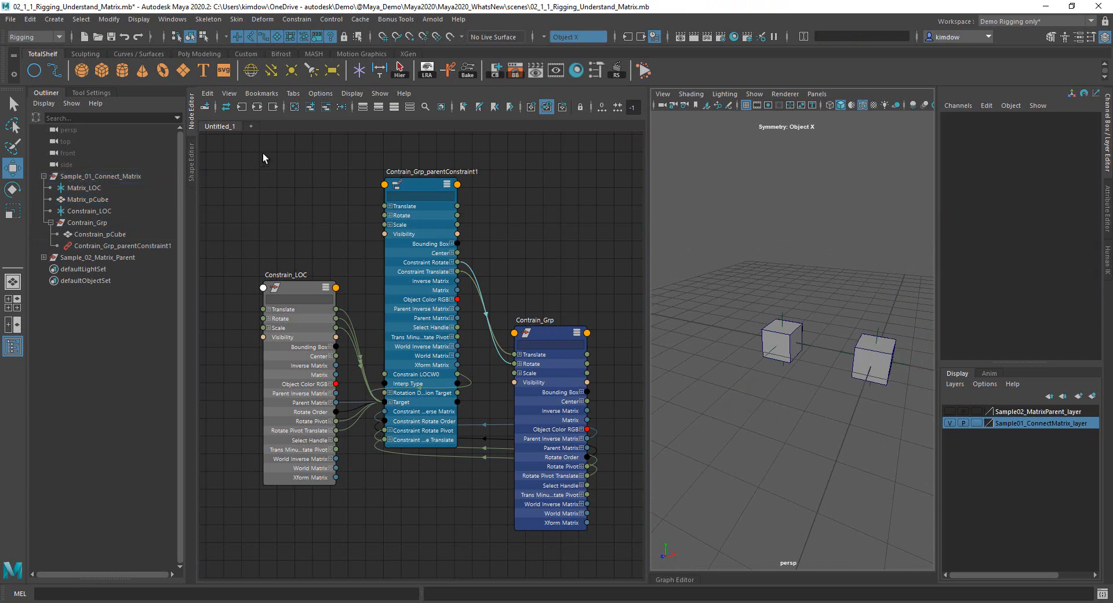
click(297, 107)
Select Matrix_LOC and Matrix_pCube together and add them to the empty node graph.
alt+middle_drag(815, 404, 762, 401)
alt+right_drag(762, 401, 876, 389)
click(843, 315)
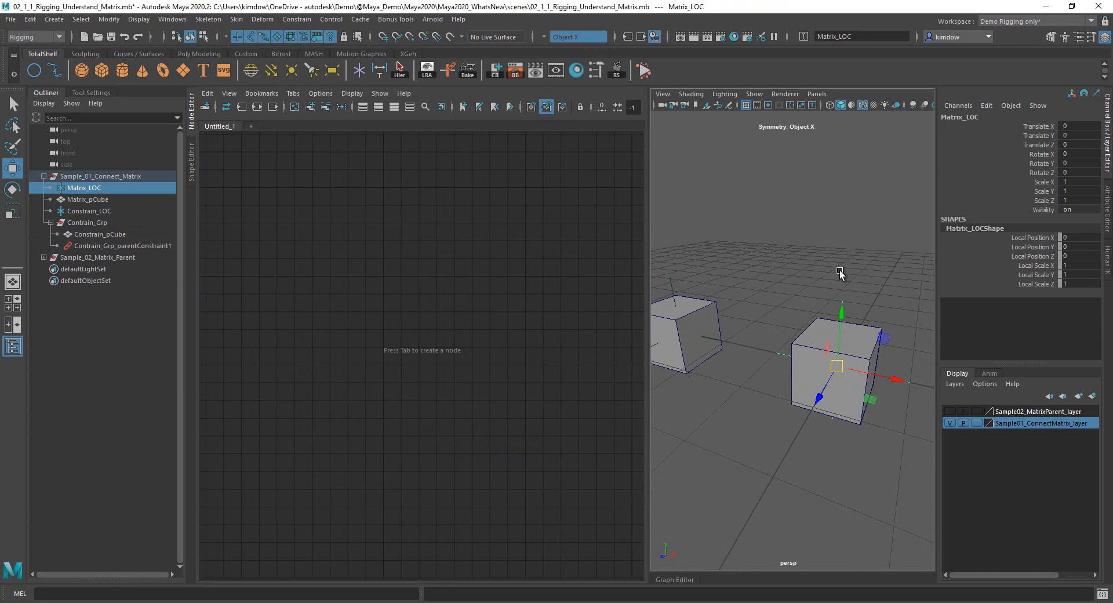
click(867, 338)
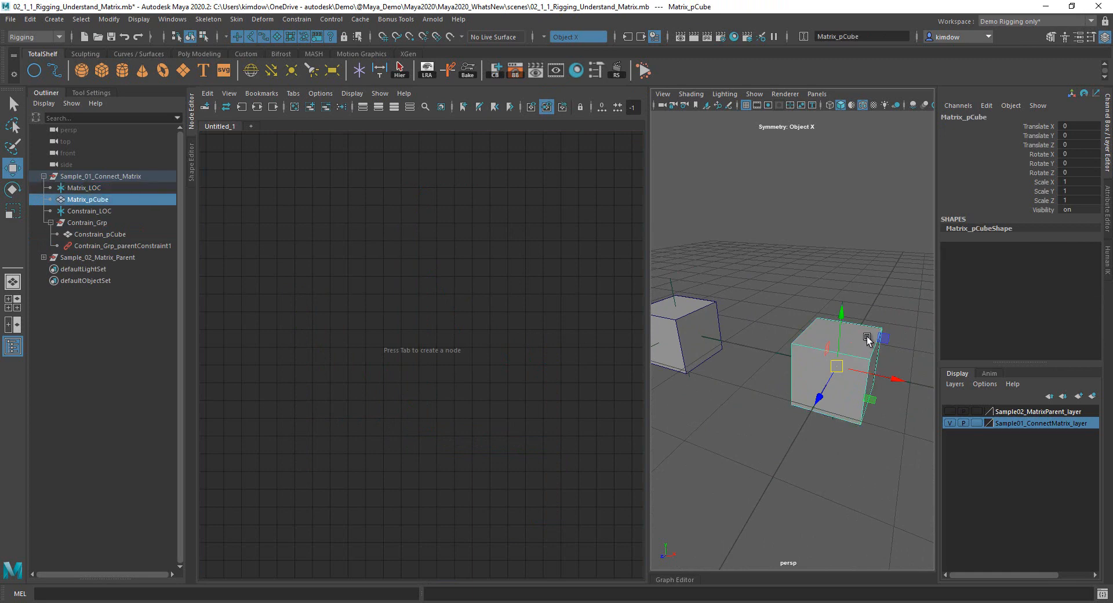
click(869, 266)
drag(812, 264, 847, 395)
click(296, 108)
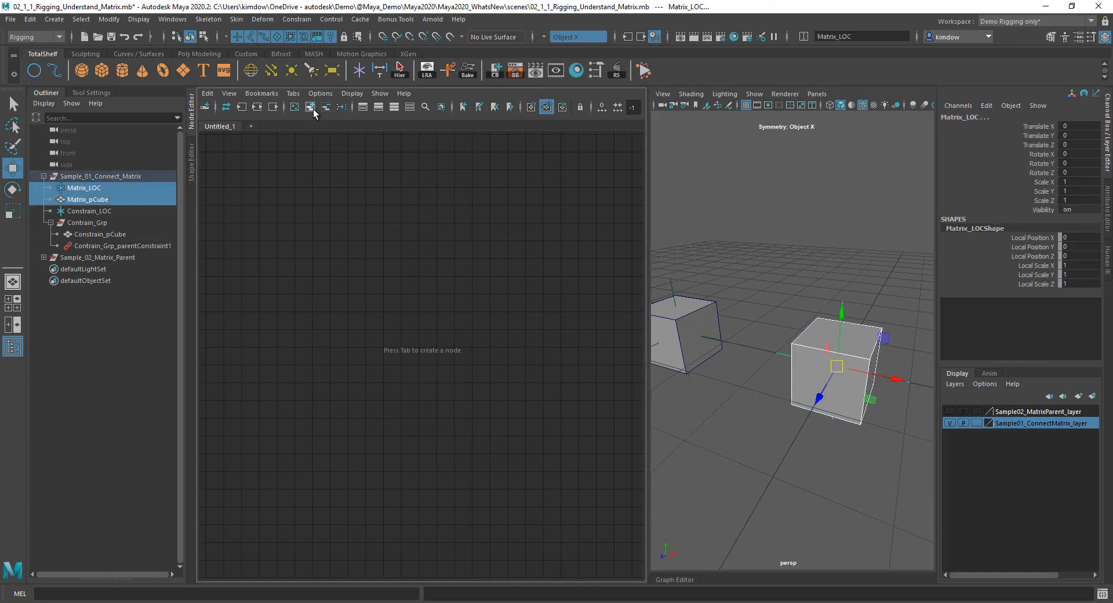
Remove the Matrix_LOCShape and Matrix_pCubeShape nodes from the graph, keeping only the two transforms.
drag(402, 314, 231, 213)
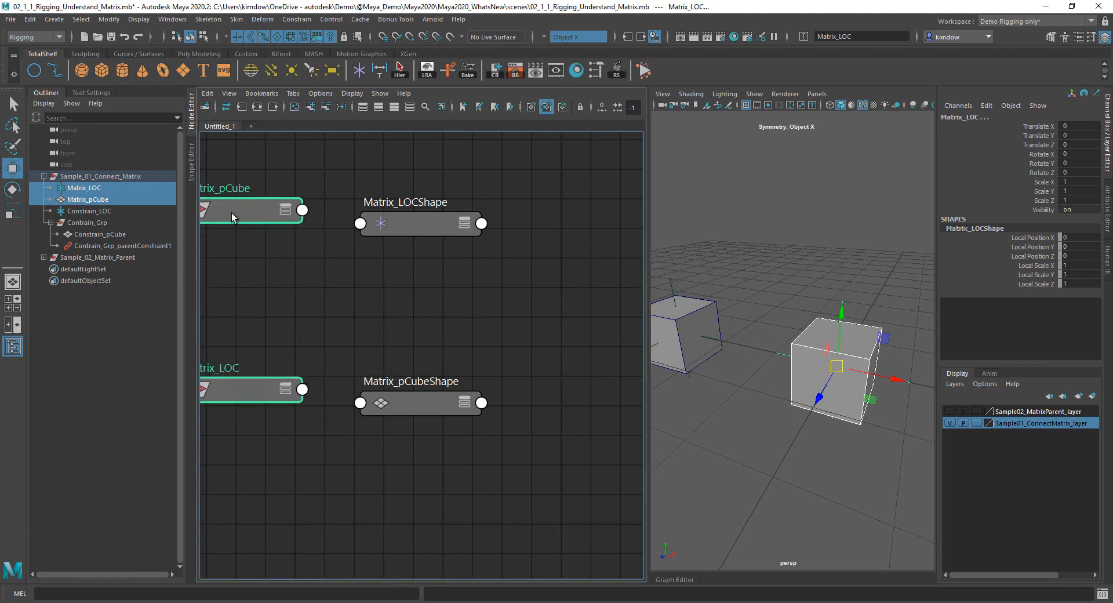
key(a)
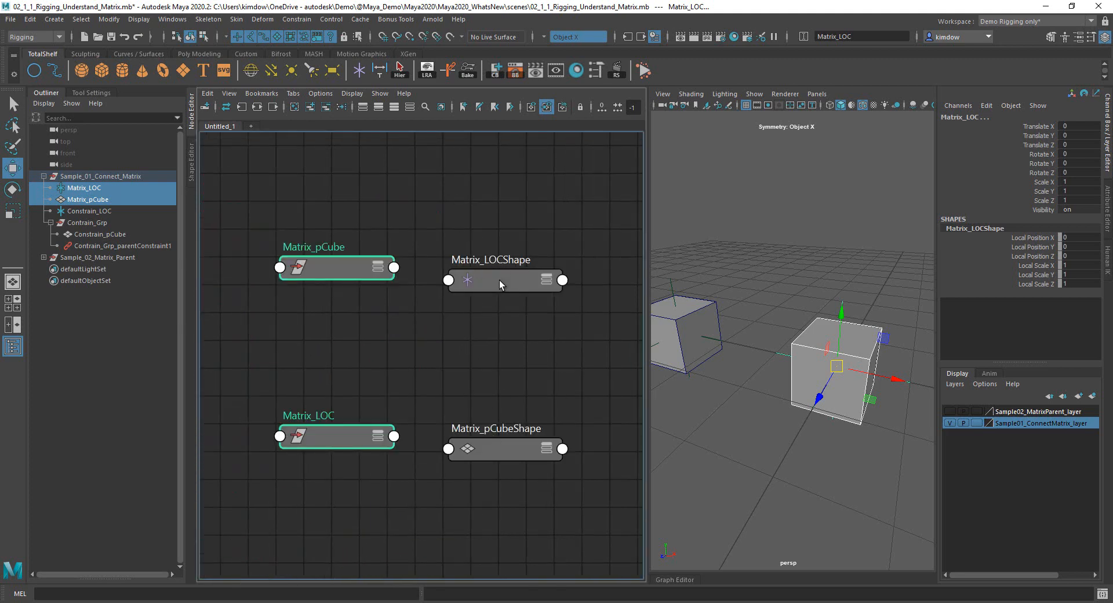
drag(515, 214, 503, 481)
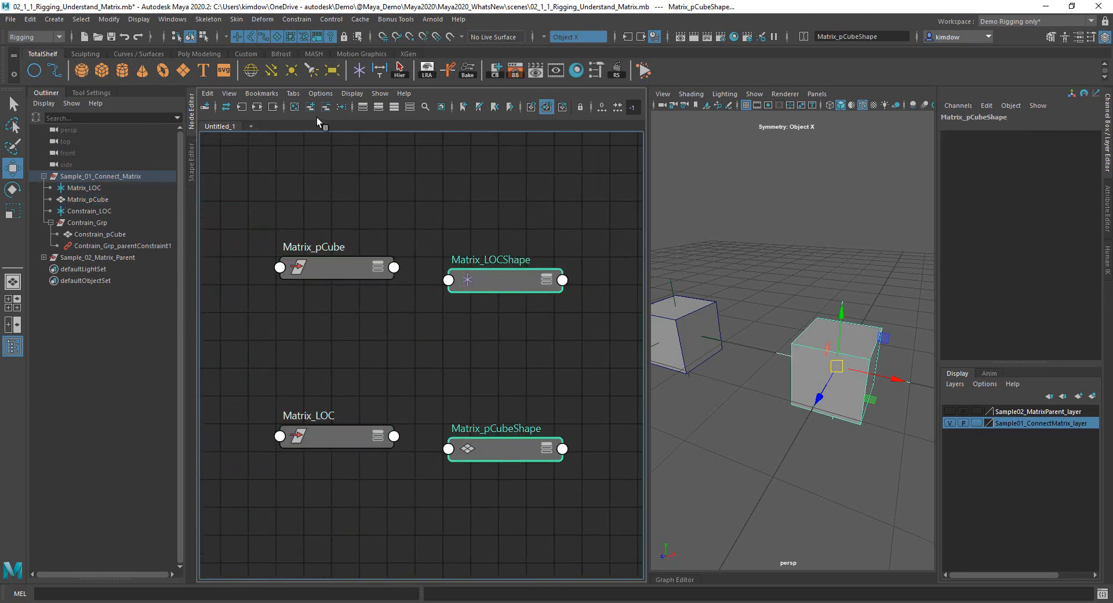
click(326, 106)
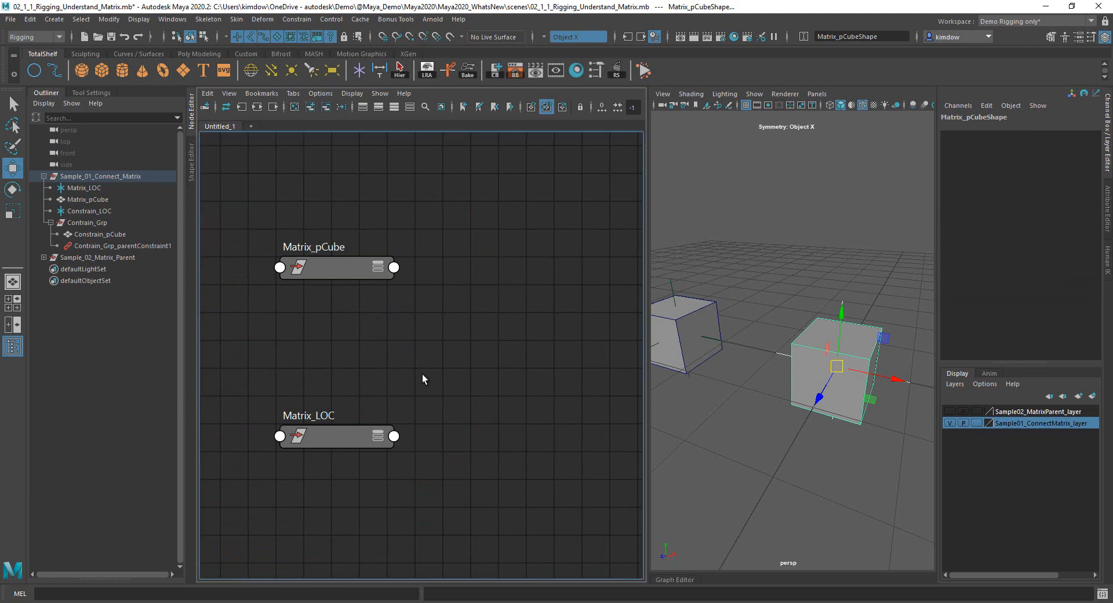
Place the Matrix_LOC and Matrix_pCube nodes side by side with the locator as the source and a wide gap between them.
drag(347, 441, 298, 229)
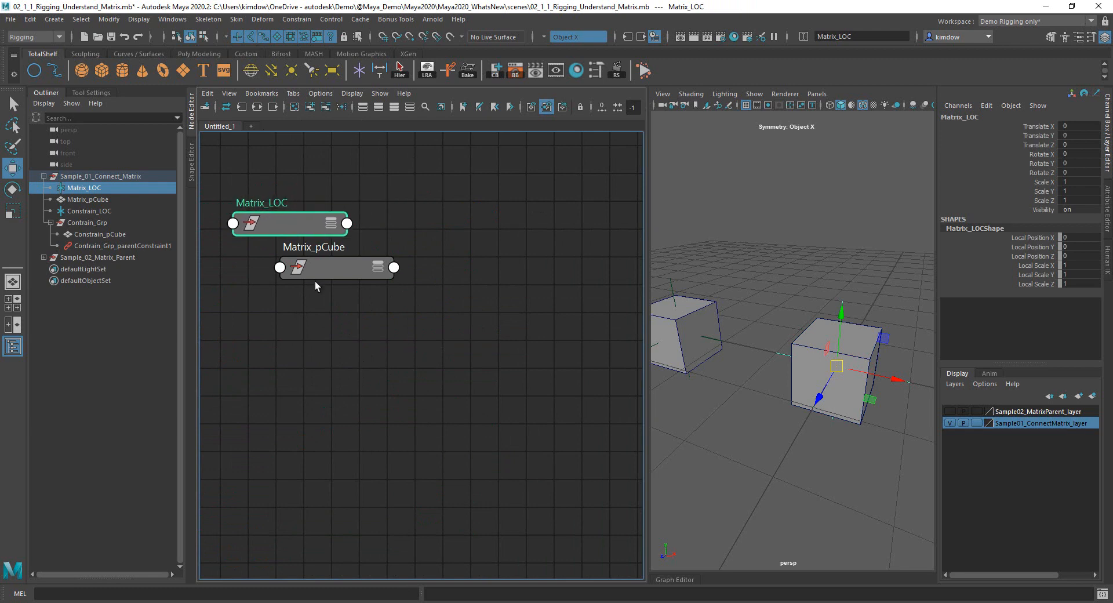
drag(315, 273, 528, 233)
drag(310, 222, 288, 229)
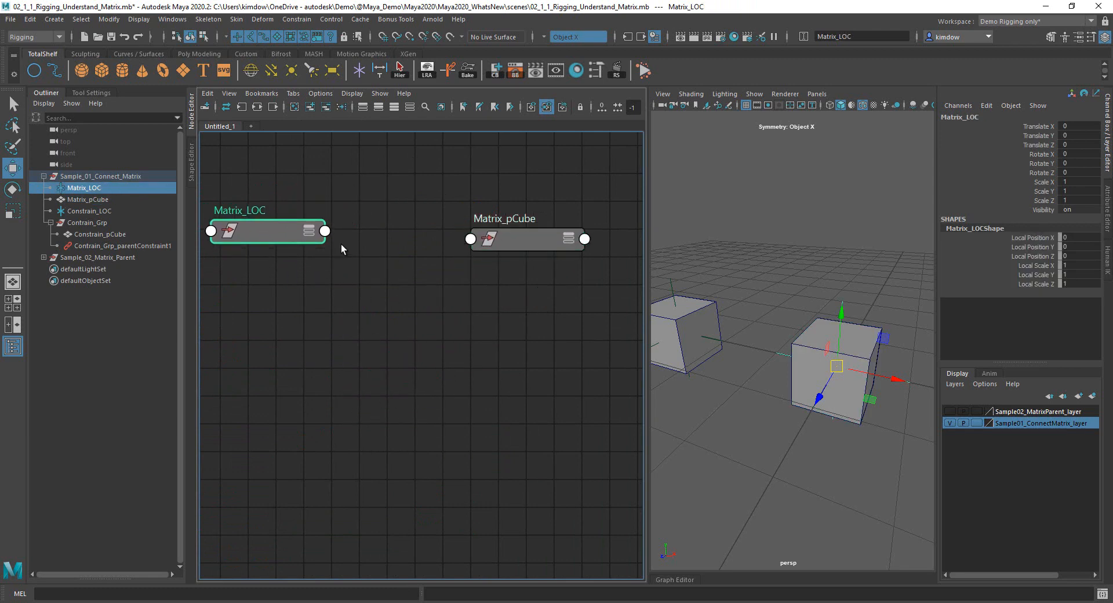
Connect World Matrix[0] of Matrix_LOC to the offsetParentMatrix input of Matrix_pCube.
click(325, 232)
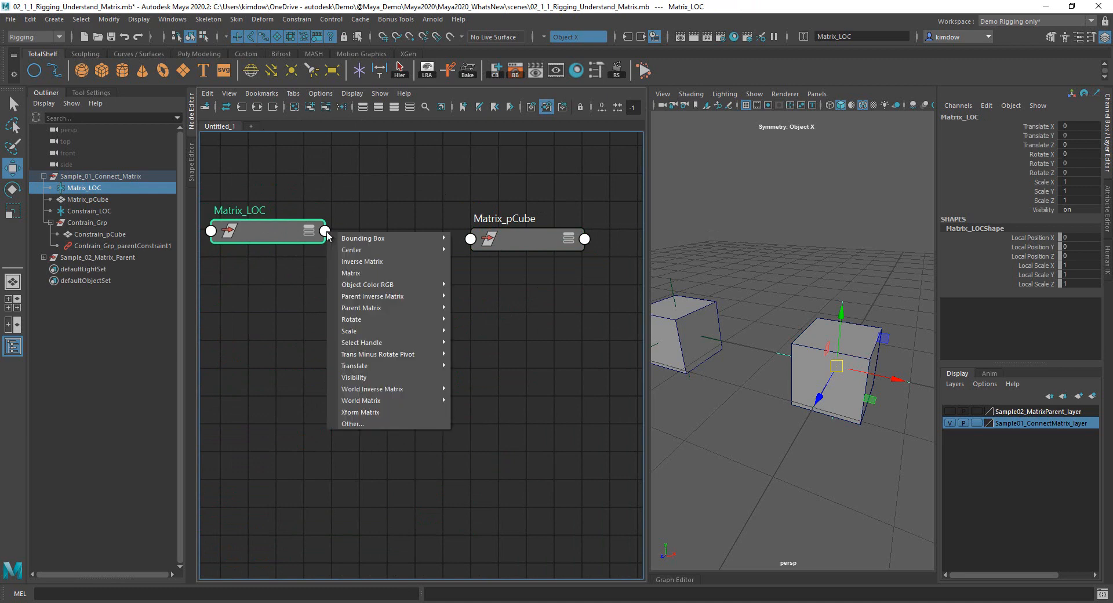
mouse_move(404, 401)
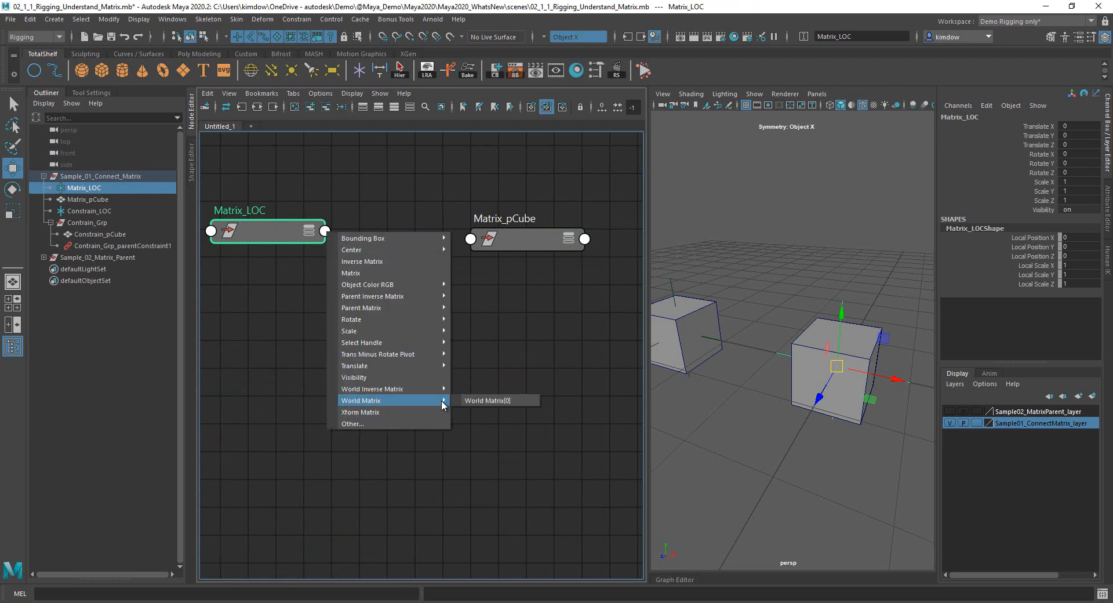
click(481, 401)
click(469, 249)
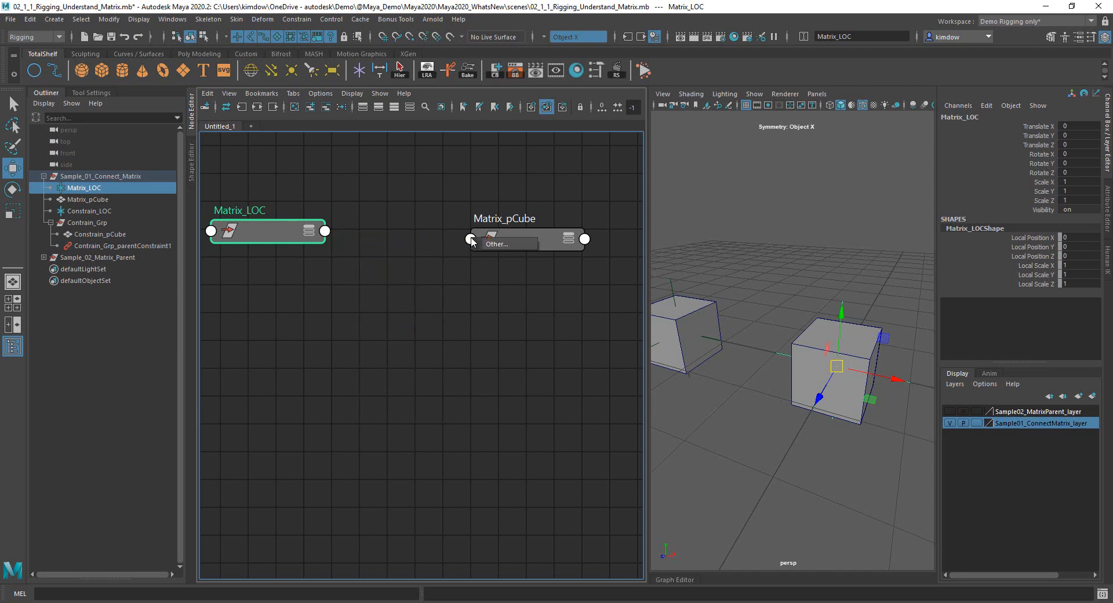
click(493, 246)
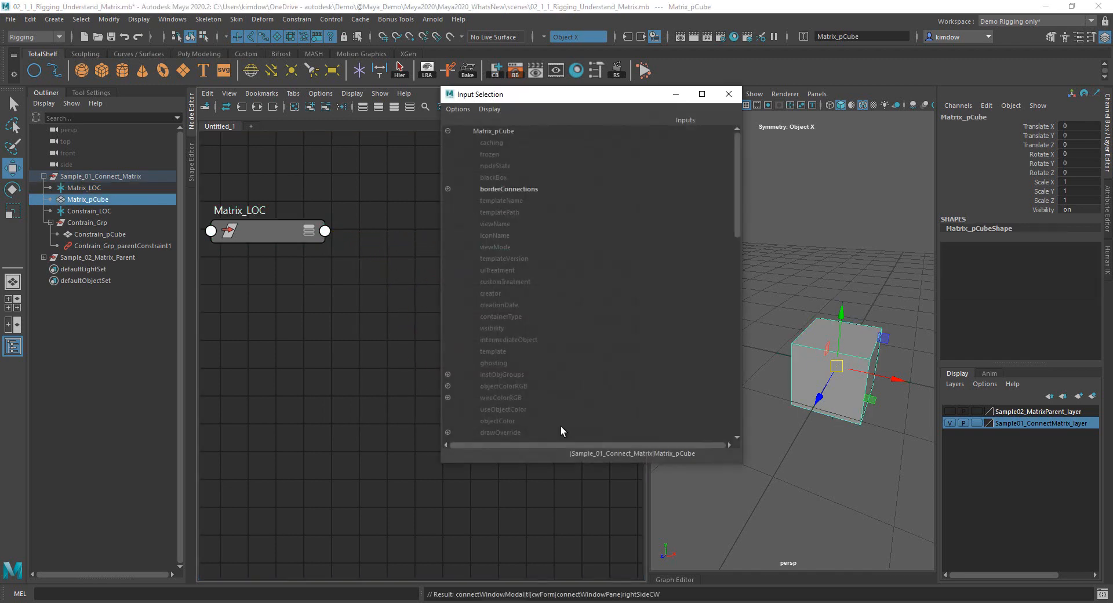
scroll(565, 387, down, 20)
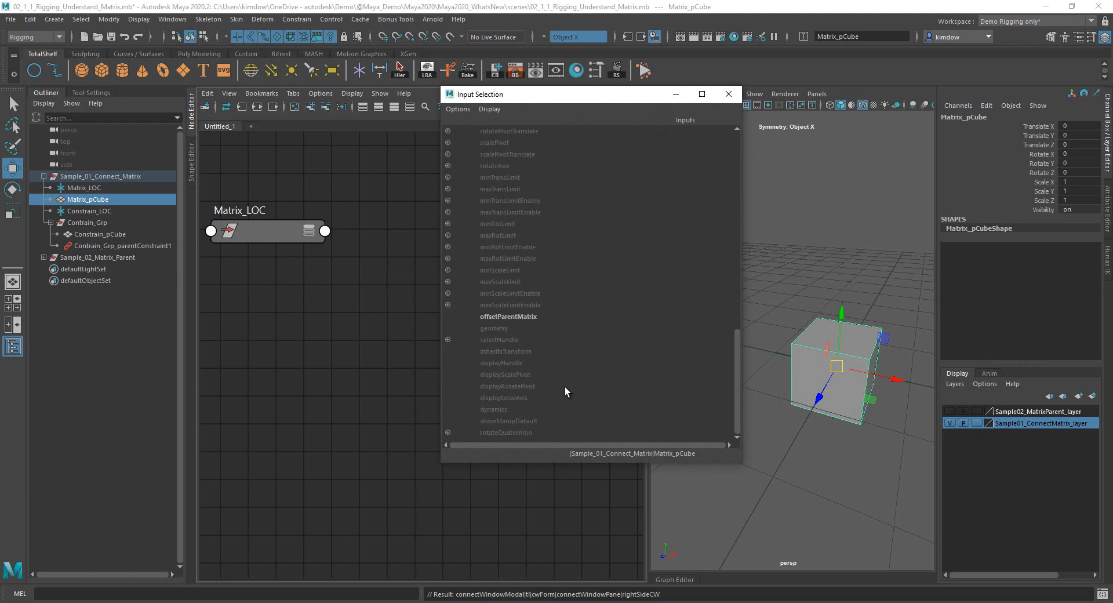
click(510, 318)
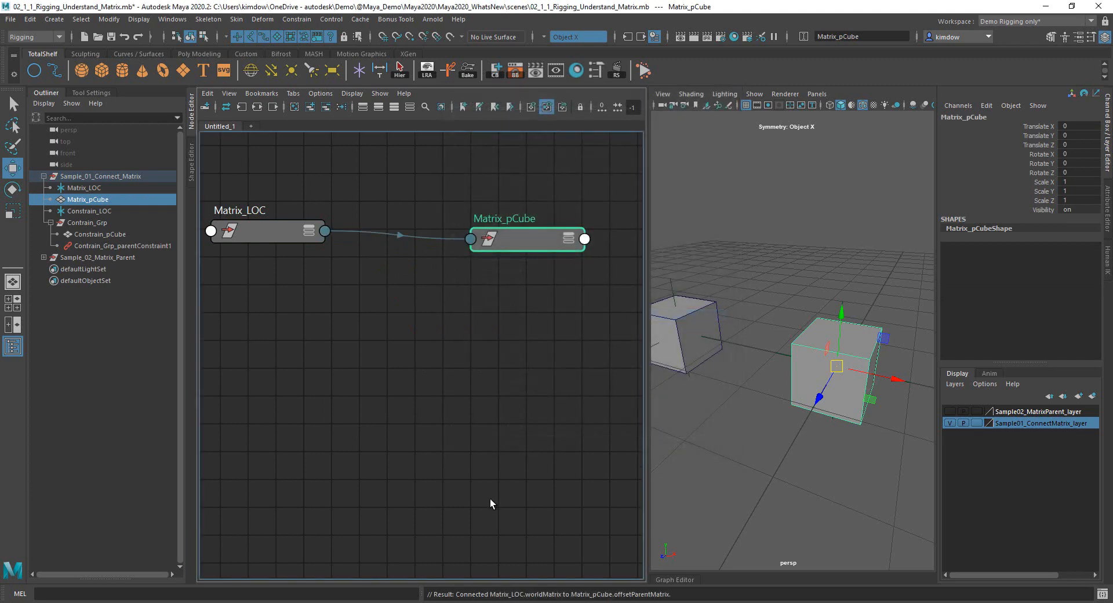
Show the transform attributes of Matrix_LOC in the Attribute Editor and expand its Transform Offset Parent Matrix section.
click(1108, 215)
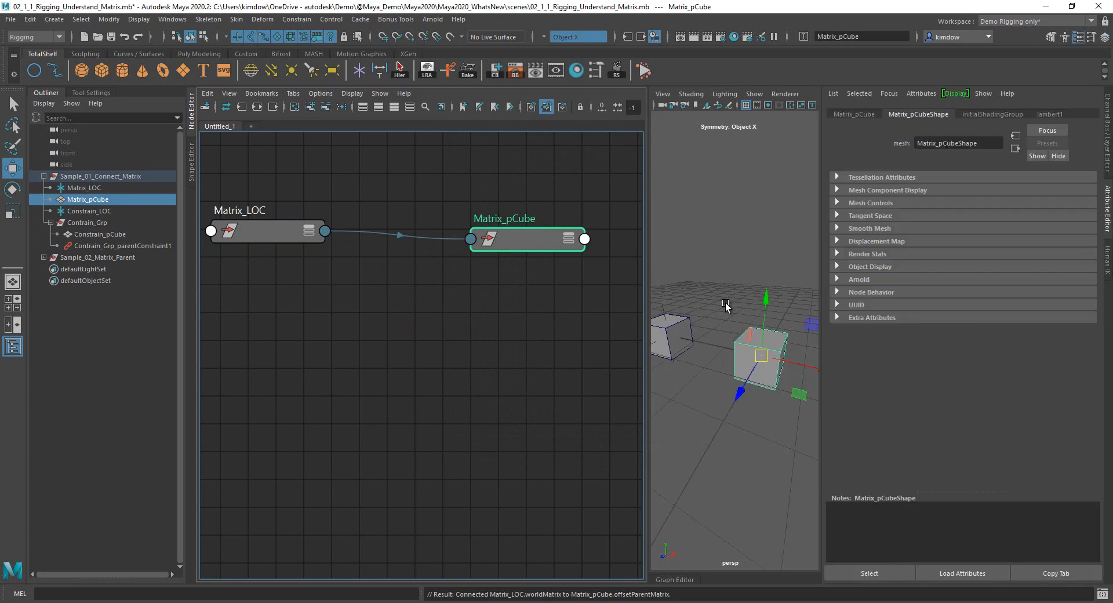
click(720, 240)
click(525, 240)
click(280, 232)
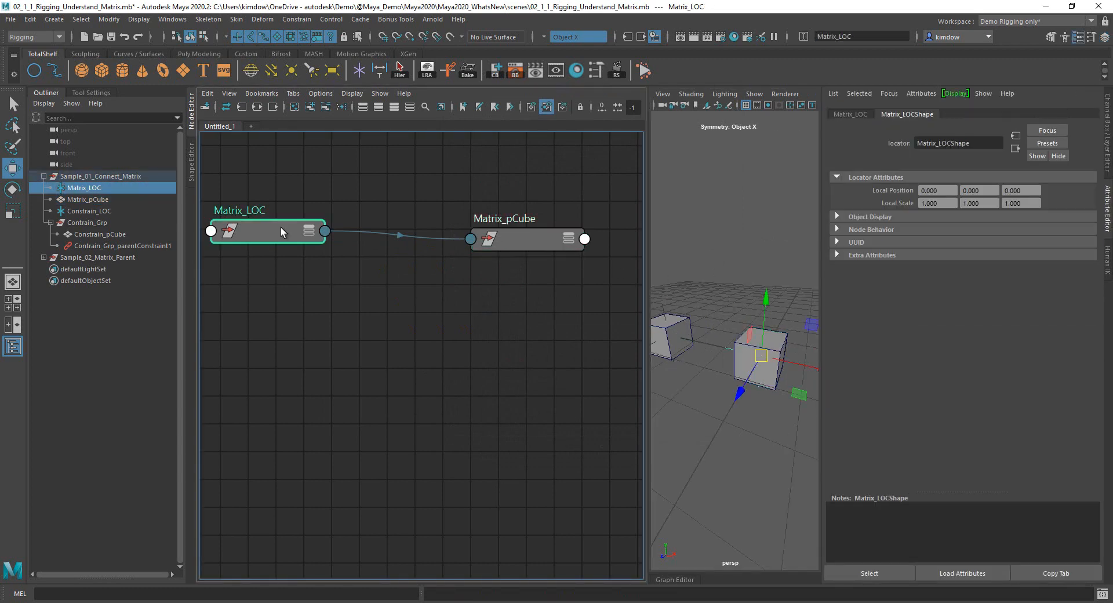
click(850, 114)
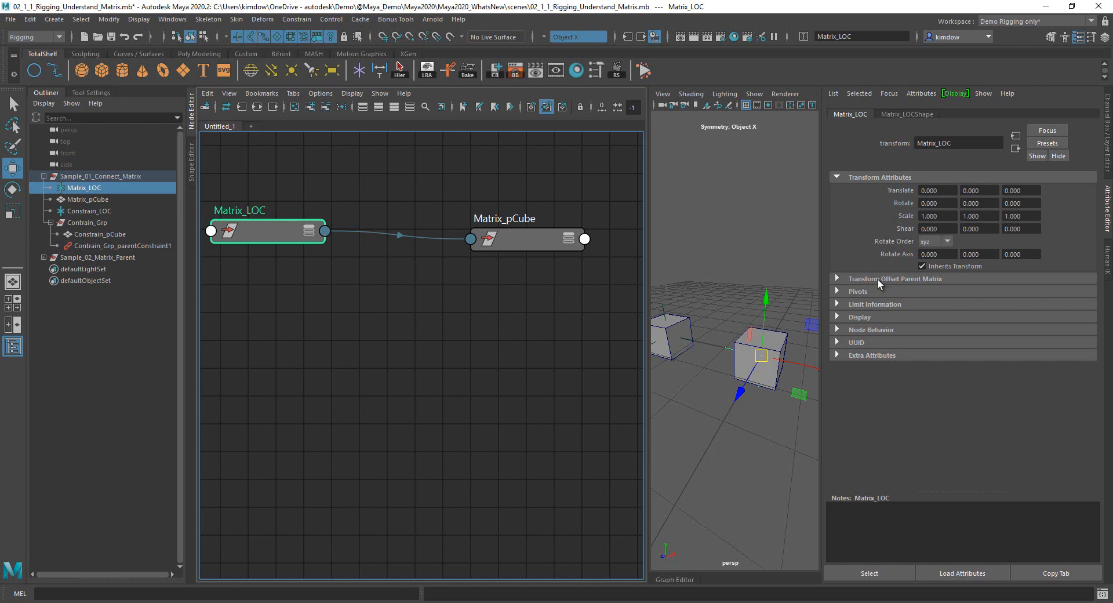
click(846, 280)
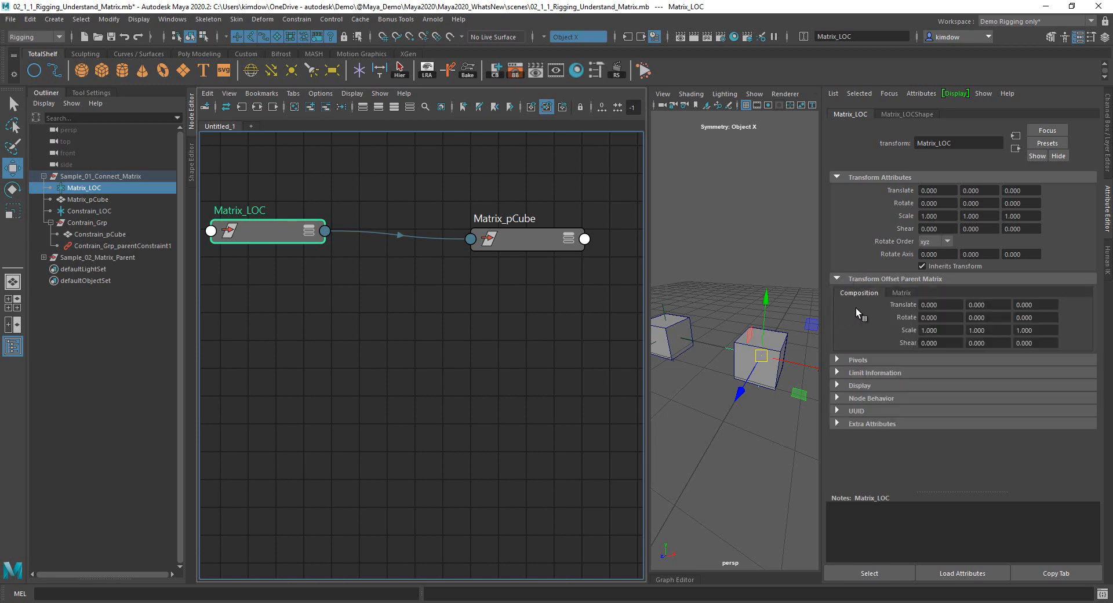
Compare the Matrix and Composition representations of Matrix_LOC's offset parent matrix, and nudge its node slightly in the graph.
click(907, 293)
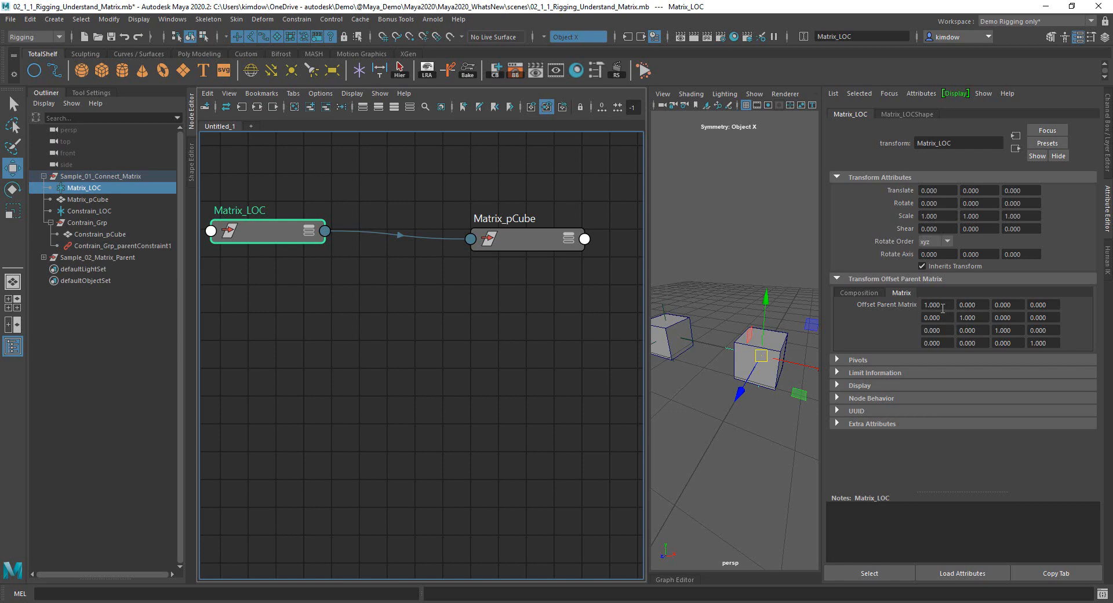
click(861, 293)
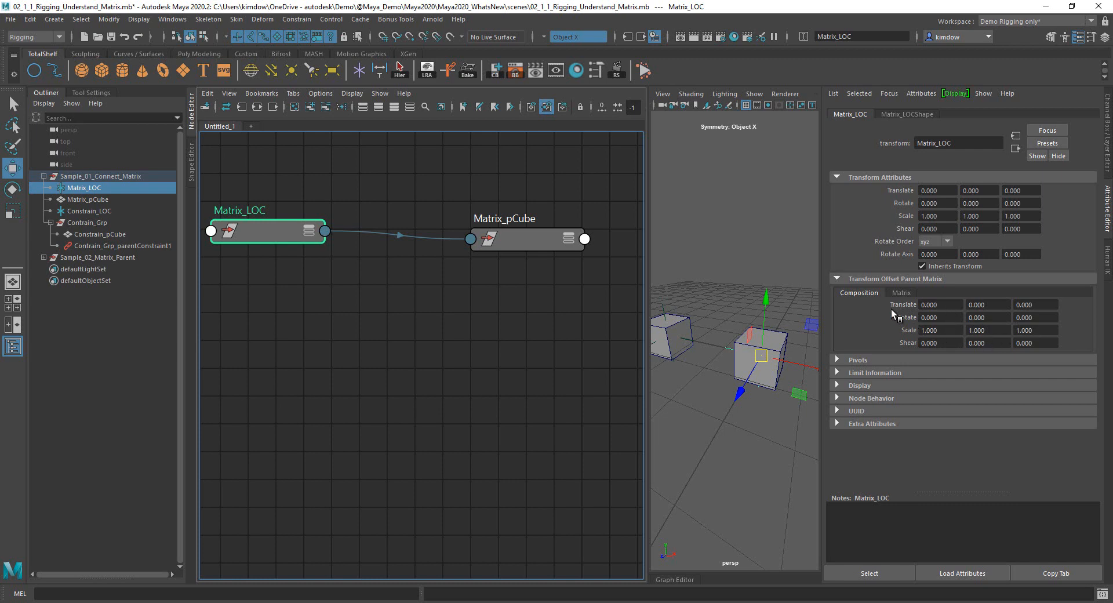
click(894, 294)
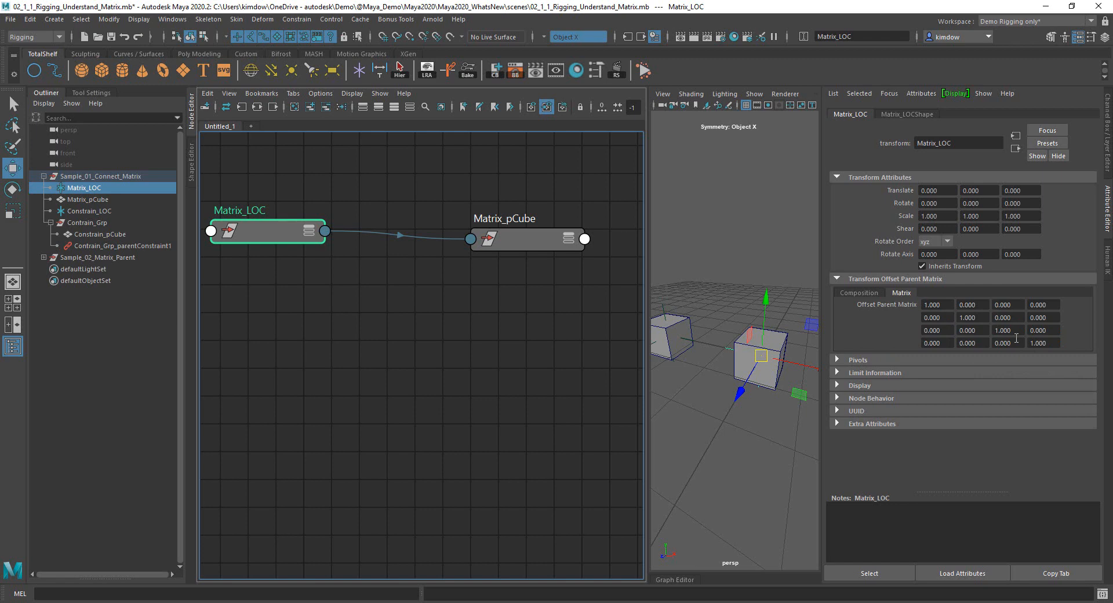
click(861, 294)
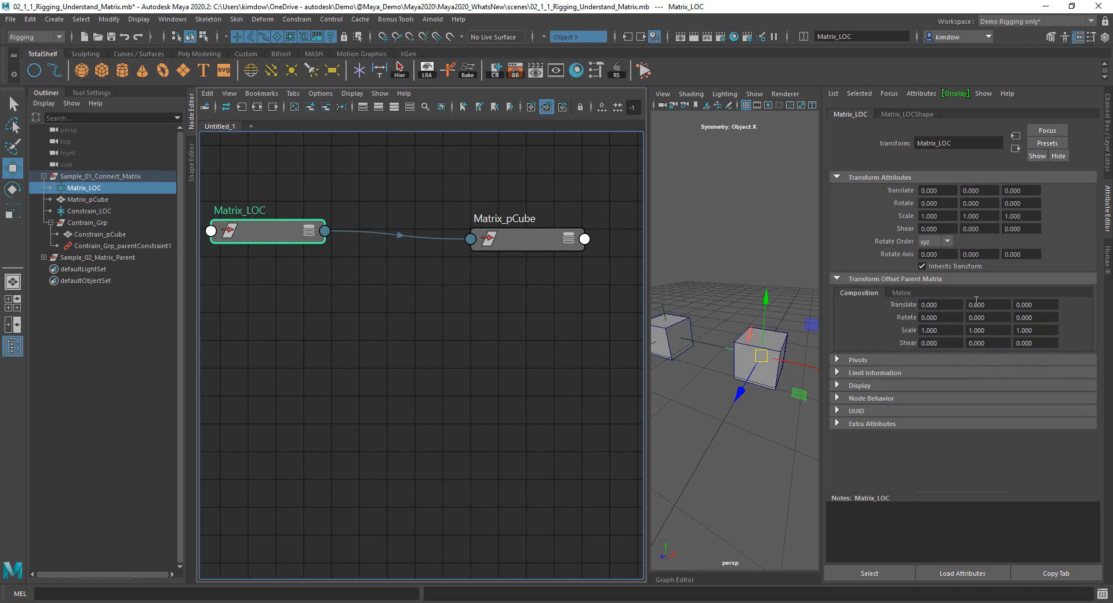
drag(276, 220, 273, 222)
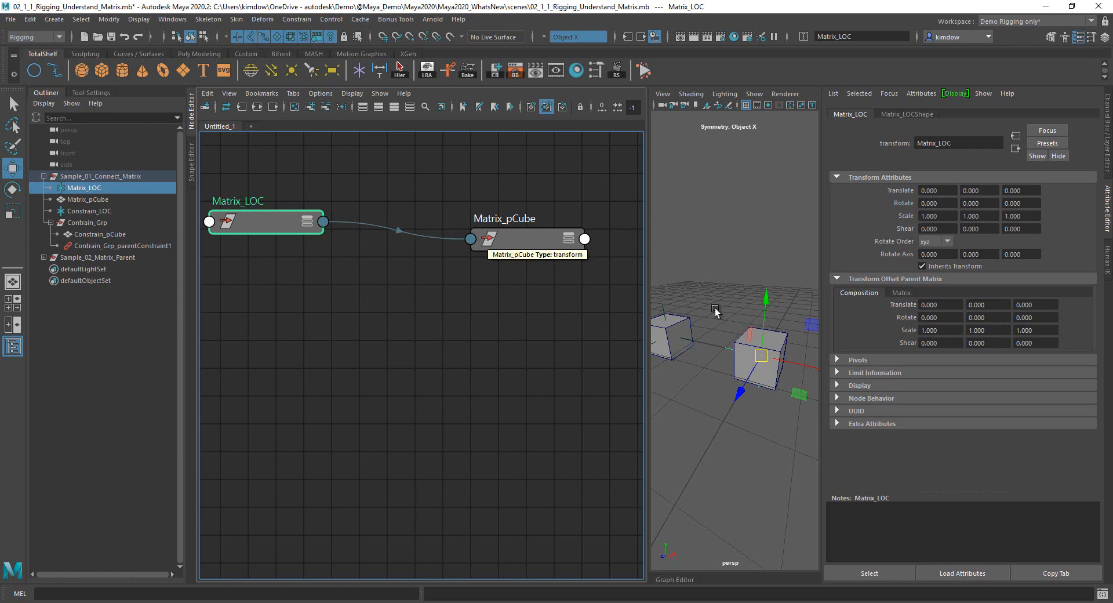
Open a separate copy of Matrix_pCube's attributes, park it beside the graph and expand its Transform Offset Parent Matrix section.
click(545, 240)
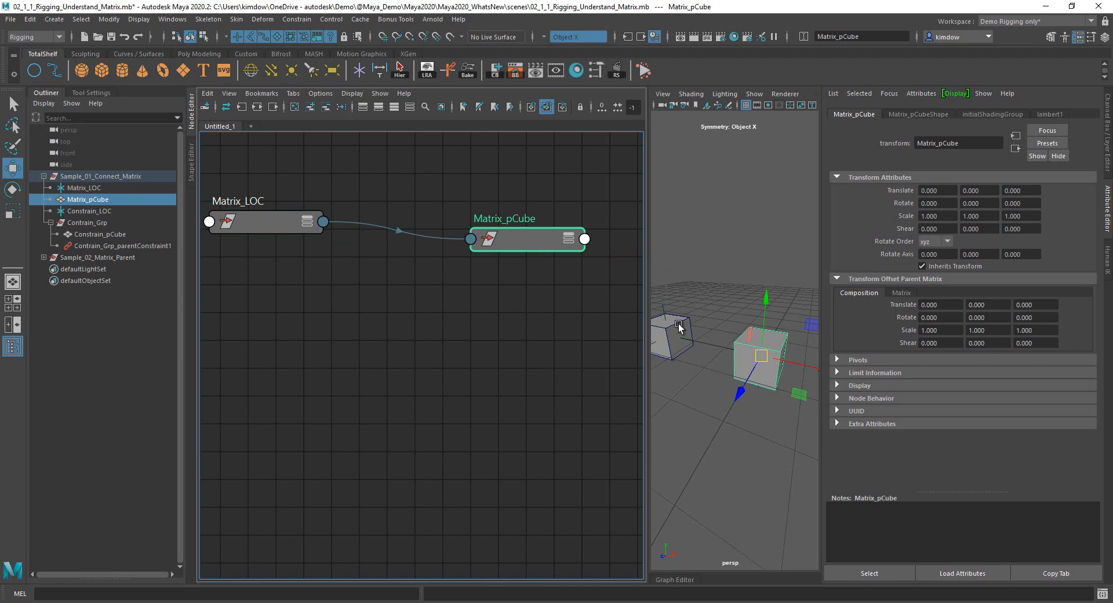
click(1056, 573)
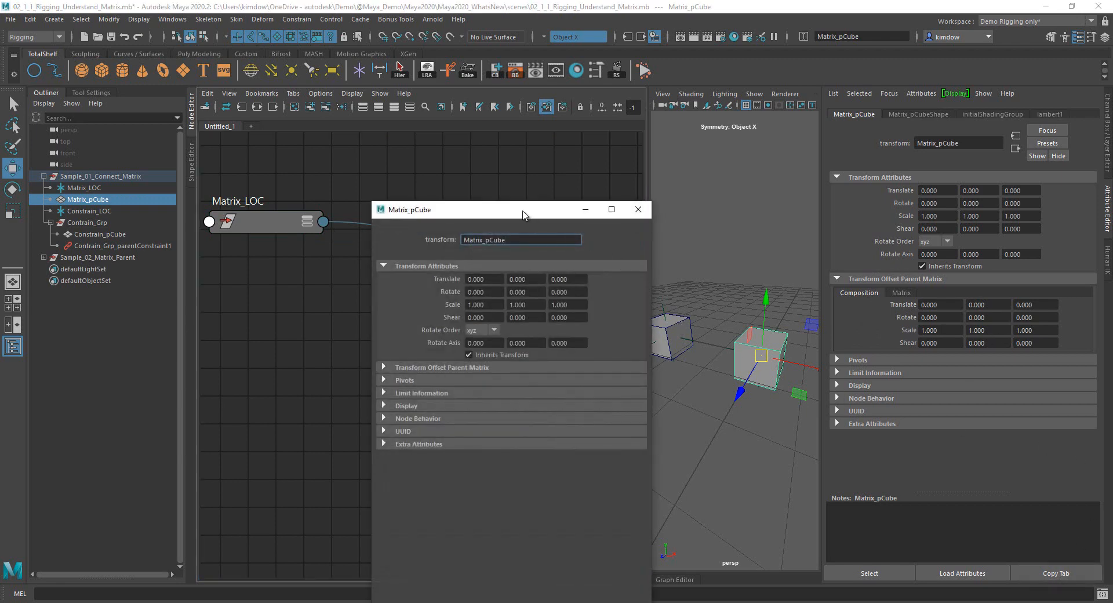
drag(522, 211, 155, 123)
click(101, 283)
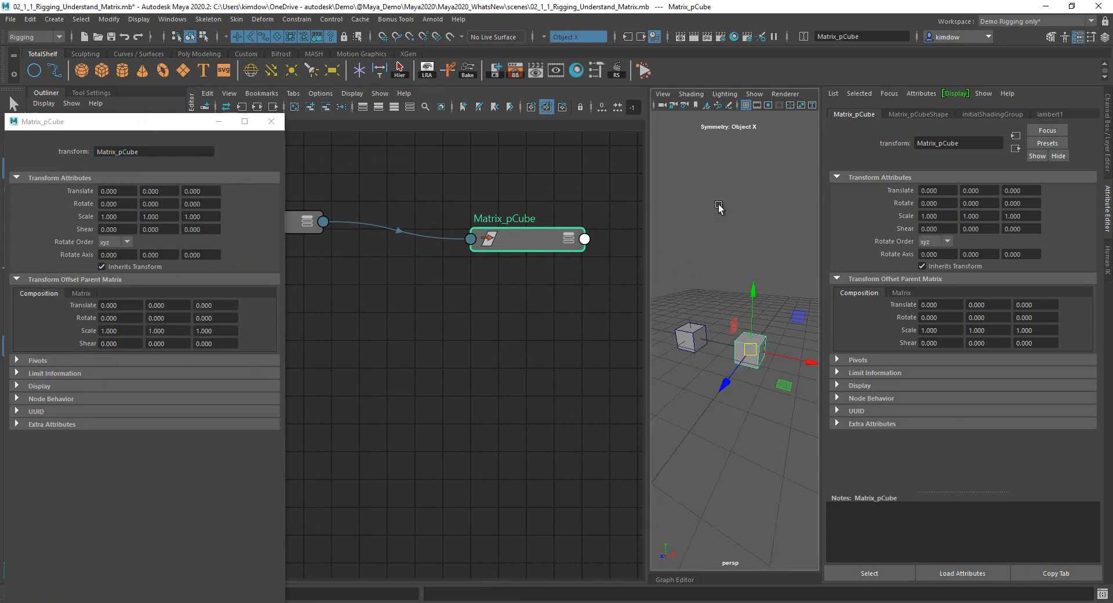
Move Matrix_LOC in the XY plane to about X -0.471, Y 2.154 while both objects' transform attributes are displayed.
click(728, 355)
alt+drag(729, 355, 763, 329)
click(757, 323)
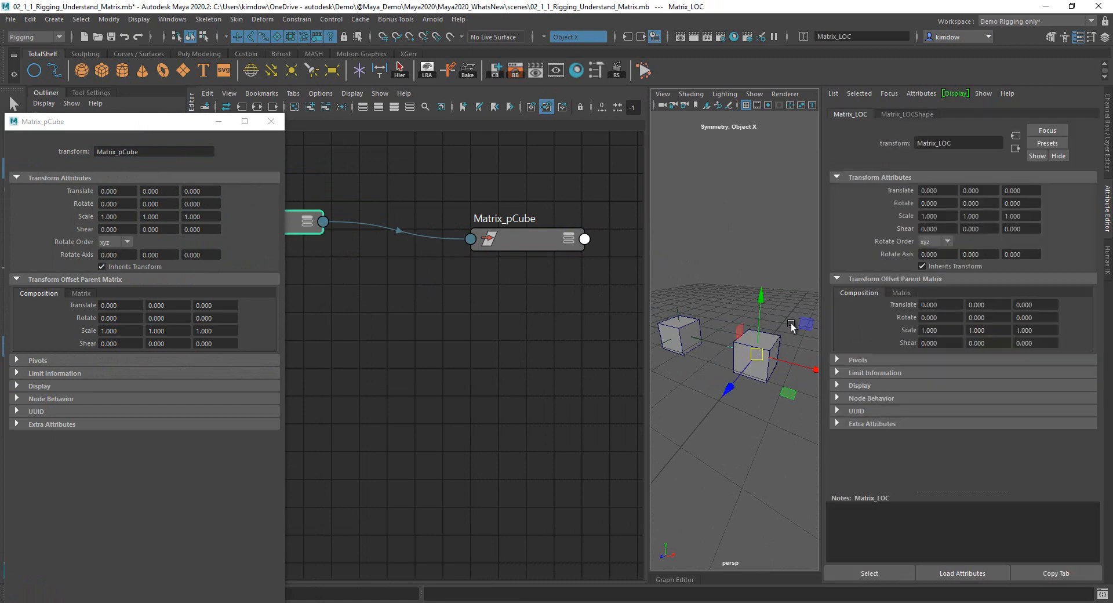
middle_drag(796, 325, 789, 226)
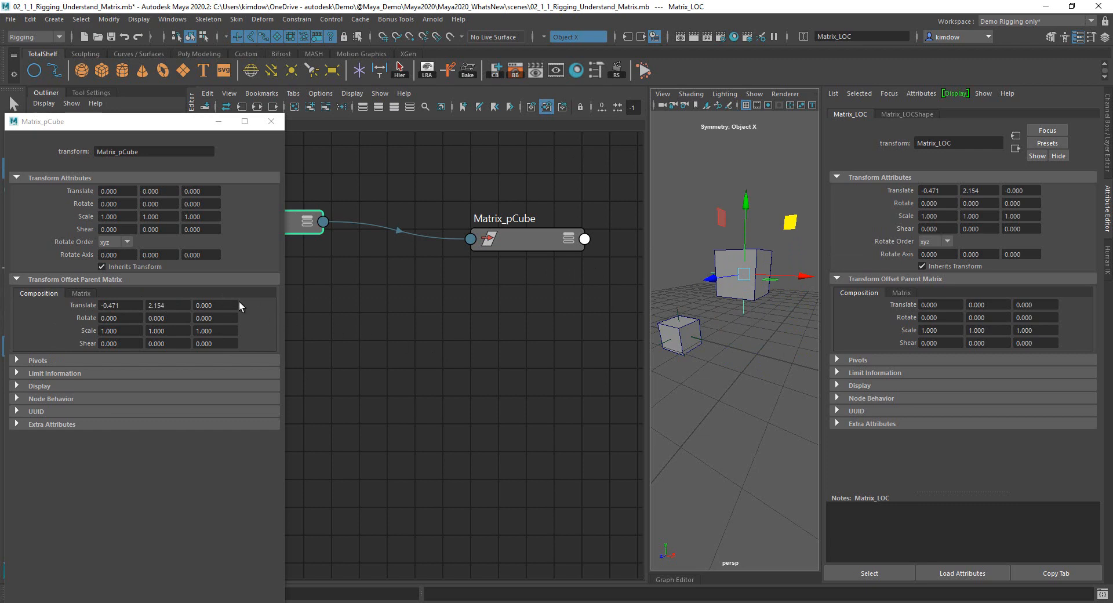
Show Matrix_LOC's Channel Box values with the floating Matrix_pCube attributes closed, and nudge the Matrix_LOC node in the graph.
click(1108, 133)
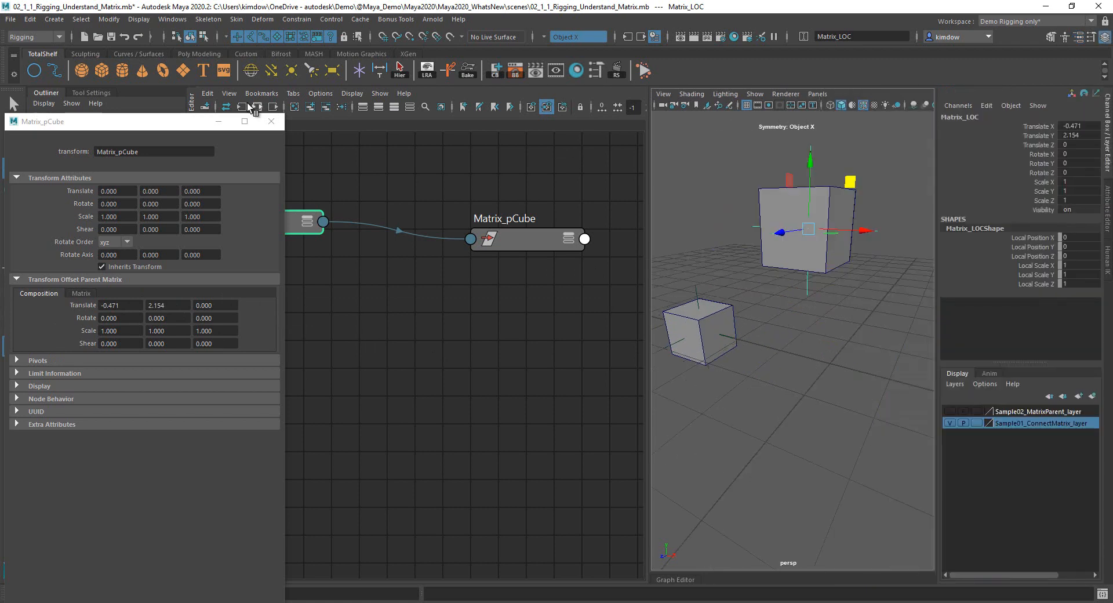
click(1075, 561)
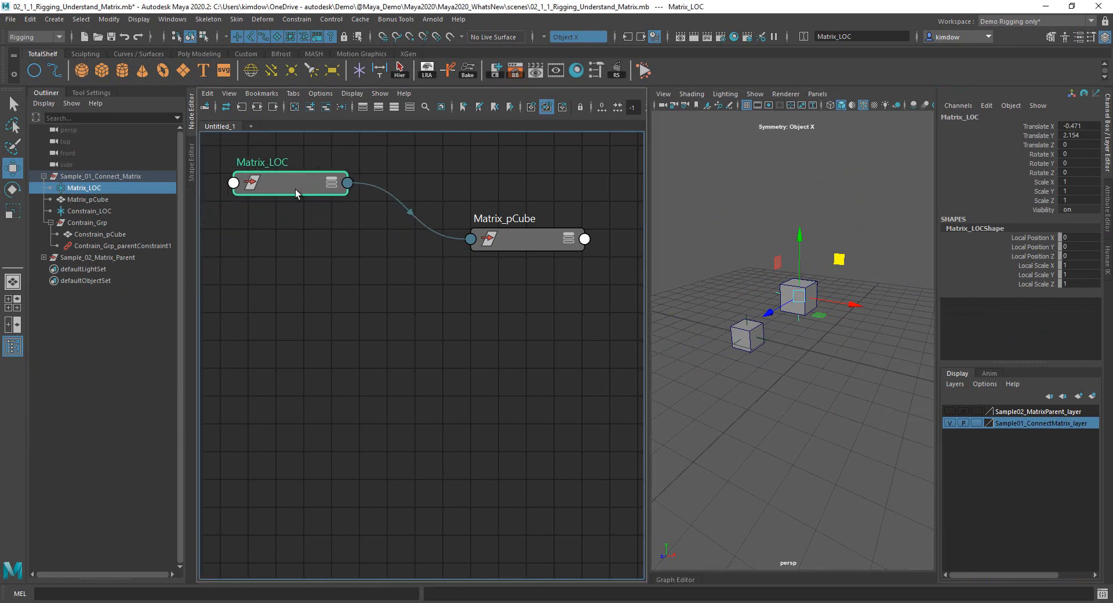
drag(290, 209, 308, 211)
Rotate Matrix_LOC freely to about 18.162, -14.158, -23.031 and scale it uniformly to about 1.157.
key(e)
drag(818, 277, 807, 319)
key(r)
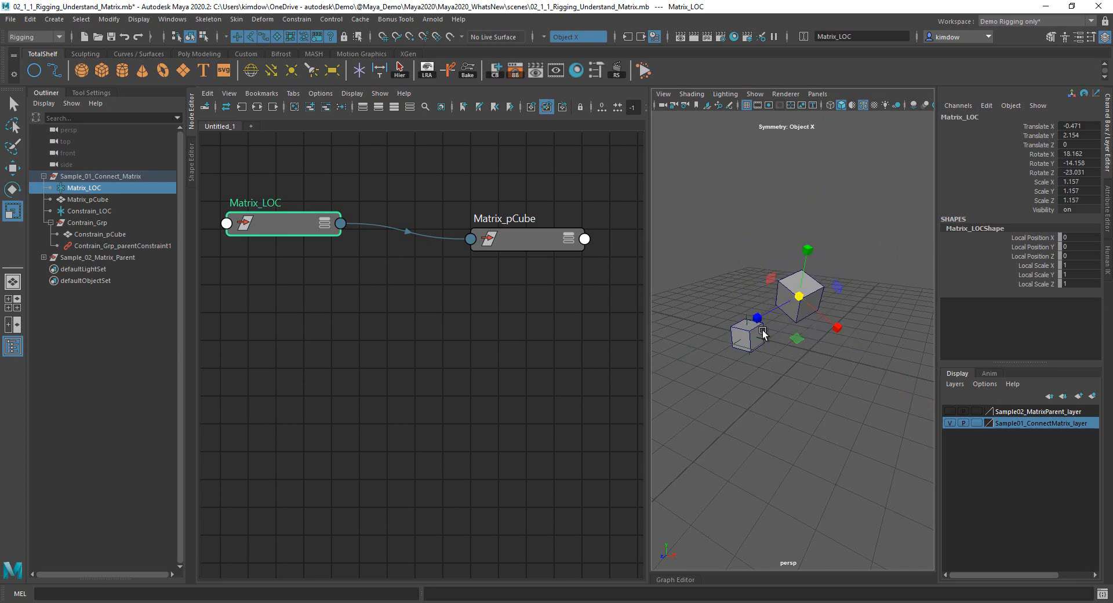
alt+drag(780, 362, 847, 355)
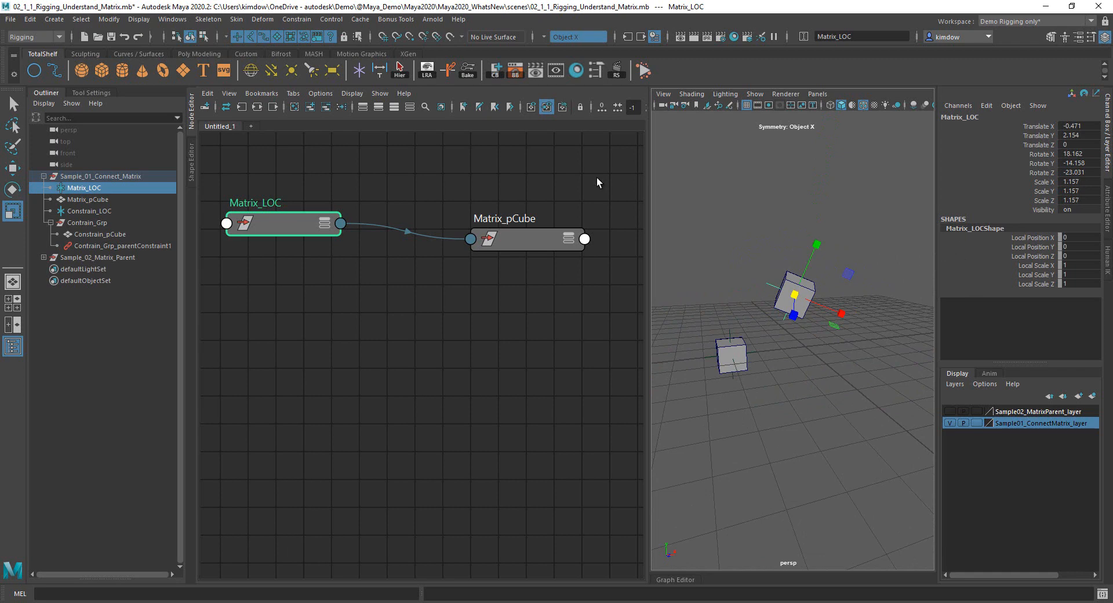
alt+drag(824, 307, 796, 334)
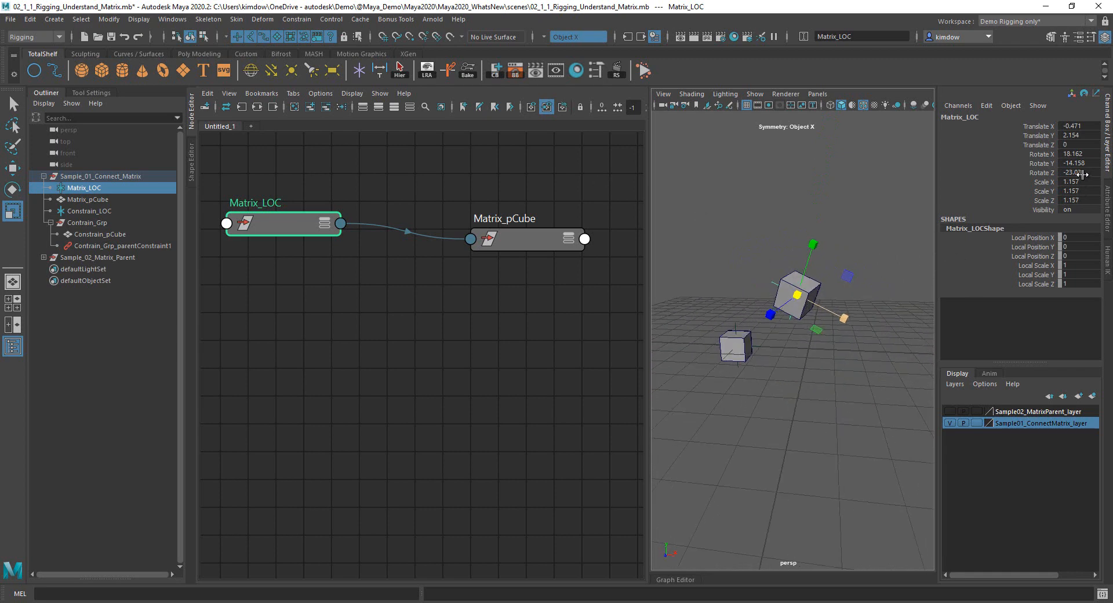
Set all Translate and Rotate values of Matrix_LOC to 0 and clear the selection.
drag(1082, 174, 1086, 126)
text(0)
key(Return)
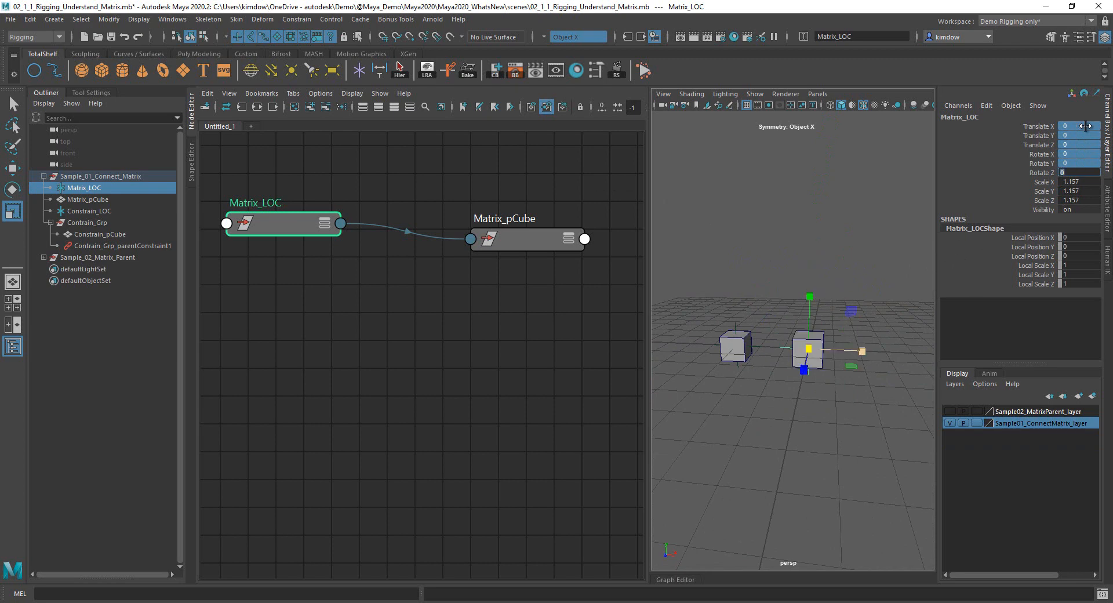
click(773, 427)
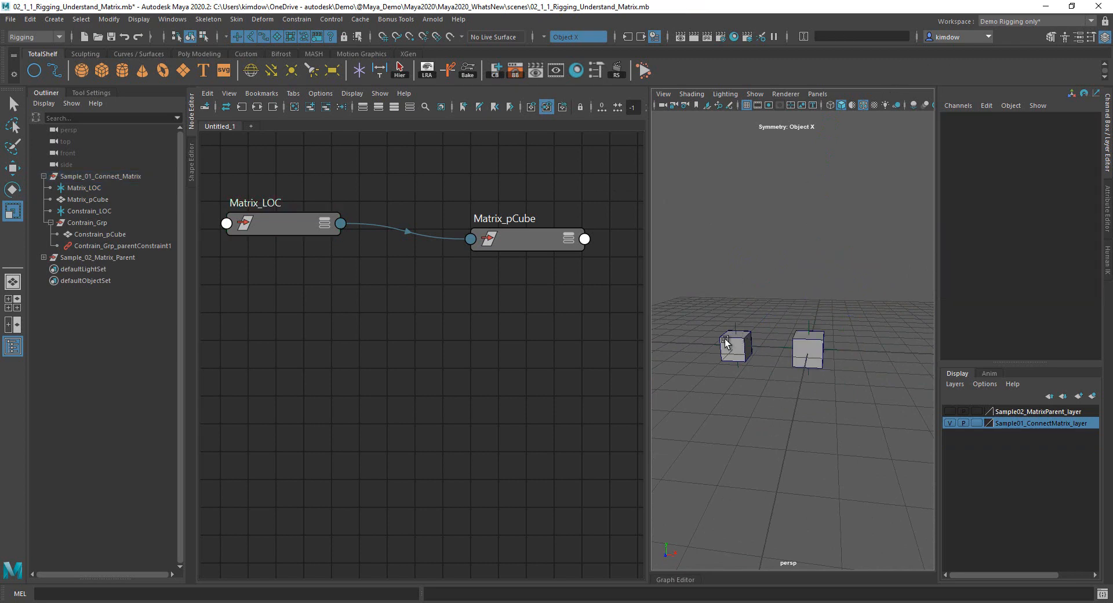
Graph Contrain_Grp's connections with every node's full attributes shown, and place the Constrain_LOC node beyond the parent constraint node.
click(102, 223)
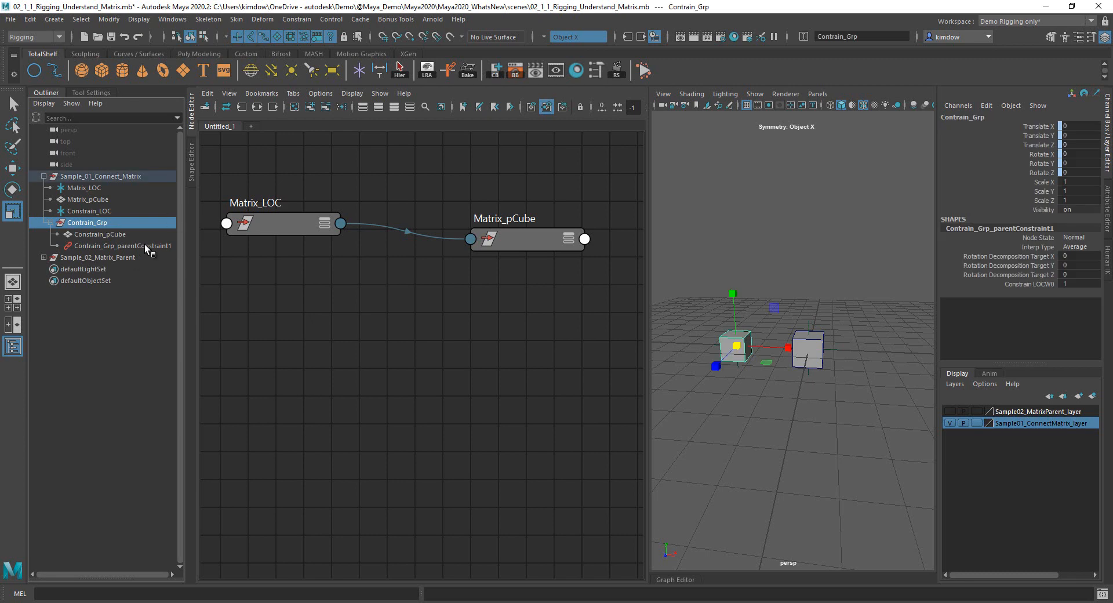
click(258, 106)
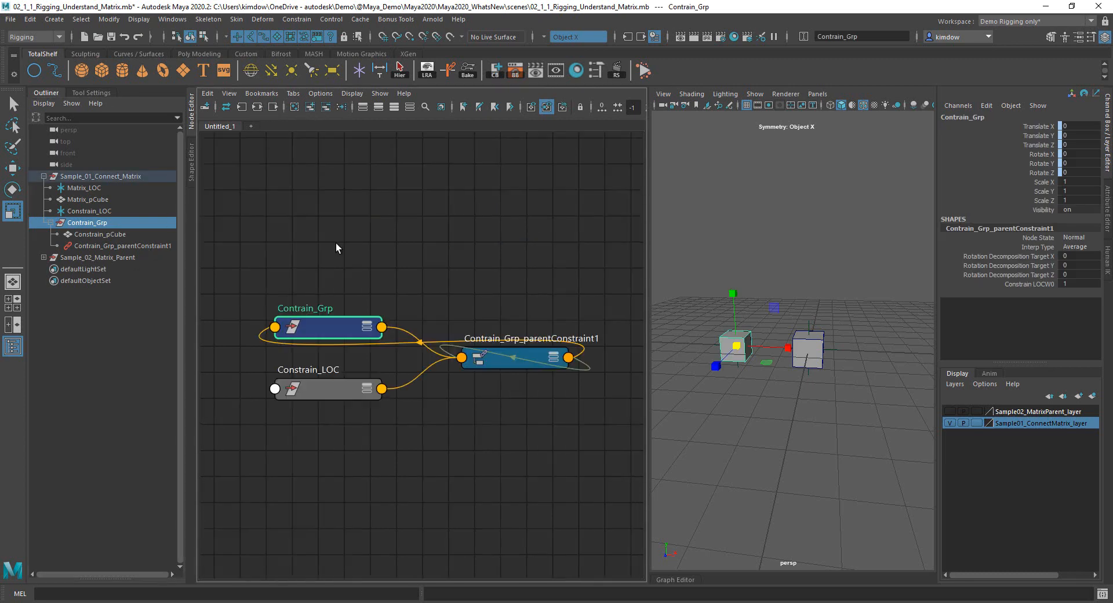
drag(604, 473, 381, 136)
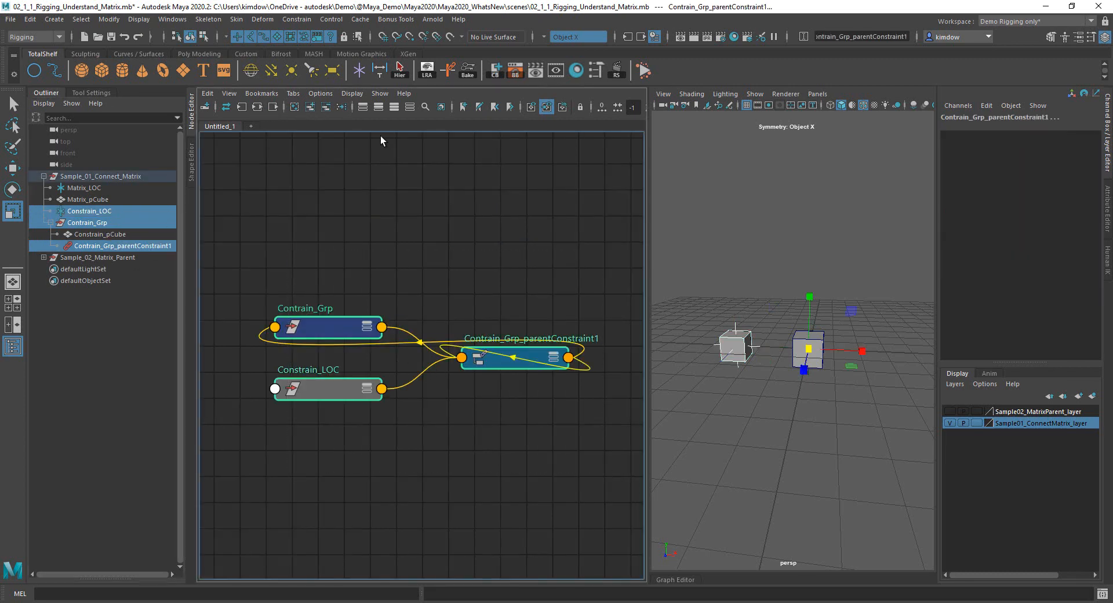
click(394, 107)
click(529, 248)
key(a)
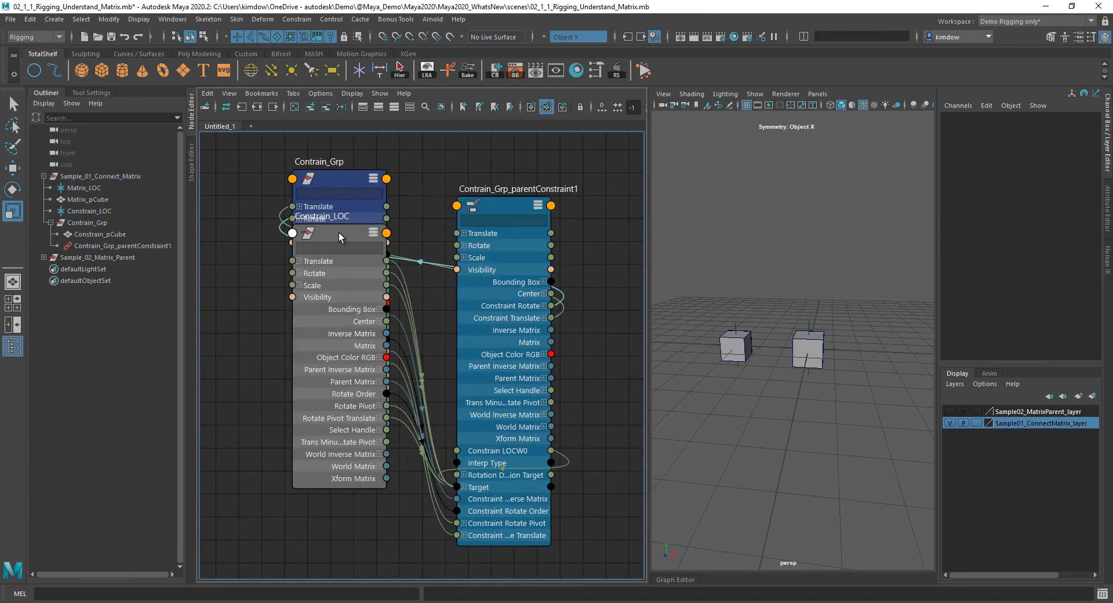
drag(339, 232, 634, 307)
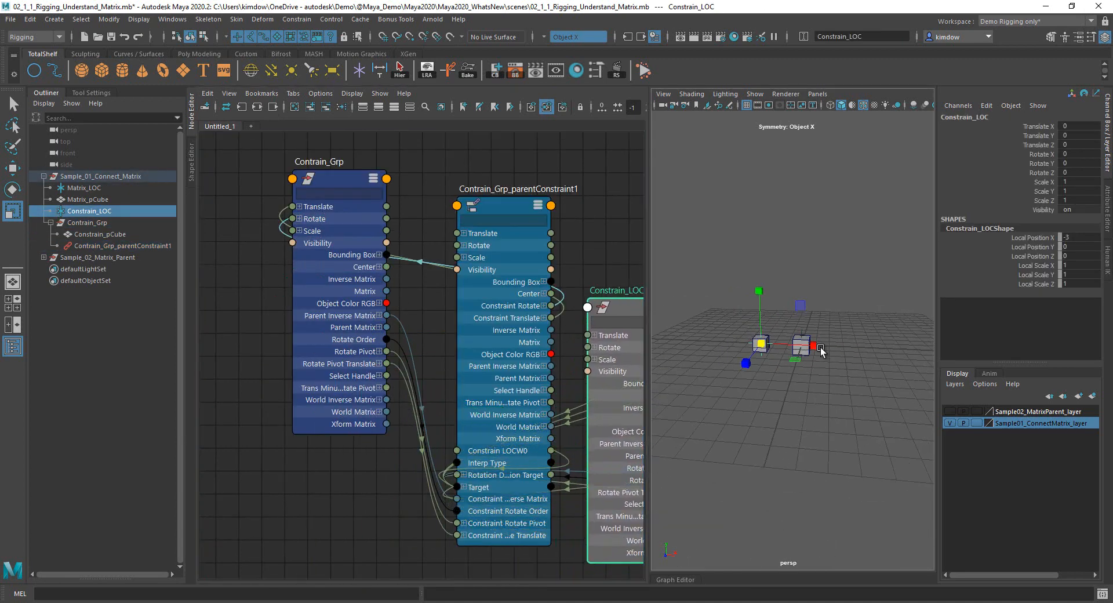
Add Matrix_LOC and Matrix_pCube to the existing graph with their full attributes shown, and frame all nodes.
key(q)
drag(816, 342, 733, 368)
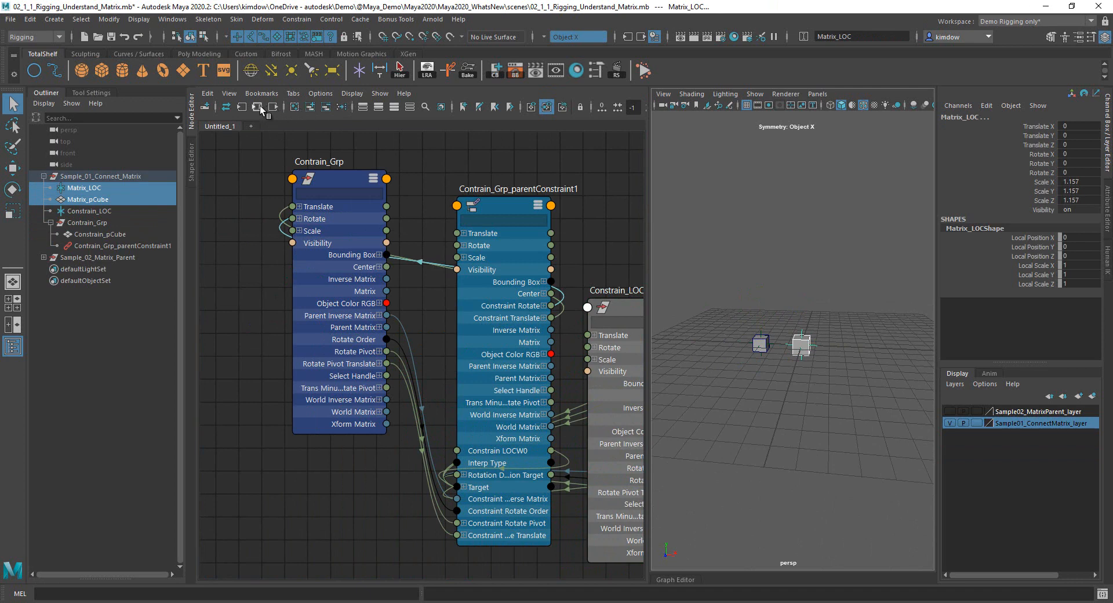
click(310, 107)
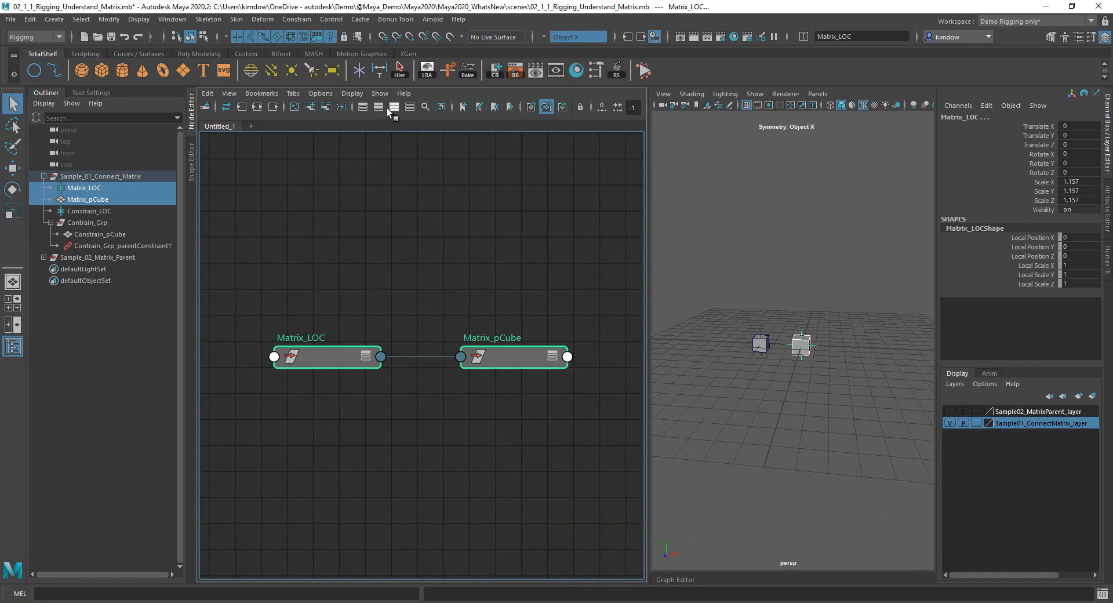
click(390, 109)
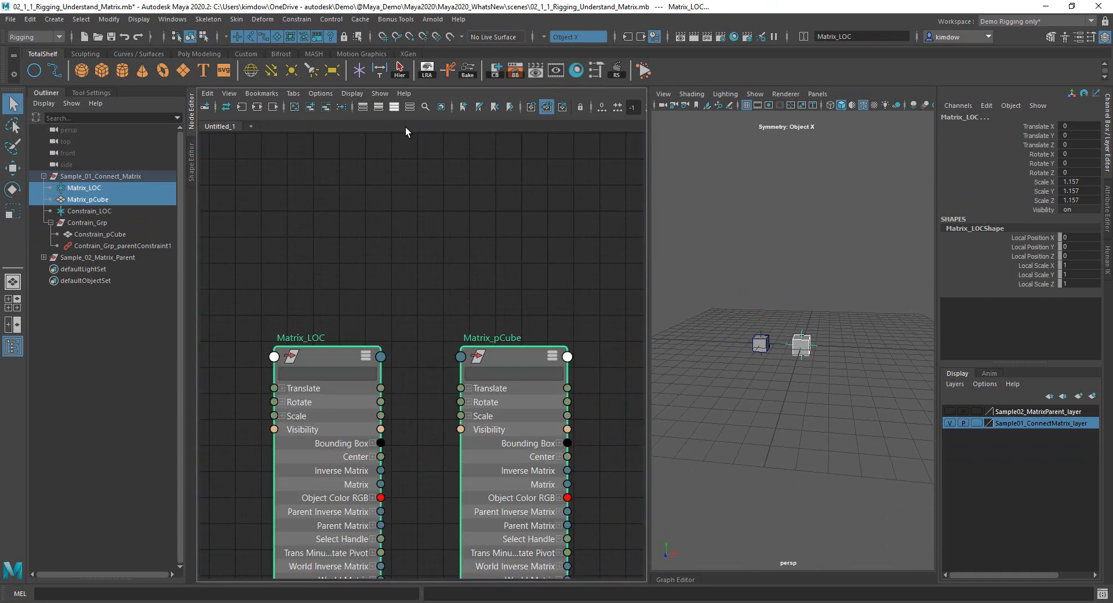
alt+right_drag(534, 276, 422, 314)
key(a)
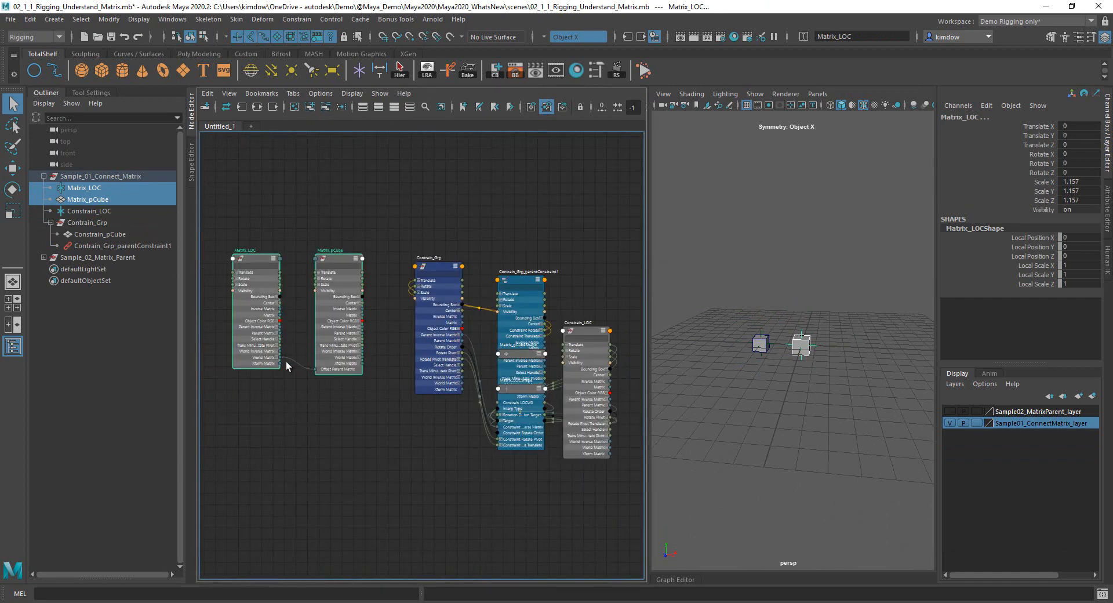
Move the Matrix_LOC and Matrix_pCube nodes together closer to the Contrain_Grp node for comparison.
drag(222, 220, 346, 402)
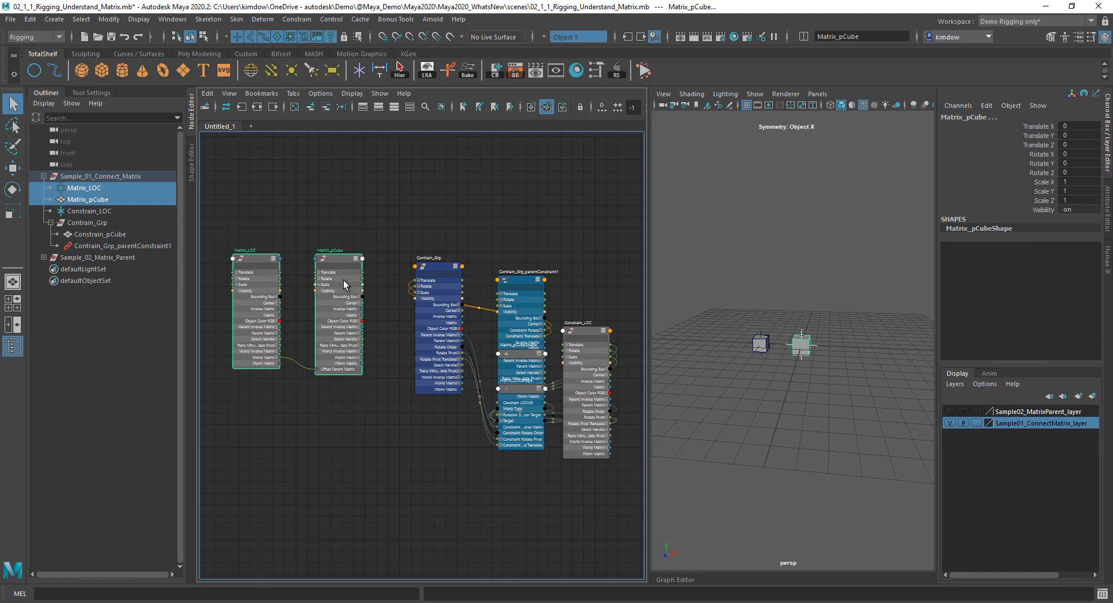
drag(342, 255, 367, 266)
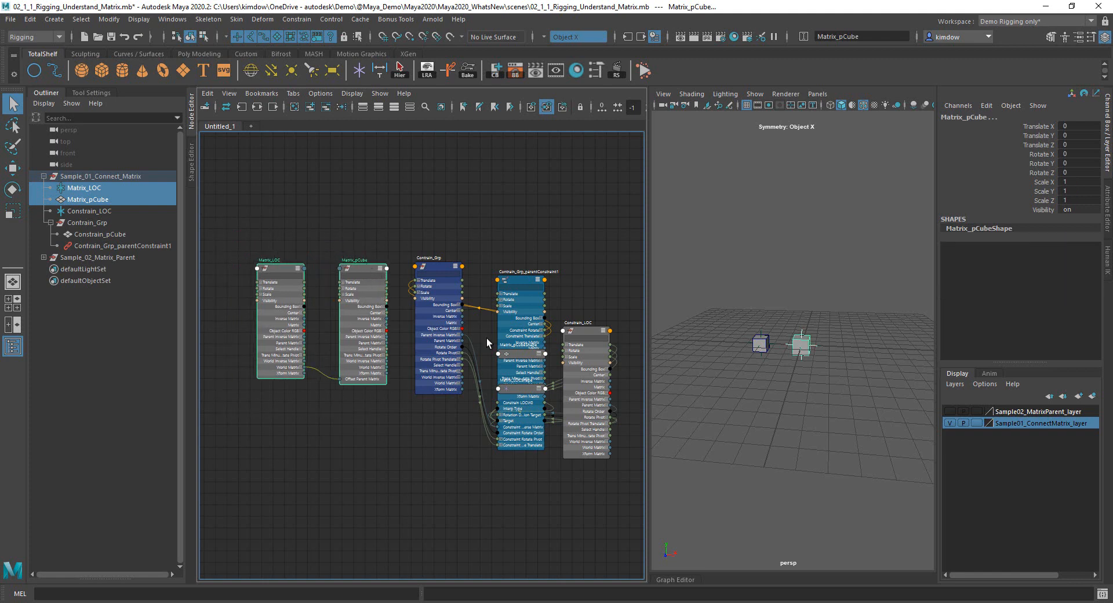
alt+right_drag(488, 339, 523, 339)
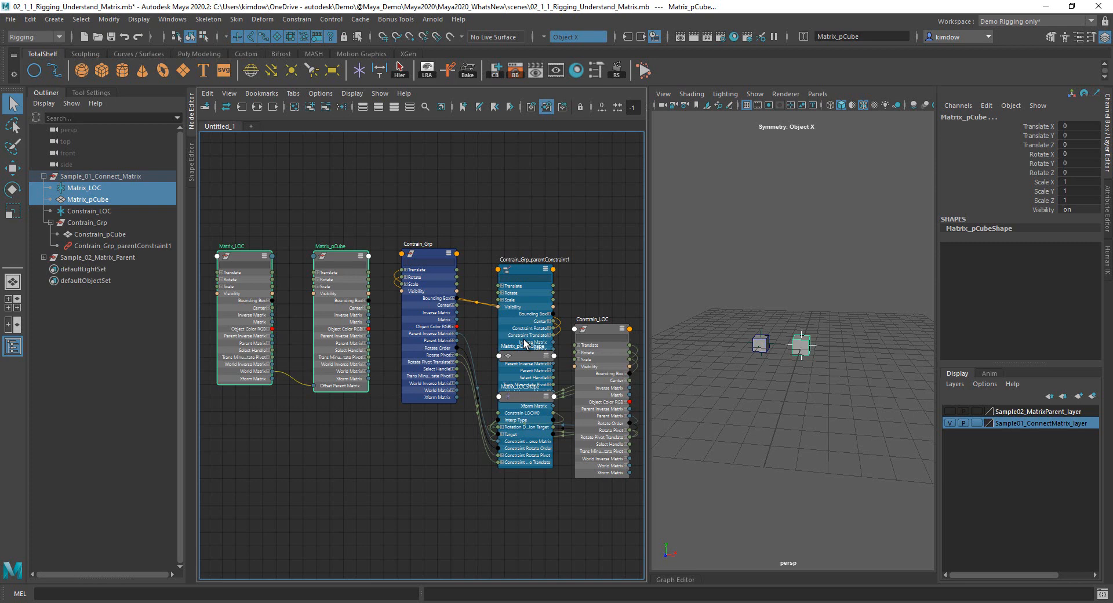
Raise Matrix_LOC in the XY plane high above the grid in the perspective view.
key(f)
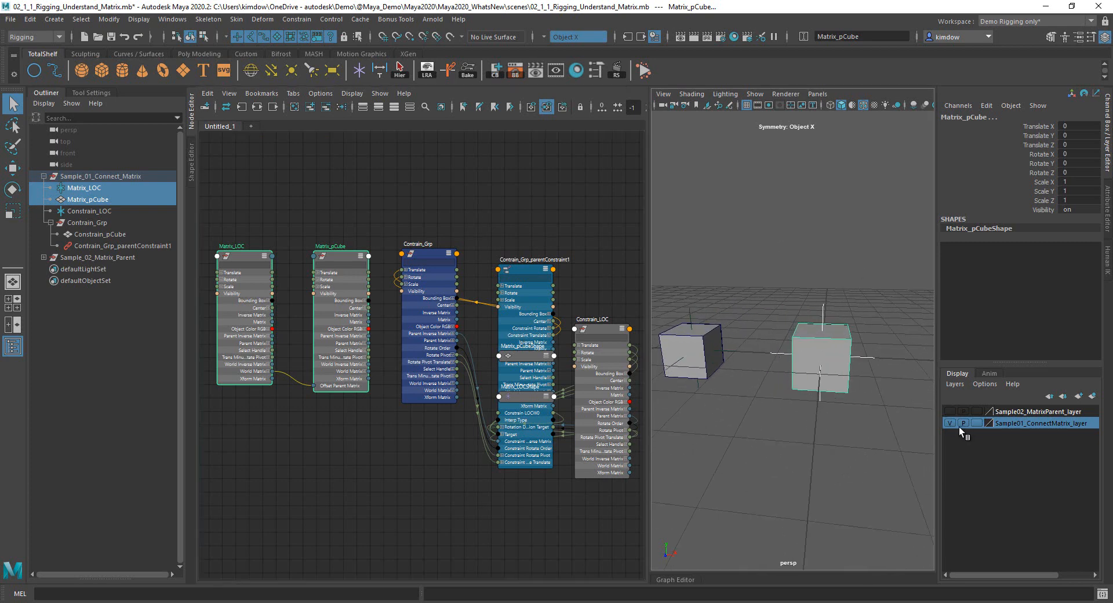
click(699, 422)
alt+drag(765, 376, 852, 329)
click(837, 342)
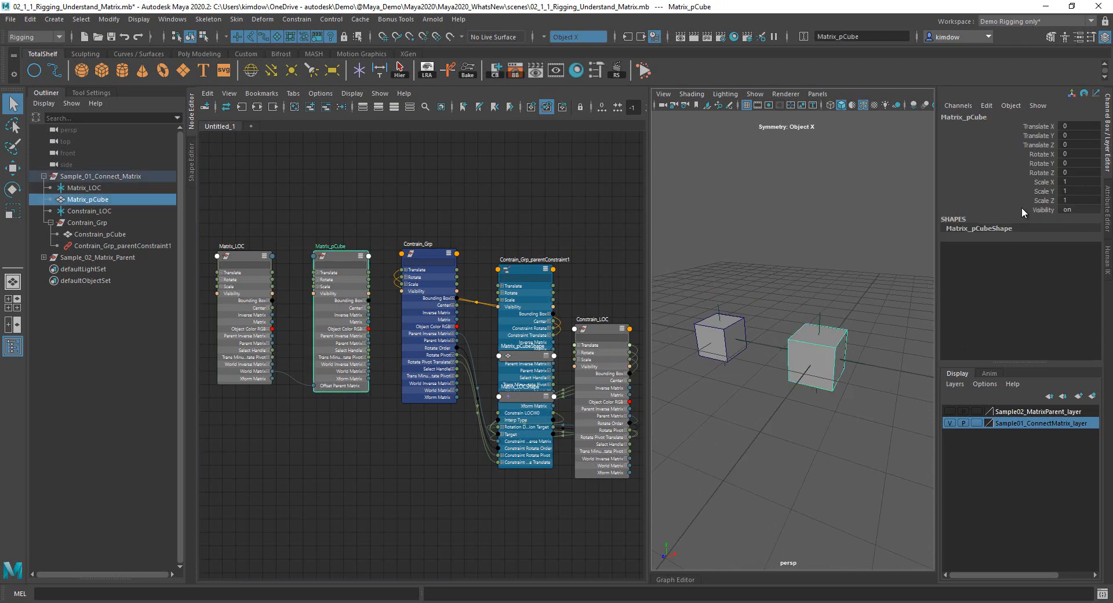
click(822, 313)
key(w)
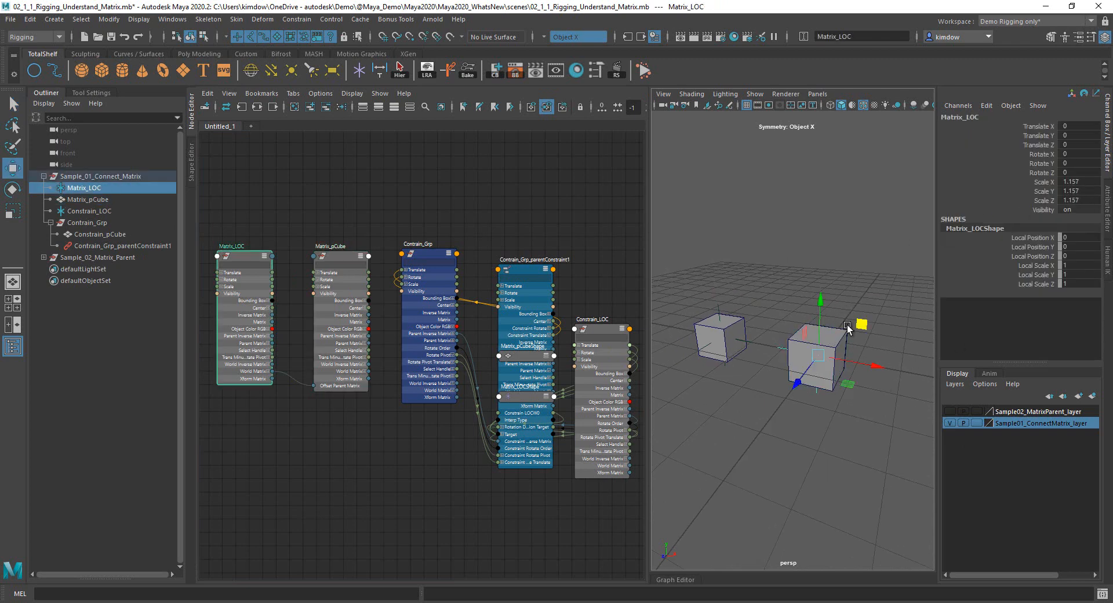
drag(857, 320, 852, 154)
Rotate Matrix_pCube on its own to about 45.227, -23.152, -27.314 and clear the selection.
click(833, 153)
click(834, 174)
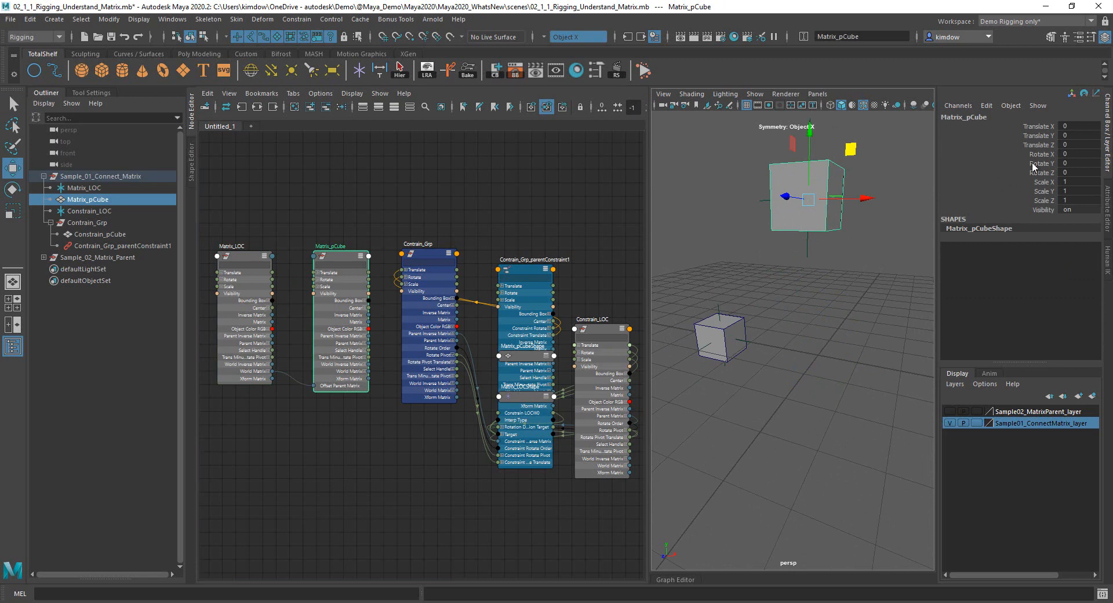
key(e)
drag(837, 182, 857, 297)
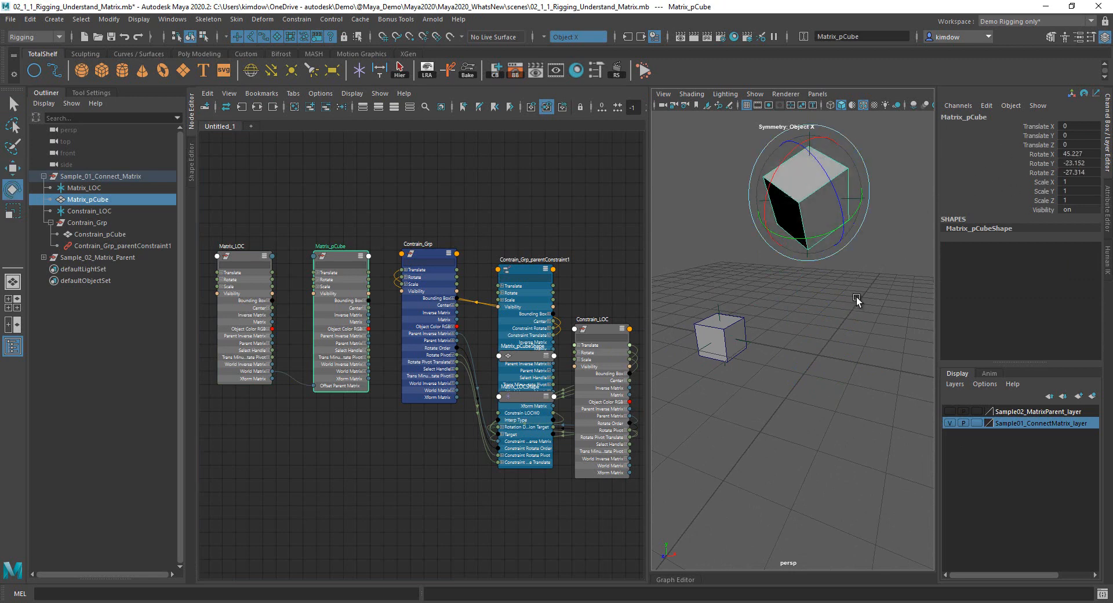
click(857, 296)
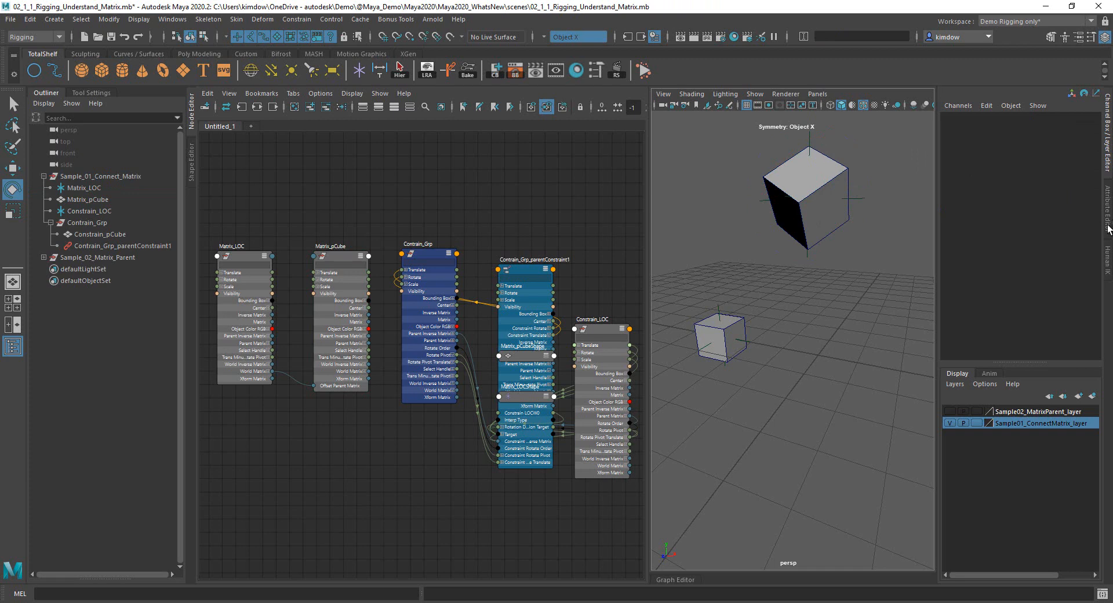
Examine Matrix_pCube's channel values and the World Matrix to Offset Parent Matrix connection from Matrix_LOC in the graph.
click(844, 169)
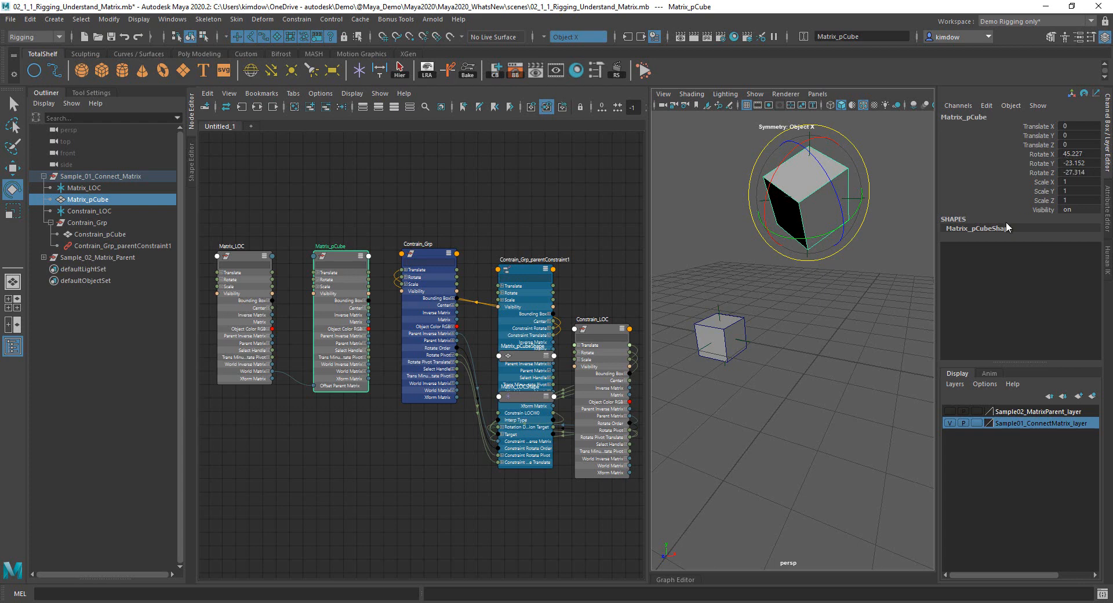
click(520, 228)
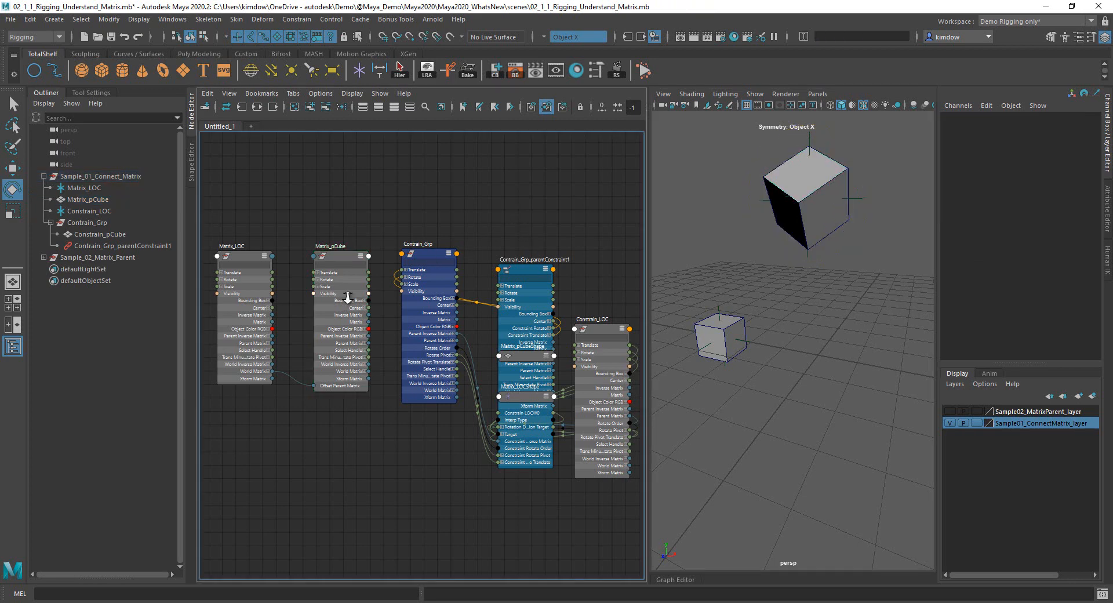
scroll(399, 307, up, 3)
scroll(348, 313, up, 3)
alt+middle_drag(378, 311, 465, 300)
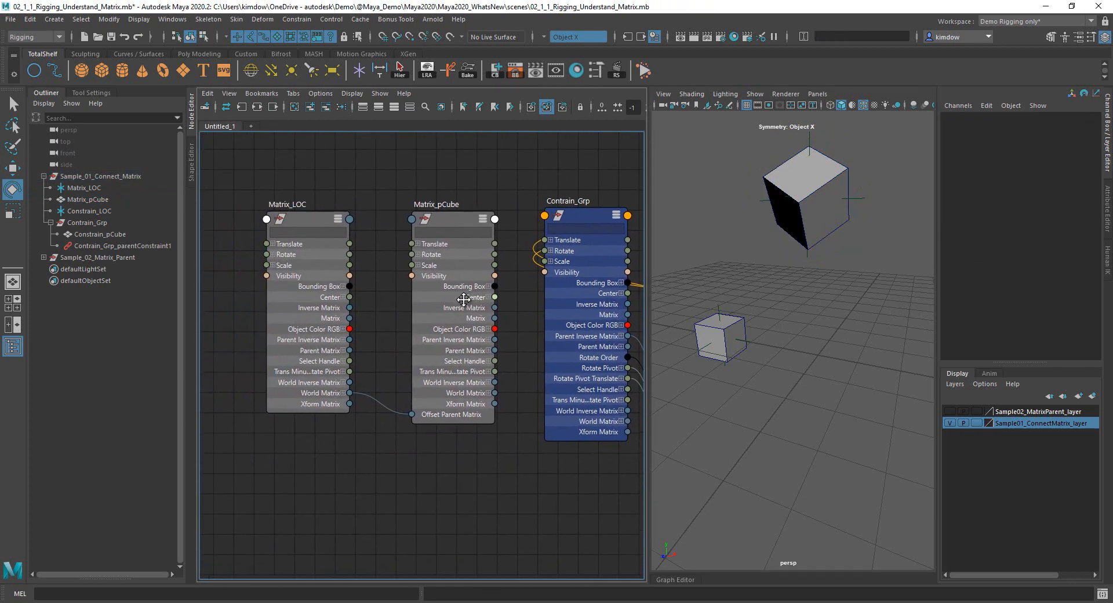
scroll(471, 301, up, 1)
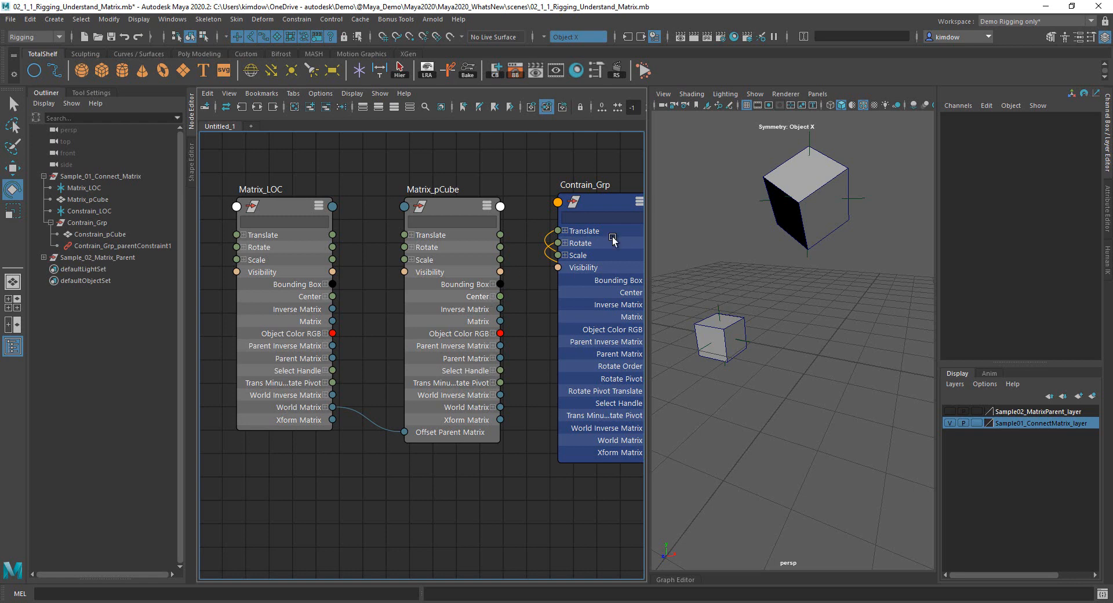
alt+drag(807, 353, 748, 357)
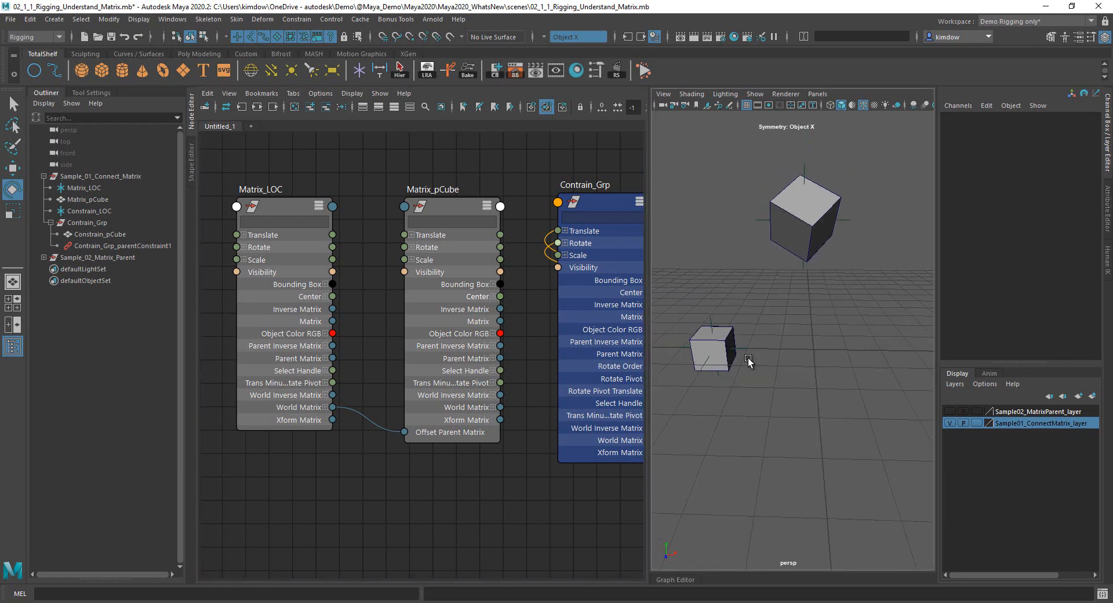
Move and rotate Constrain_LOC to about 0.111, 1.965, -0.952 and 25.406, -21.454, -14.183, trying a uniform scale and undoing it.
click(712, 322)
key(w)
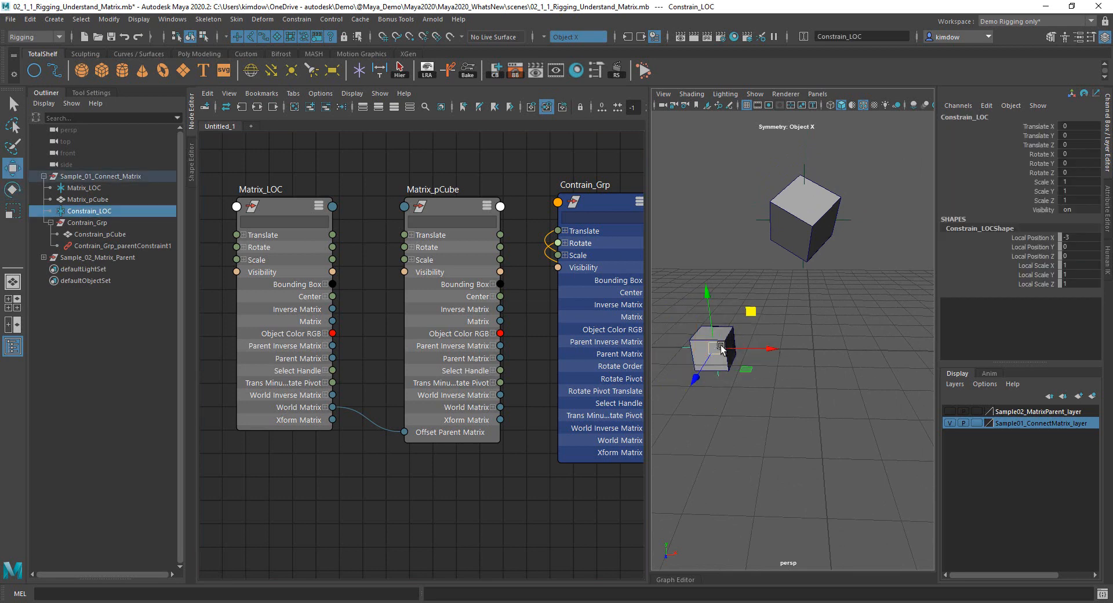
drag(719, 346, 761, 256)
key(e)
key(r)
key(ctrl+z)
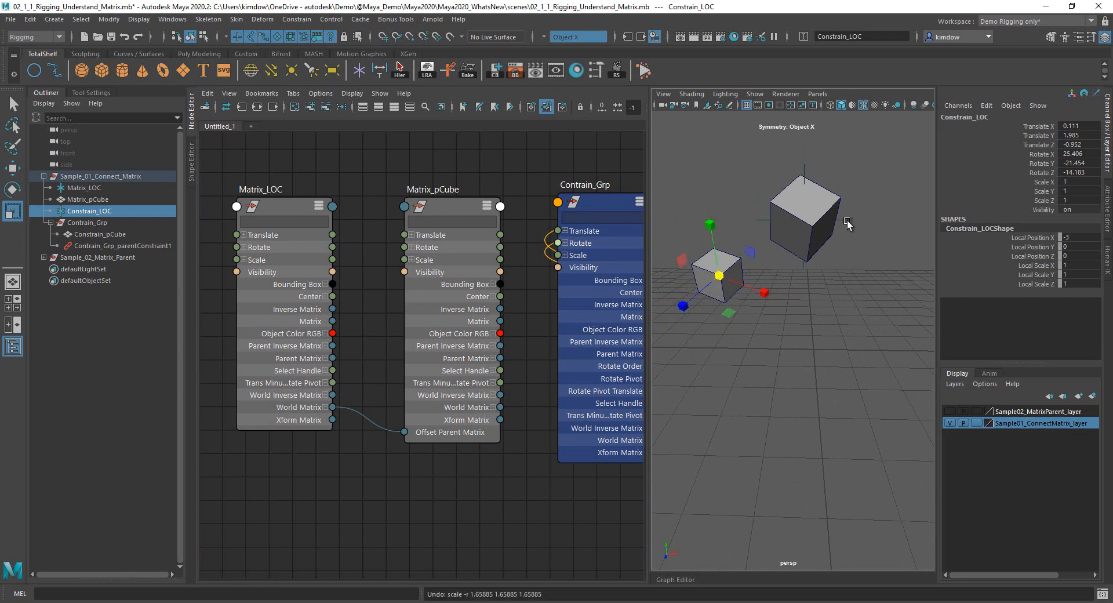
Scale Matrix_LOC uniformly to about 1.157, undoing the further enlargement to 1.891.
click(805, 221)
drag(805, 220, 863, 172)
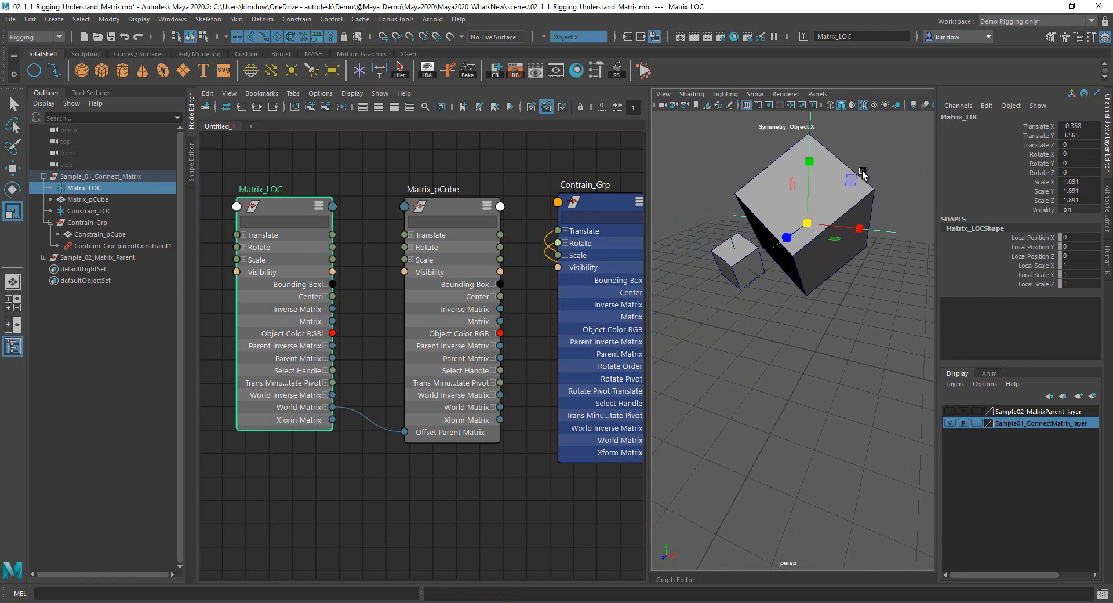
key(ctrl+z)
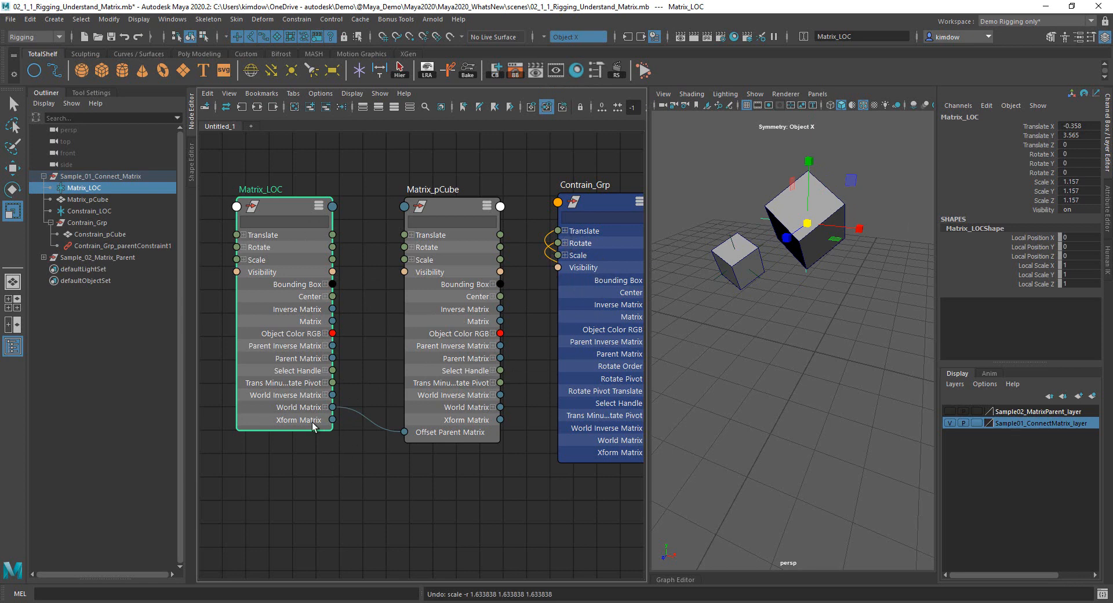
Create a pickMatrix node and place it between the Matrix_LOC and Matrix_pCube nodes, spreading those two apart.
click(401, 495)
key(Tab)
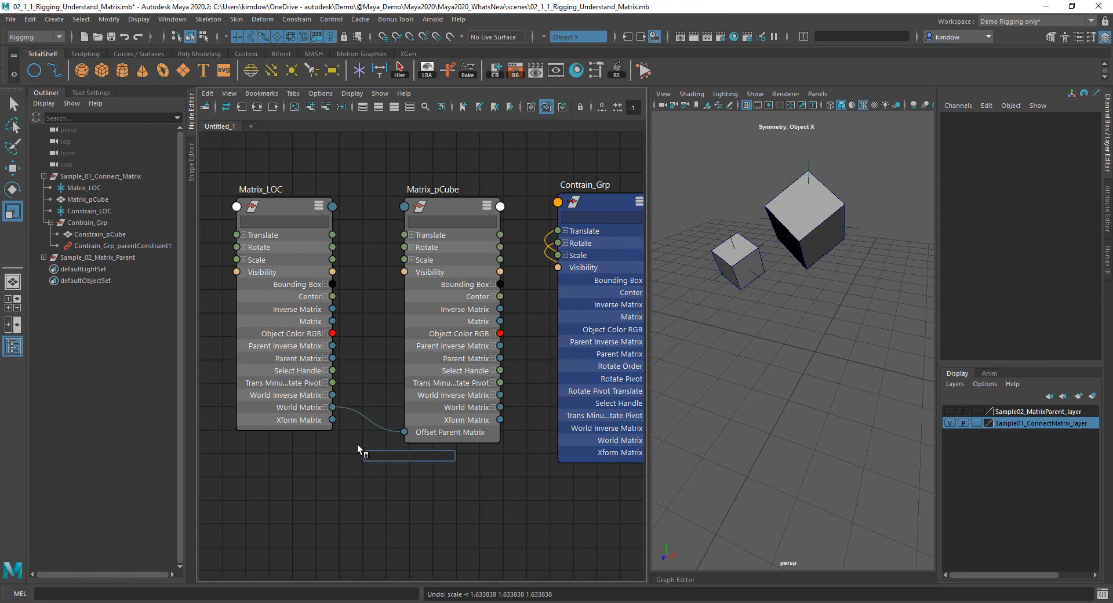
text(pick)
click(374, 467)
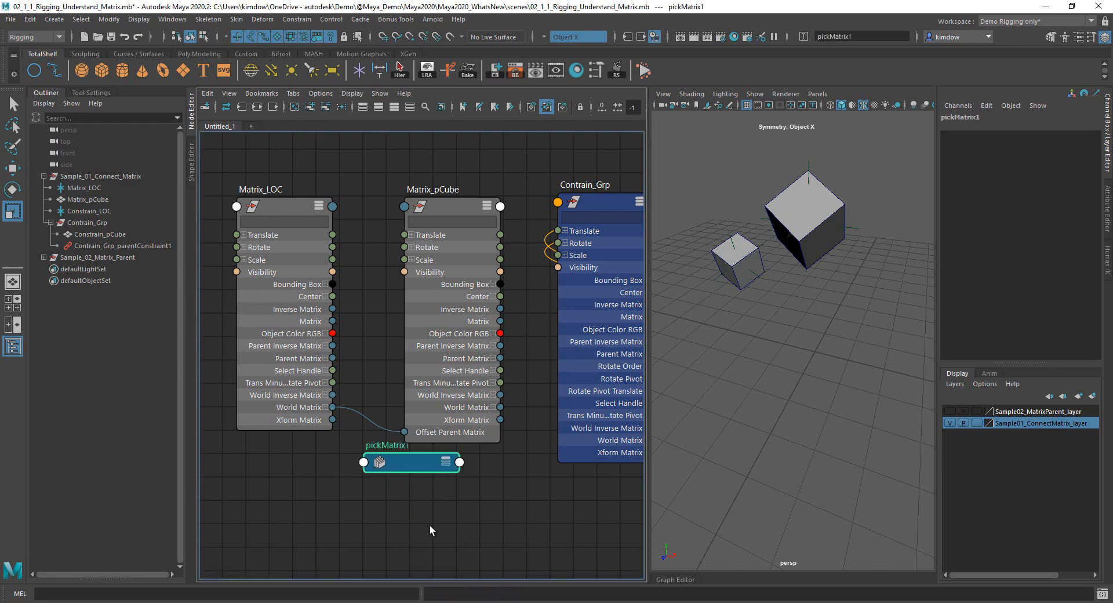
alt+middle_drag(460, 323, 580, 318)
drag(408, 201, 279, 192)
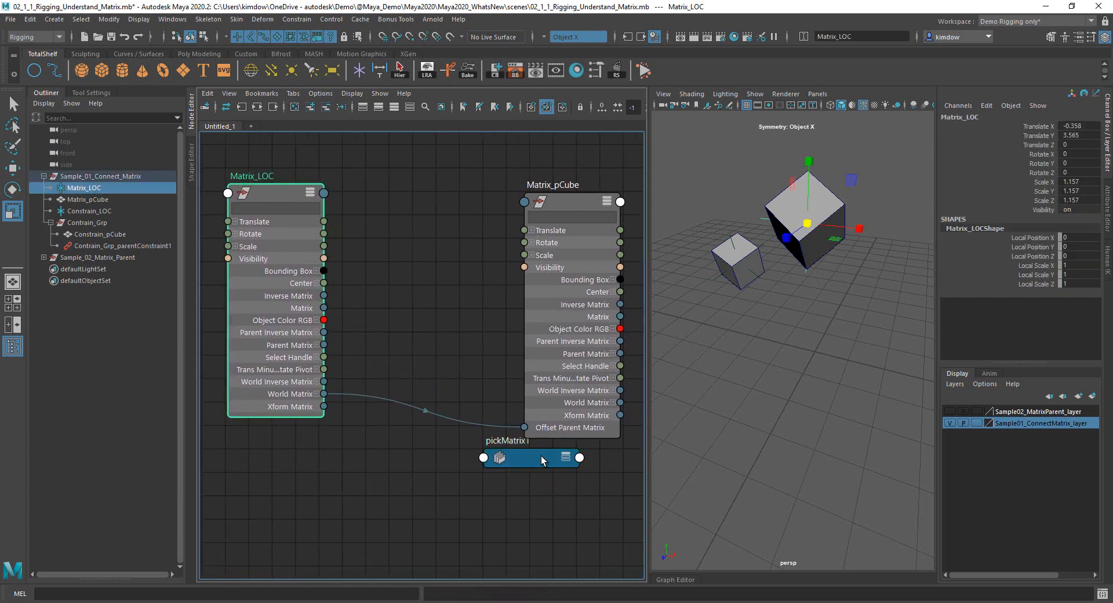
drag(541, 455, 441, 256)
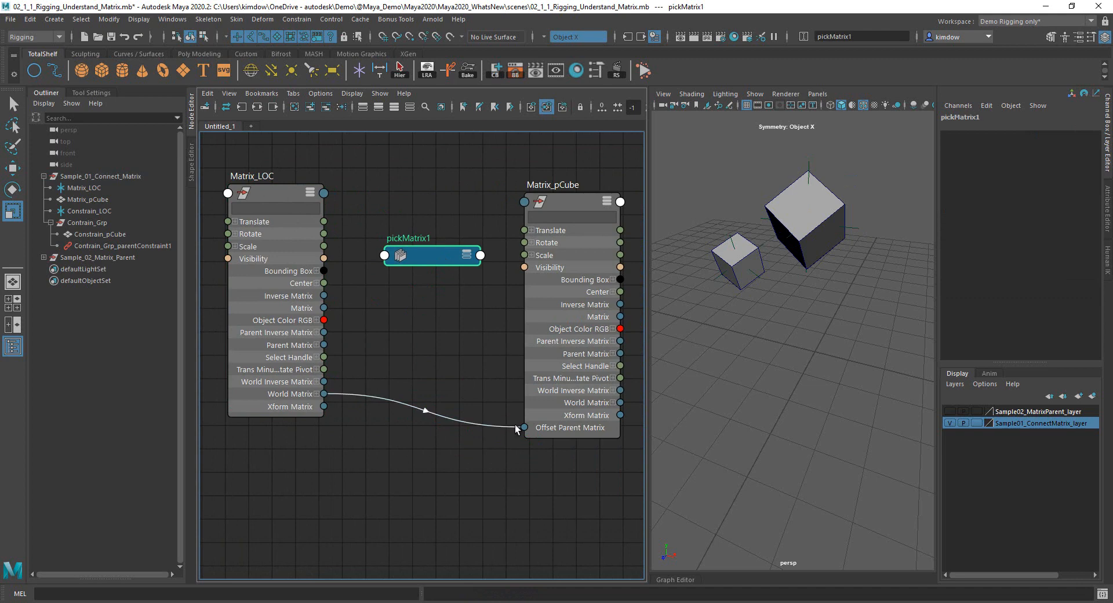
Replace the direct matrix connection by routing Matrix_LOC's World Matrix[0] through pickMatrix1's inputMatrix and output into Matrix_pCube's Offset Parent Matrix.
drag(515, 426, 296, 392)
click(316, 394)
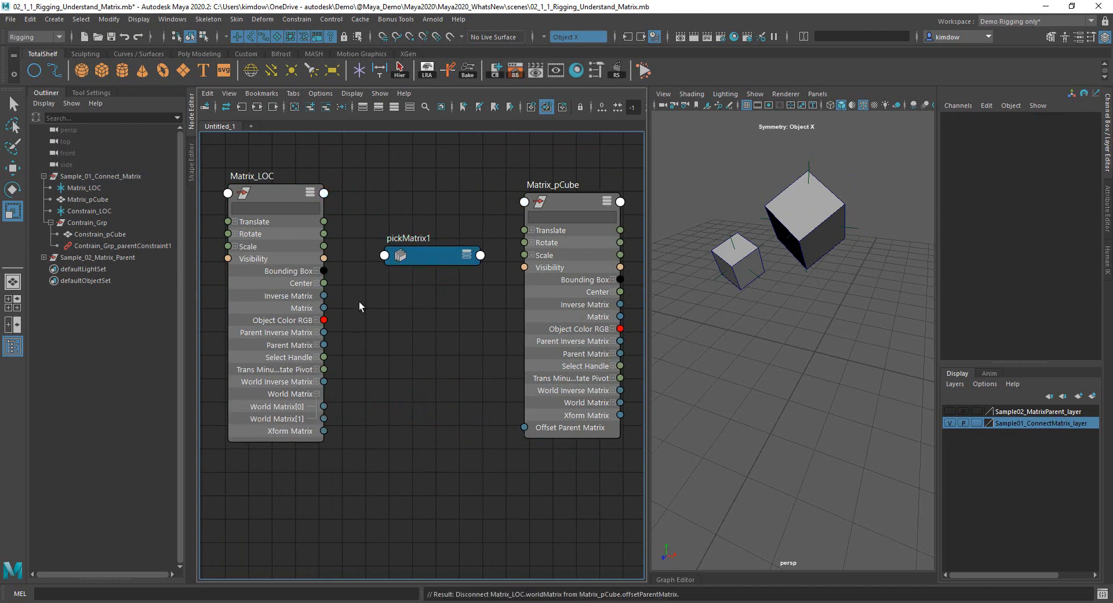
drag(324, 406, 386, 255)
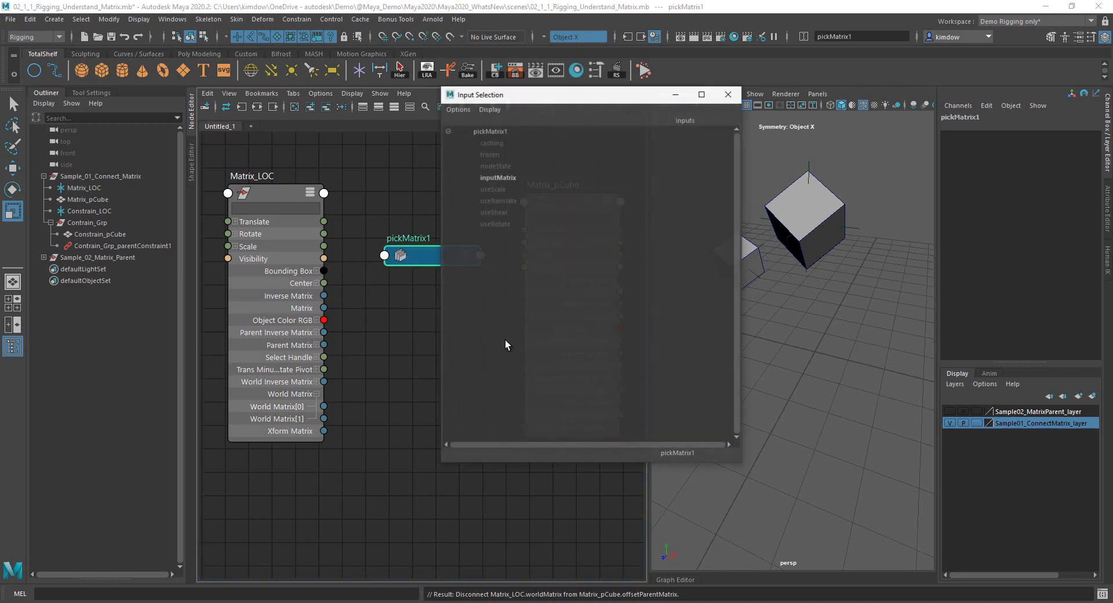
click(493, 176)
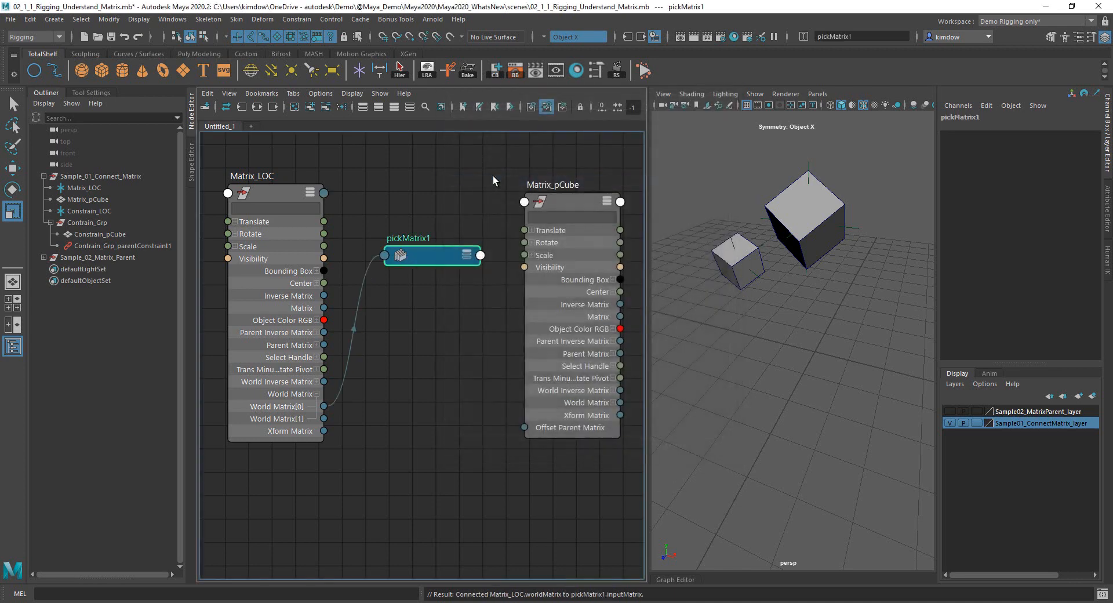
drag(480, 255, 524, 429)
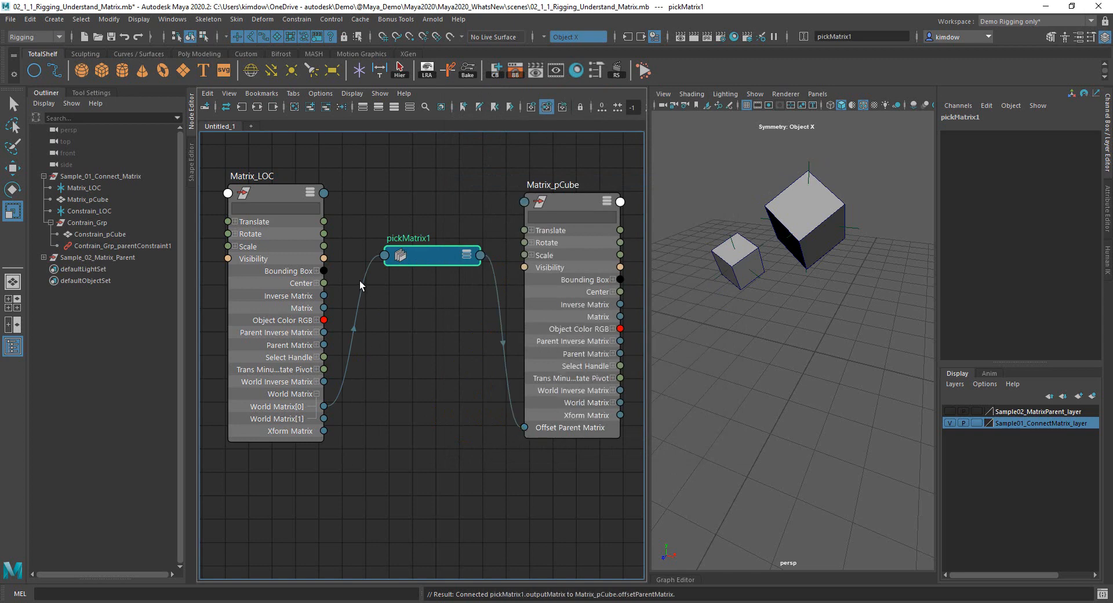
Expand the pickMatrix1 node's connected attributes, open its settings and turn off Use Scale and Use Shear.
drag(429, 260, 423, 216)
click(394, 110)
double_click(423, 217)
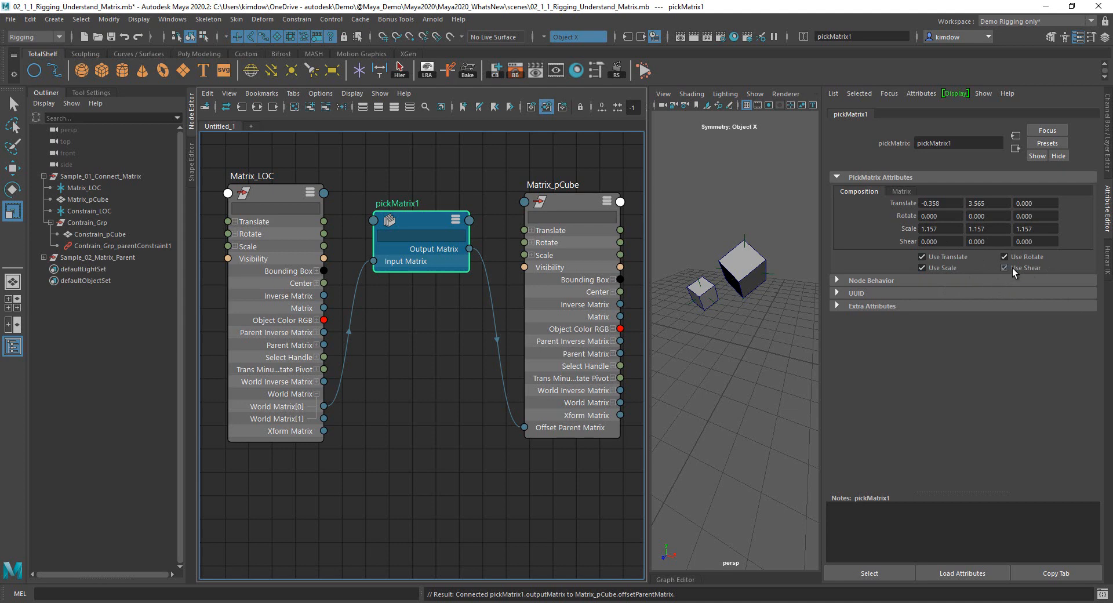
click(935, 268)
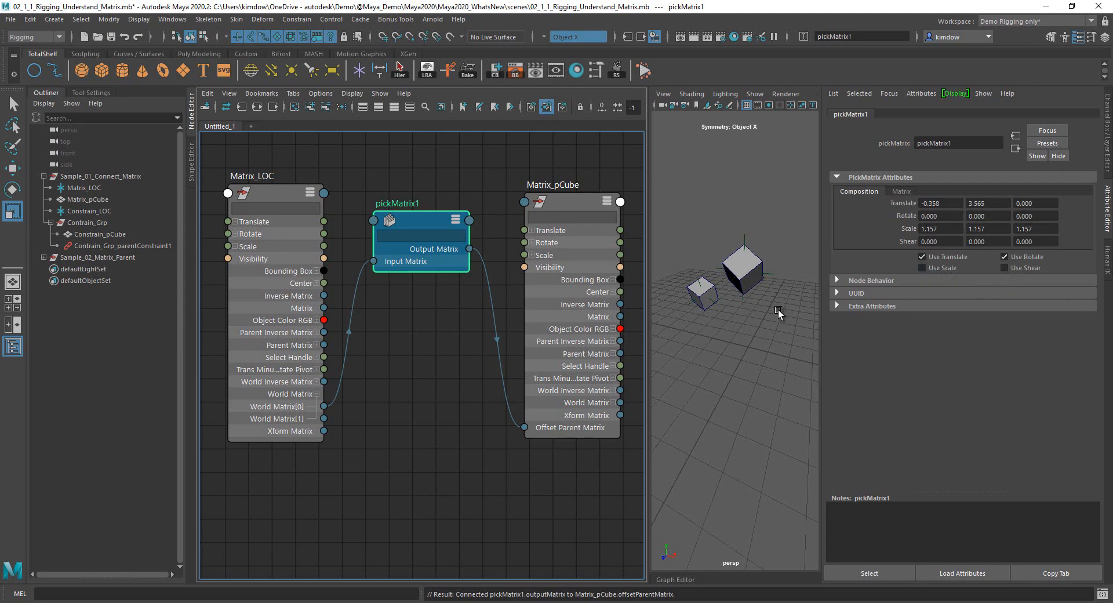
Transform Matrix_LOC to about translate 0.770, 3.131, -0.108, rotate 10.908, -1.145, -28.873 and uniform scale 2.610.
click(746, 247)
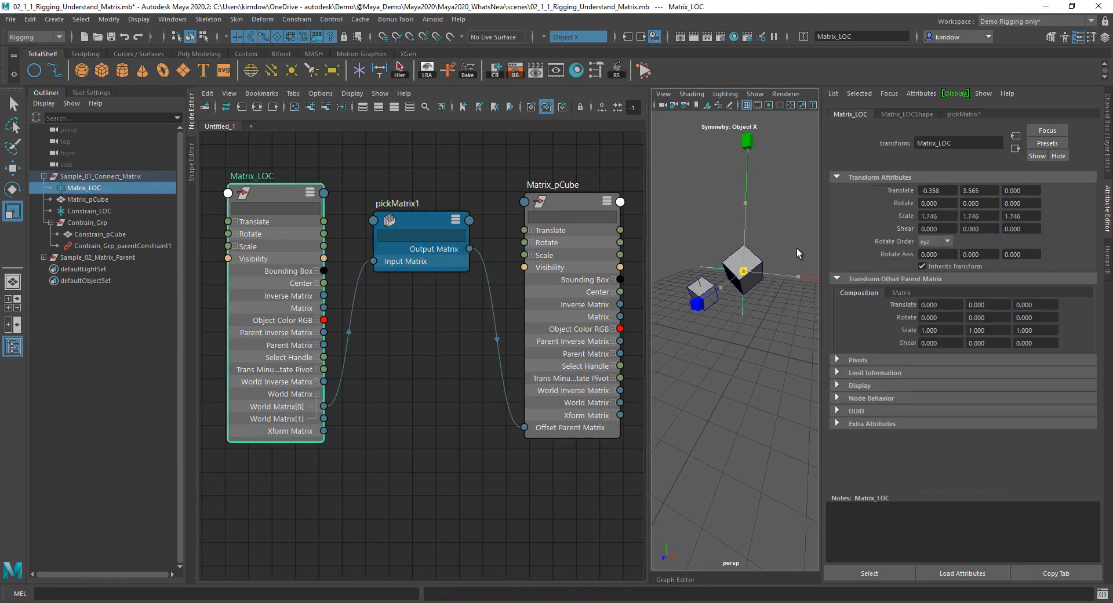
key(e)
mouse_move(760, 272)
mouse_down()
mouse_move(744, 253)
mouse_move(768, 266)
mouse_move(758, 278)
mouse_move(794, 282)
mouse_move(762, 305)
mouse_move(774, 283)
mouse_up()
key(w)
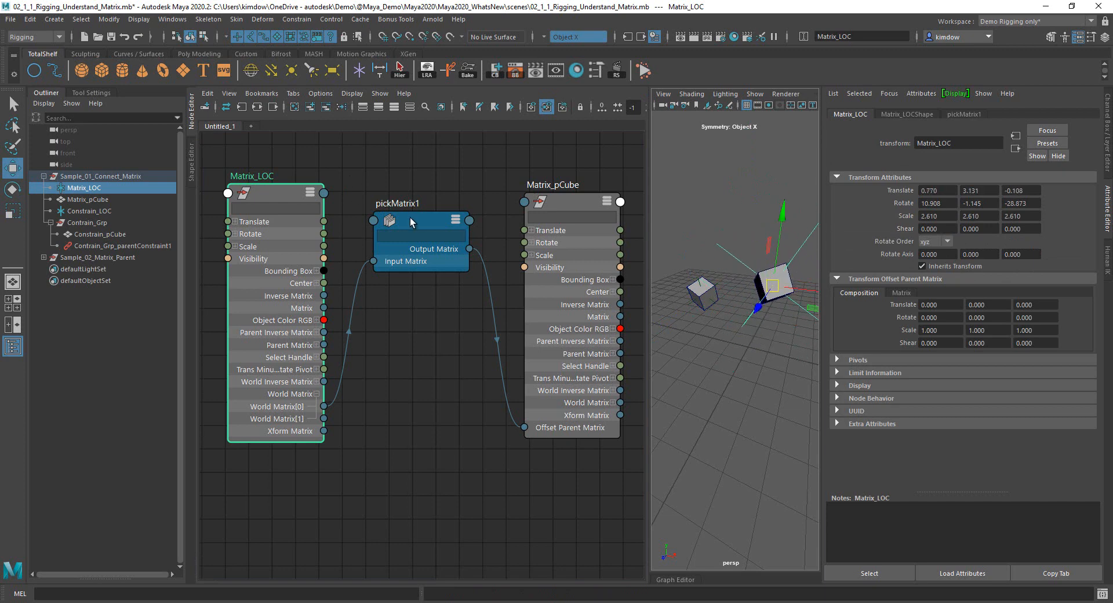
Review pickMatrix1's composition values and Use options, return to the channel values and clear the selection.
mouse_move(410, 217)
mouse_down()
mouse_move(412, 208)
mouse_move(411, 225)
mouse_up()
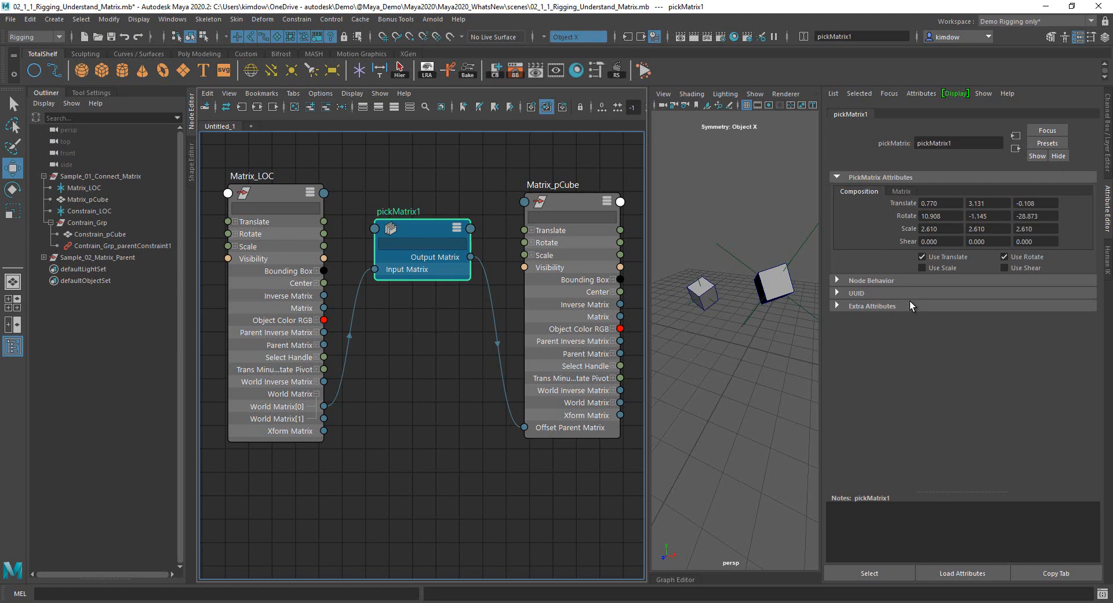
key(ctrl+a)
click(795, 298)
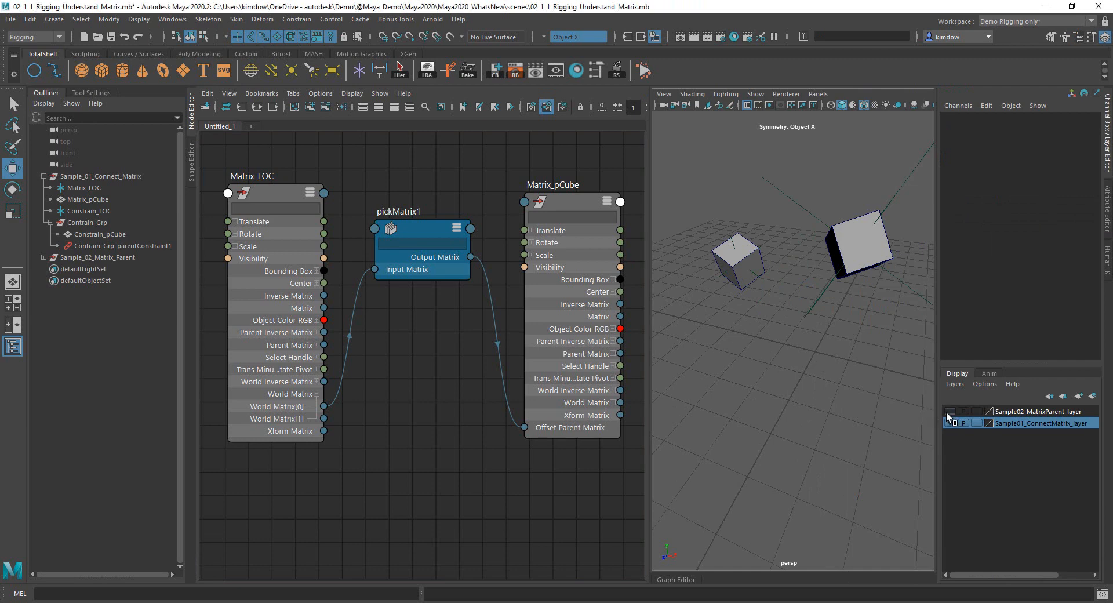
Show Sample02_MatrixParent_layer, hide Sample01_ConnectMatrix_layer and collapse the Outliner for more workspace.
click(948, 412)
click(949, 424)
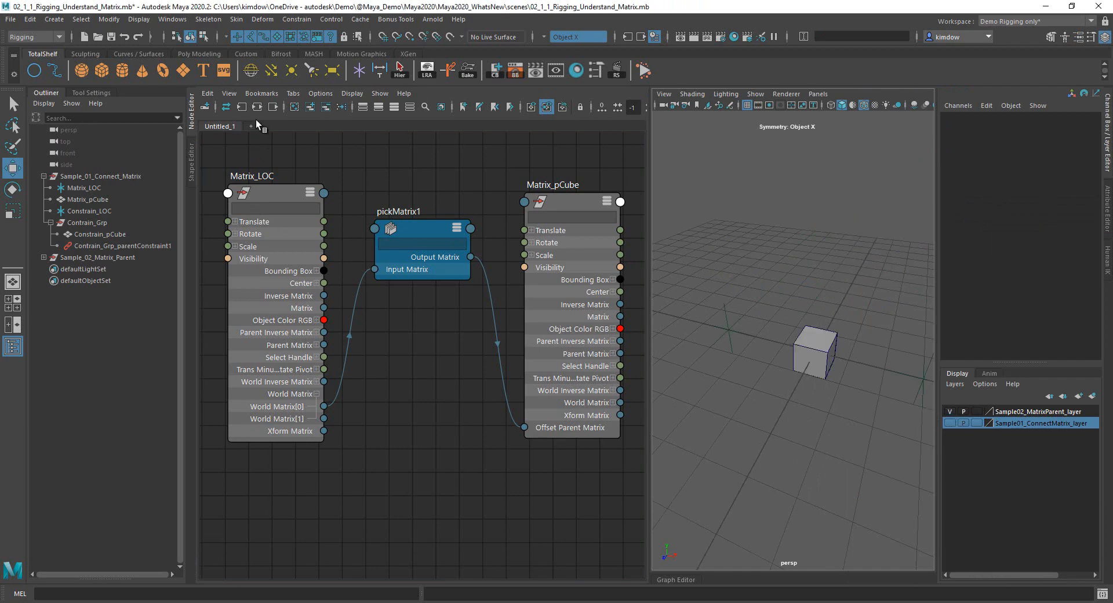
click(48, 94)
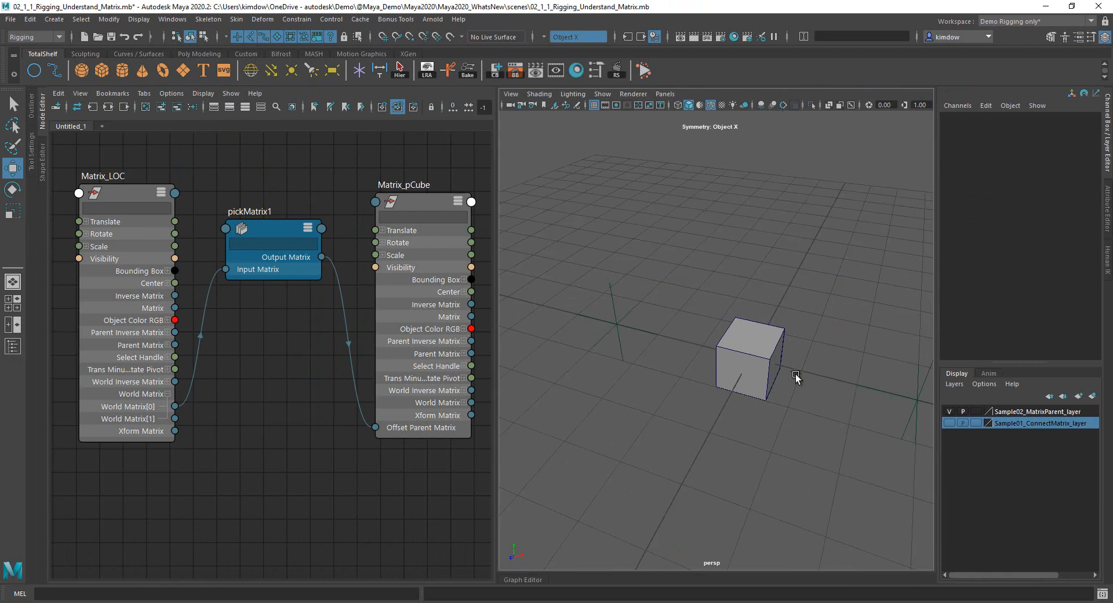
Parent-constrain pCube1 to both locator1 and locator2, using the locators as targets.
alt+drag(771, 433, 777, 398)
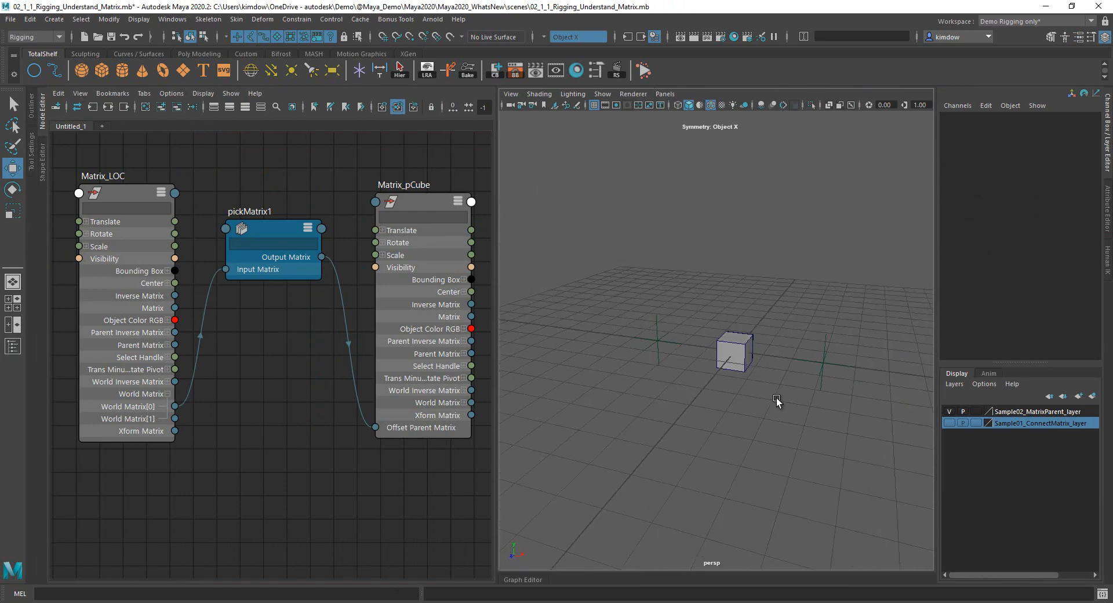
alt+right_drag(675, 390, 722, 424)
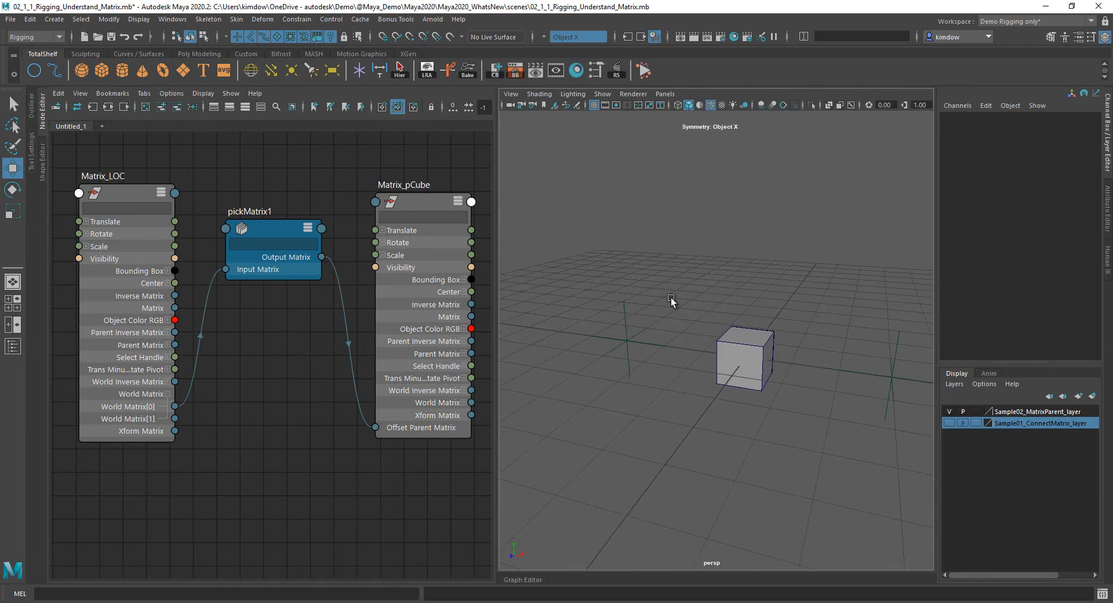
drag(667, 279, 620, 367)
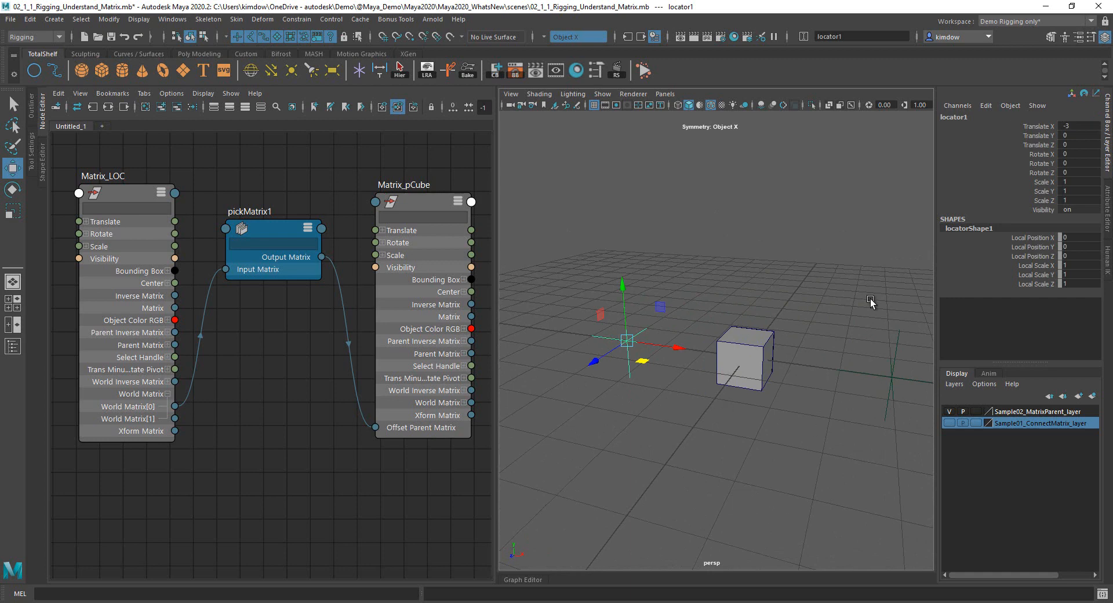
click(745, 368)
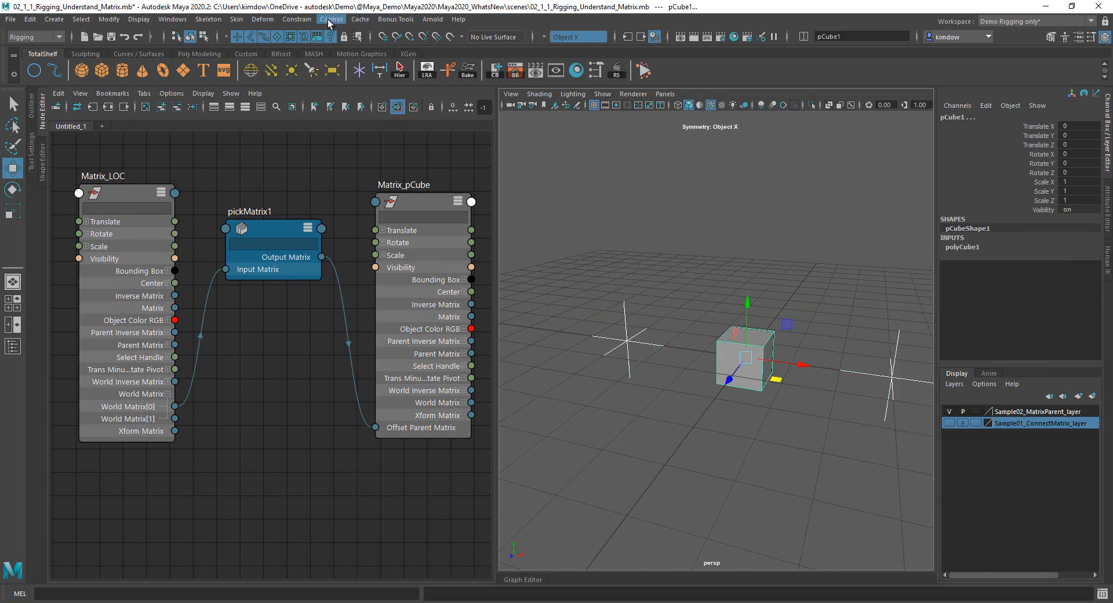
click(307, 20)
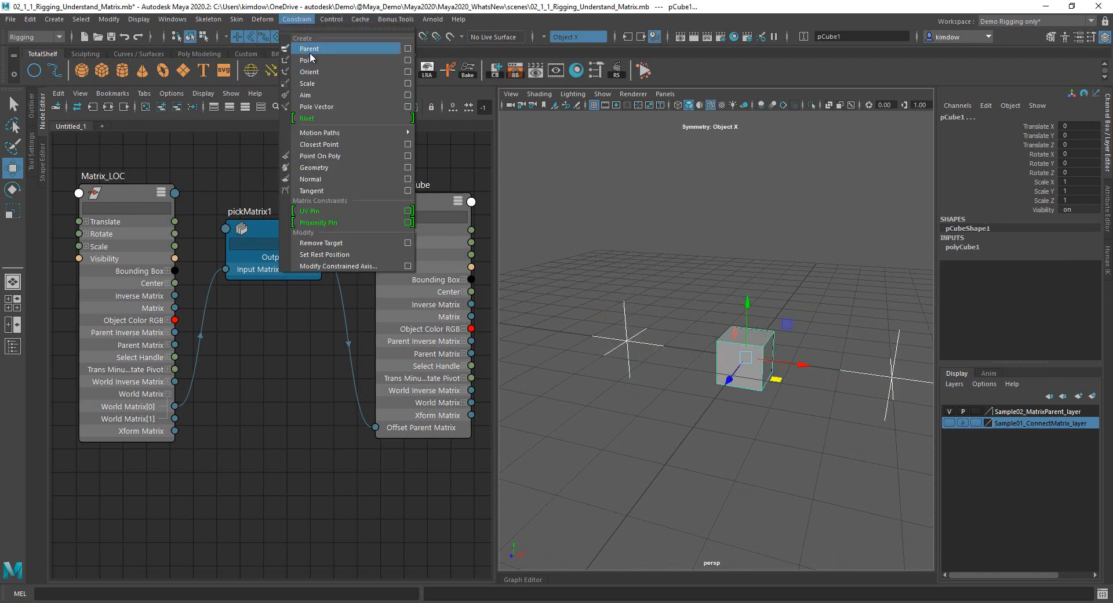
click(306, 51)
click(674, 287)
Raise locator1 in the XY plane high above the grid to test the parent constraint on the cube.
alt+drag(740, 392, 736, 366)
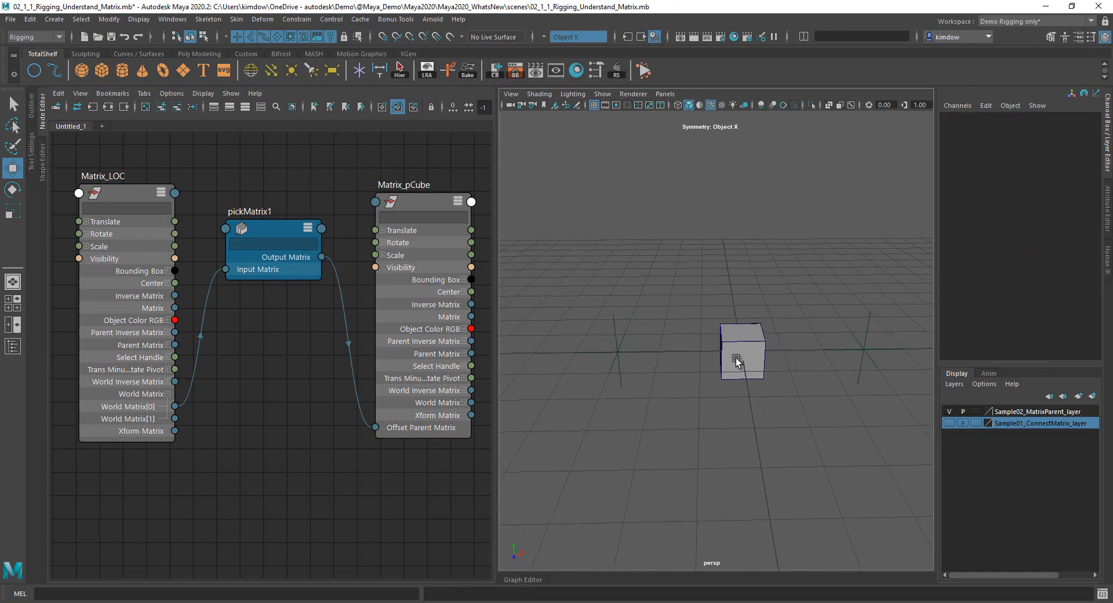
click(736, 367)
click(662, 307)
drag(670, 301, 598, 376)
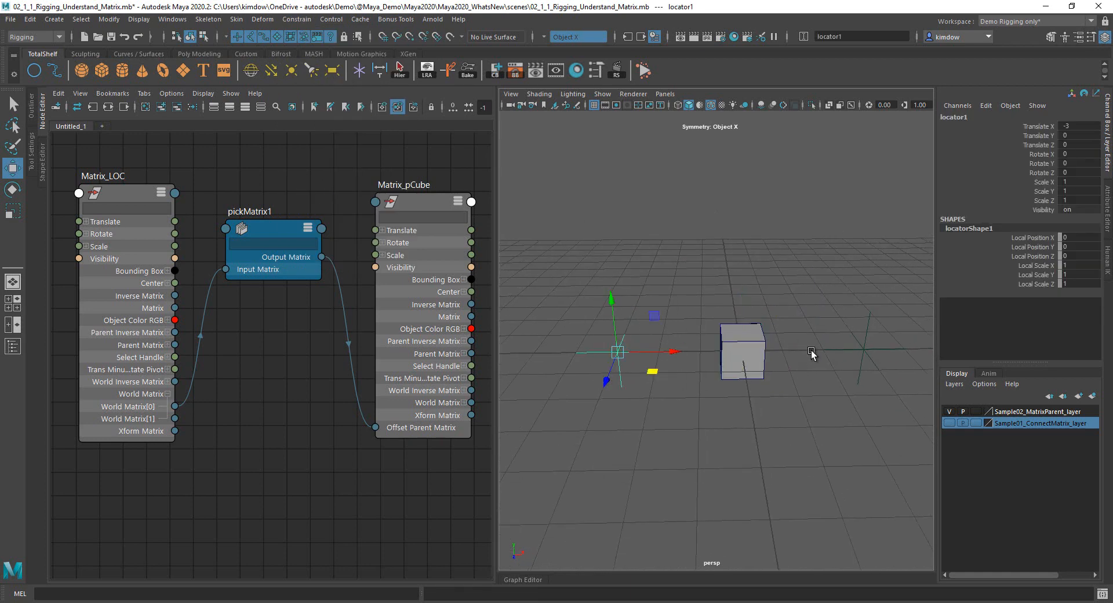
drag(654, 312, 686, 149)
Move locator2 to about 3.486, -3.63, 0 and rotate it to about 12.341, -42.413, -94.493.
drag(816, 346, 883, 382)
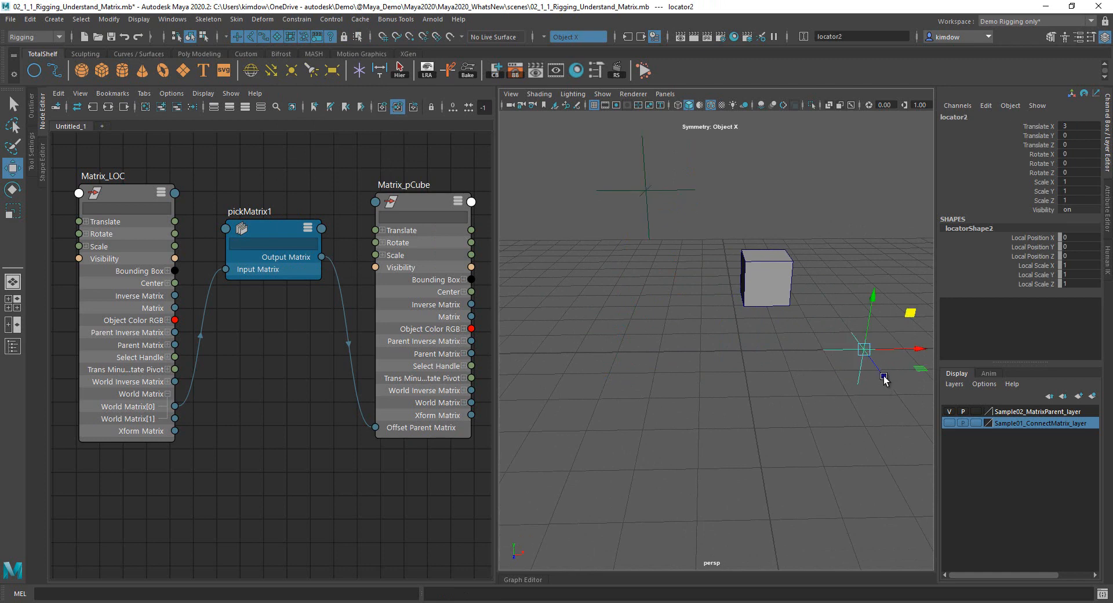
scroll(881, 375, down, 3)
drag(865, 311, 748, 418)
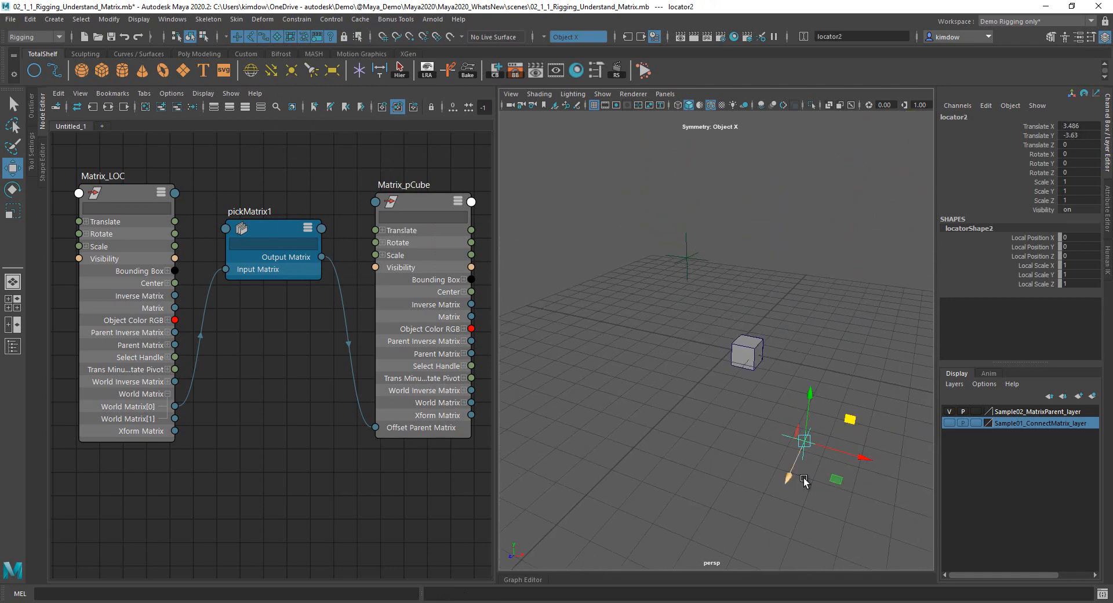
key(e)
drag(813, 430, 827, 465)
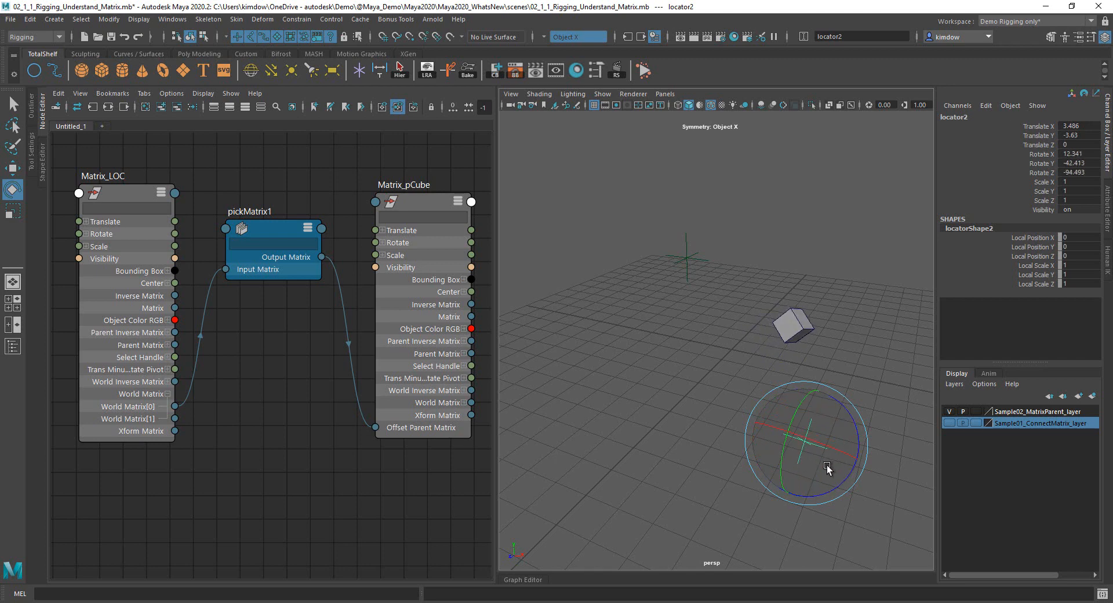
Undo the test rotation and the moves of locator2 and locator1.
key(ctrl+z)
key(ctrl+z)
key(ctrl+z)
key(ctrl+z)
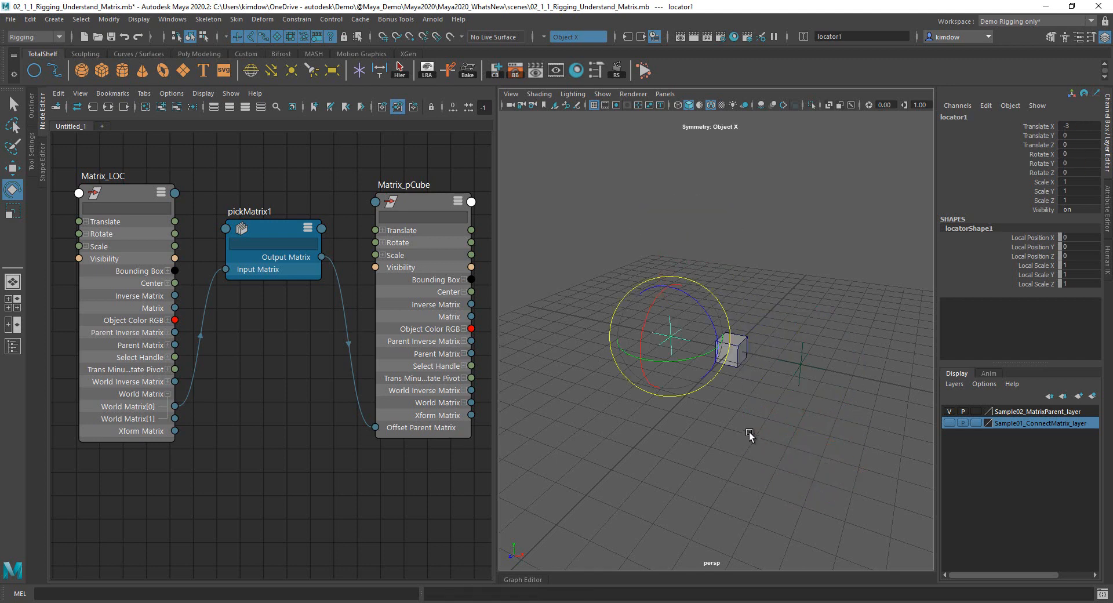
Clear the node graph and display pCube1's constraint network with pCube1_parentConstraint1, locator1 and locator2.
click(749, 433)
click(728, 361)
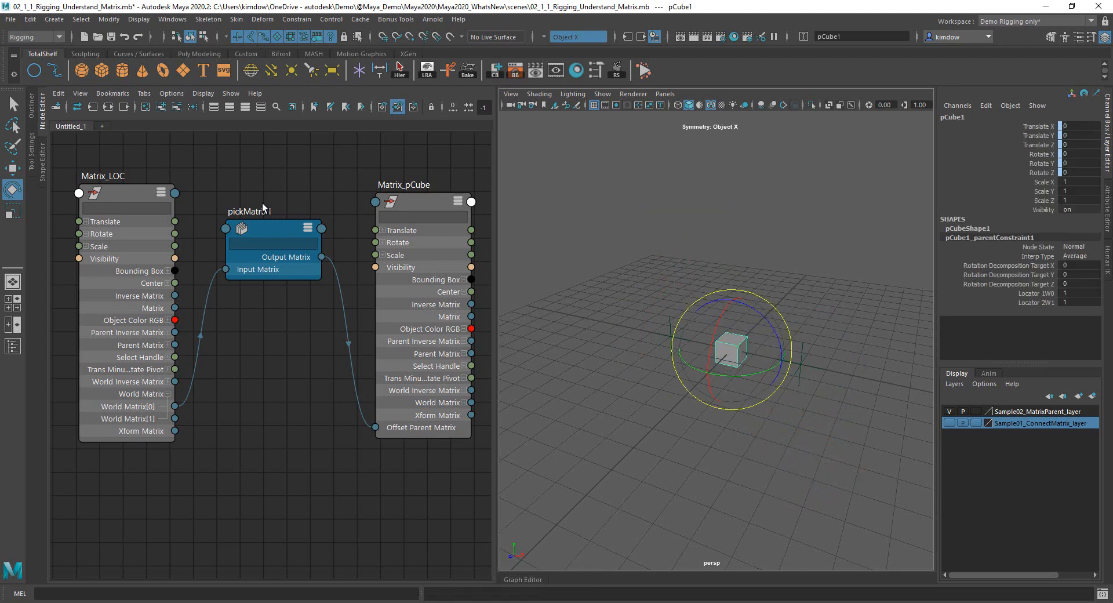
click(109, 107)
drag(134, 375, 457, 498)
click(177, 107)
drag(100, 225, 437, 421)
click(251, 106)
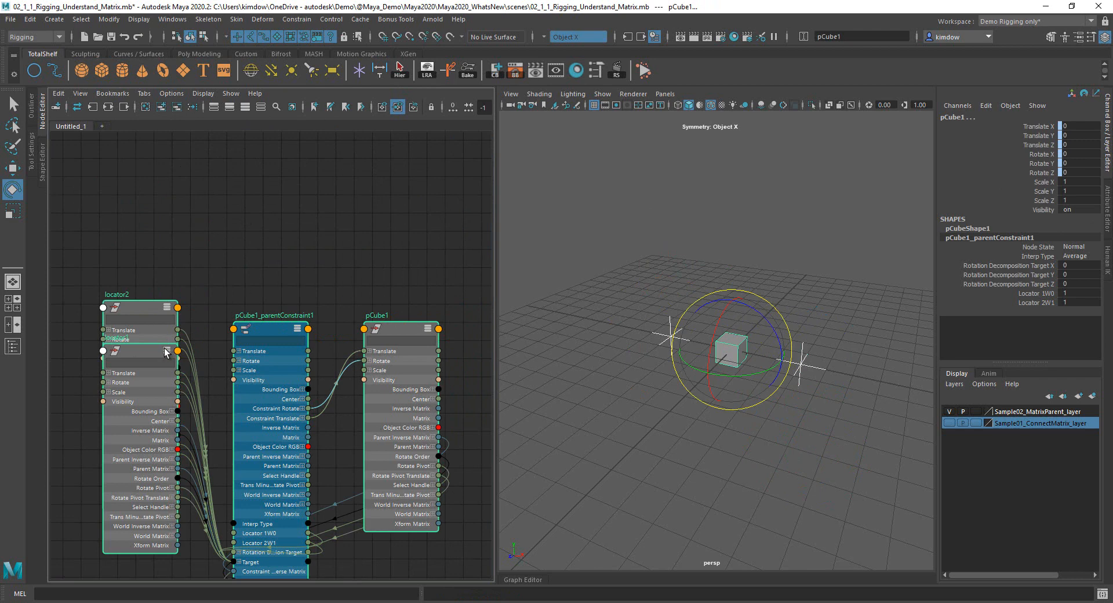
Spread the locator2, locator1 and pCube1 nodes apart around the pCube1_parentConstraint1 node in the node graph.
click(175, 270)
drag(148, 308, 203, 158)
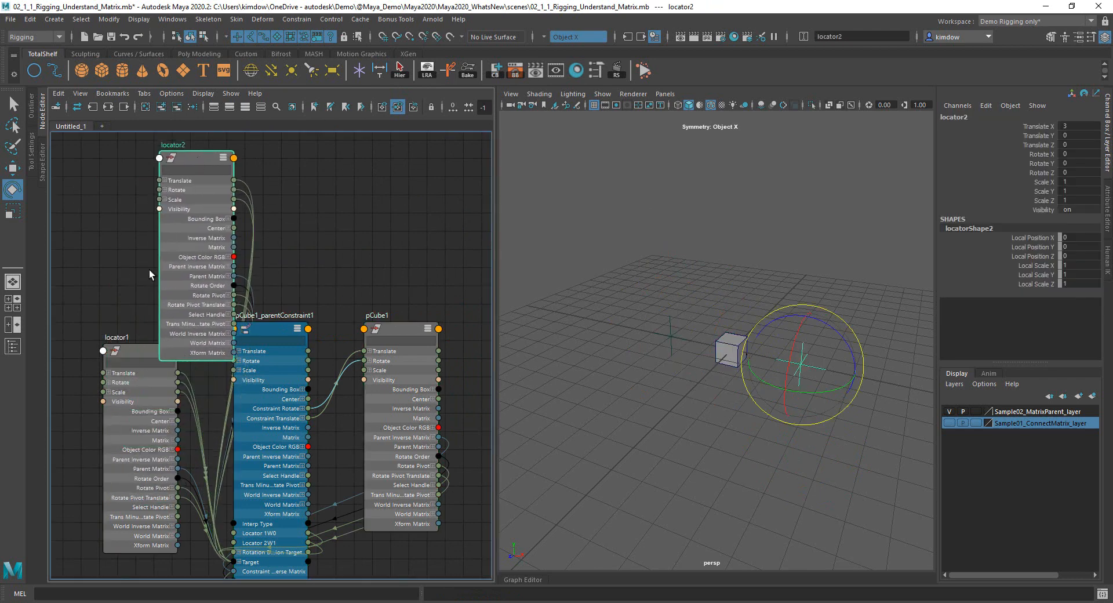
drag(128, 351, 132, 460)
scroll(223, 209, down, 3)
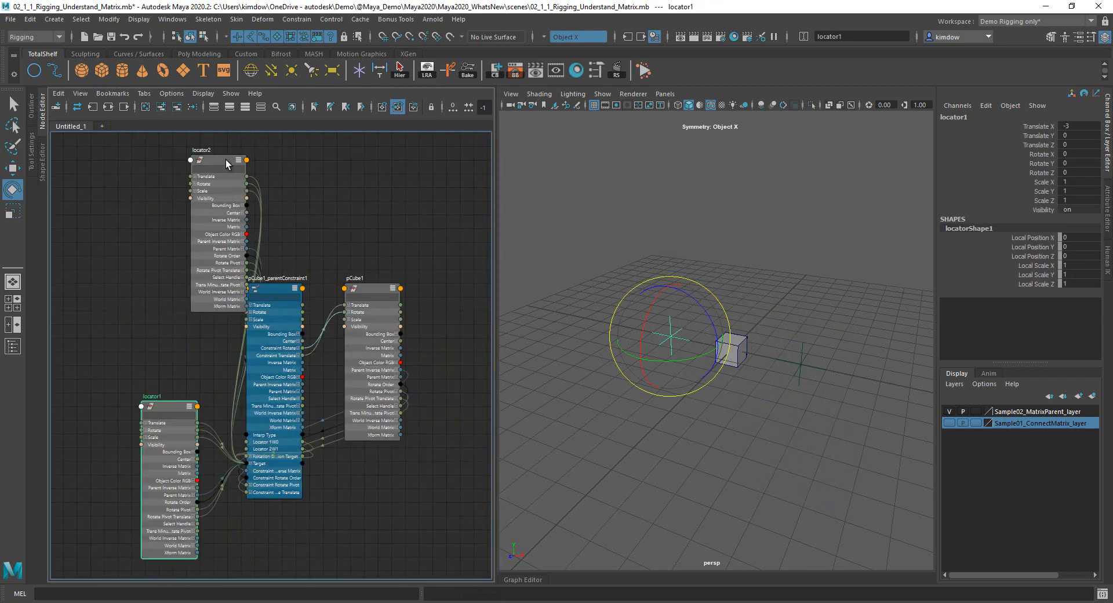
drag(227, 160, 153, 183)
drag(370, 287, 392, 369)
Delete all constraints in the scene by type.
click(516, 332)
scroll(704, 409, up, 4)
alt+drag(703, 410, 800, 426)
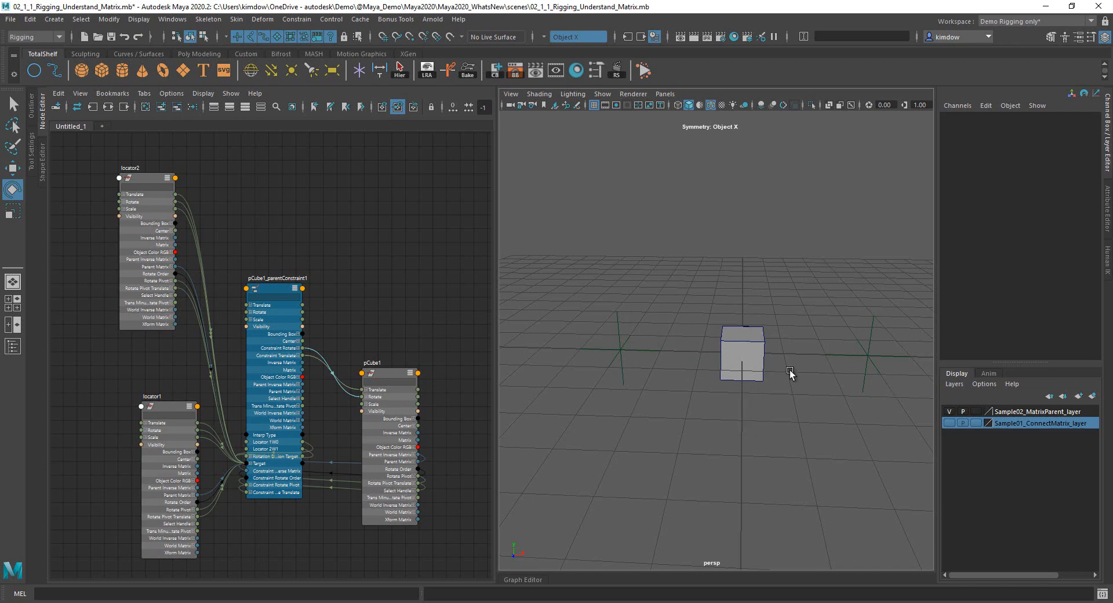
alt+drag(791, 373, 760, 382)
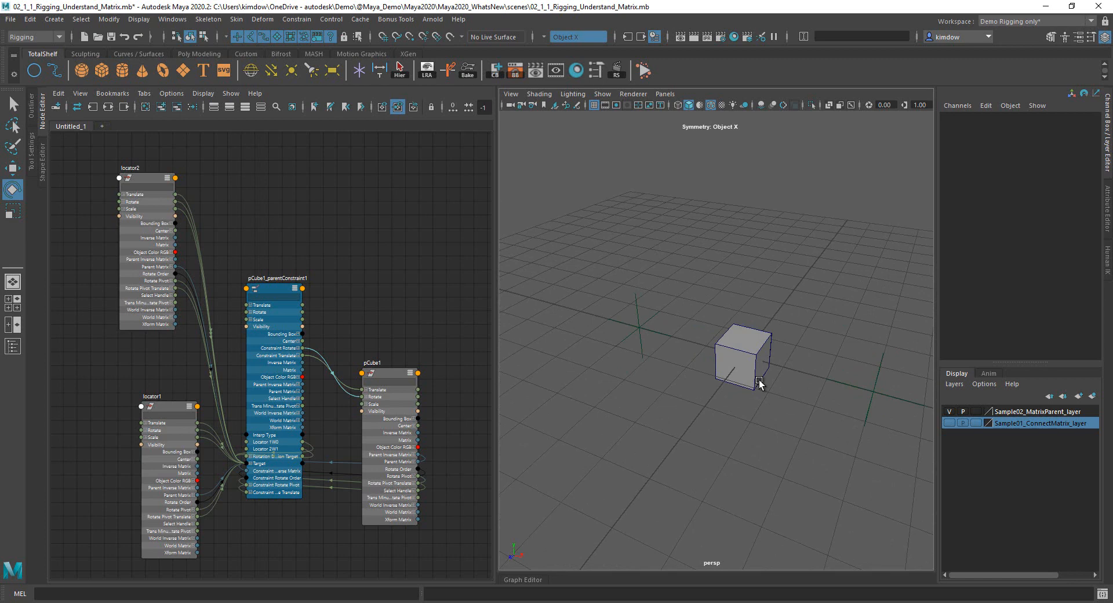
click(29, 19)
mouse_move(136, 164)
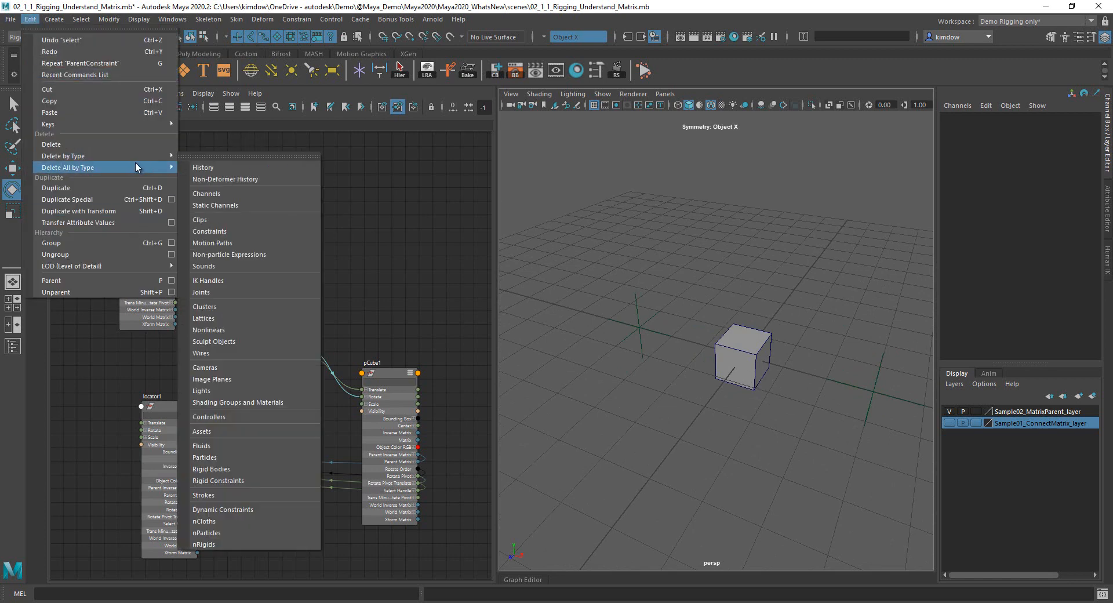
click(238, 230)
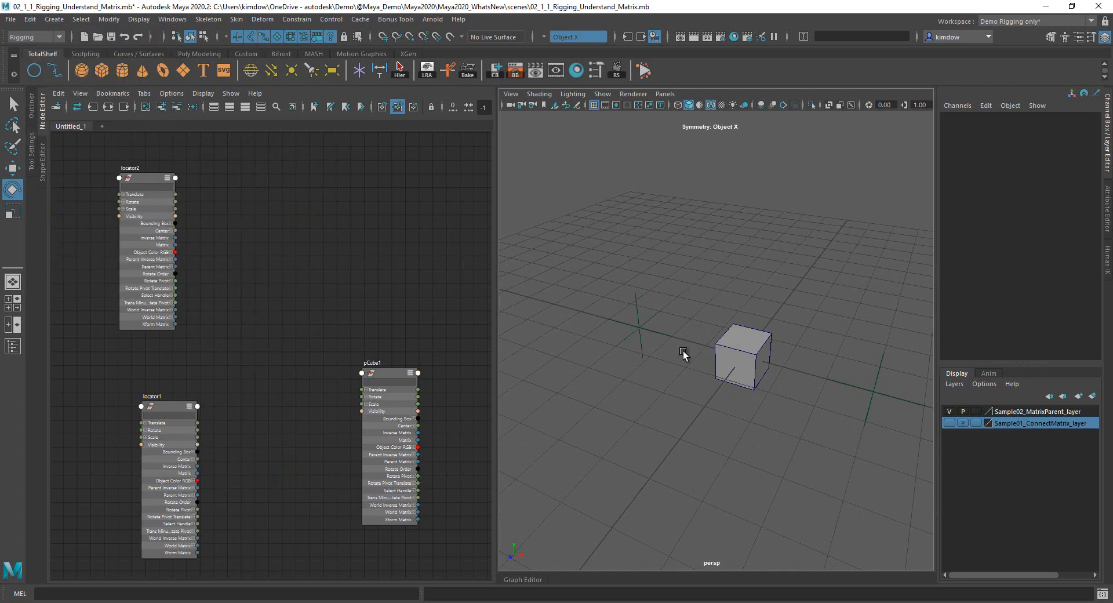
alt+drag(738, 421, 760, 399)
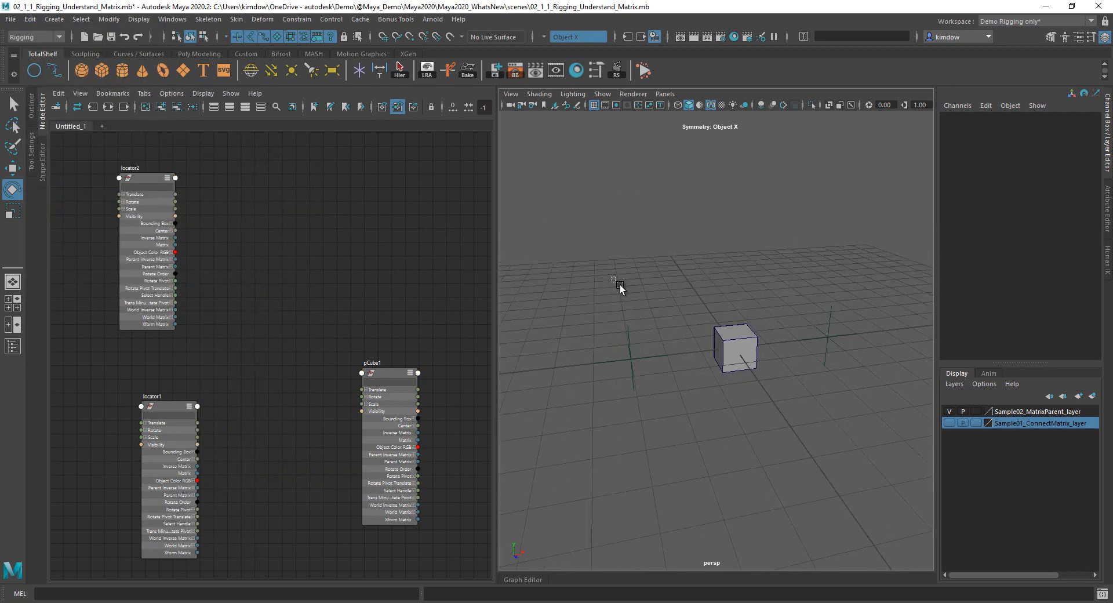
Collapse the three nodes to their simplest display and stack locator2 above locator1, with pCube1 beside them.
drag(617, 283, 1004, 505)
click(217, 371)
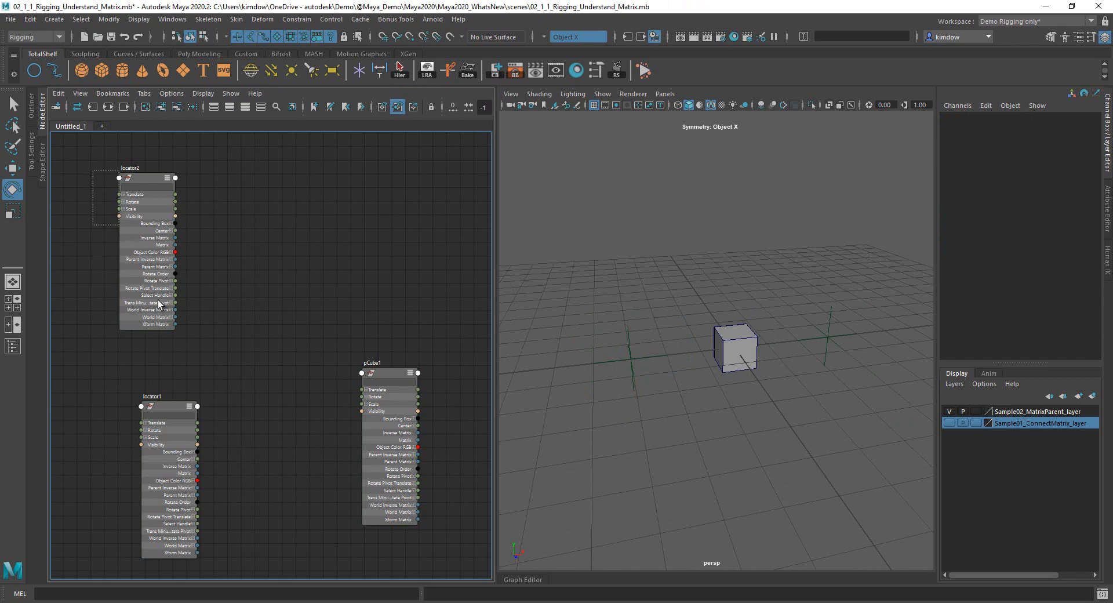
click(213, 108)
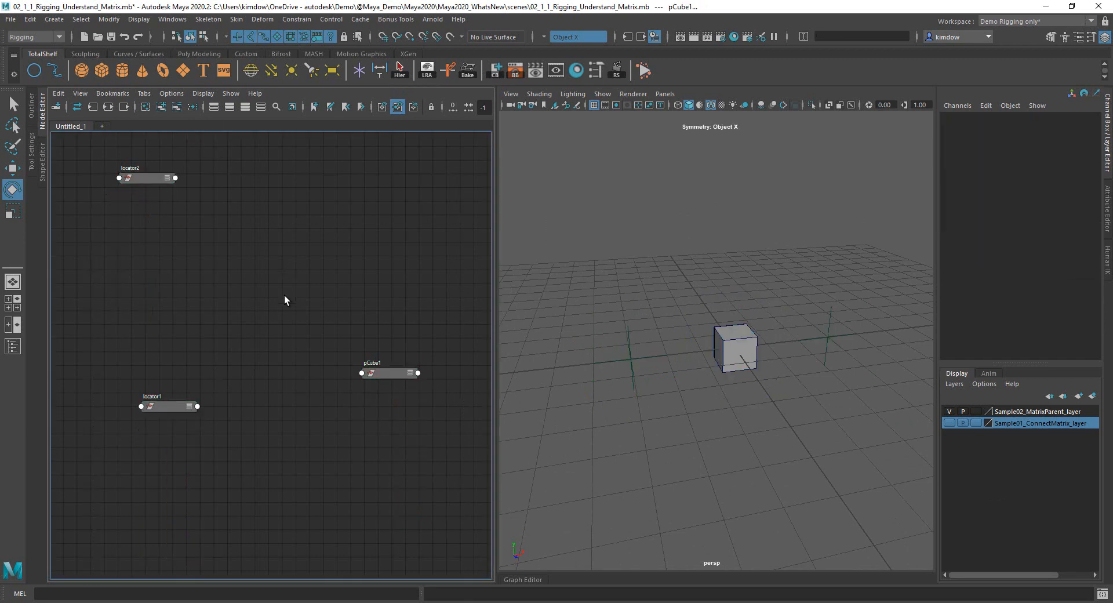
click(152, 175)
drag(152, 175, 171, 291)
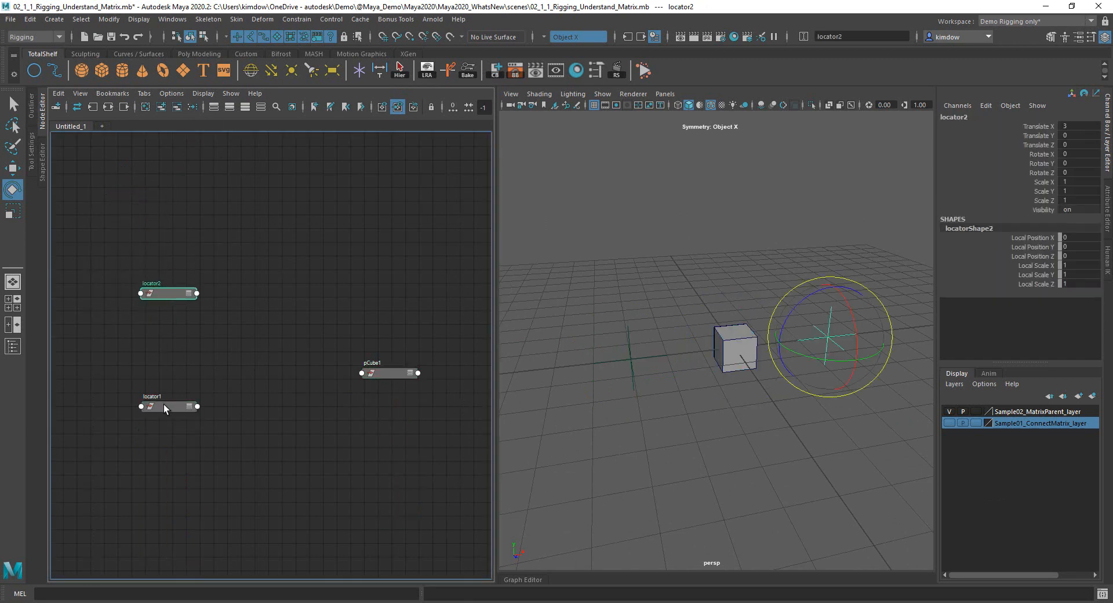
drag(164, 404, 164, 366)
drag(389, 380, 307, 326)
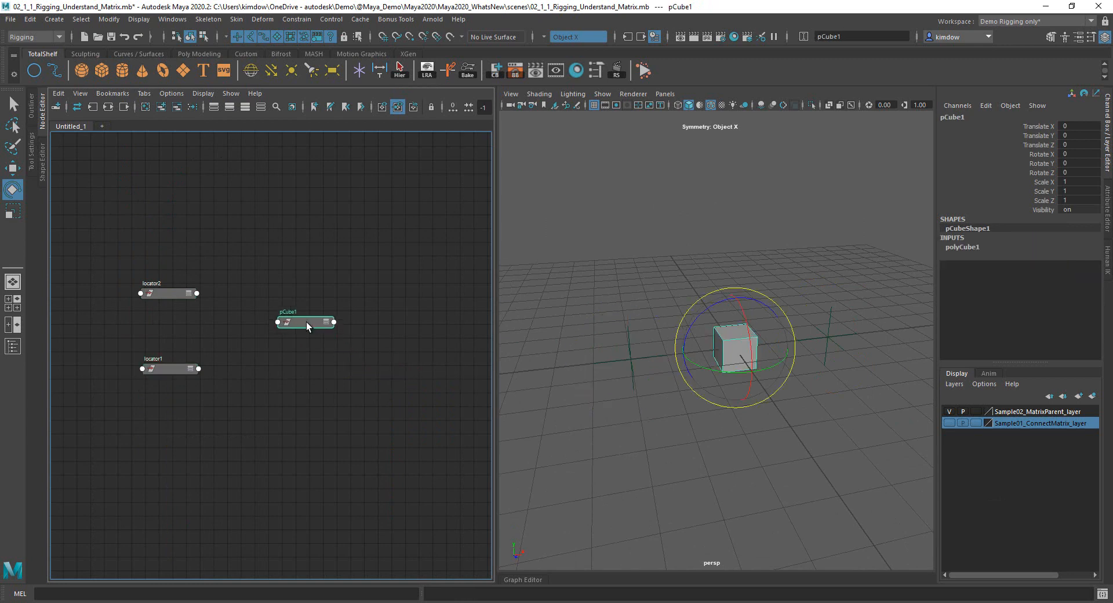
click(306, 376)
scroll(317, 421, up, 3)
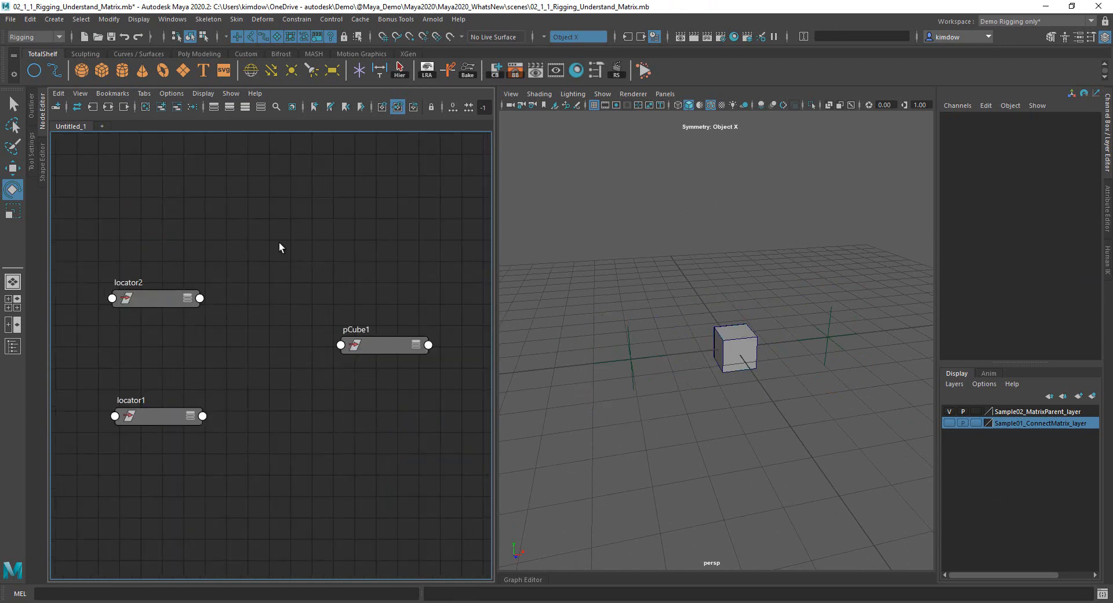
Create a blendMatrix node and arrange it between the two locator nodes and pCube1.
key(Tab)
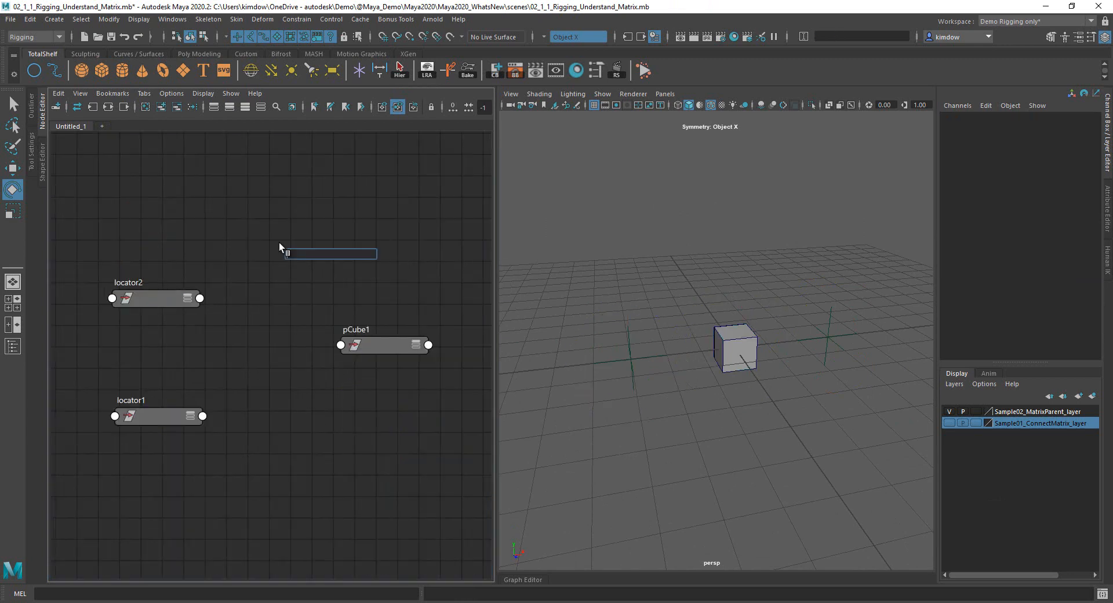
text(bl)
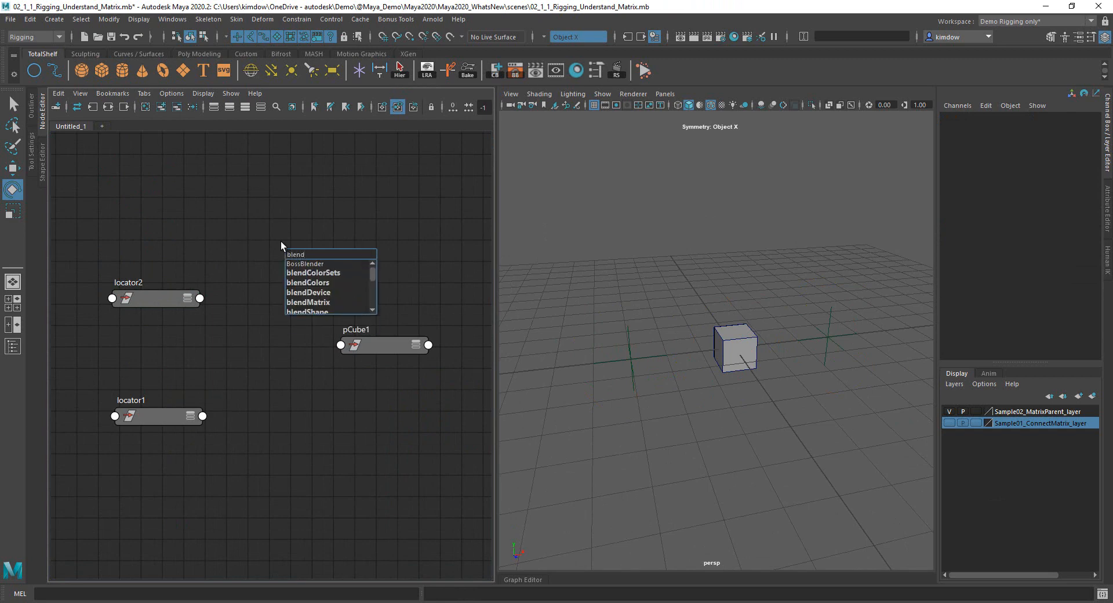
text(endm)
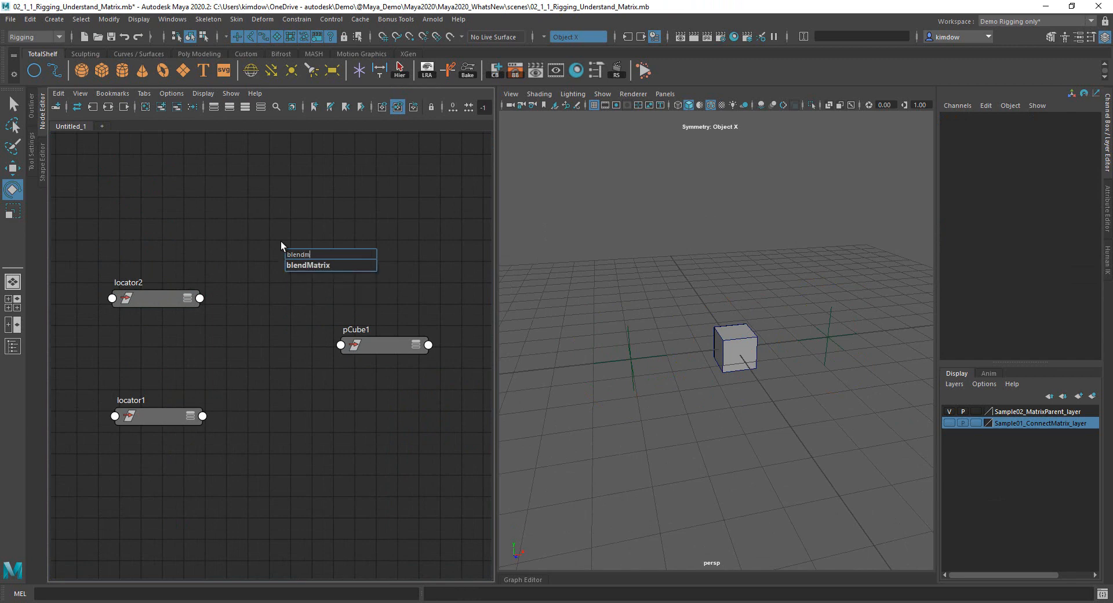
click(318, 264)
drag(380, 347, 429, 339)
drag(334, 269, 297, 340)
scroll(297, 342, up, 2)
alt+middle_drag(328, 377, 292, 363)
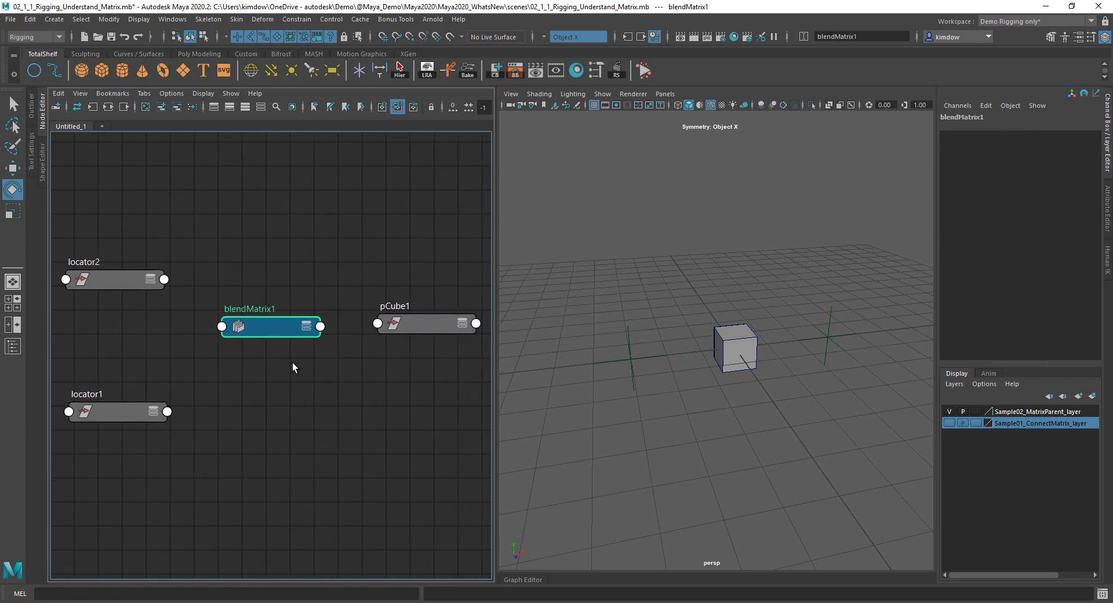
drag(124, 284, 136, 265)
click(120, 416)
drag(122, 417, 127, 408)
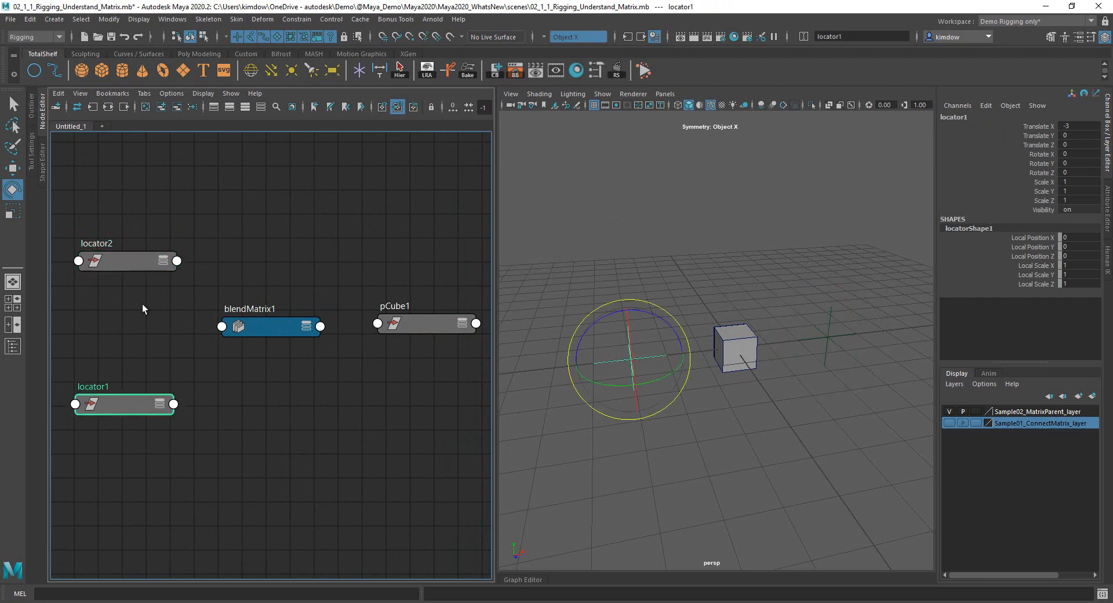
Connect locator2's World Matrix[0] to the inputMatrix of blendMatrix1.
drag(134, 257, 120, 260)
click(163, 265)
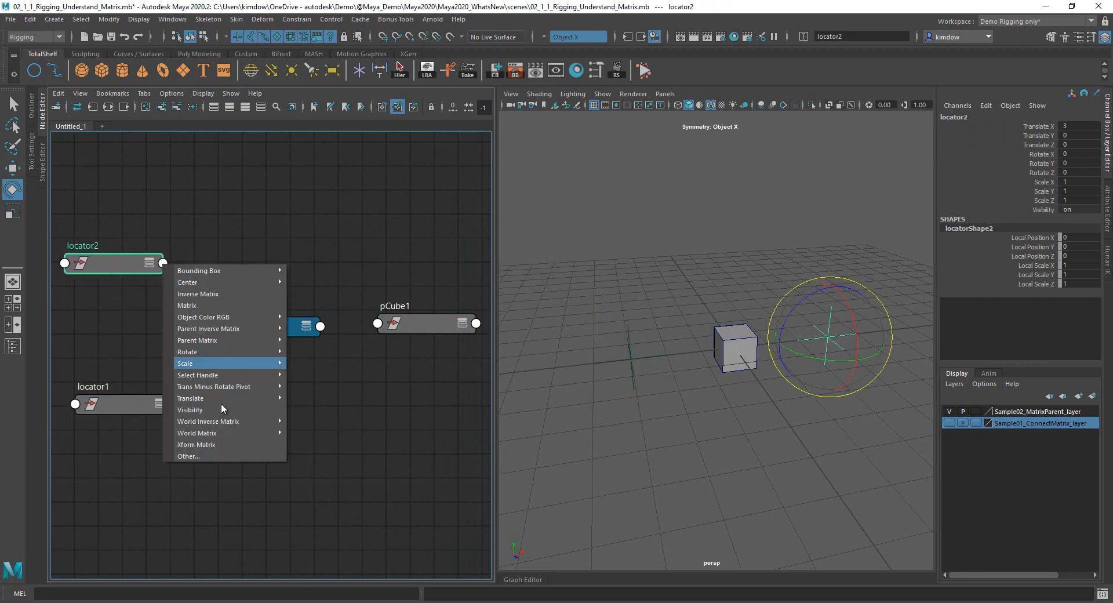
mouse_move(223, 433)
click(317, 432)
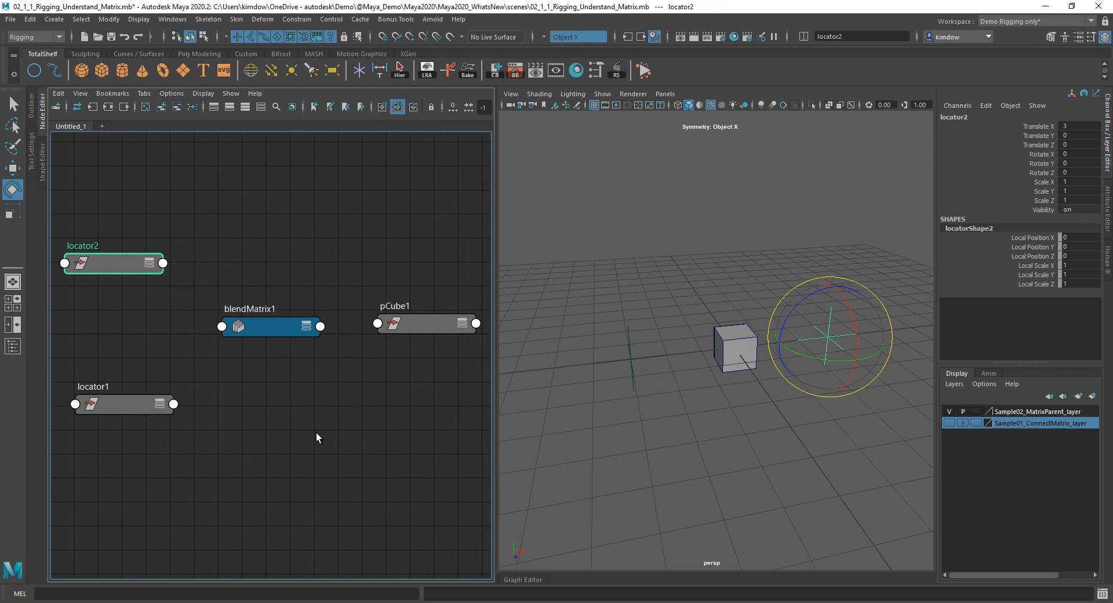
click(222, 327)
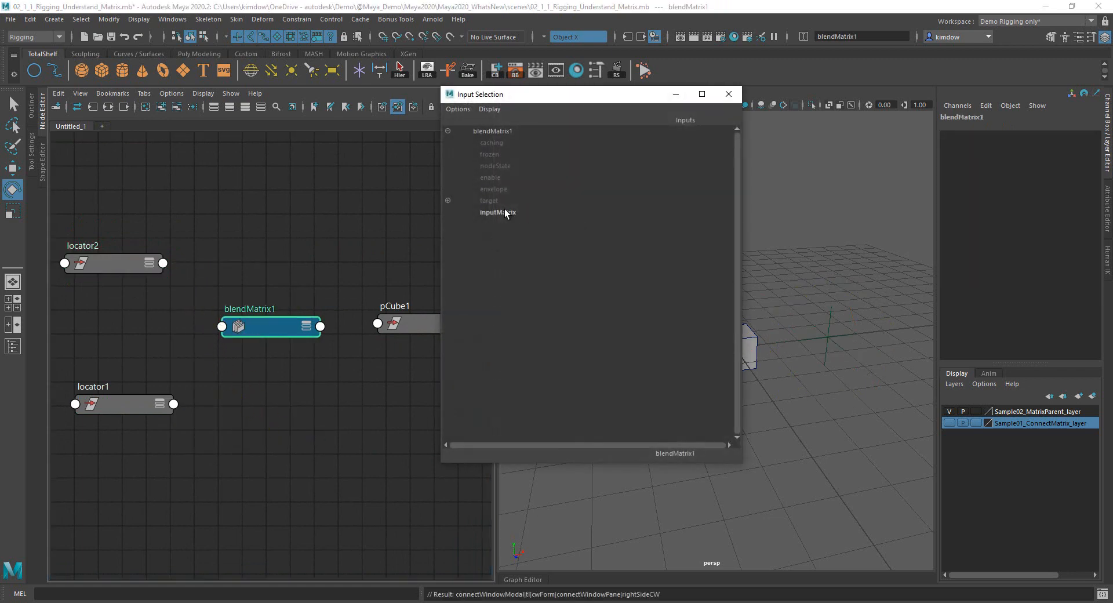
click(504, 211)
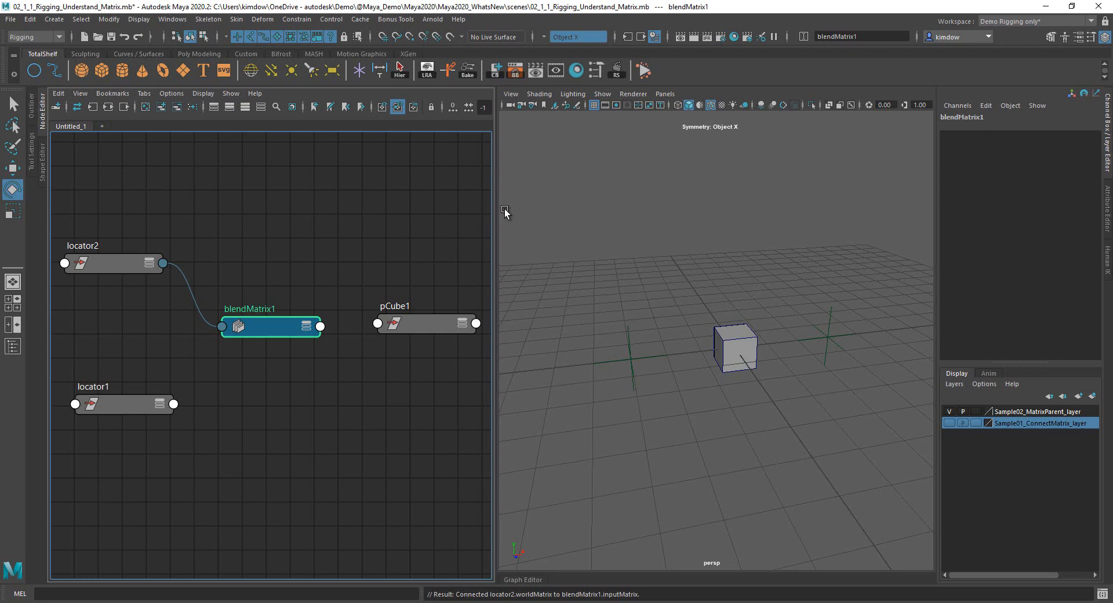
click(173, 405)
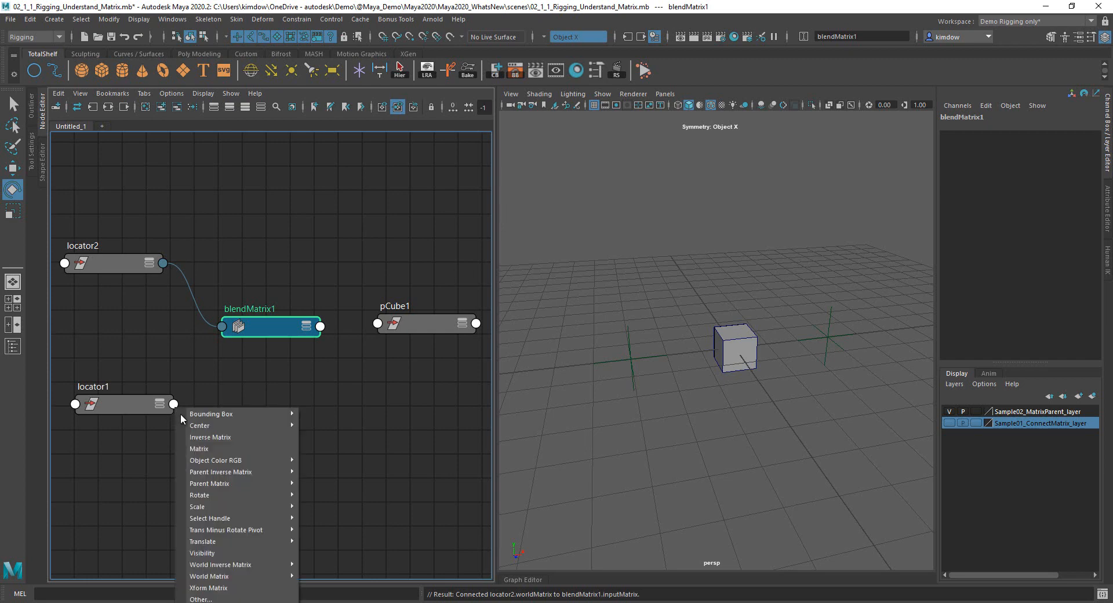
mouse_move(273, 576)
click(334, 576)
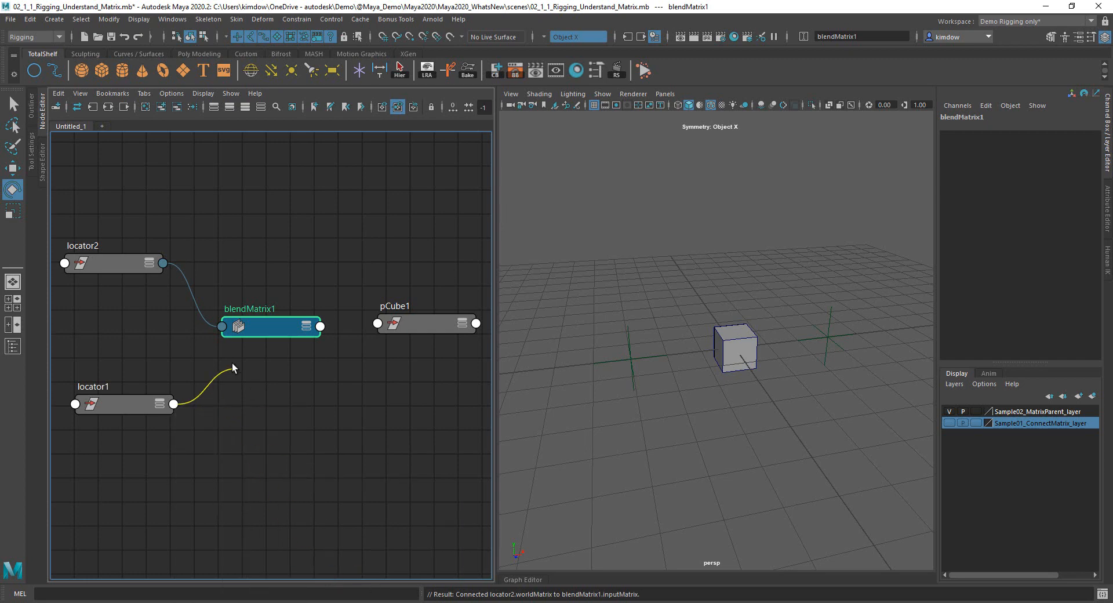
click(222, 327)
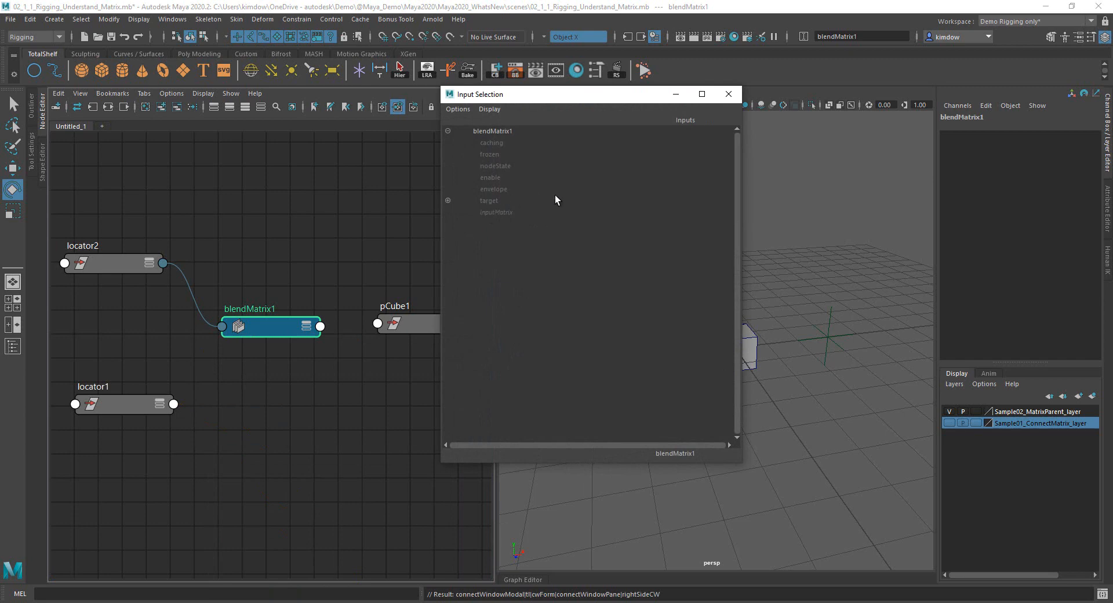
click(448, 201)
click(727, 94)
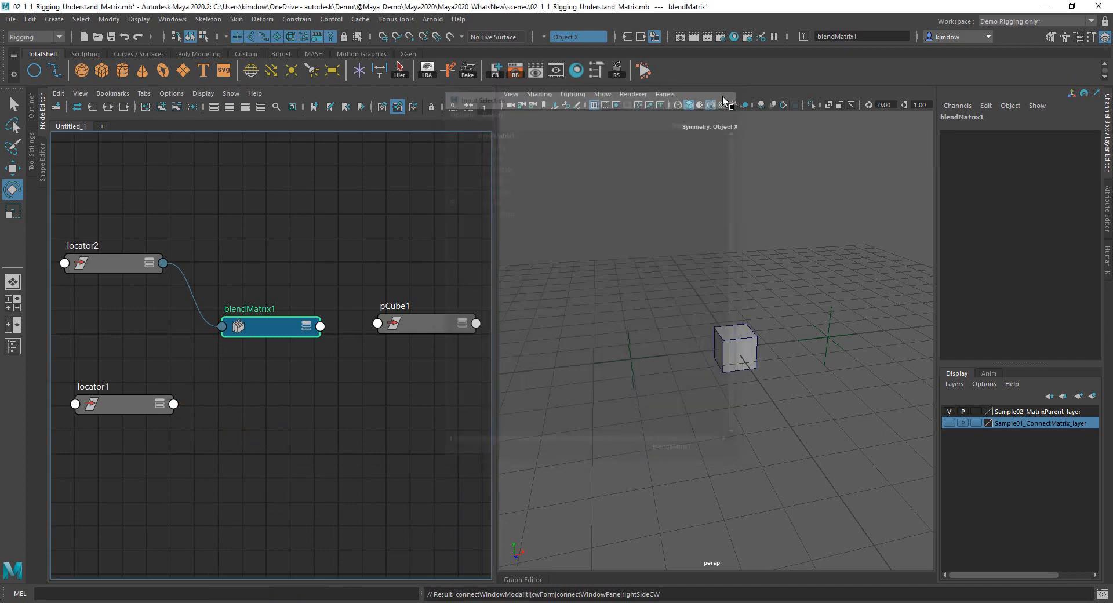
Add a new target item under the Target Matrix attributes of blendMatrix1.
double_click(267, 329)
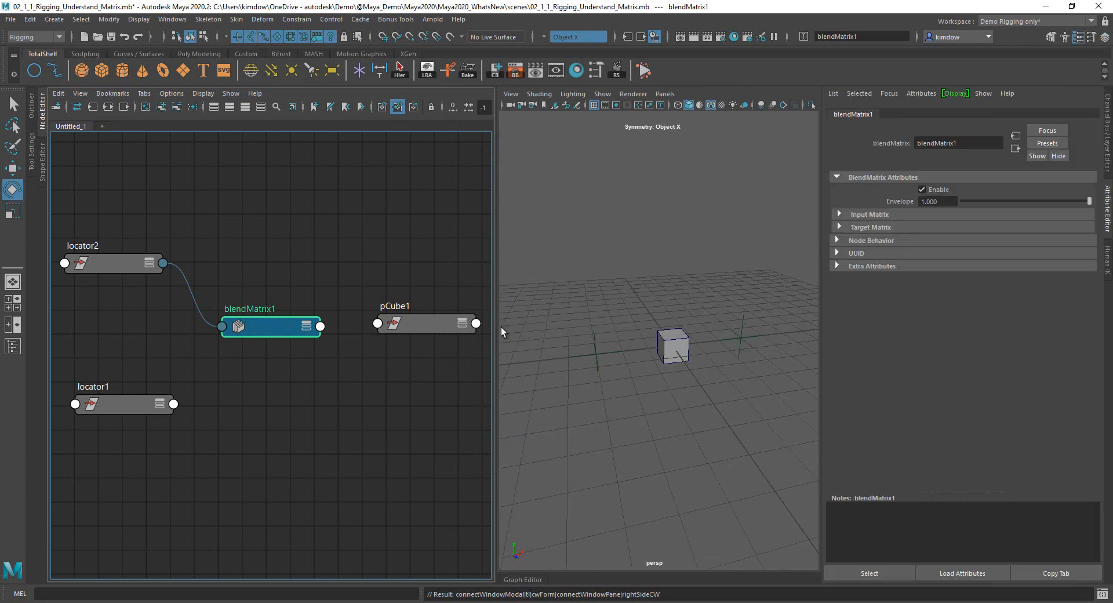
click(866, 214)
click(865, 214)
click(862, 228)
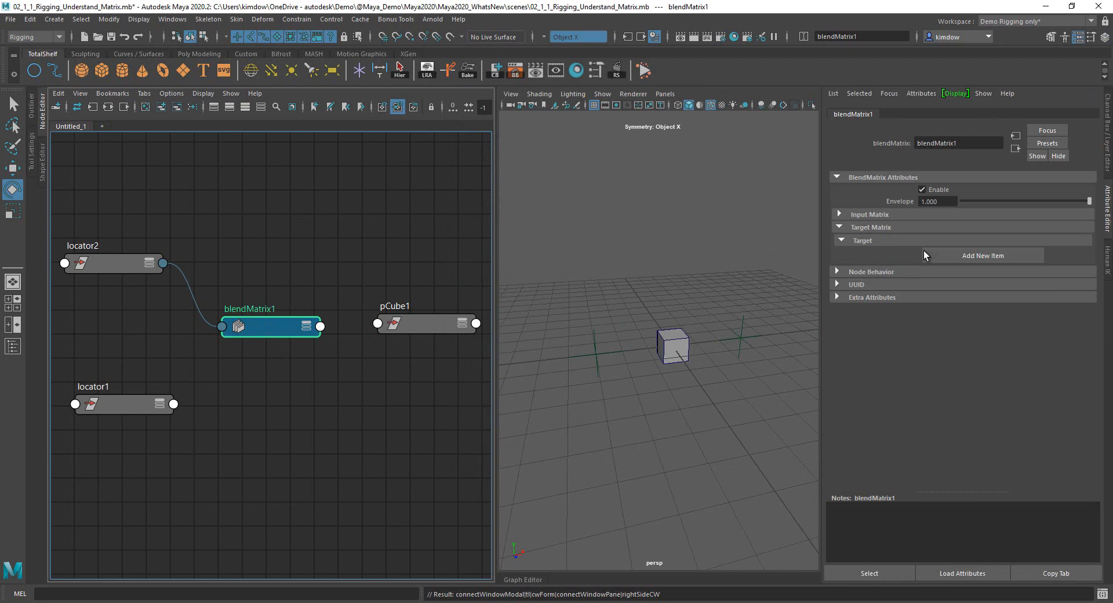
click(960, 255)
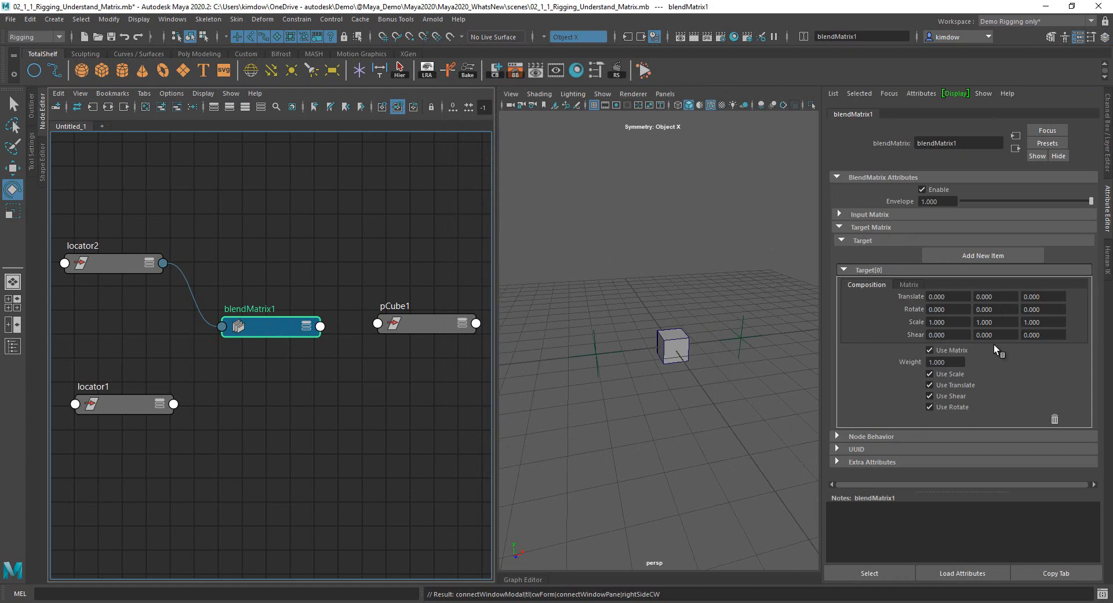
Connect locator1's World Matrix[0] to target[0].targetMatrix on blendMatrix1.
click(174, 404)
mouse_move(276, 569)
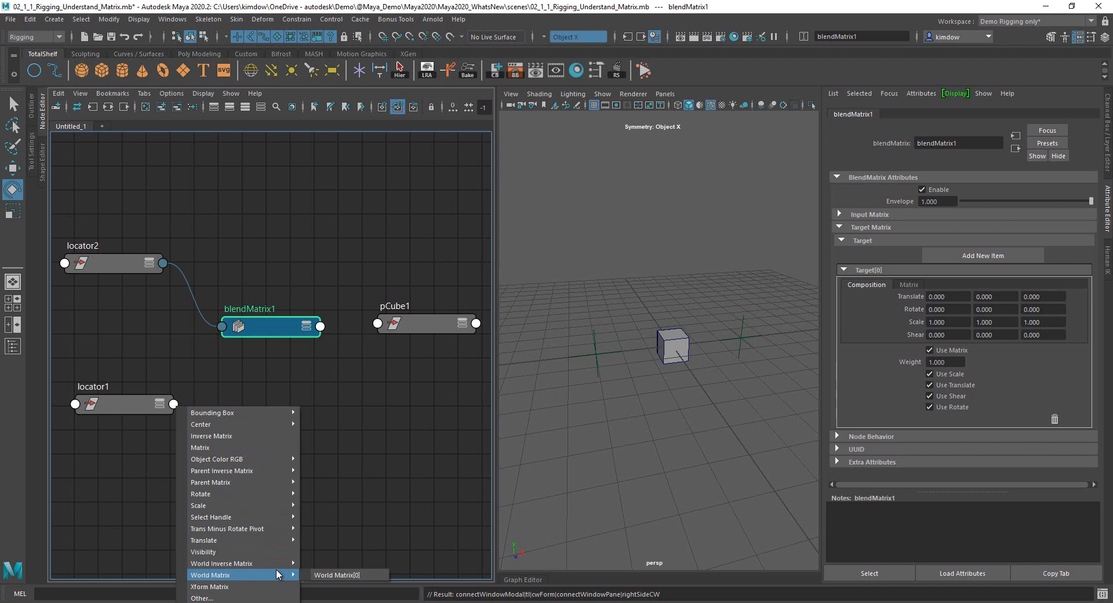
click(335, 575)
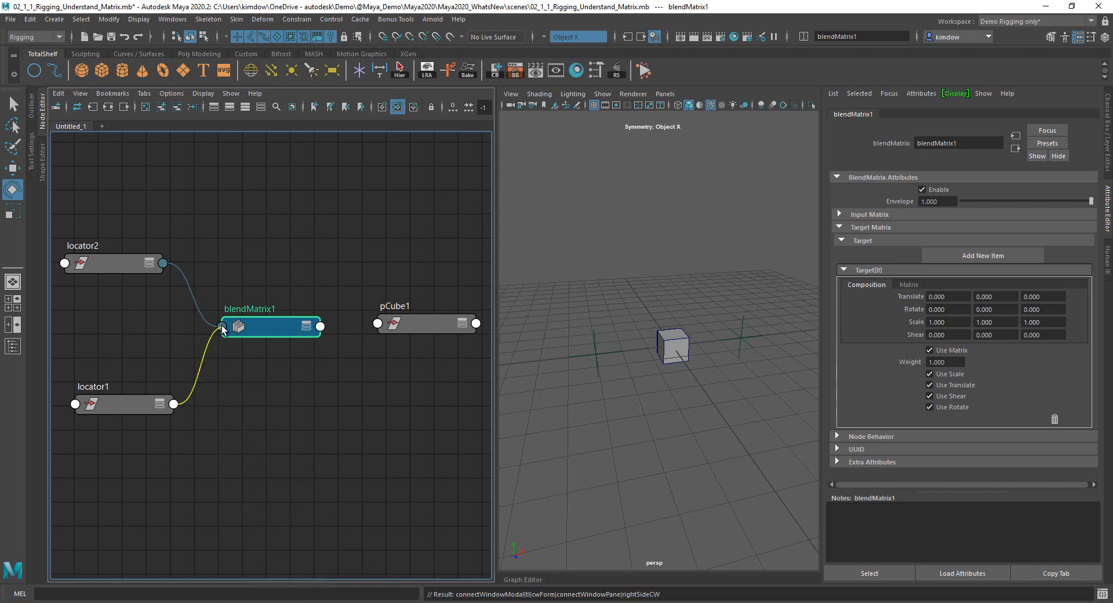
click(224, 328)
click(232, 333)
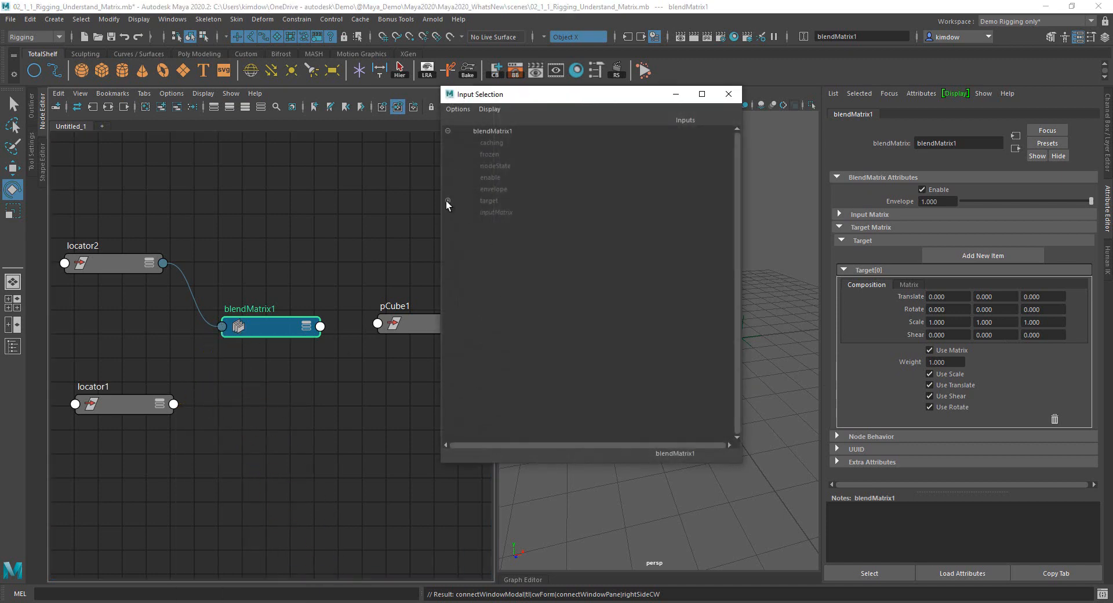
click(448, 212)
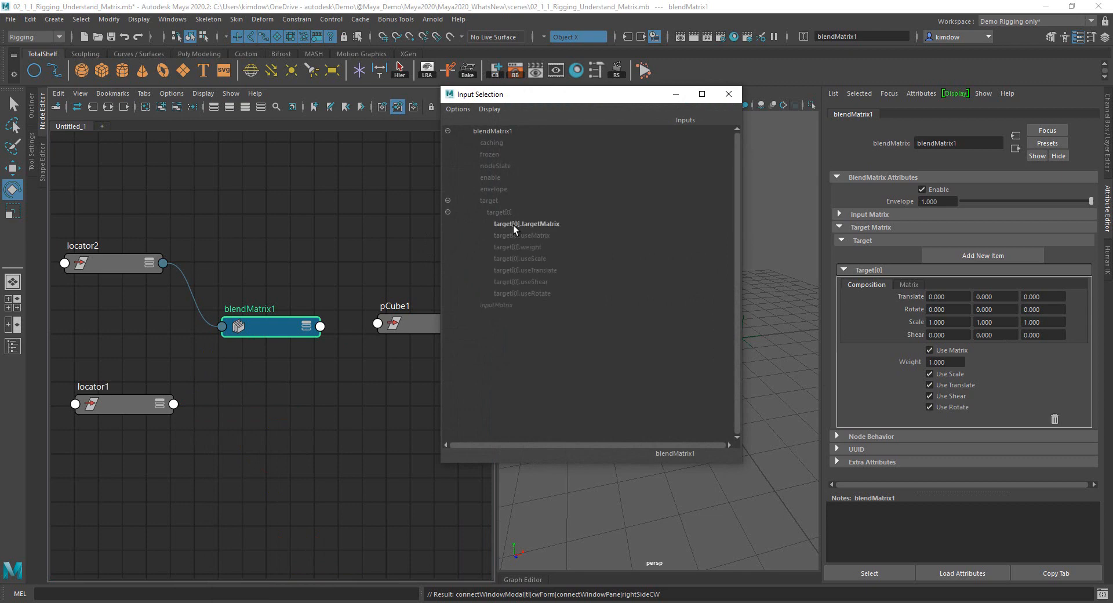
click(520, 224)
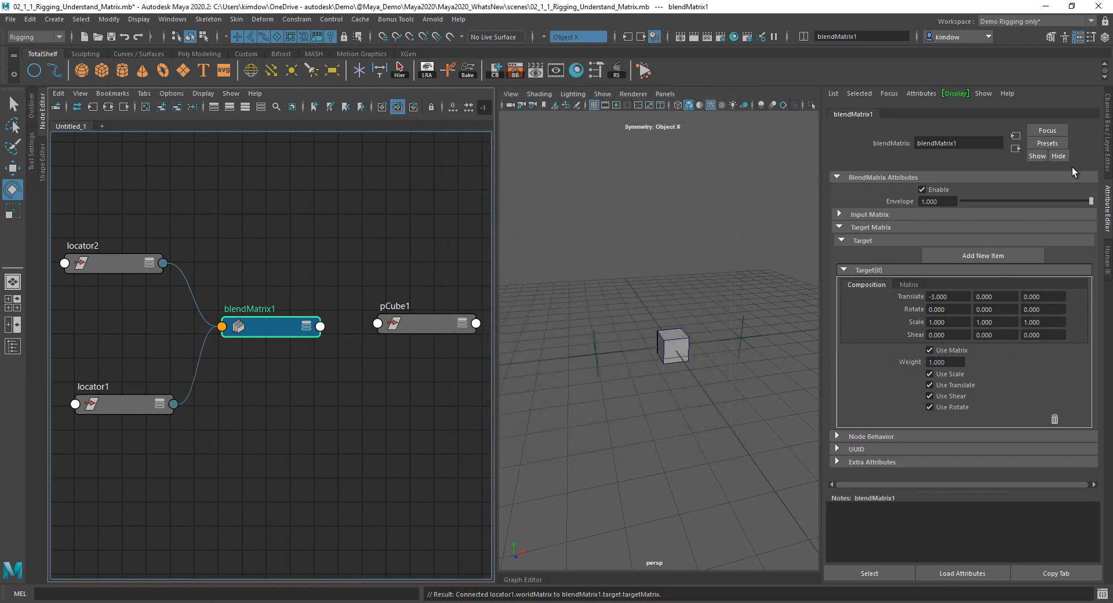
Connect blendMatrix1's output matrix to the offsetParentMatrix of pCube1.
click(1108, 162)
alt+drag(746, 360, 684, 359)
key(w)
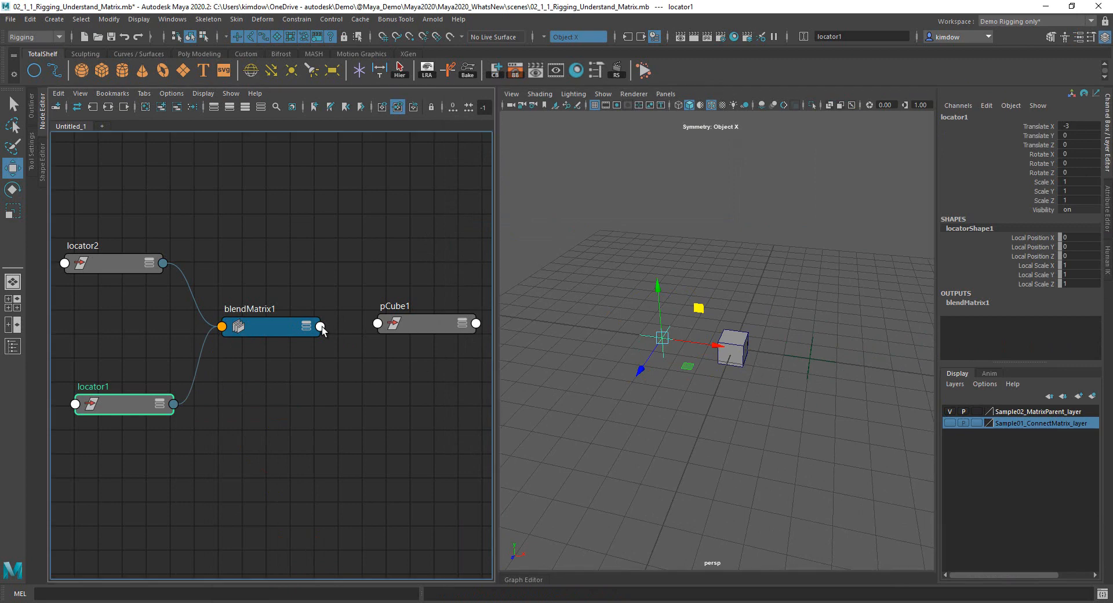
drag(357, 357, 406, 339)
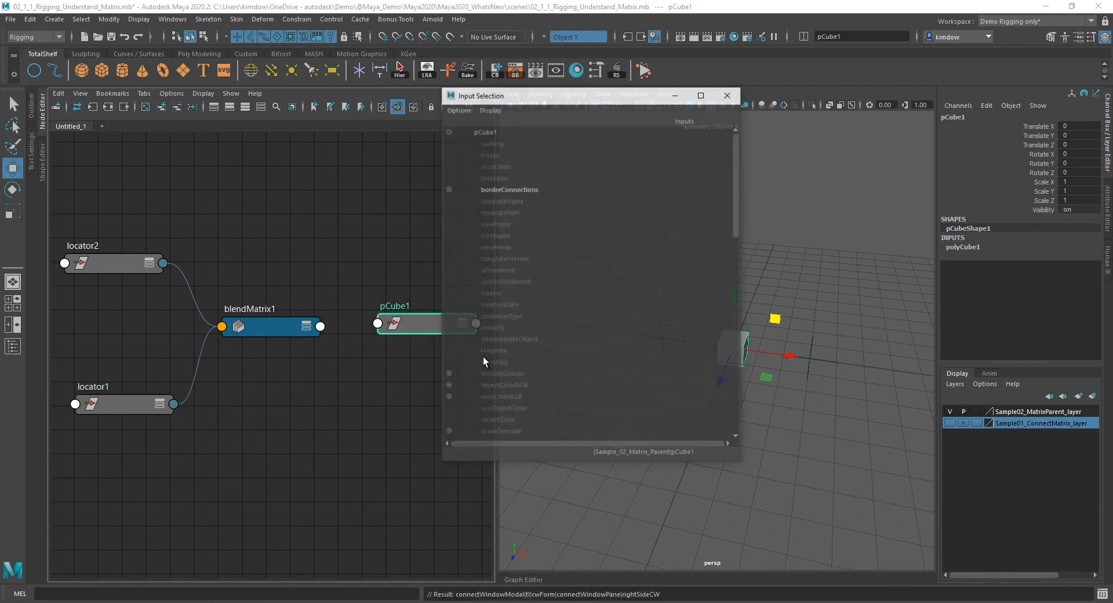
scroll(527, 374, down, 2)
click(517, 316)
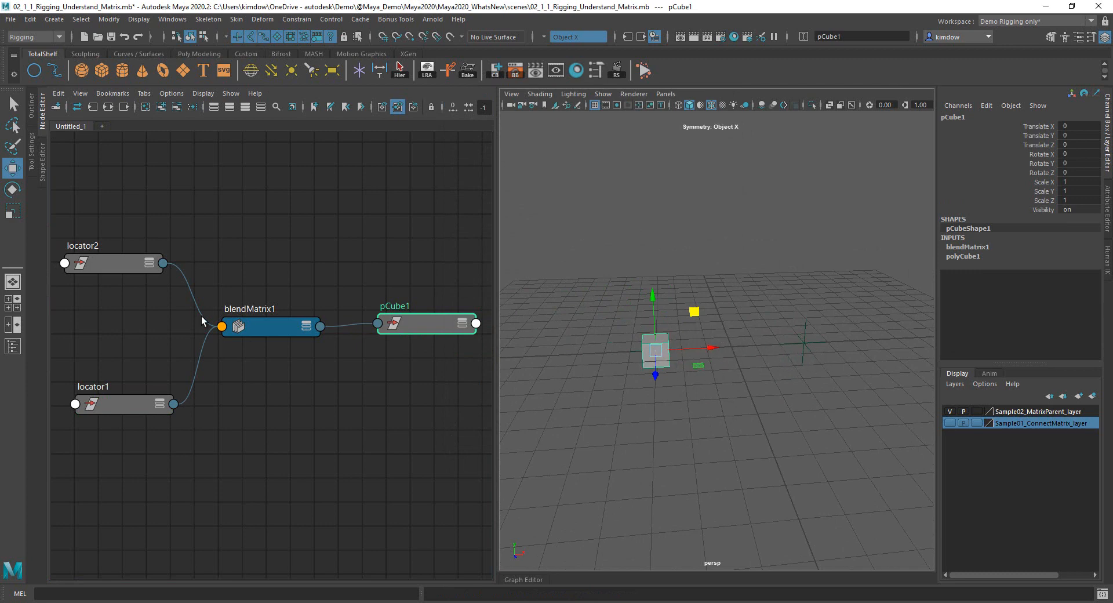
Space the locator2 and locator1 nodes farther apart in the node graph.
click(124, 262)
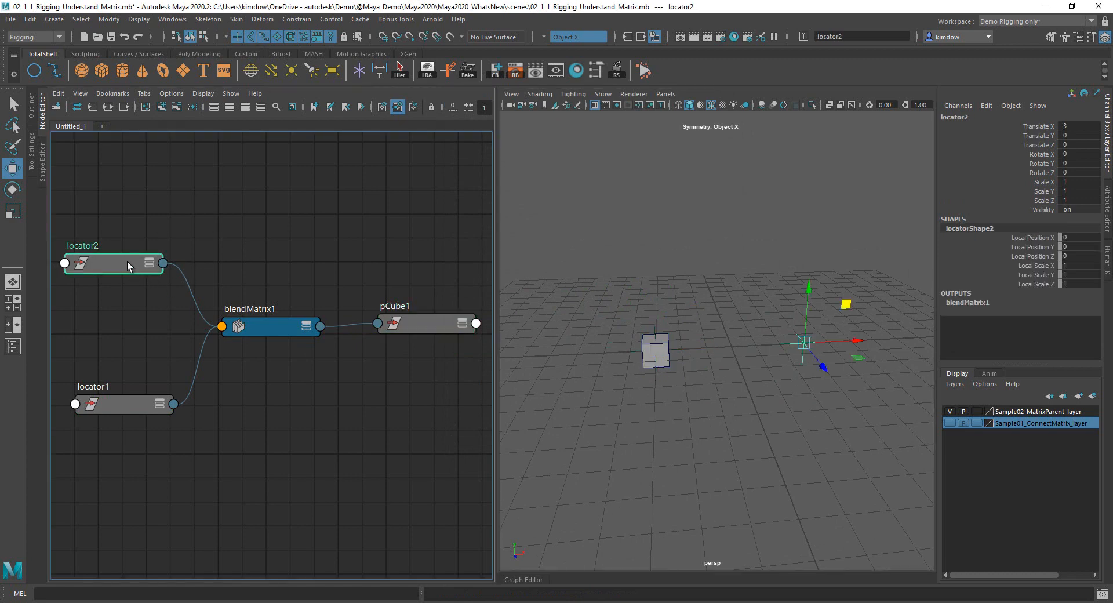
drag(127, 262, 123, 246)
drag(117, 405, 106, 422)
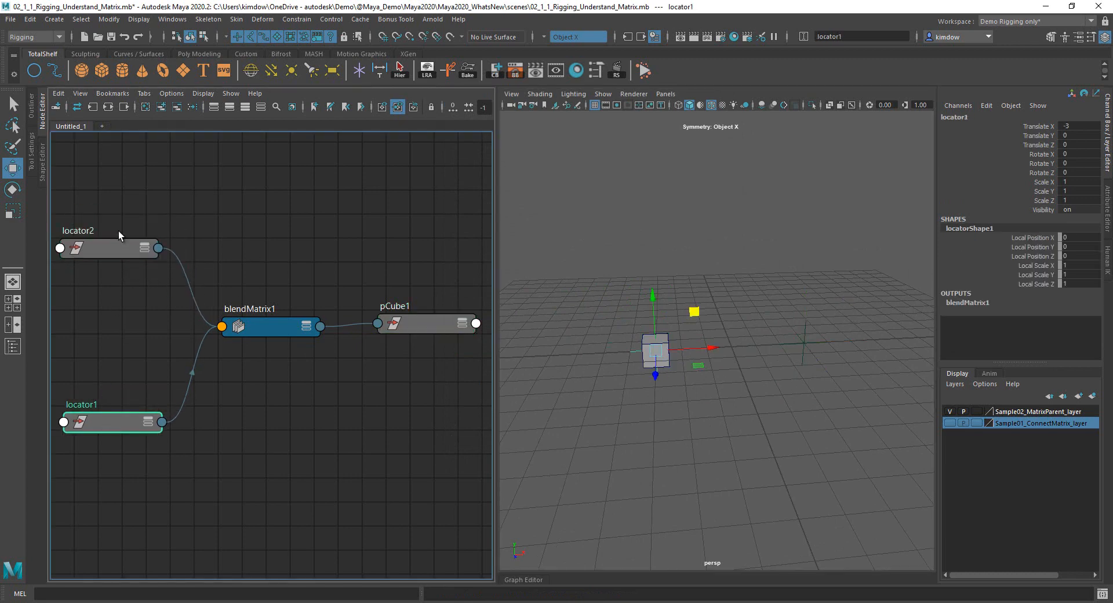
click(102, 255)
click(112, 420)
Set the Envelope of blendMatrix1 to 0.5.
double_click(267, 328)
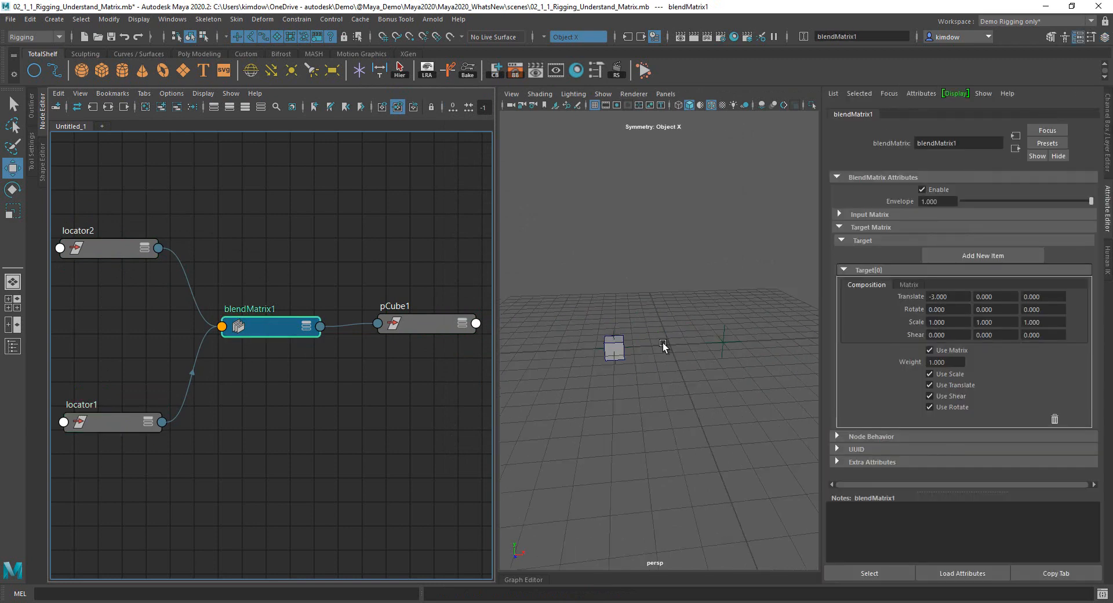
click(934, 202)
text(5)
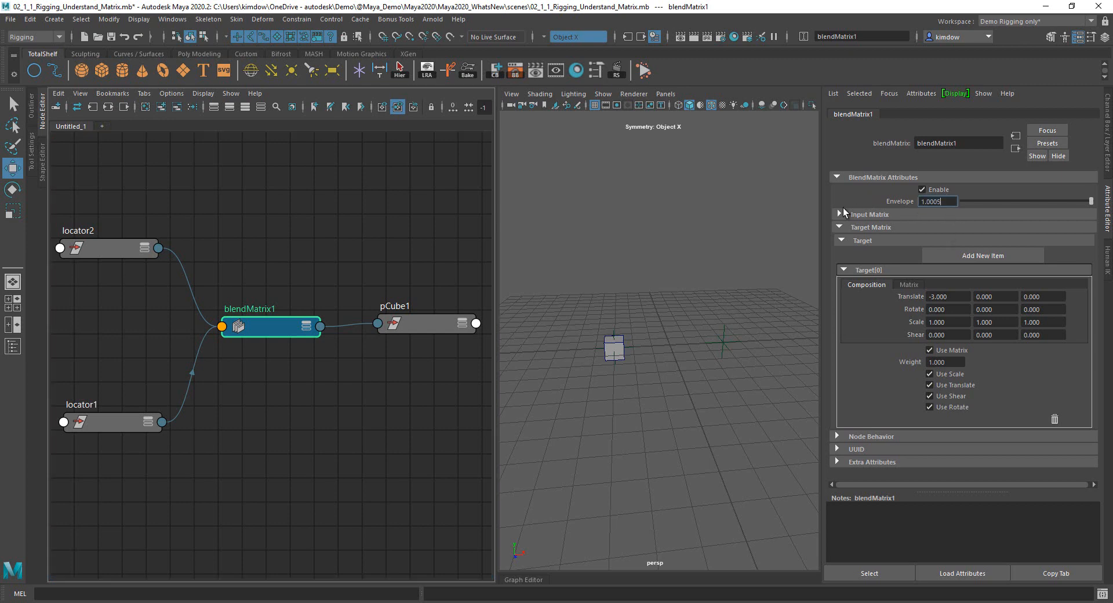
drag(945, 199, 885, 198)
text(.5)
key(Return)
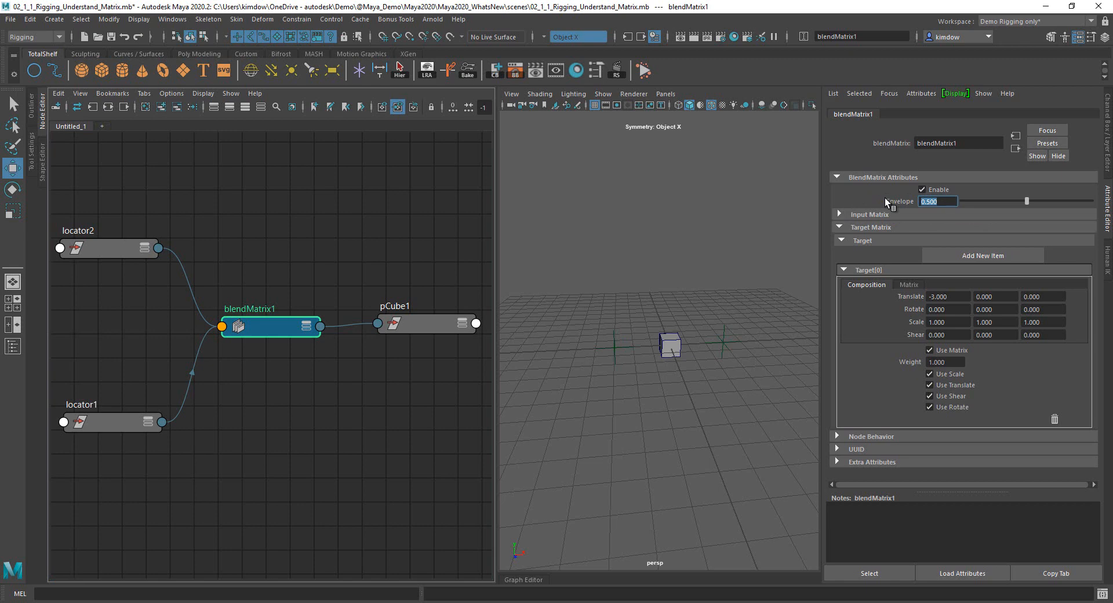
Move locator2 to about X 3.09, Y 5.43, Z 0 and scale it uniformly to about 3.54.
drag(705, 291, 718, 399)
drag(777, 317, 748, 290)
key(e)
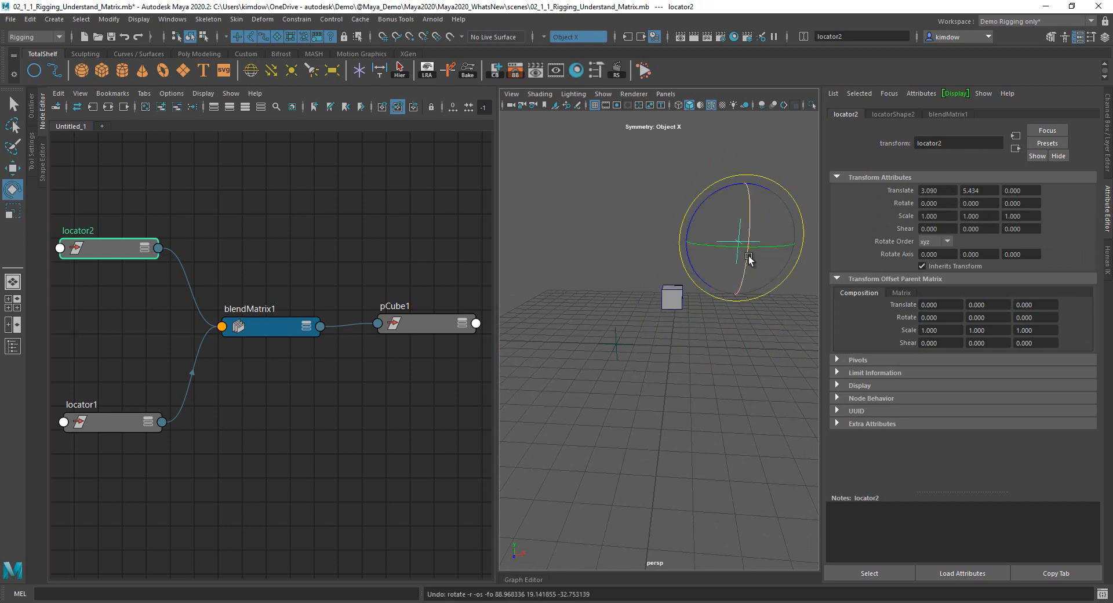
key(r)
drag(739, 241, 830, 232)
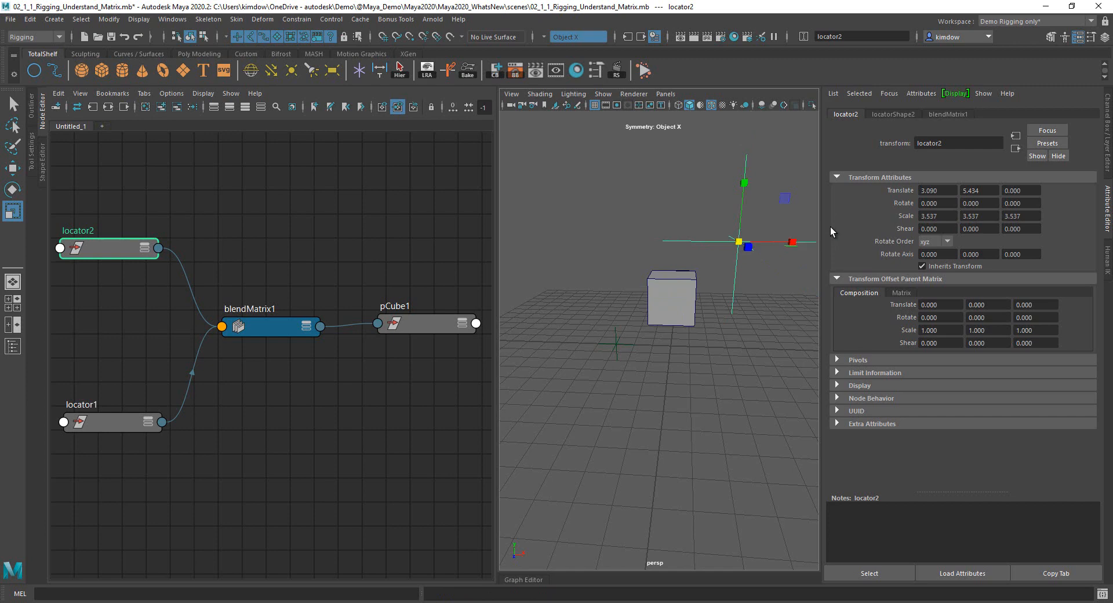
click(294, 237)
key(Tab)
text(blen)
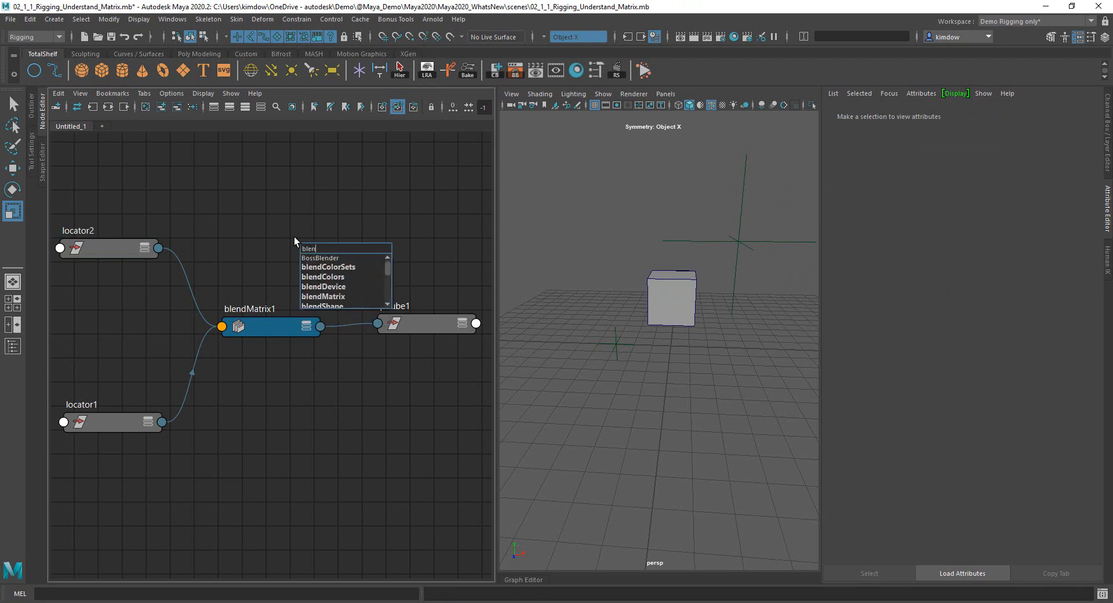
text(dm)
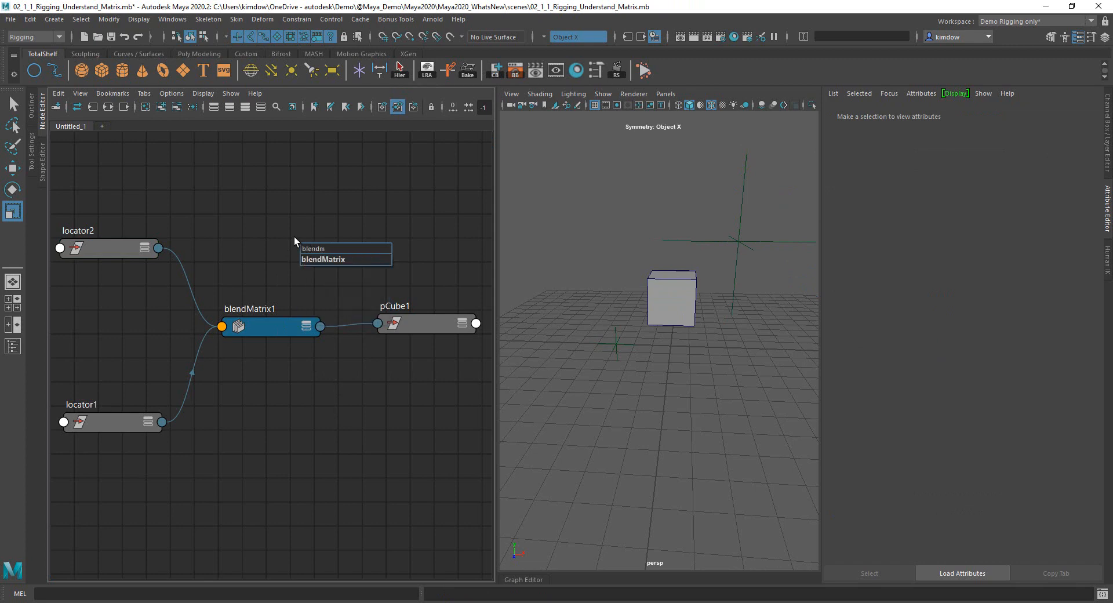
click(313, 259)
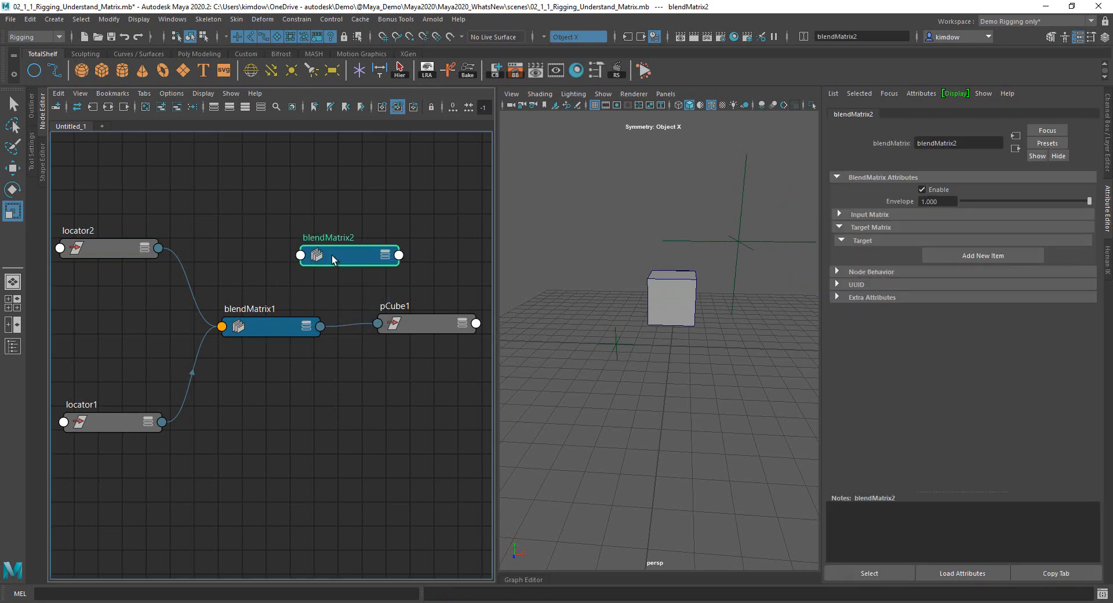
key(Delete)
Create a pickMatrix node above pCube1 in the node graph.
key(Tab)
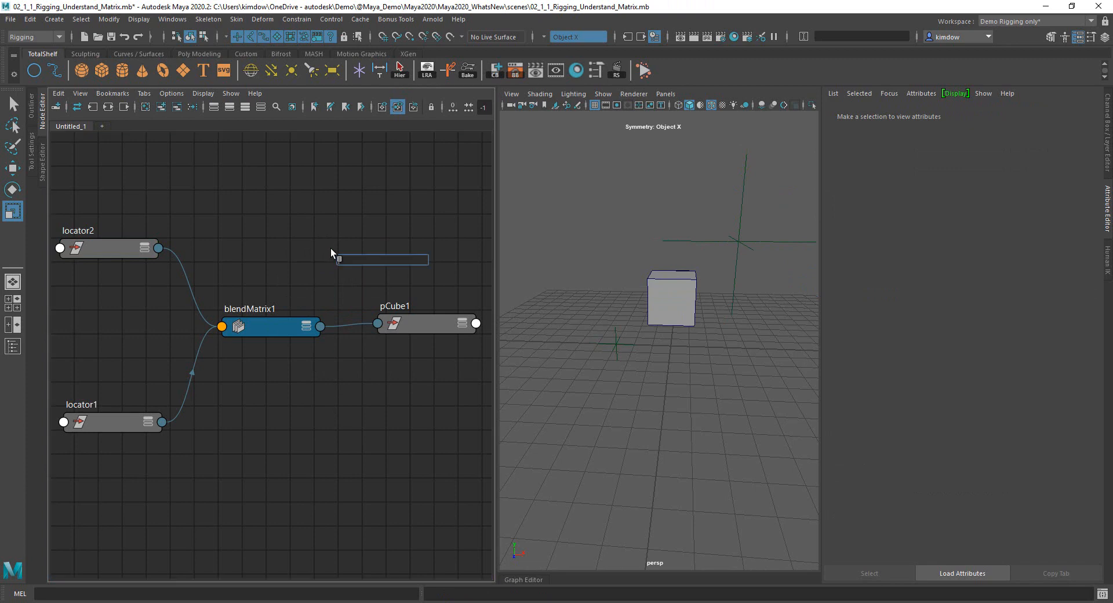
text(pick)
click(355, 271)
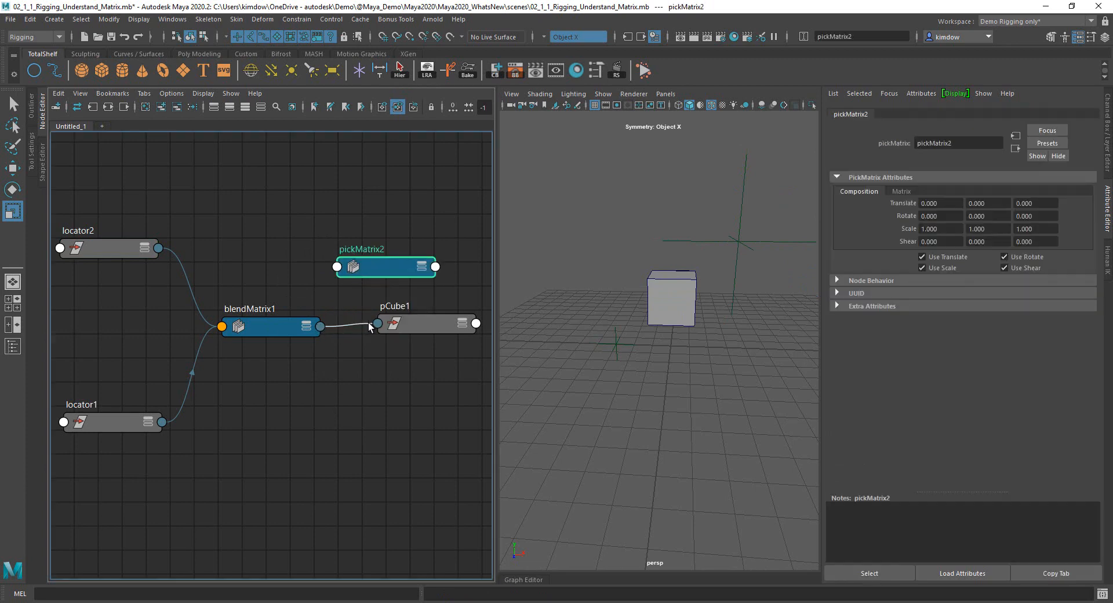
Insert pickMatrix2 between blendMatrix1 and pCube1, using its inputMatrix and outputMatrix and the cube's offsetParentMatrix.
drag(369, 323, 367, 276)
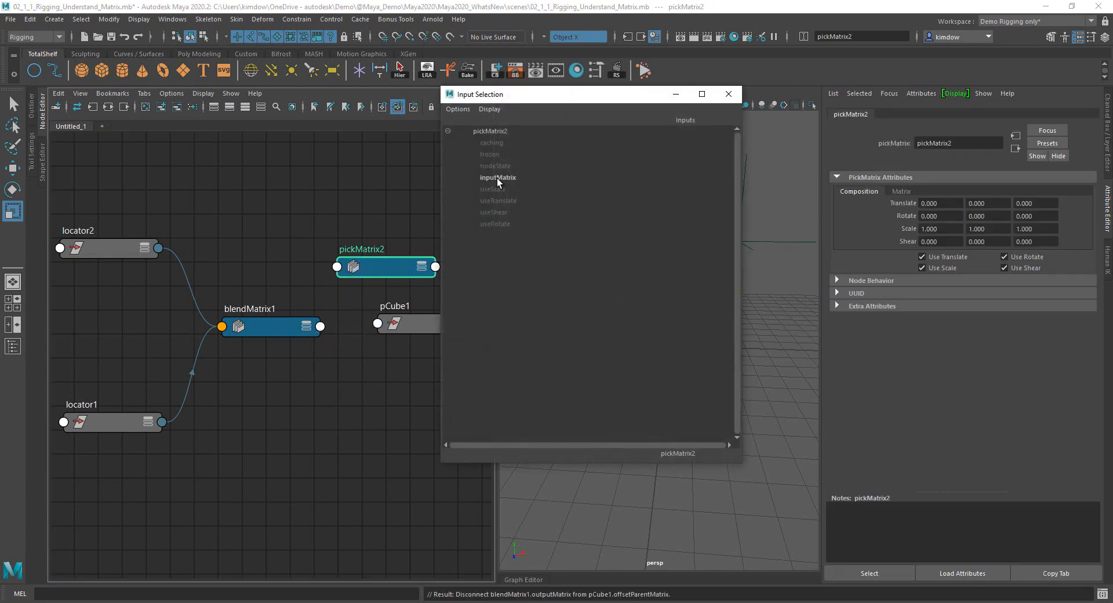
click(496, 179)
drag(436, 266, 381, 325)
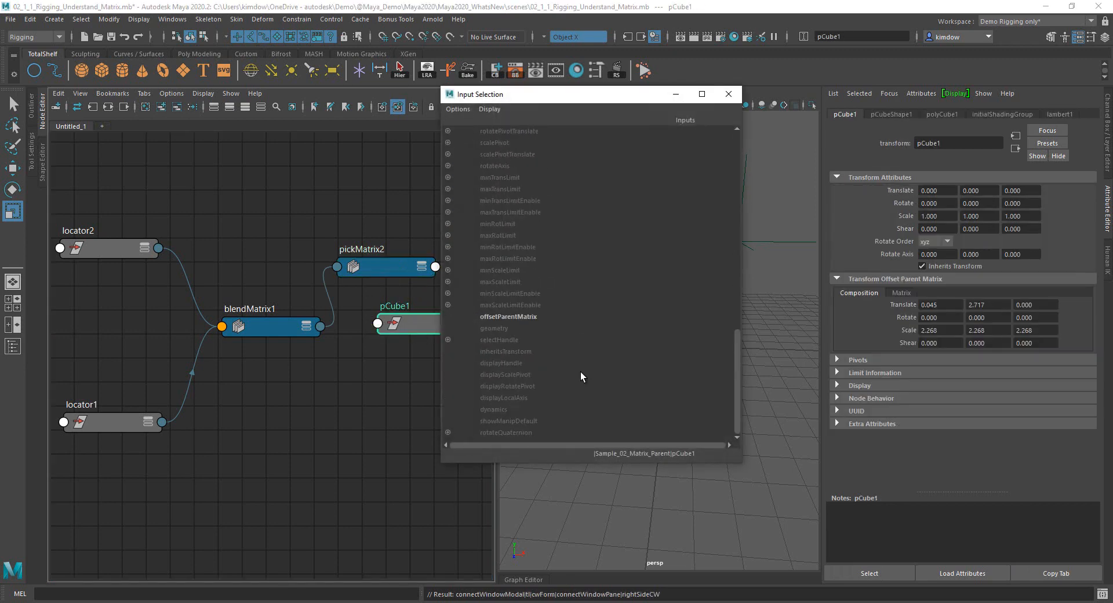
click(502, 316)
Turn off Use Scale and Use Shear on pickMatrix2.
click(409, 266)
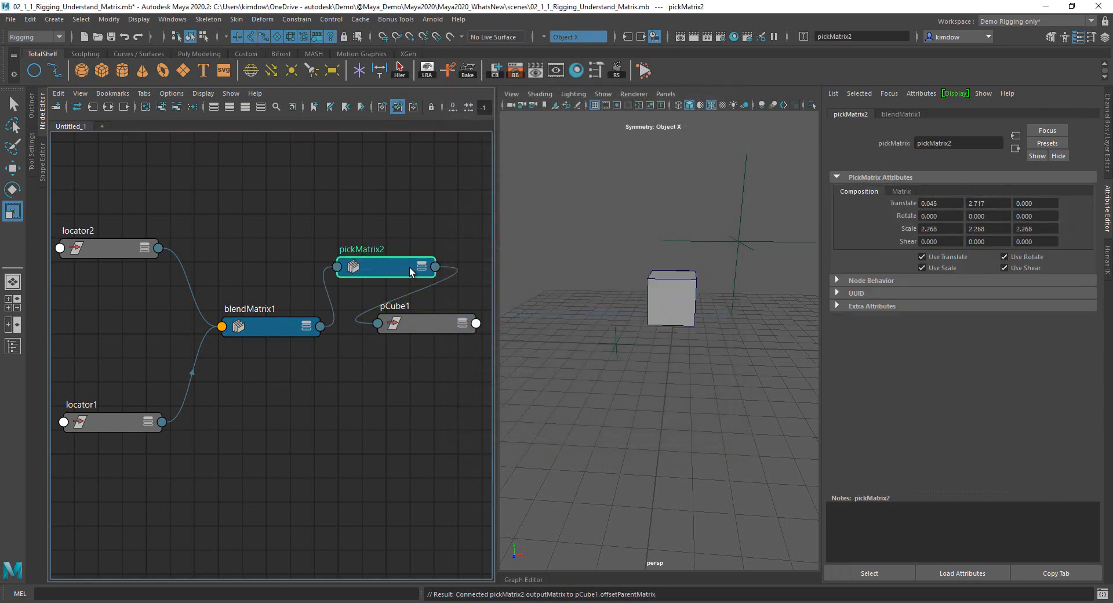
click(951, 268)
click(1017, 268)
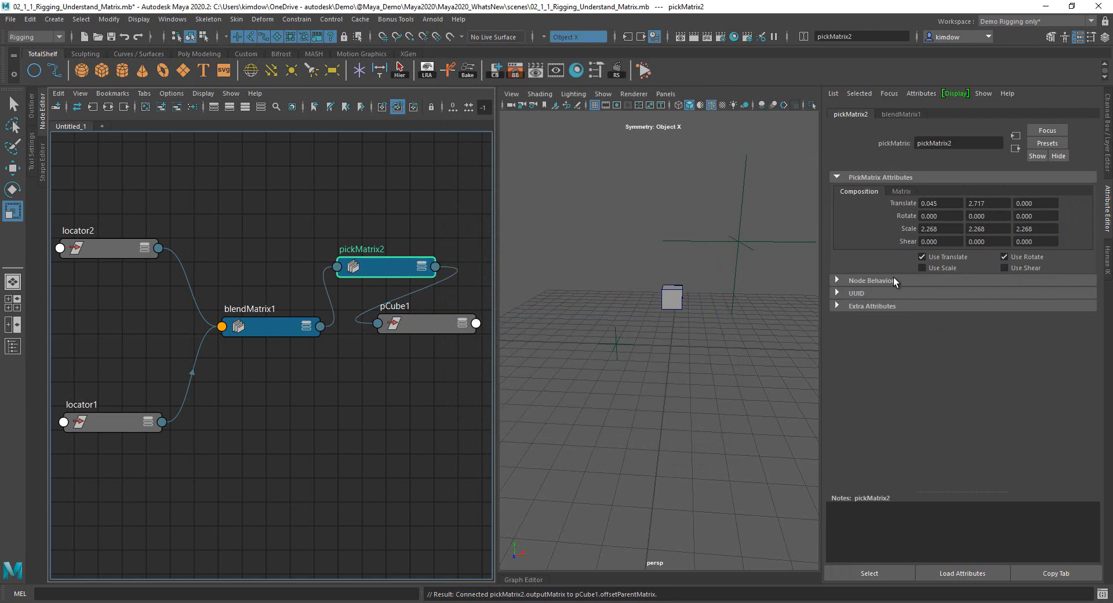
Move locator2 to about X 2.48, Y 4.2 and rotate it to about X 105, Y -66, Z -118 degrees.
scroll(743, 337, down, 2)
drag(706, 224, 773, 260)
key(e)
key(r)
key(w)
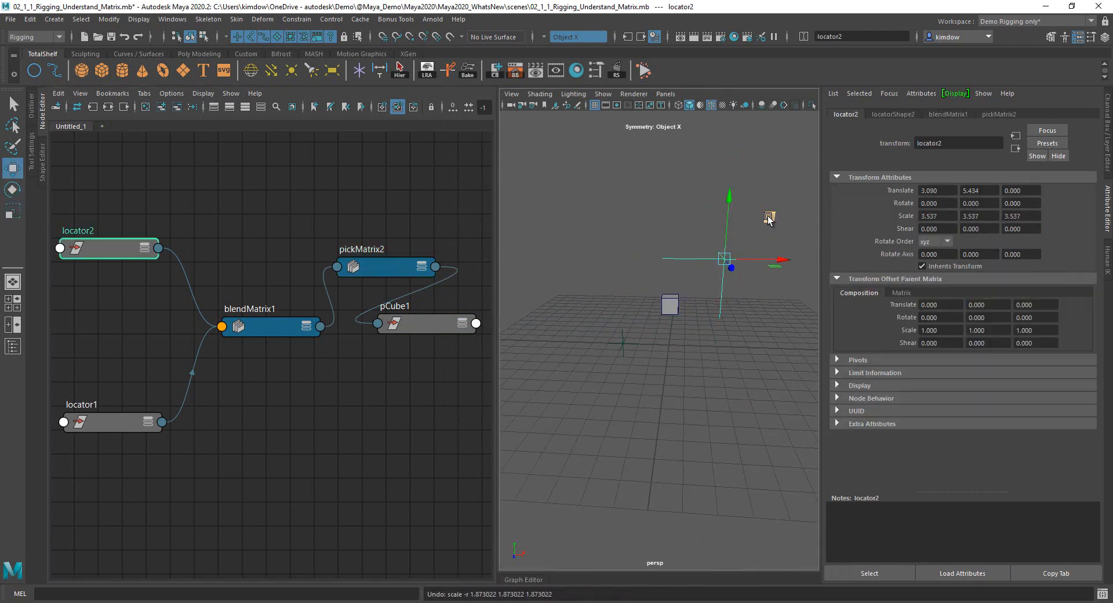
drag(769, 217, 672, 251)
key(e)
click(1108, 164)
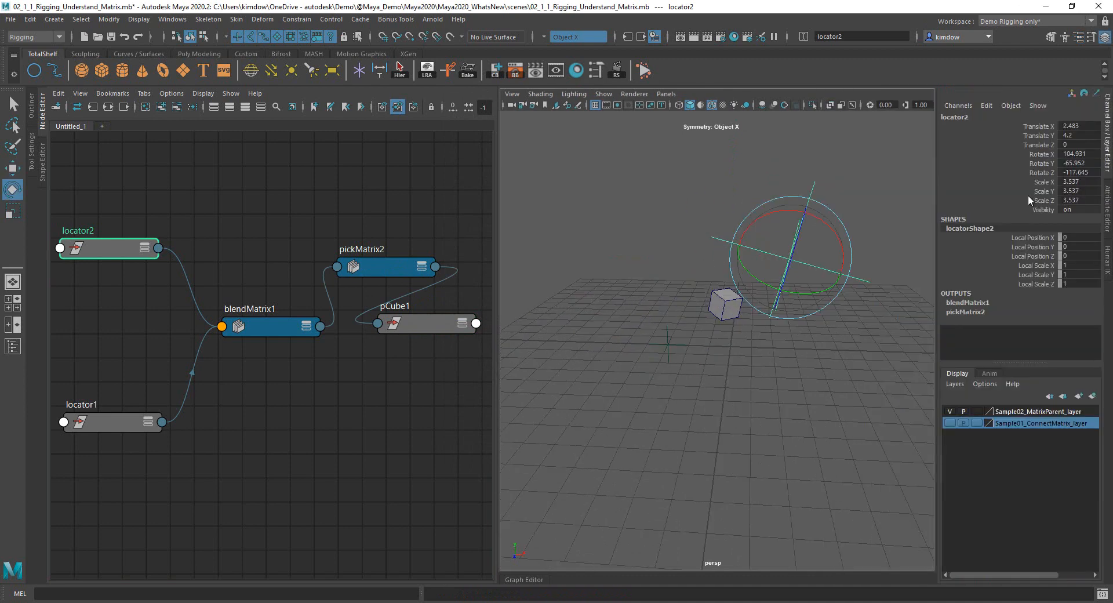
Move pCube1 by hand to about X -0.07, Y -0.09, Z 0.16 and scale it uniformly to about 2.94.
alt+right_drag(828, 334, 856, 354)
click(760, 264)
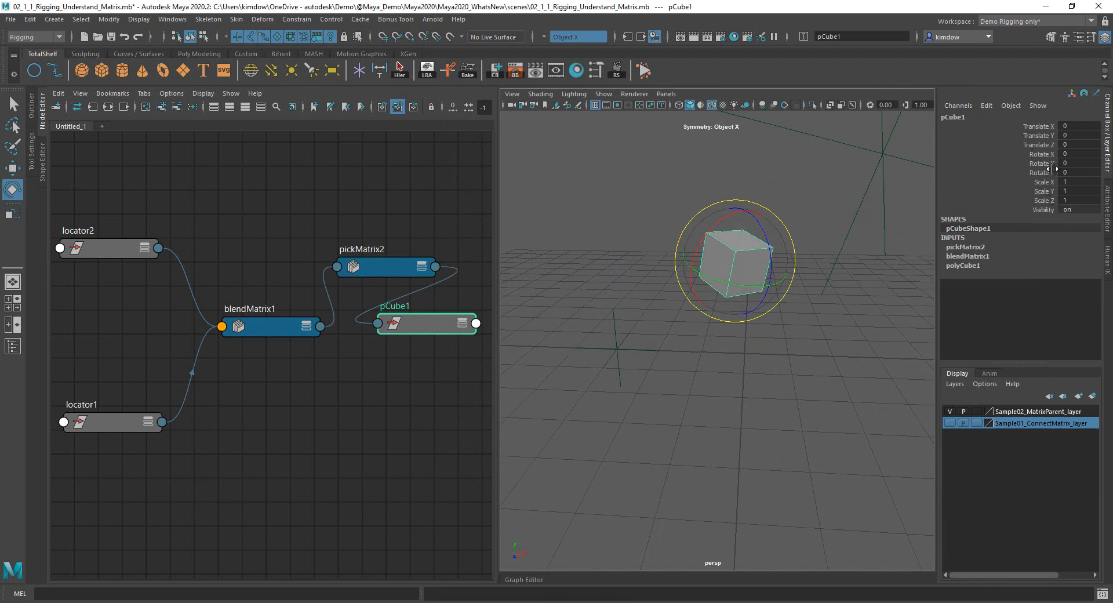
key(w)
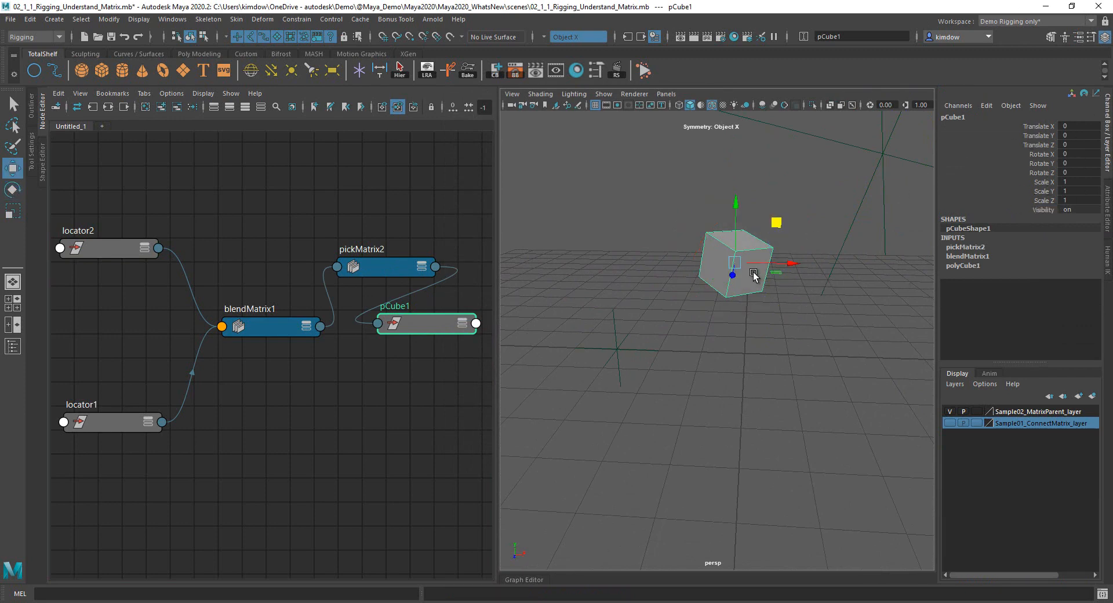
drag(724, 291, 843, 225)
key(r)
alt+right_drag(813, 384, 663, 381)
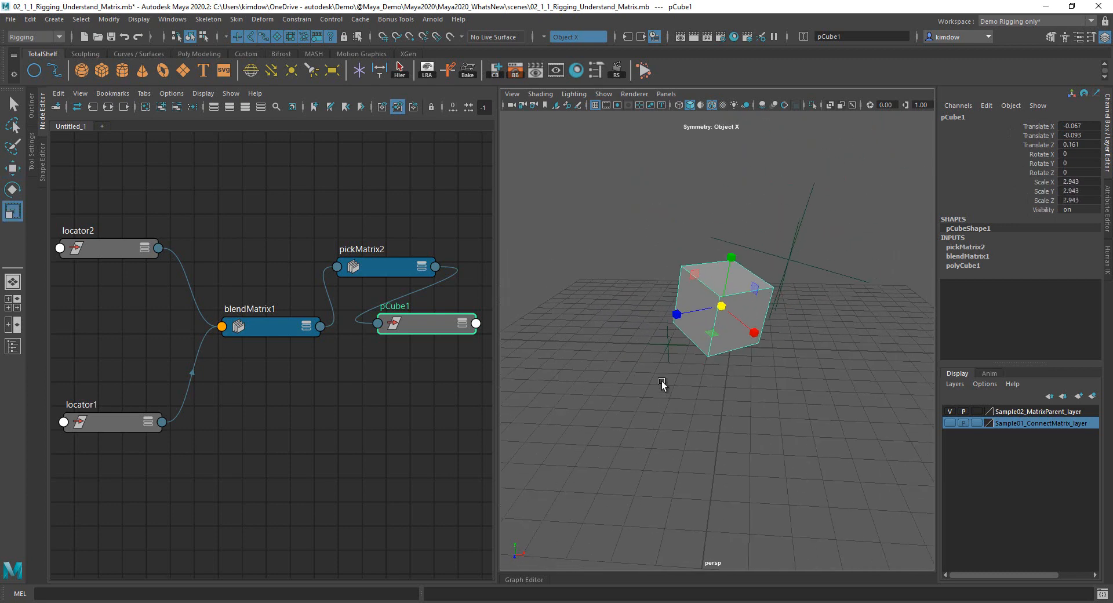
click(663, 381)
alt+drag(663, 381, 746, 366)
Start a new scene without saving the changes to the current one.
key(ctrl+n)
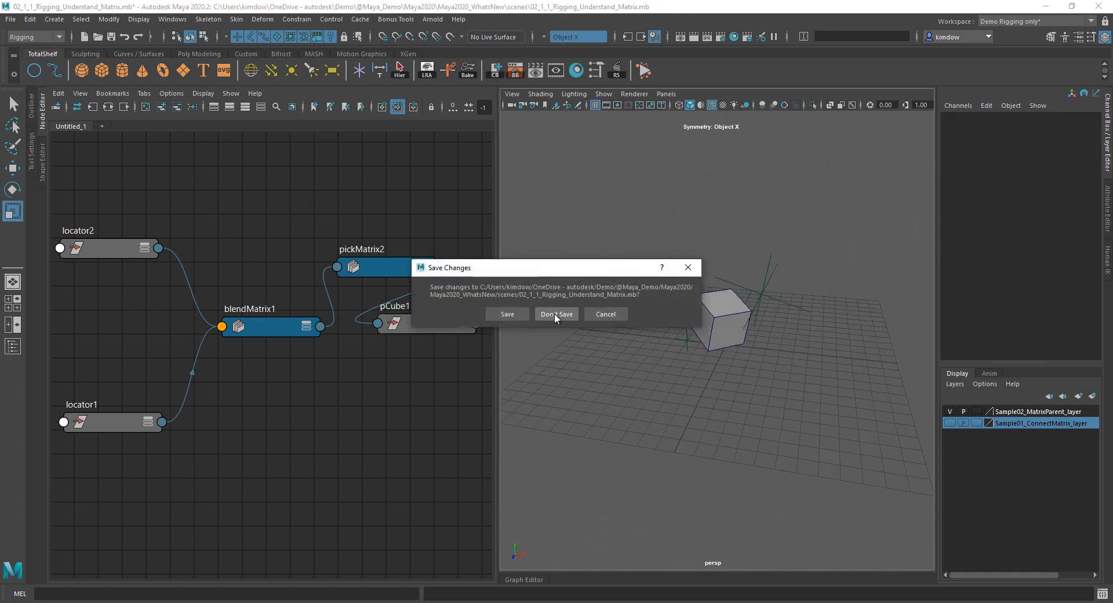
click(555, 315)
alt+drag(620, 340, 689, 337)
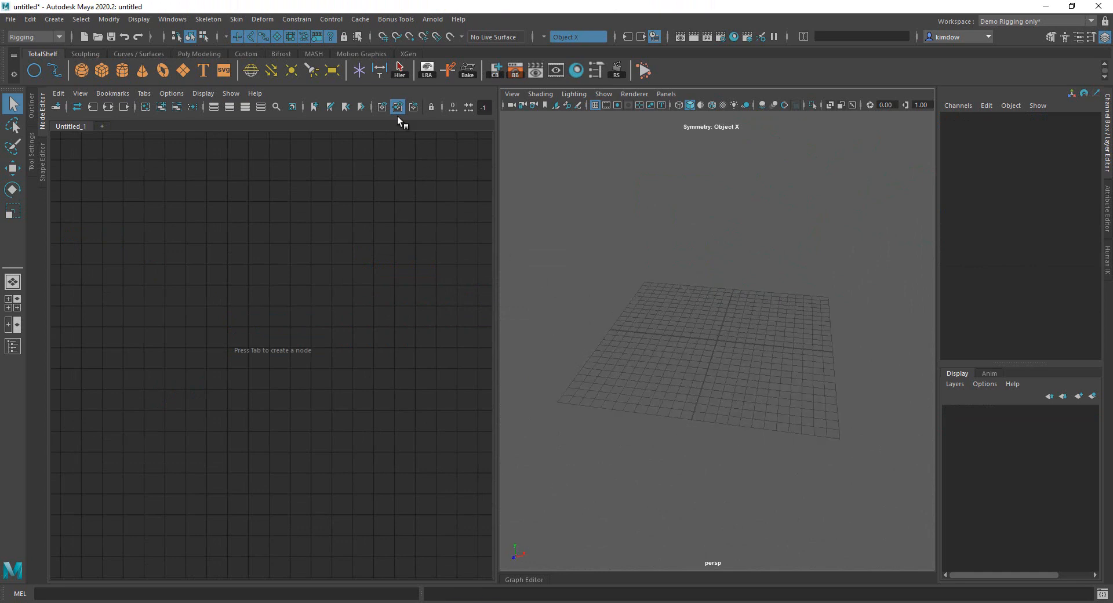
Create a locator and move it along X to -3.
click(362, 76)
alt+right_drag(649, 380, 882, 410)
key(w)
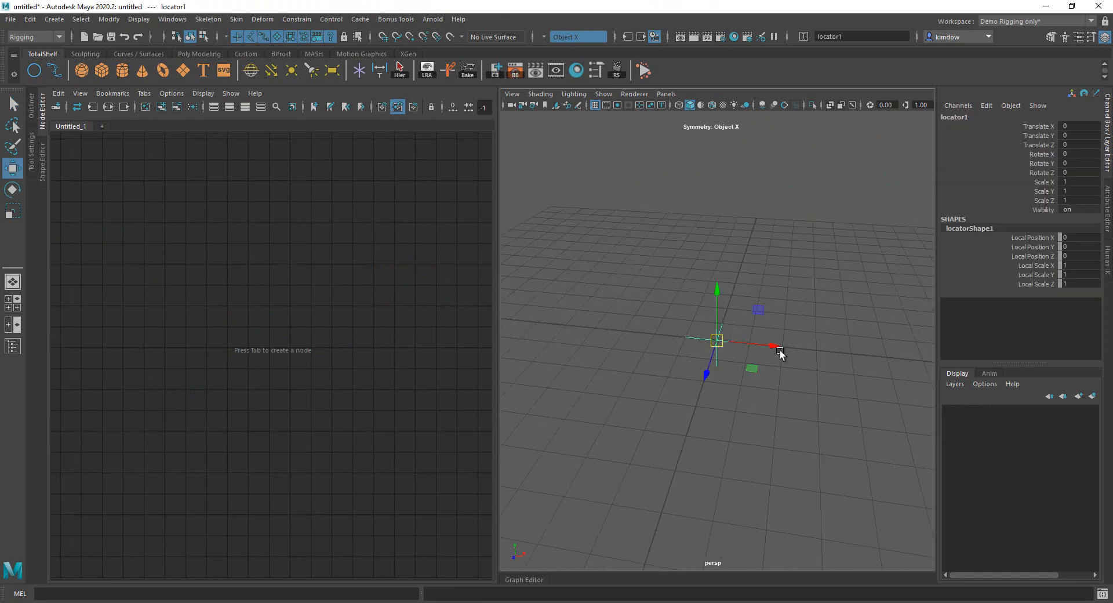
drag(778, 351, 627, 345)
alt+right_drag(721, 405, 670, 405)
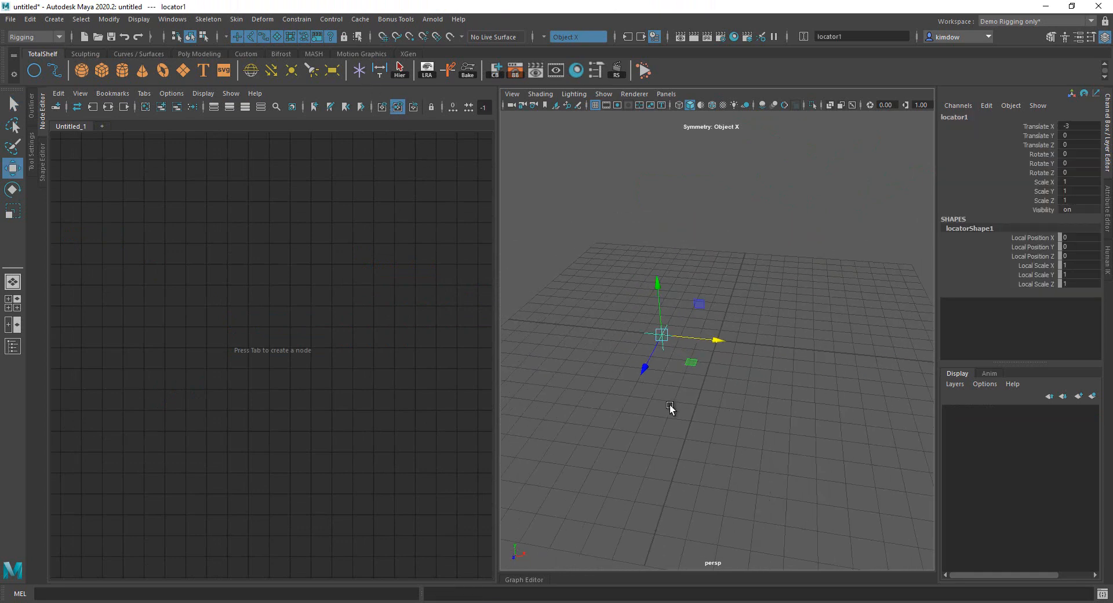
Duplicate the locator along the X axis and set the copy's Translate X to 3.
shift+drag(717, 341, 854, 341)
double_click(1080, 126)
text(3)
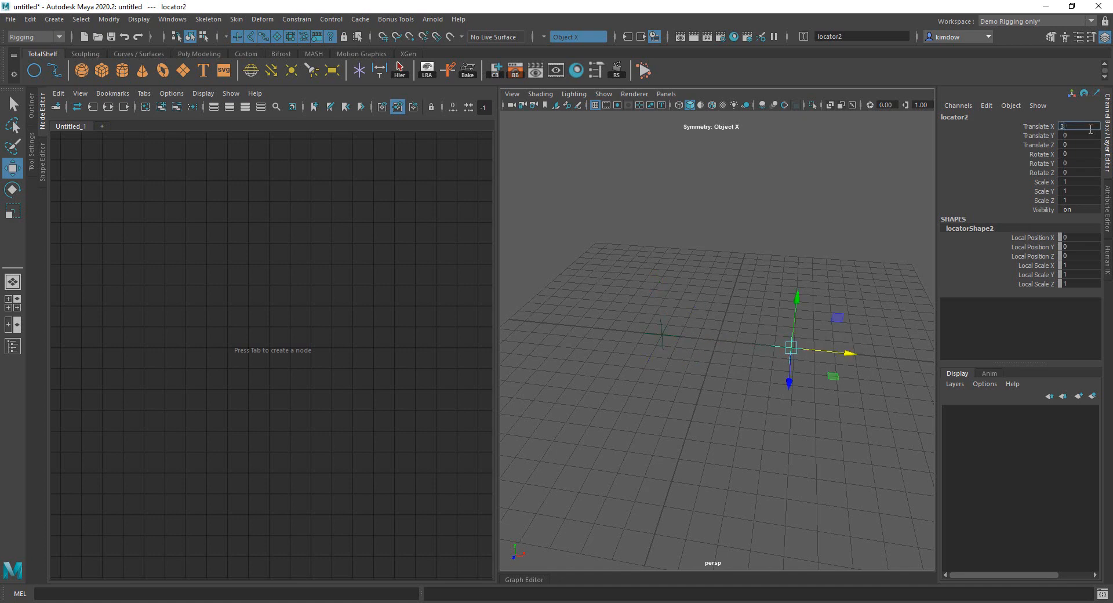
key(Return)
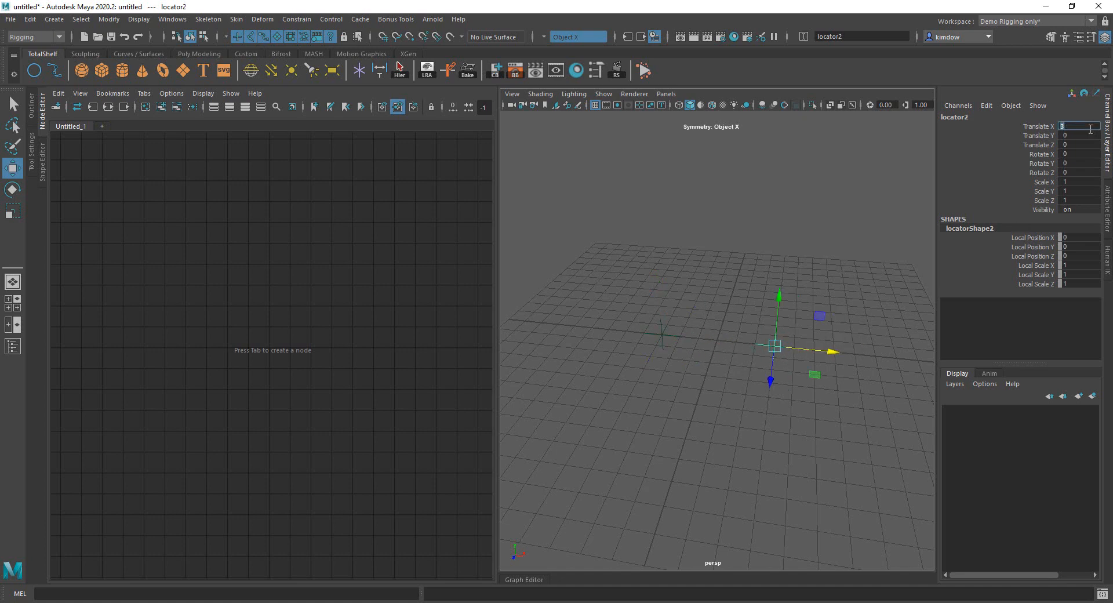
Create a polygon cone at the origin and reduce its Subdivisions Axis to 3.
click(150, 75)
click(976, 246)
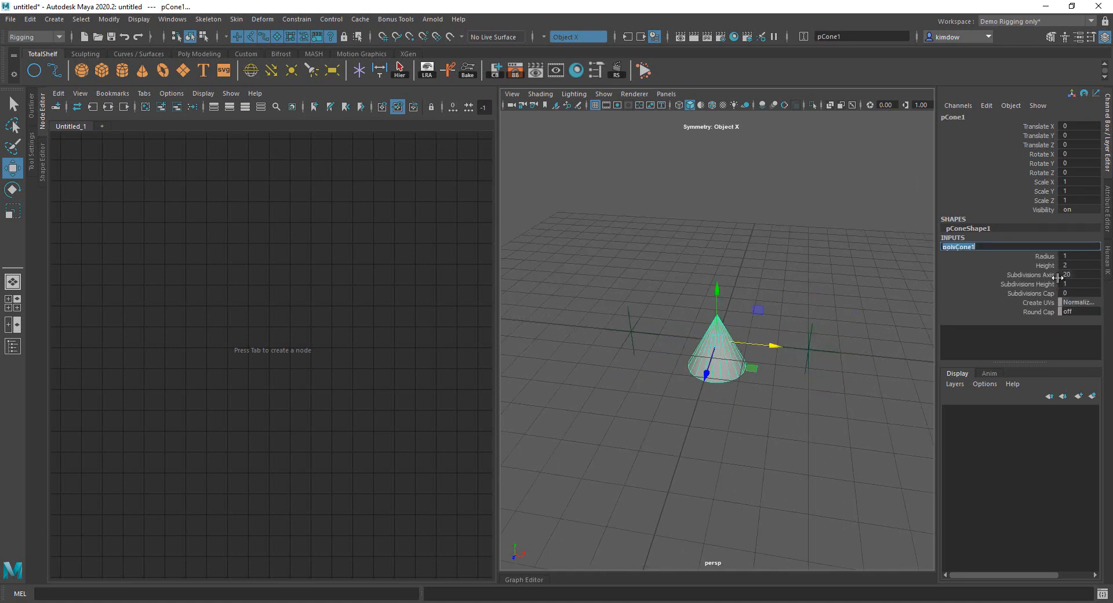
click(952, 276)
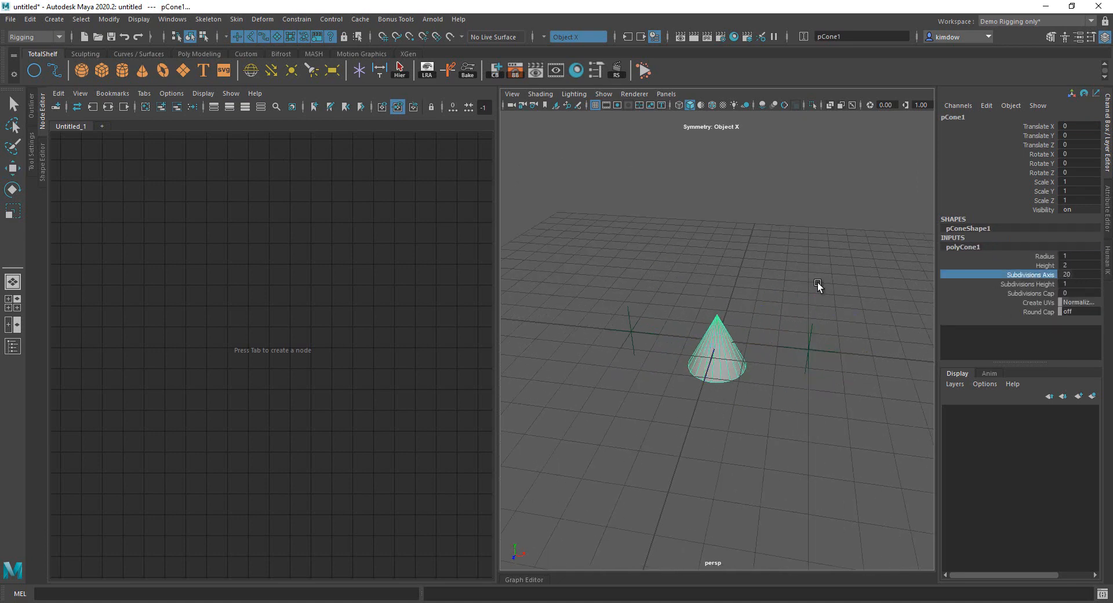
middle_drag(818, 283, 547, 279)
Rotate the cone about Z and set its Rotate Z to -90.
key(e)
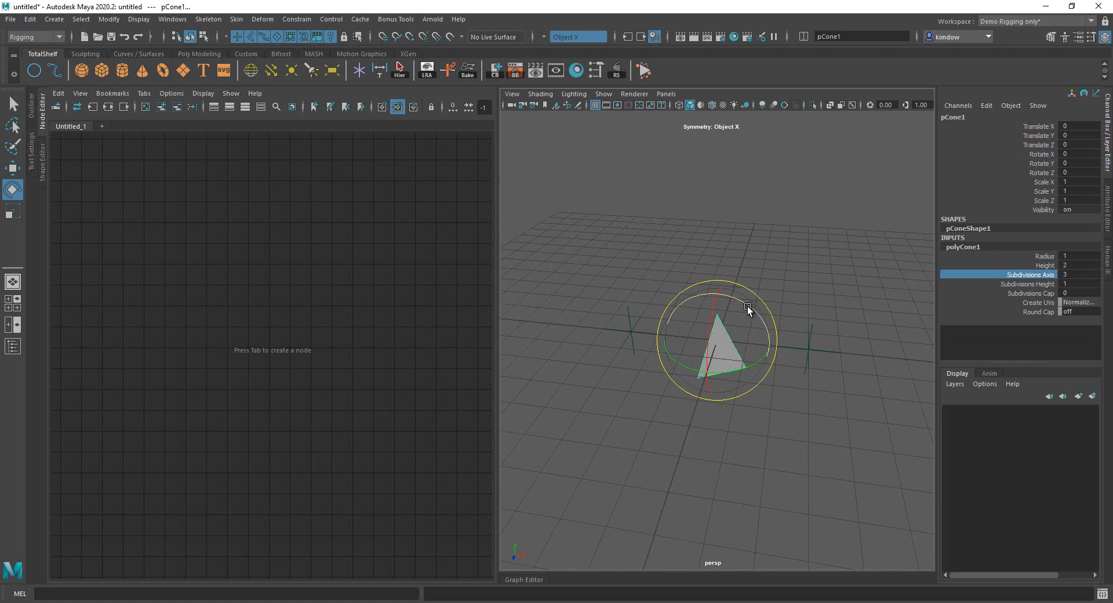
drag(748, 308, 797, 372)
click(1094, 176)
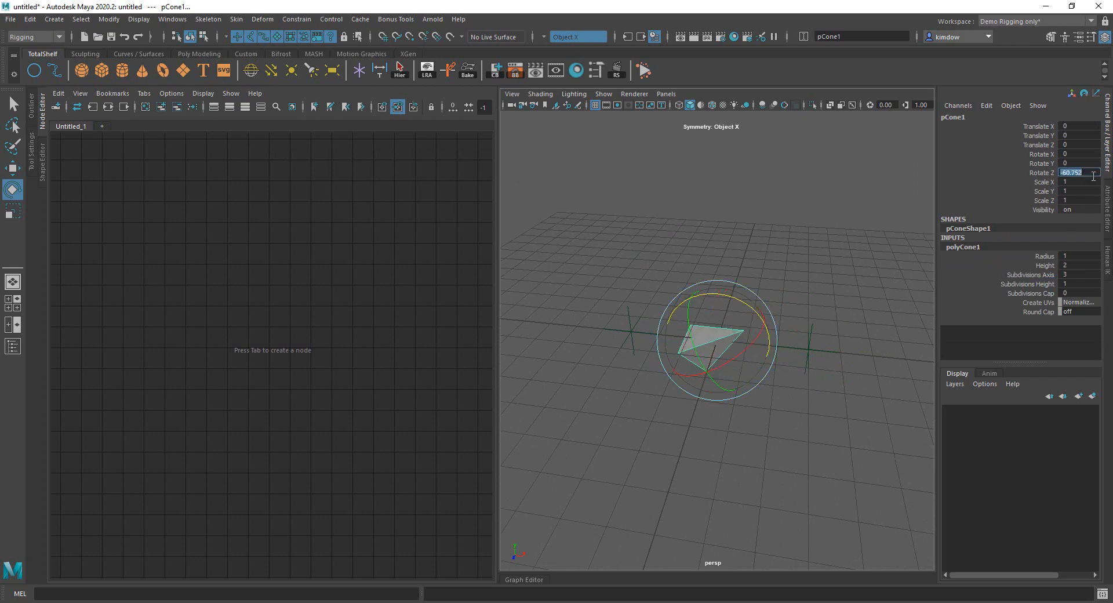
text(-90)
key(Return)
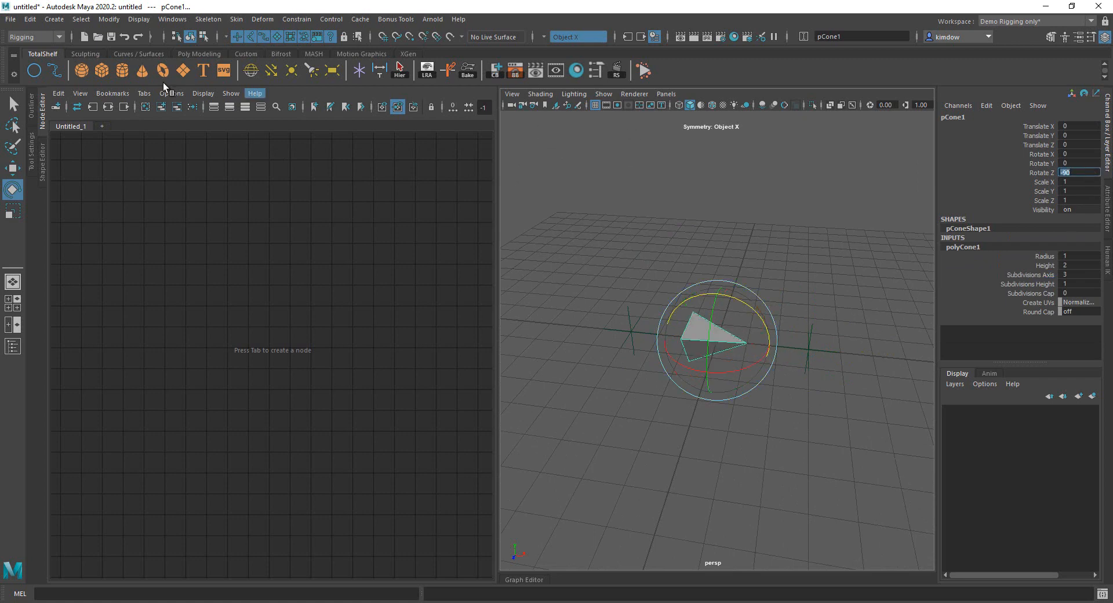
Freeze the cone's transformations and delete its construction history.
click(109, 19)
click(145, 69)
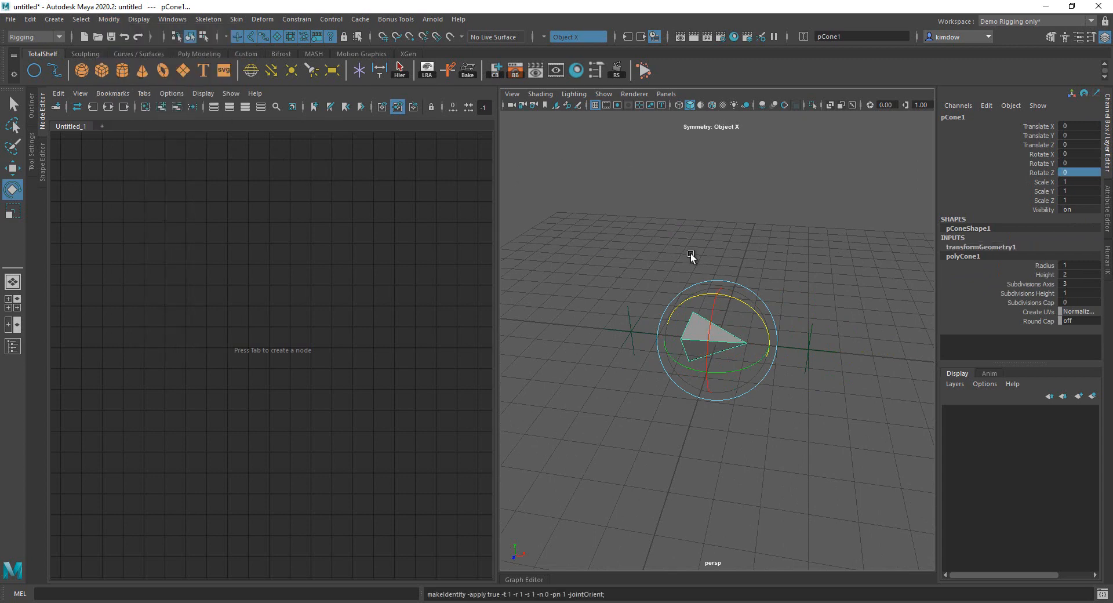
alt+drag(686, 410, 743, 410)
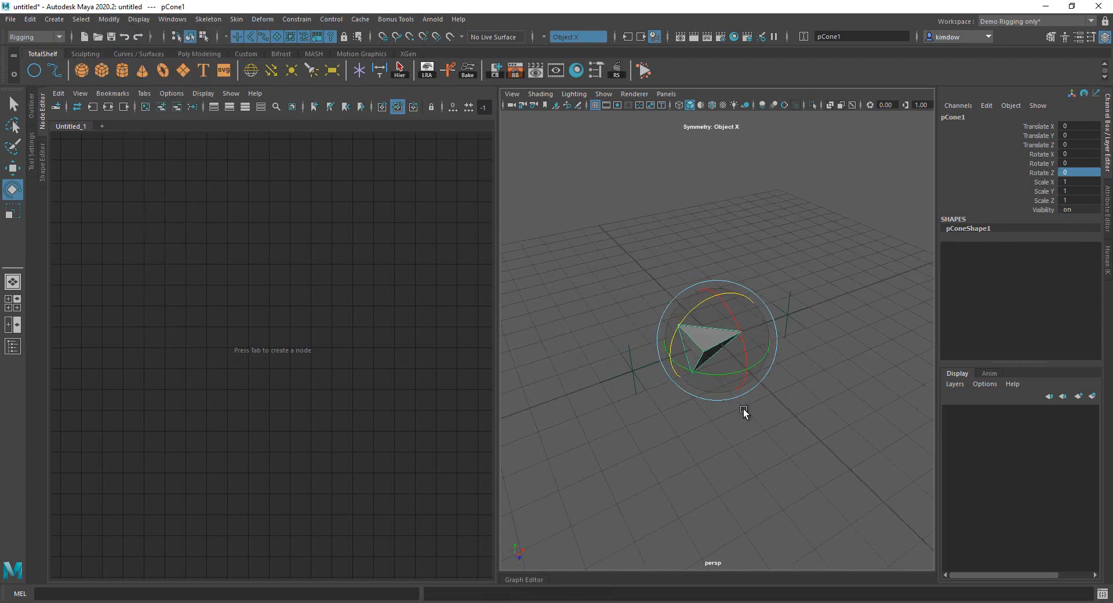
click(687, 455)
alt+drag(687, 451, 623, 325)
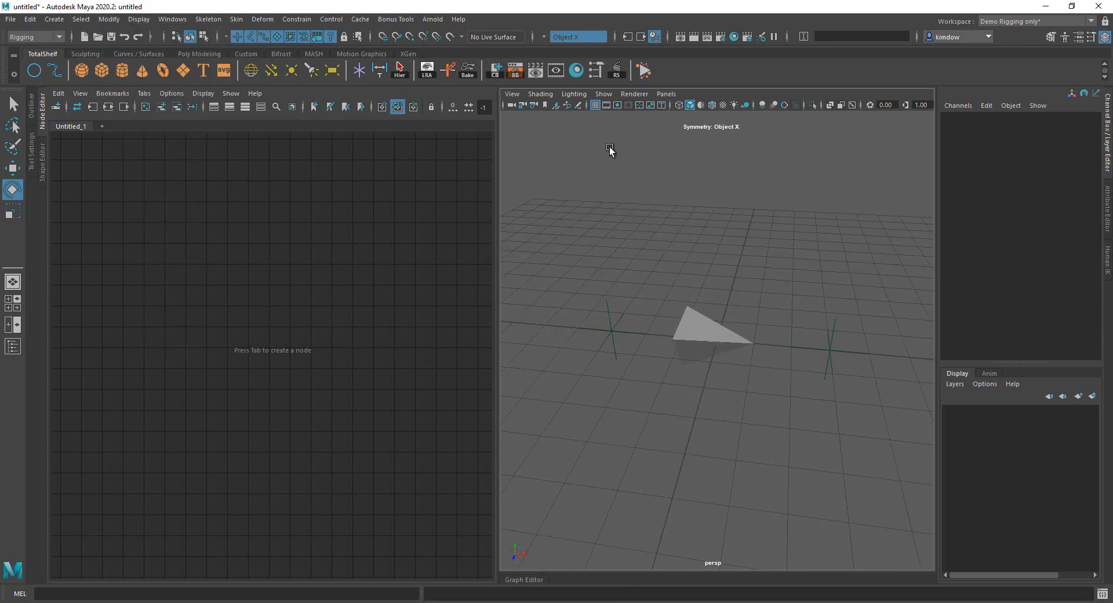
Hide the viewport grid and turn on wireframe on shaded display.
click(595, 106)
alt+drag(712, 276, 694, 269)
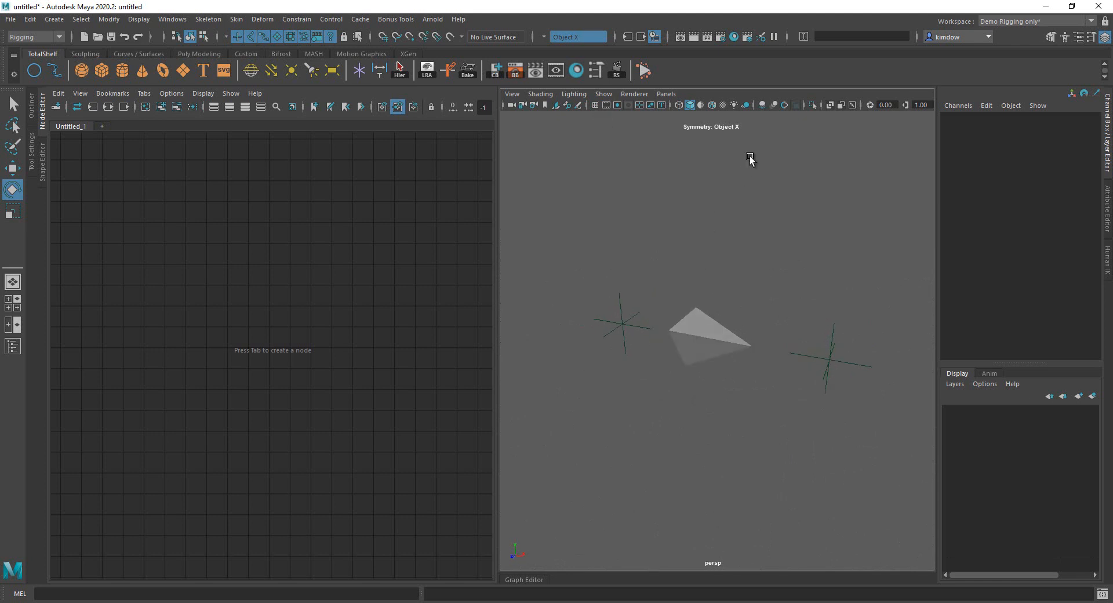
click(713, 106)
alt+drag(718, 379, 770, 380)
Graph both locators and the cone in the Node Editor and remove their shape nodes from the graph.
drag(561, 240, 823, 434)
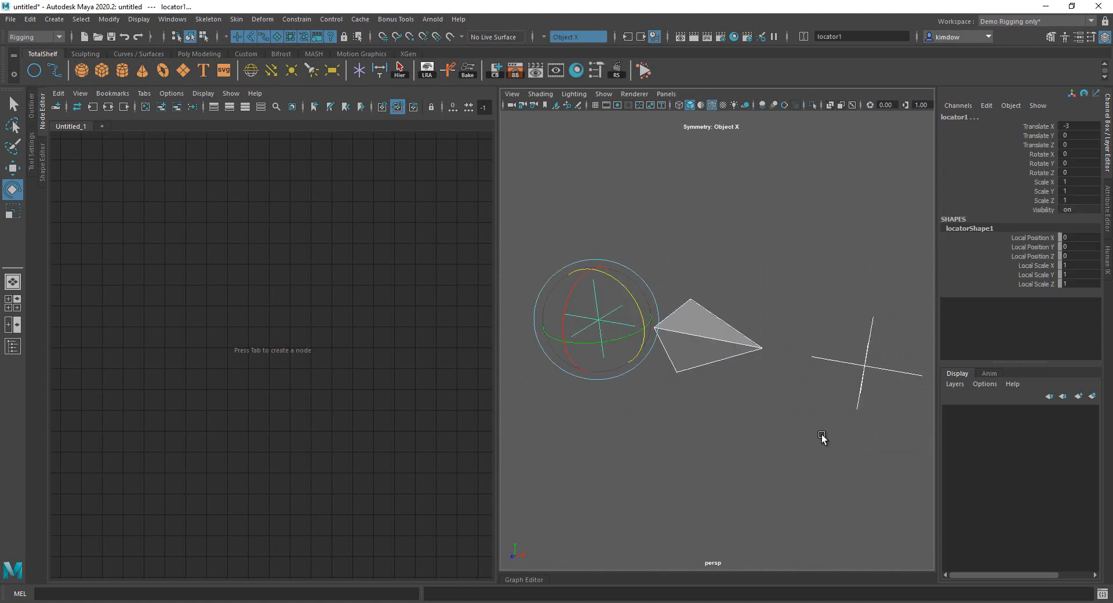
click(161, 107)
drag(268, 249, 96, 189)
drag(186, 157, 359, 533)
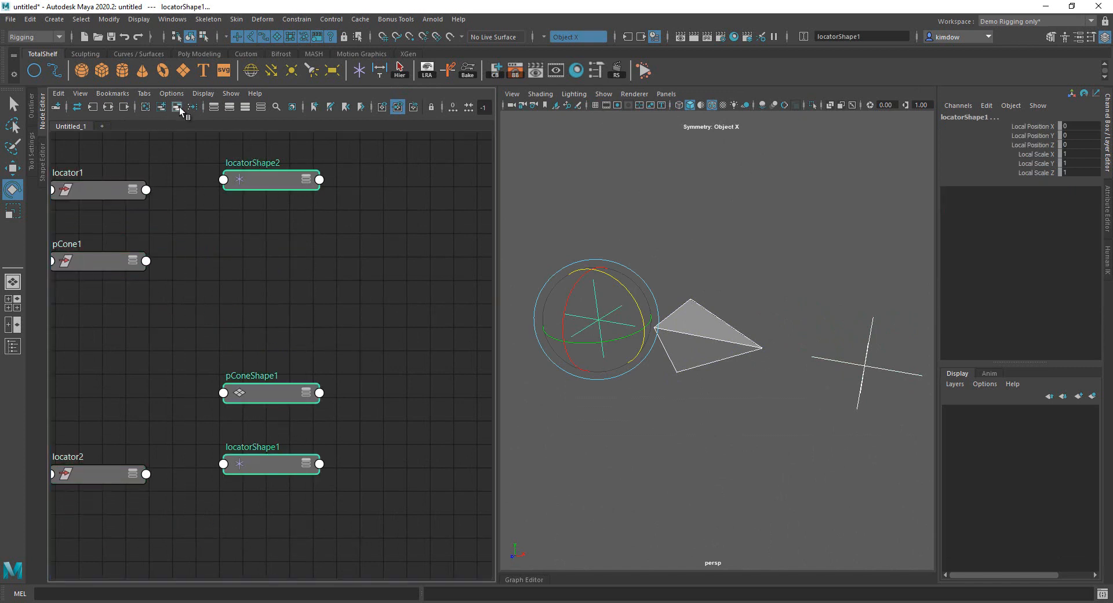
click(222, 108)
Arrange the graph with locator1 above locator2 and pCone1 set apart from them, leaving space between.
drag(108, 262, 418, 294)
drag(88, 475, 125, 386)
drag(133, 349, 135, 329)
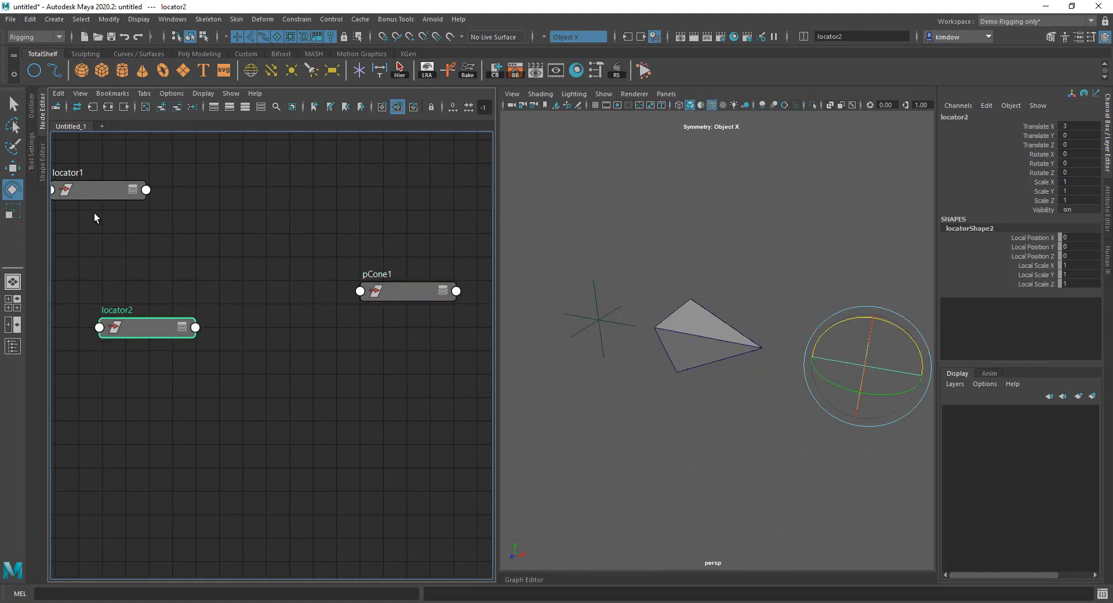
drag(87, 191, 142, 192)
scroll(323, 319, down, 1)
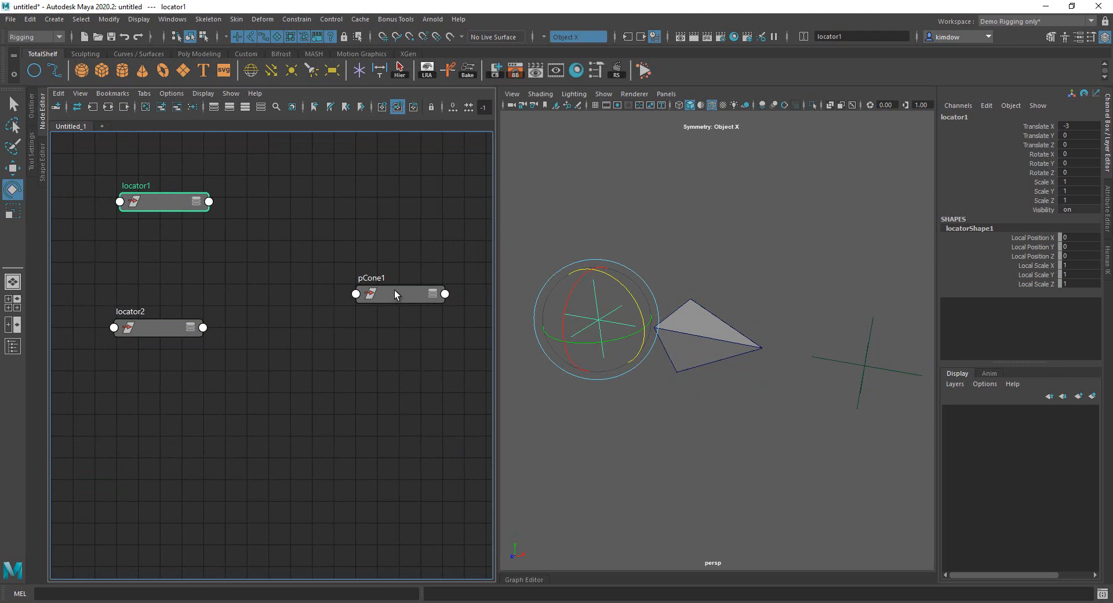
drag(394, 294, 413, 263)
Create an aimMatrix node in the Node Editor between the locators and pCone1.
click(290, 270)
key(Tab)
text(a)
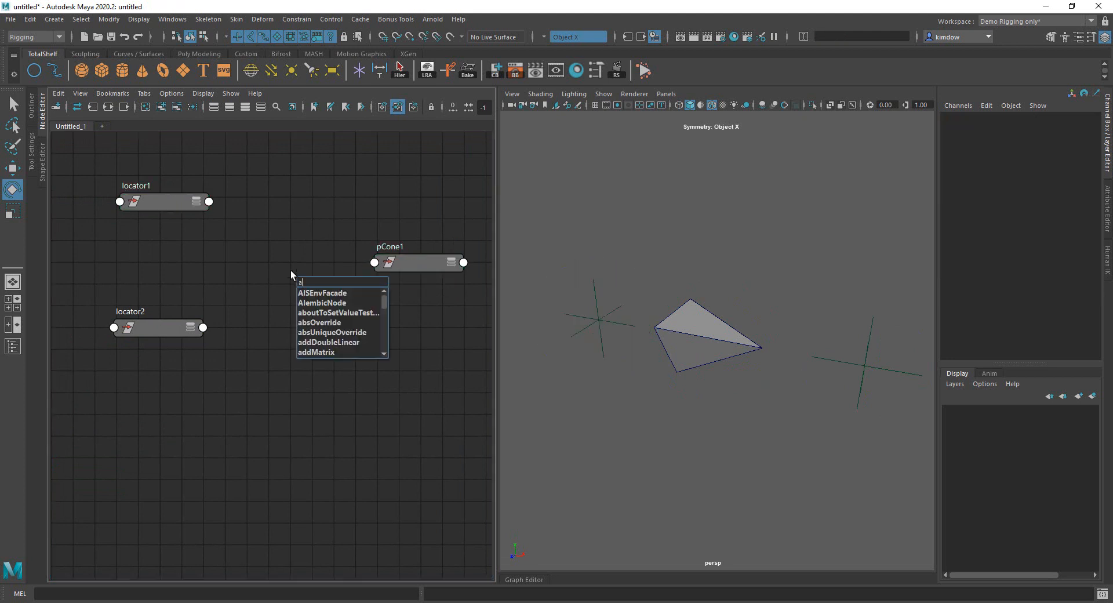
text(im)
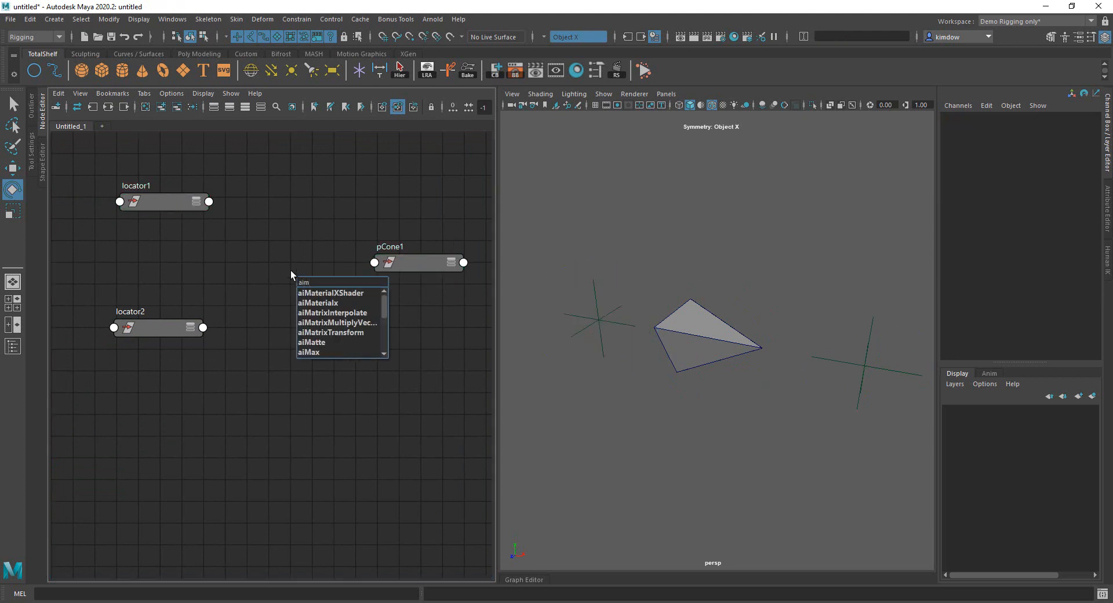
text(m)
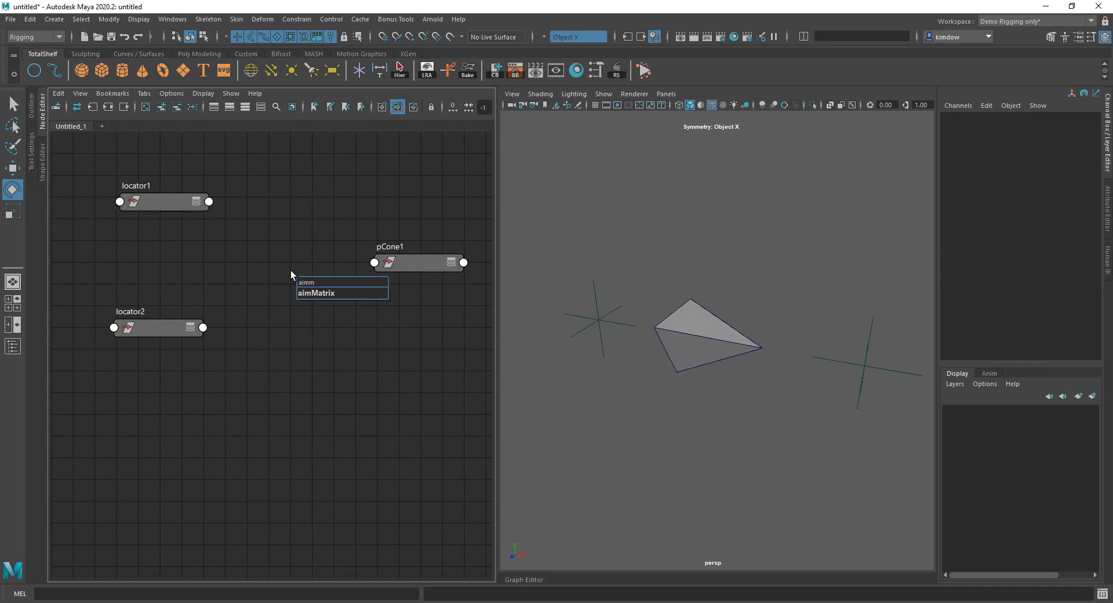
click(311, 293)
Space out the nodes so aimMatrix1 sits between the locators and pCone1, and display the attributes of aimMatrix1.
drag(323, 279, 272, 251)
drag(175, 196, 154, 186)
drag(154, 335, 128, 326)
drag(140, 191, 131, 191)
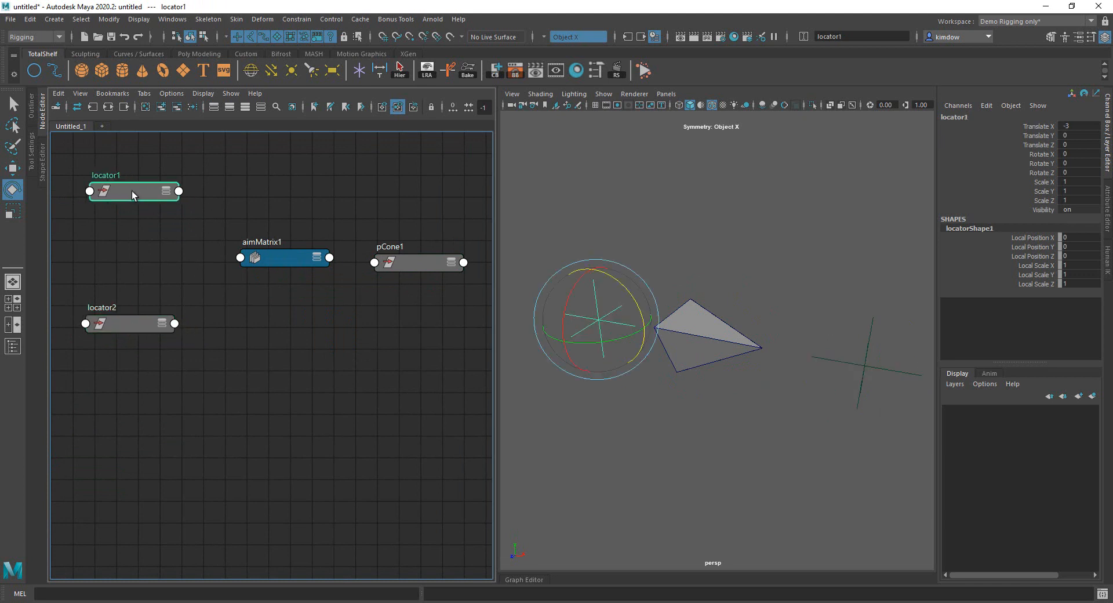
drag(419, 266, 437, 255)
key(a)
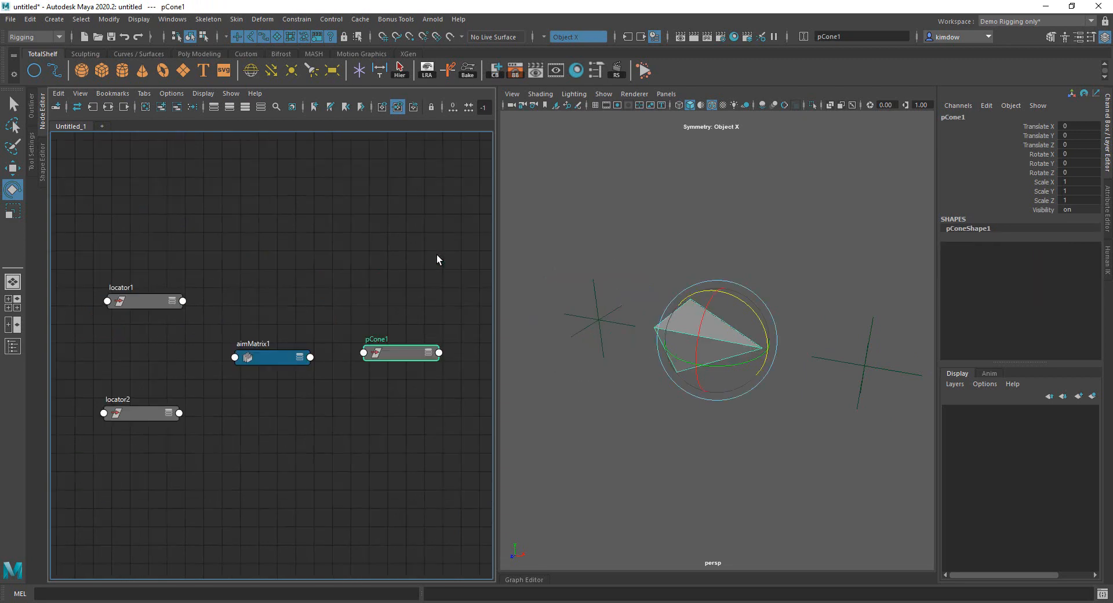
mouse_move(335, 354)
alt+right_down()
mouse_move(376, 366)
mouse_move(347, 371)
alt+right_up()
alt+middle_drag(332, 381, 340, 349)
click(316, 201)
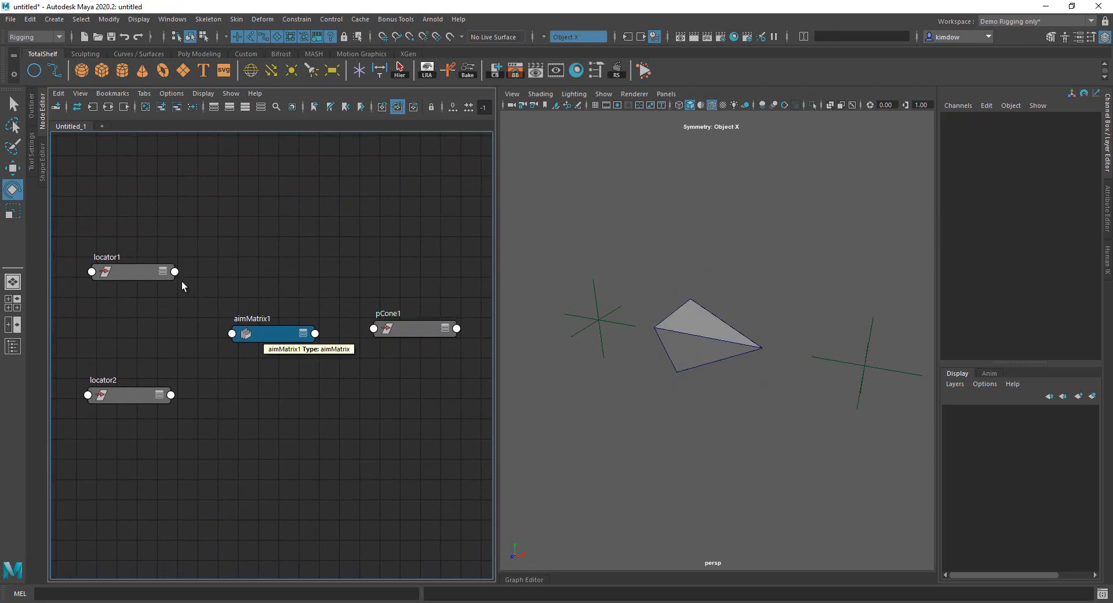
double_click(284, 335)
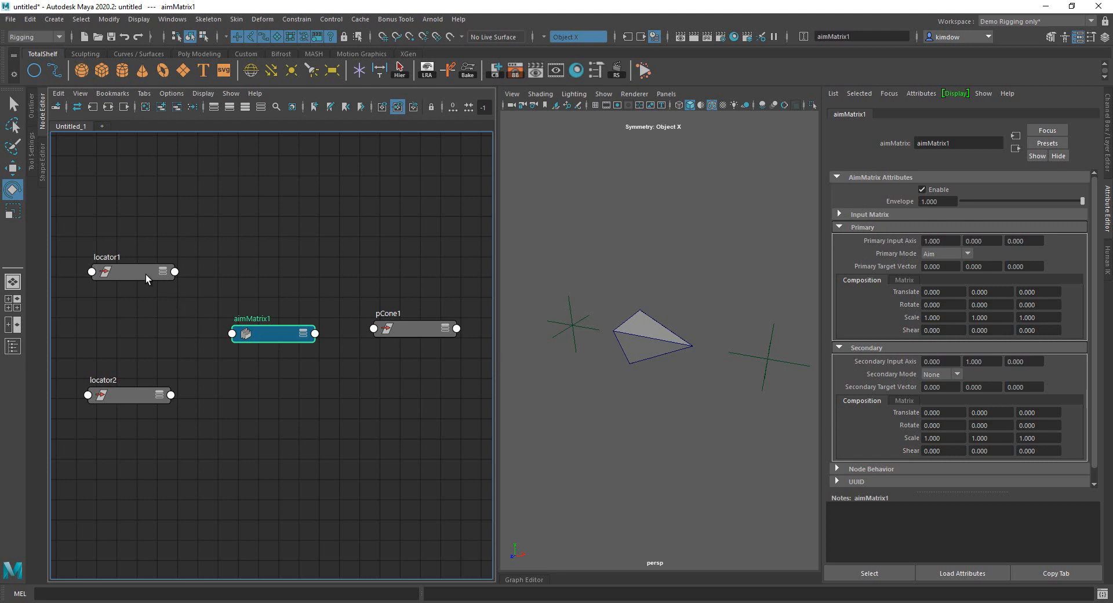
Connect locator1's World Matrix[0] to the inputMatrix of aimMatrix1.
mouse_move(144, 274)
mouse_down()
mouse_move(145, 241)
mouse_move(141, 260)
mouse_move(156, 266)
mouse_move(141, 265)
mouse_up()
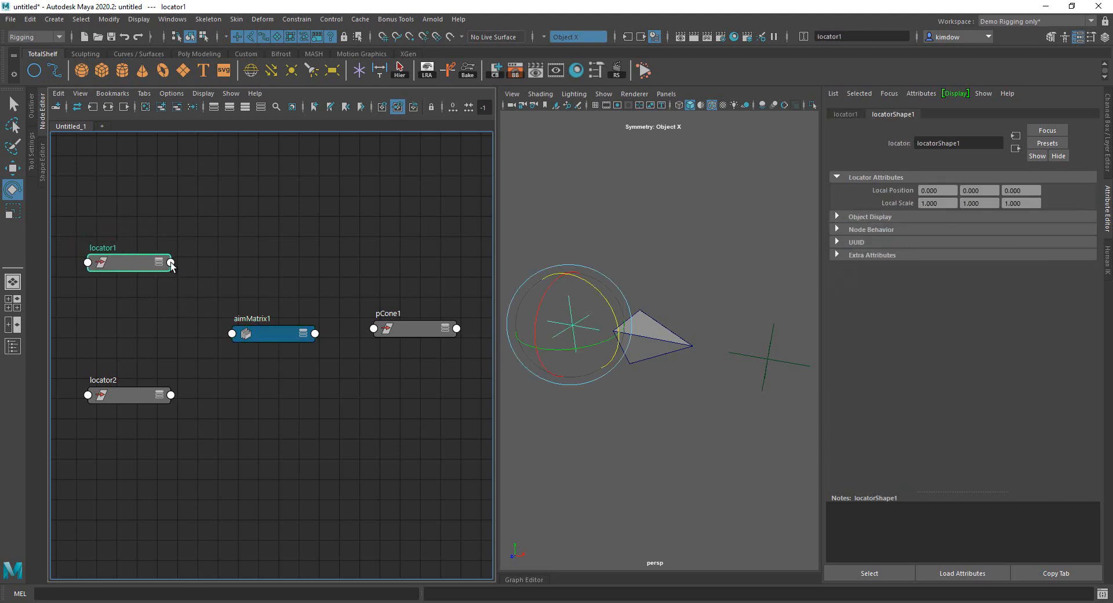
click(171, 262)
mouse_move(263, 430)
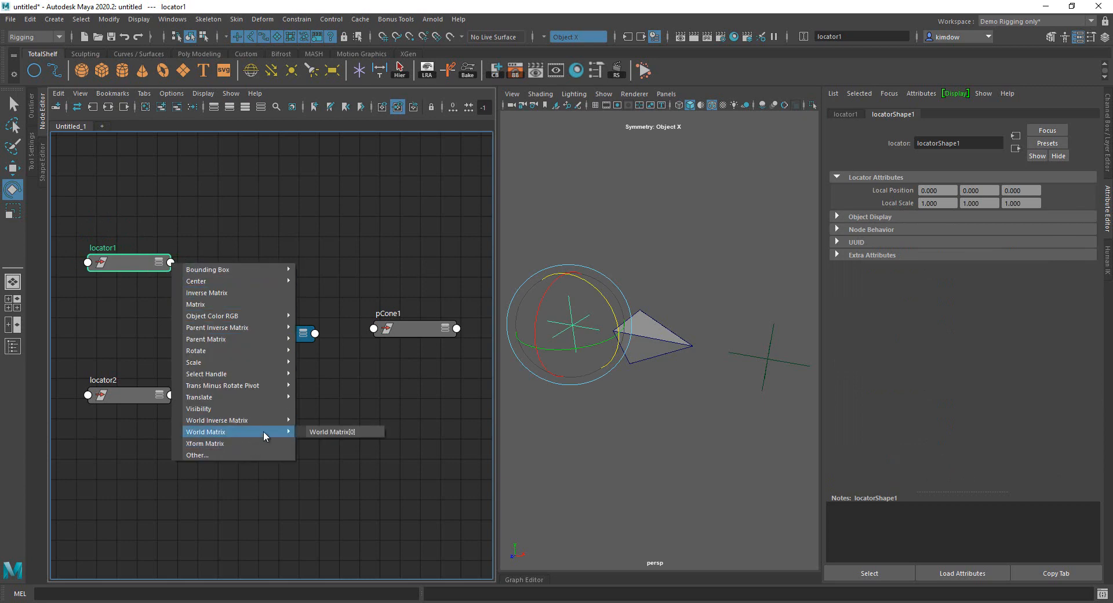
click(343, 435)
click(263, 340)
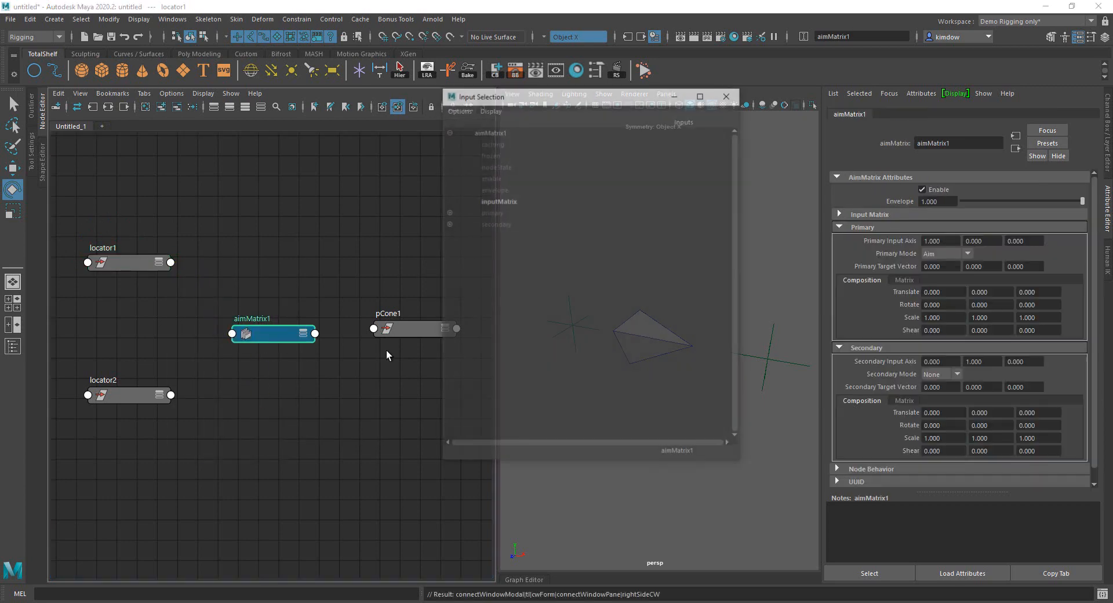
click(506, 201)
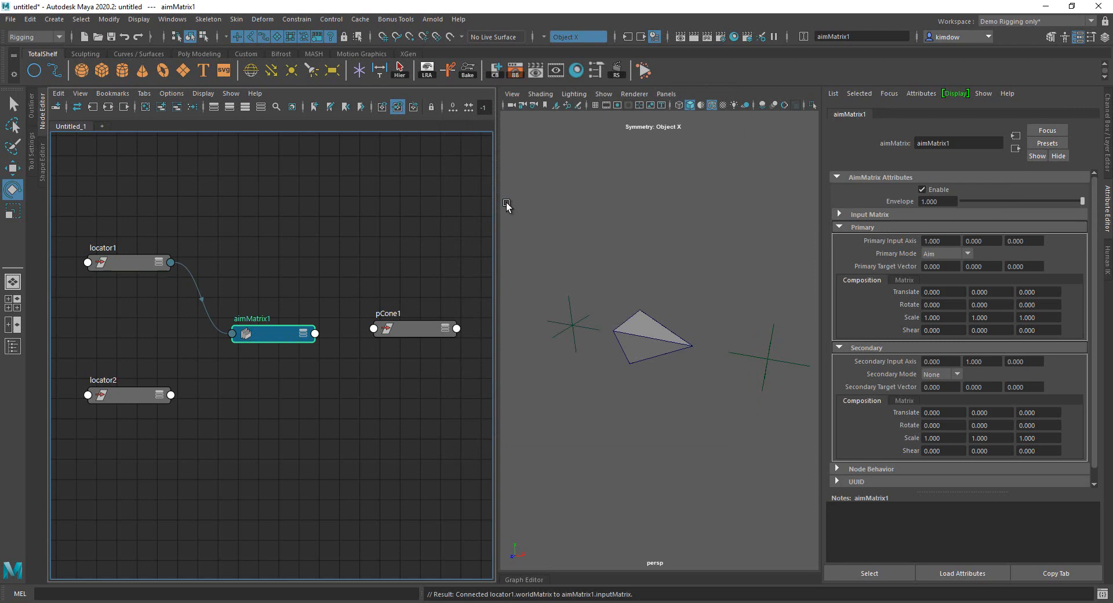
Connect the outputMatrix of aimMatrix1 to pCone1's offsetParentMatrix.
click(150, 396)
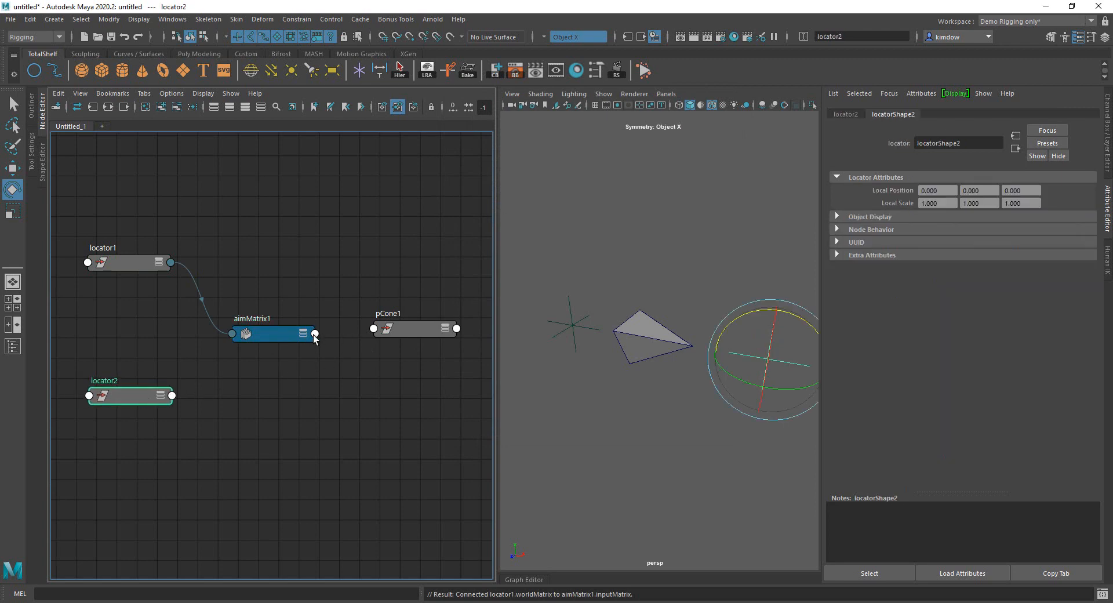
drag(315, 335, 328, 339)
mouse_move(388, 330)
mouse_down()
mouse_move(371, 328)
mouse_move(408, 335)
mouse_up()
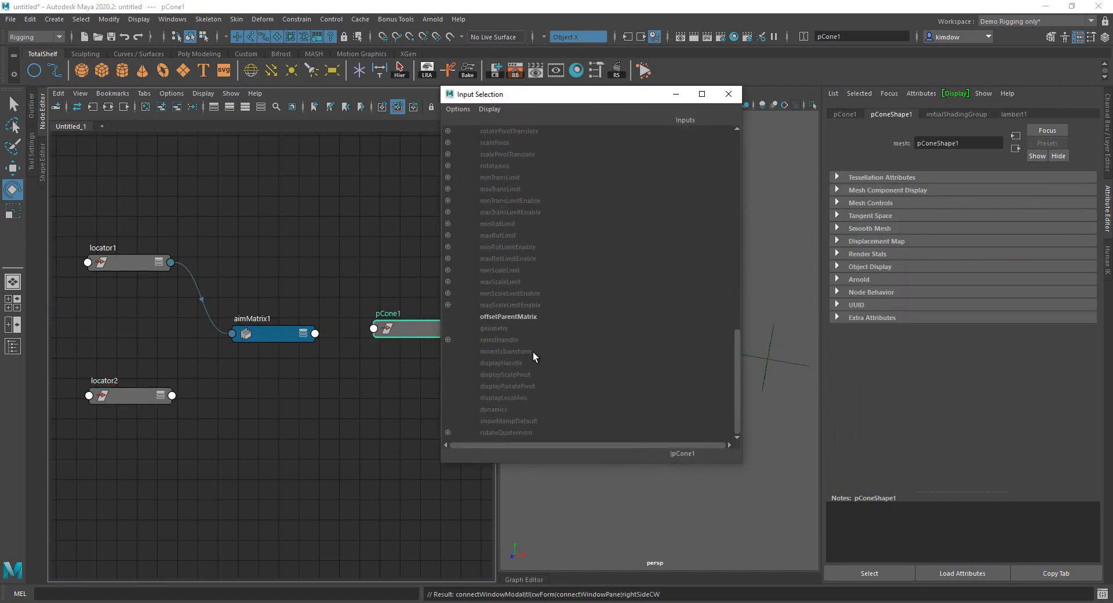
click(510, 317)
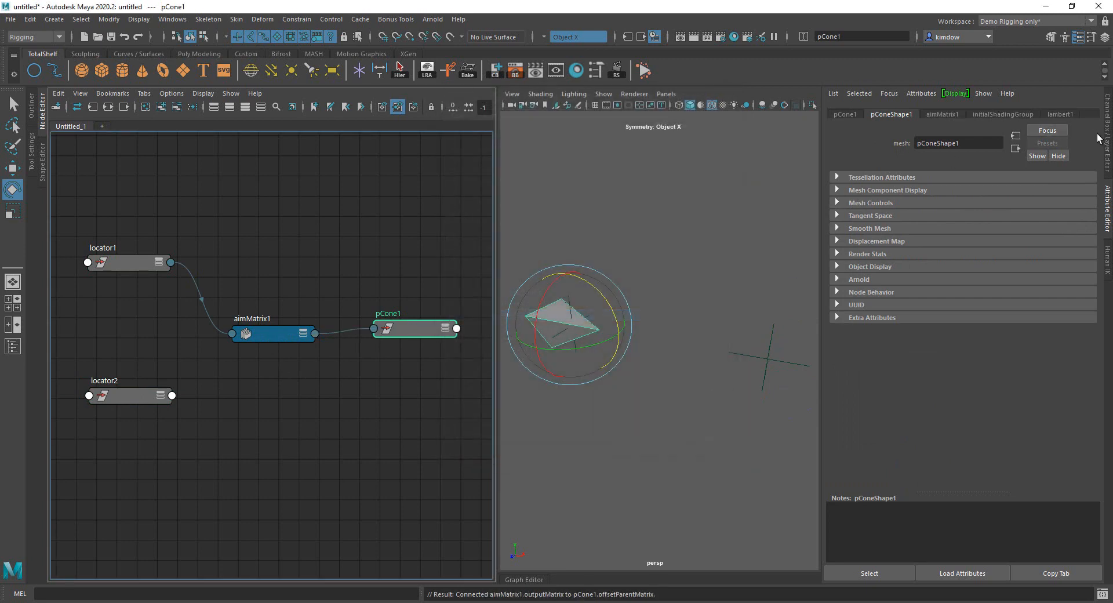
Connect locator2's World Matrix[0] to the primaryTargetMatrix of aimMatrix1.
click(131, 263)
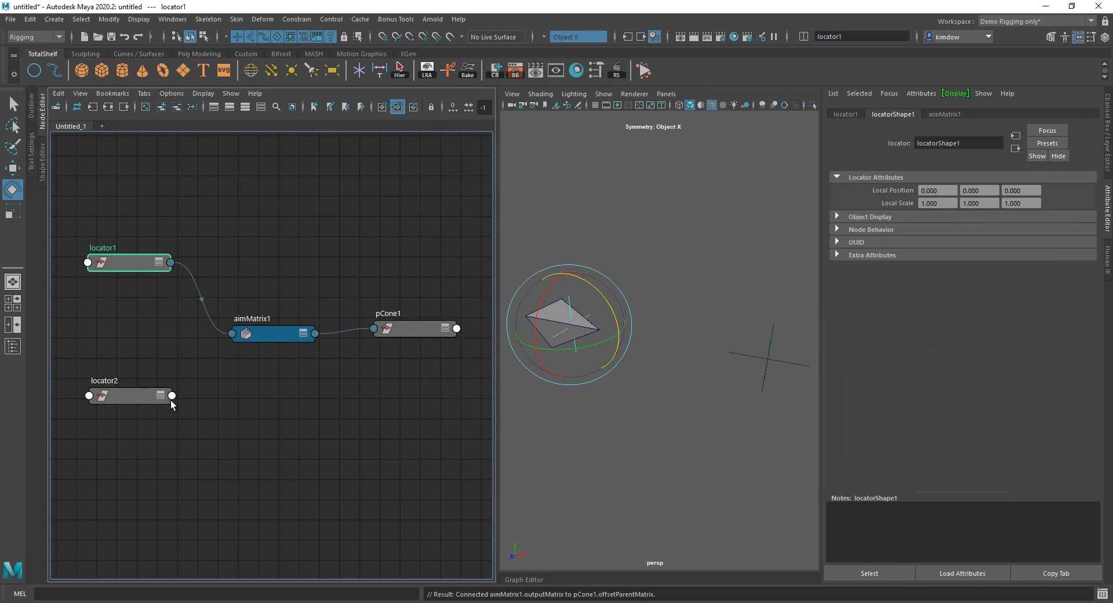
click(140, 393)
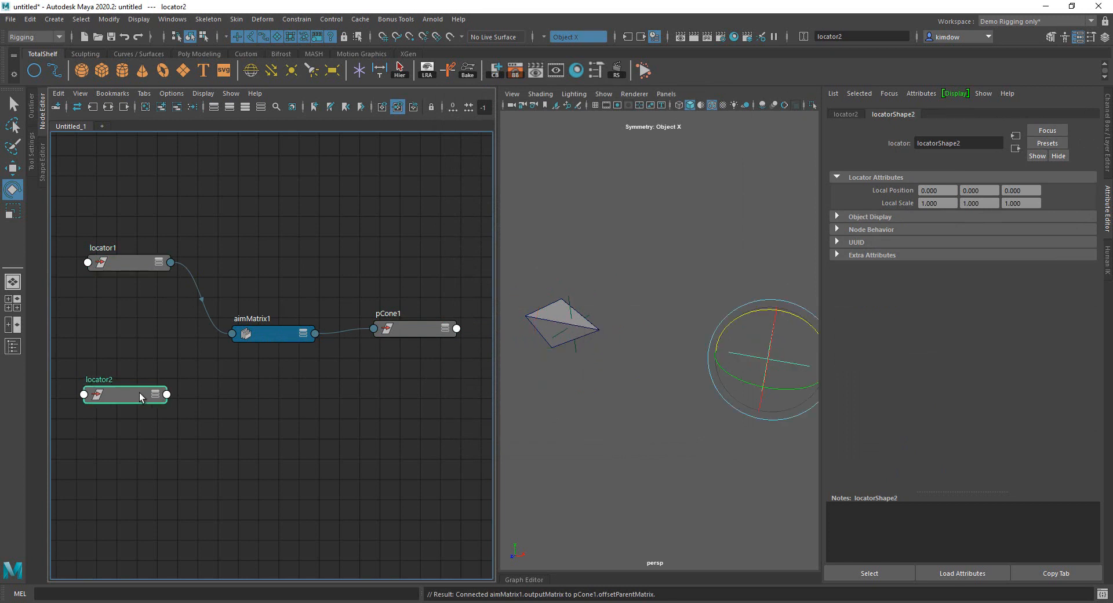
click(173, 395)
mouse_move(283, 566)
click(334, 564)
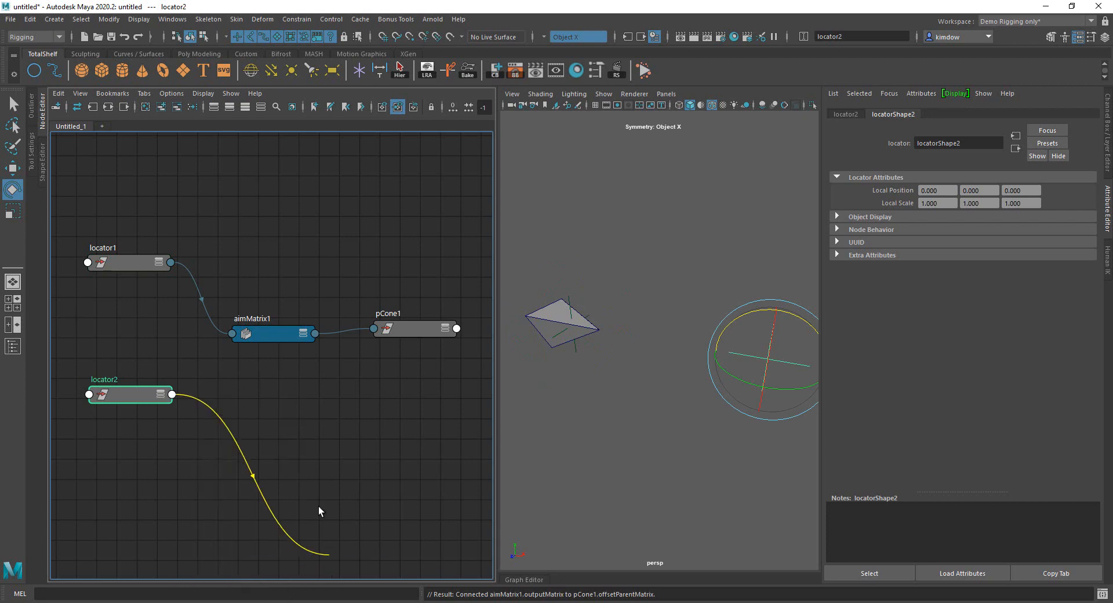
click(232, 334)
click(256, 340)
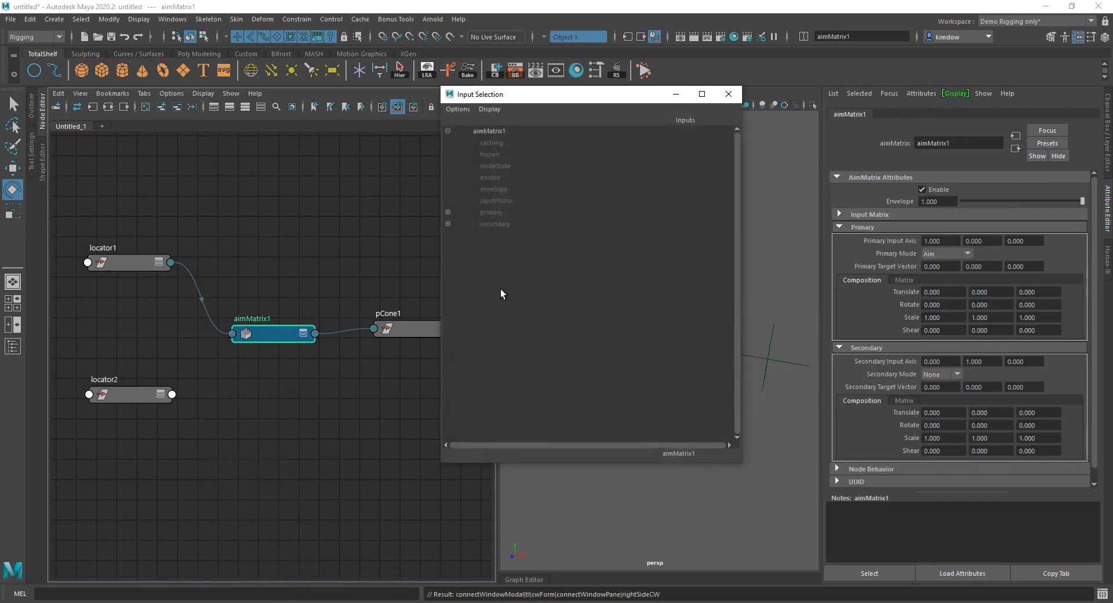
click(448, 212)
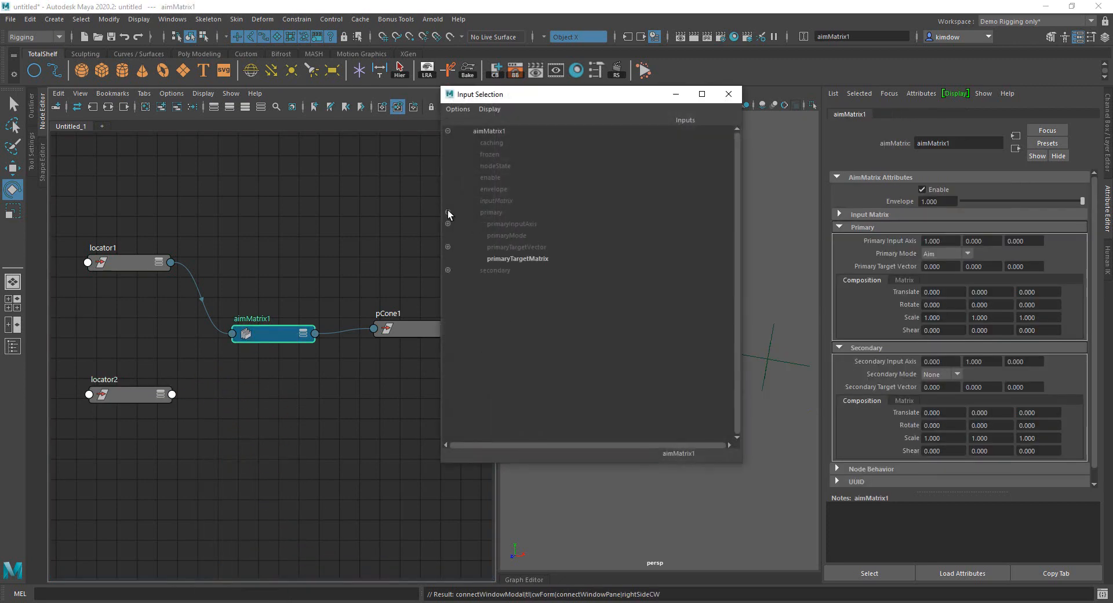
click(513, 259)
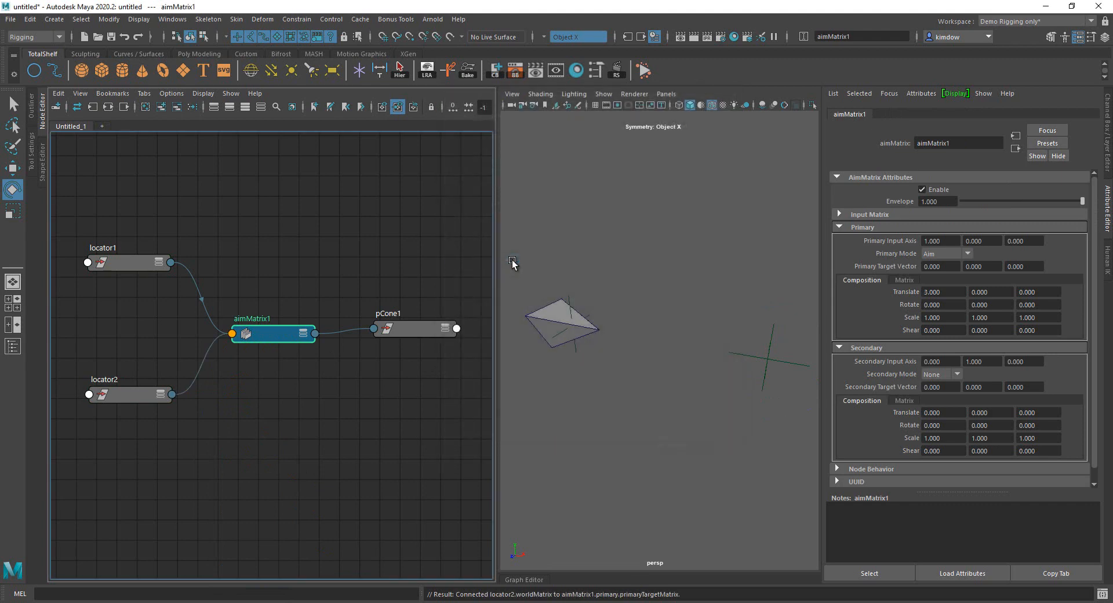
Test the cone's aim by moving locator2 down about 3.9 units in Y, and undo the move.
drag(707, 286, 704, 397)
scroll(757, 413, down, 2)
key(w)
drag(743, 334, 712, 432)
key(ctrl+z)
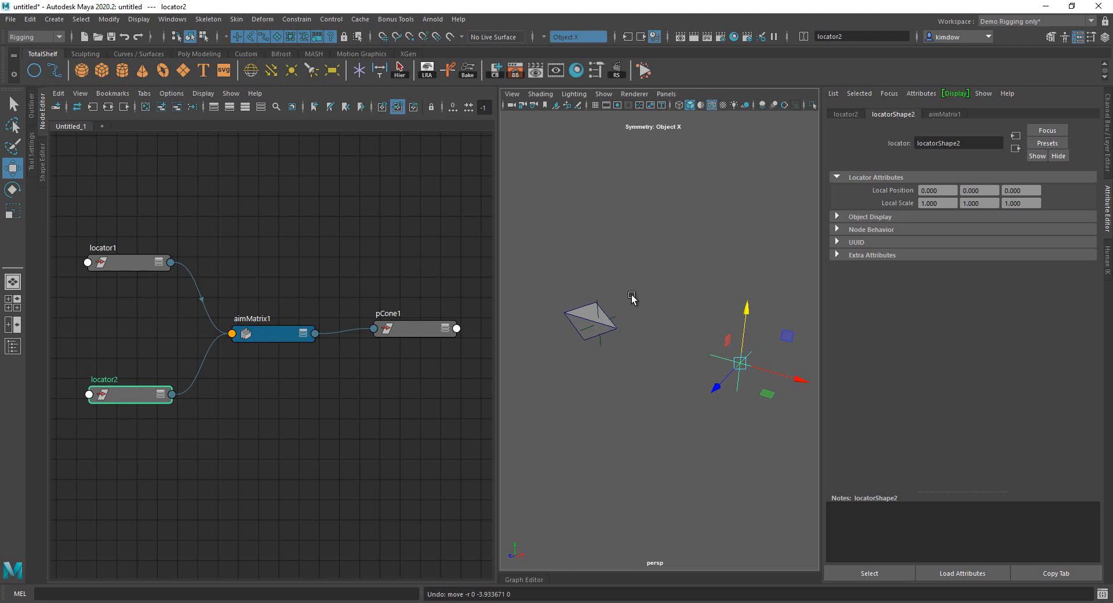
Show locator2's transform channels and examine the cone's orientation relative to it.
alt+drag(632, 297, 699, 350)
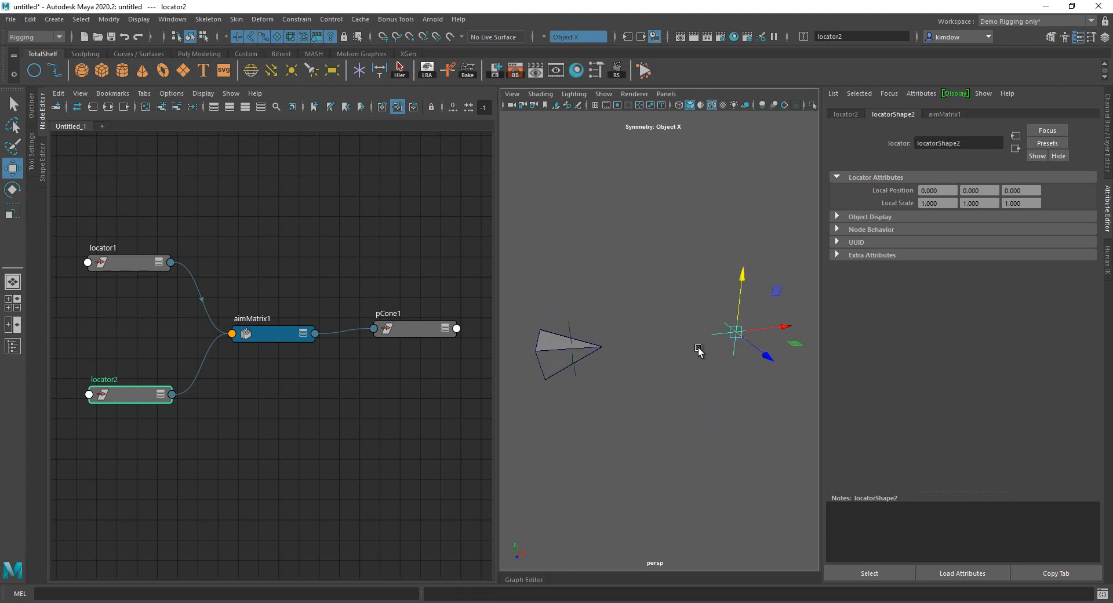
click(1106, 143)
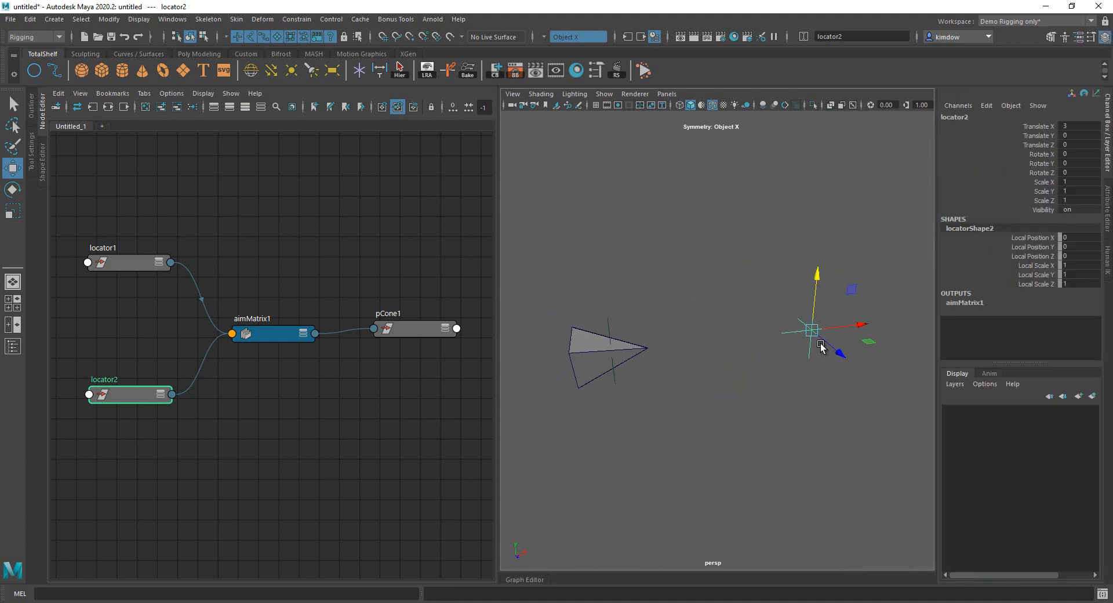
mouse_move(821, 347)
alt+mouse_down()
mouse_move(724, 367)
mouse_move(800, 350)
mouse_move(810, 328)
alt+mouse_up()
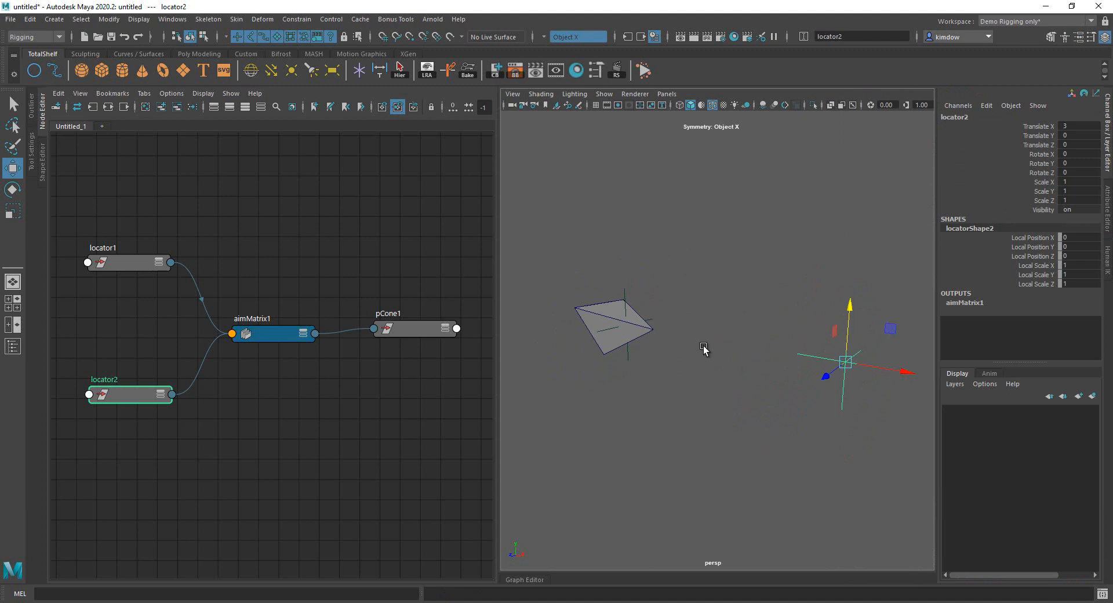
Try moving locator2 in the XY plane to about X 2.98, Y 4.81, and undo the move.
alt+drag(663, 380, 626, 378)
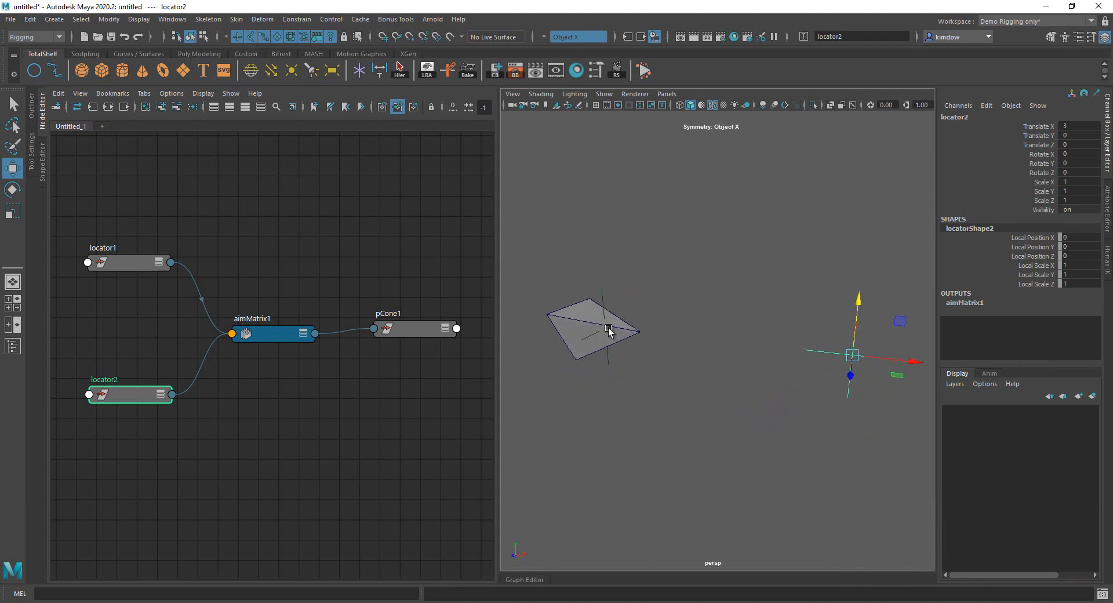
alt+drag(788, 382, 706, 378)
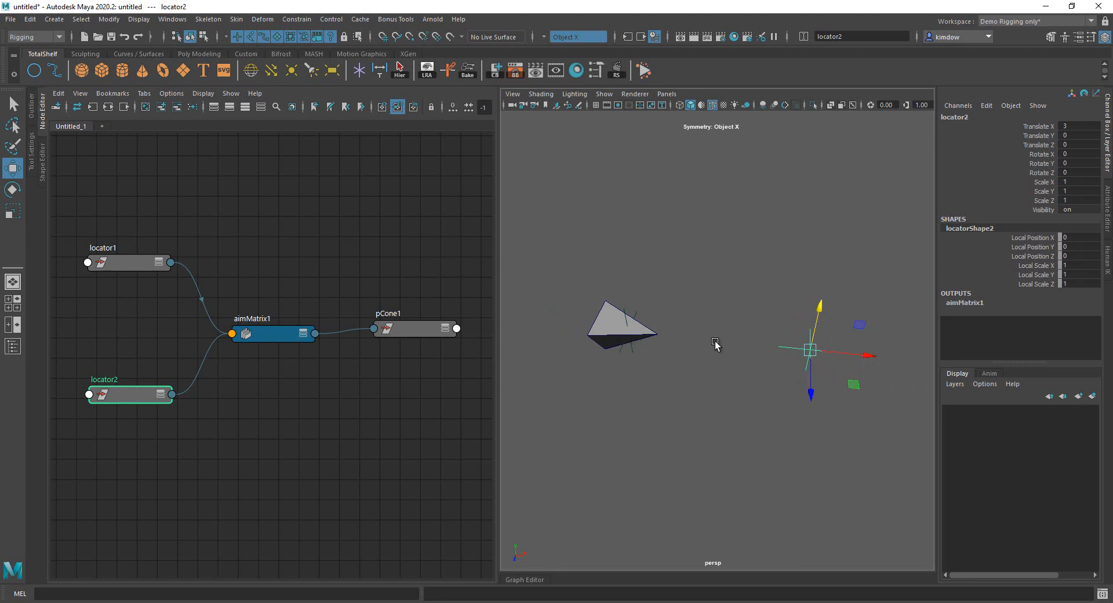
alt+drag(742, 370, 771, 308)
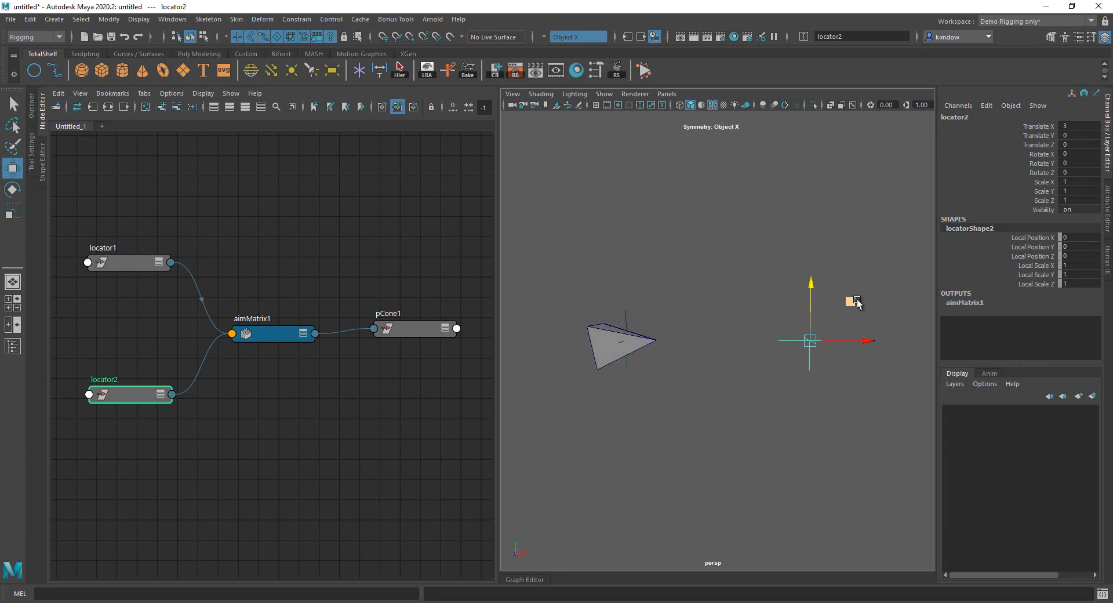
drag(857, 300, 751, 297)
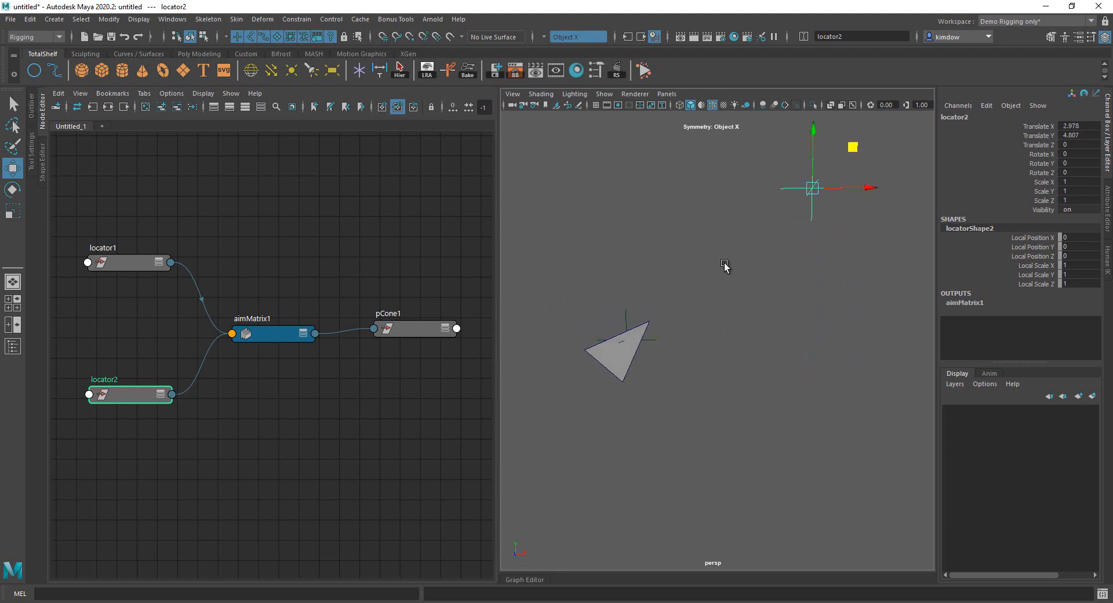
key(ctrl+z)
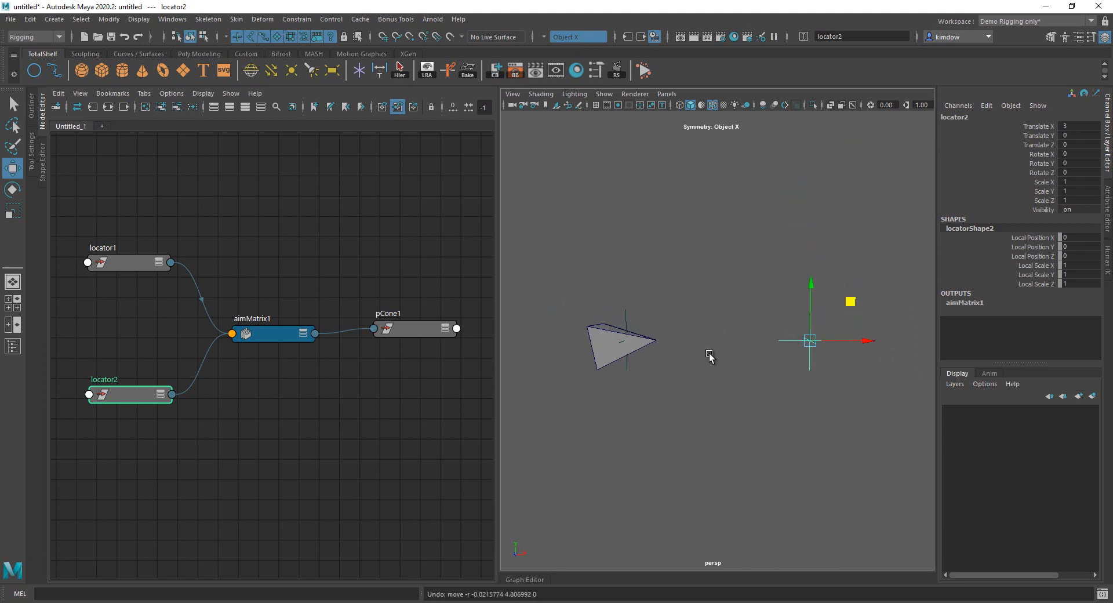
alt+drag(710, 354, 660, 359)
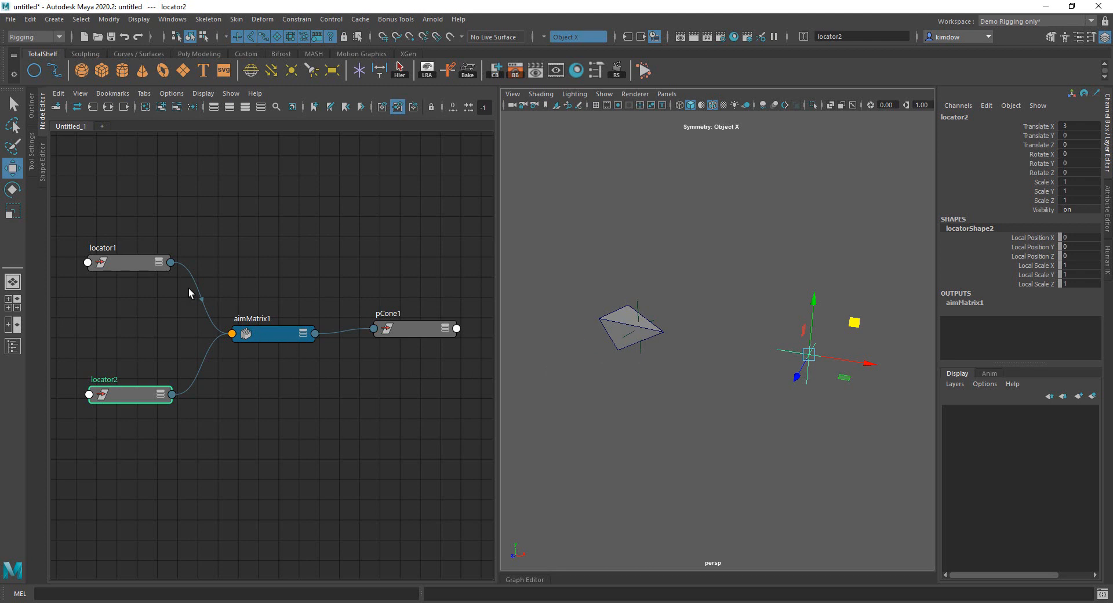
Add a blendMatrix node to the node graph above aimMatrix1, nudging the locator1 node slightly aside.
mouse_move(122, 262)
mouse_down()
mouse_move(127, 237)
mouse_move(124, 256)
mouse_up()
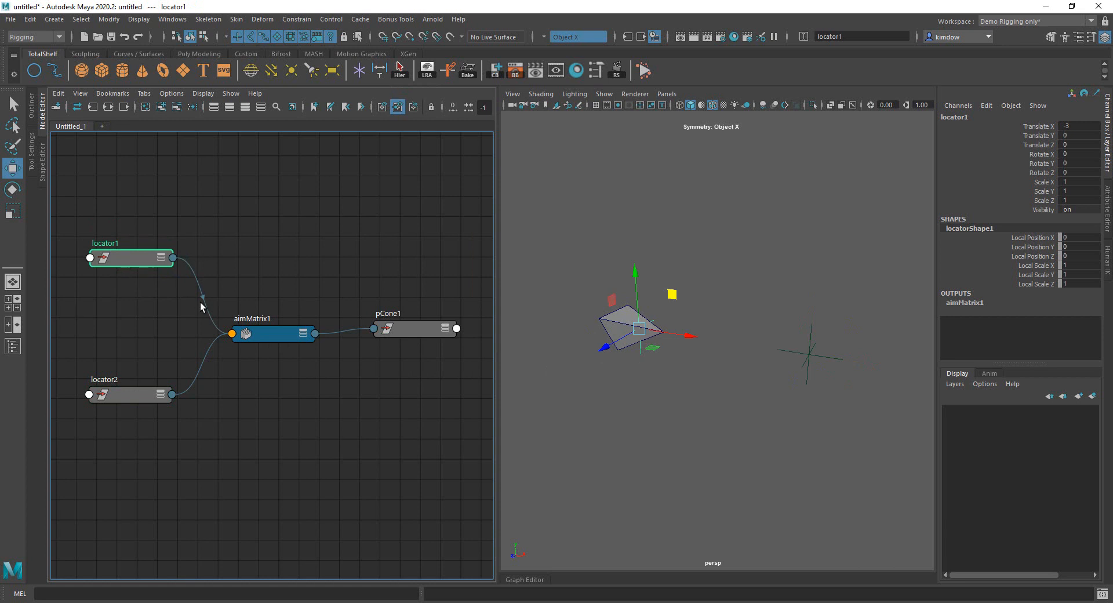
drag(142, 258, 135, 259)
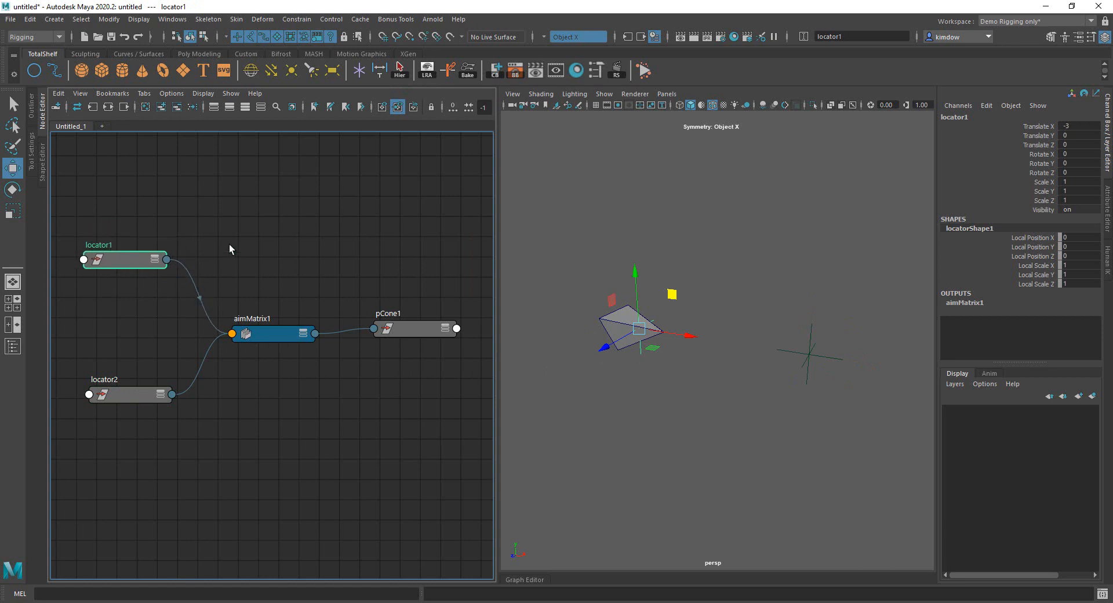
click(256, 225)
key(Tab)
text(blen)
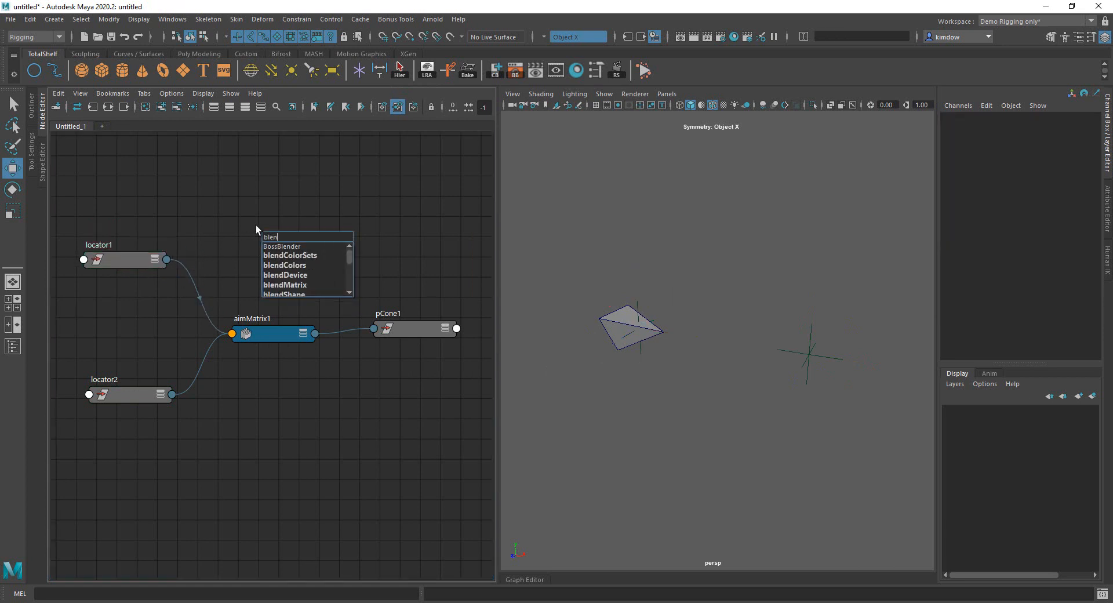
text(dm)
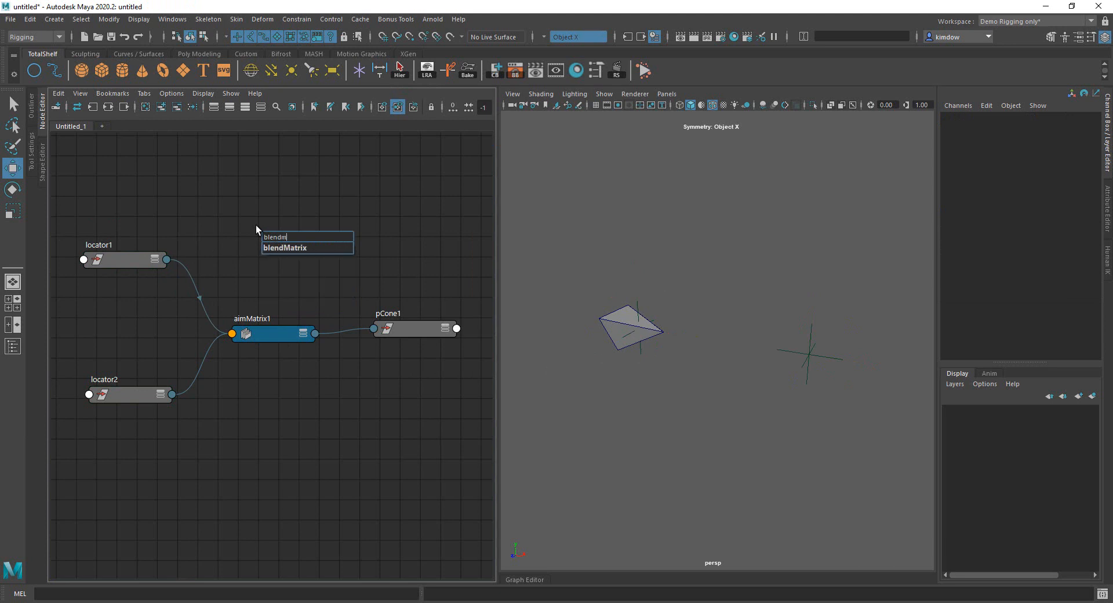
click(290, 247)
Shift the aimMatrix1 and pCone1 nodes away from the locators and disconnect locator1's world matrix from aimMatrix1.
click(140, 262)
click(112, 397)
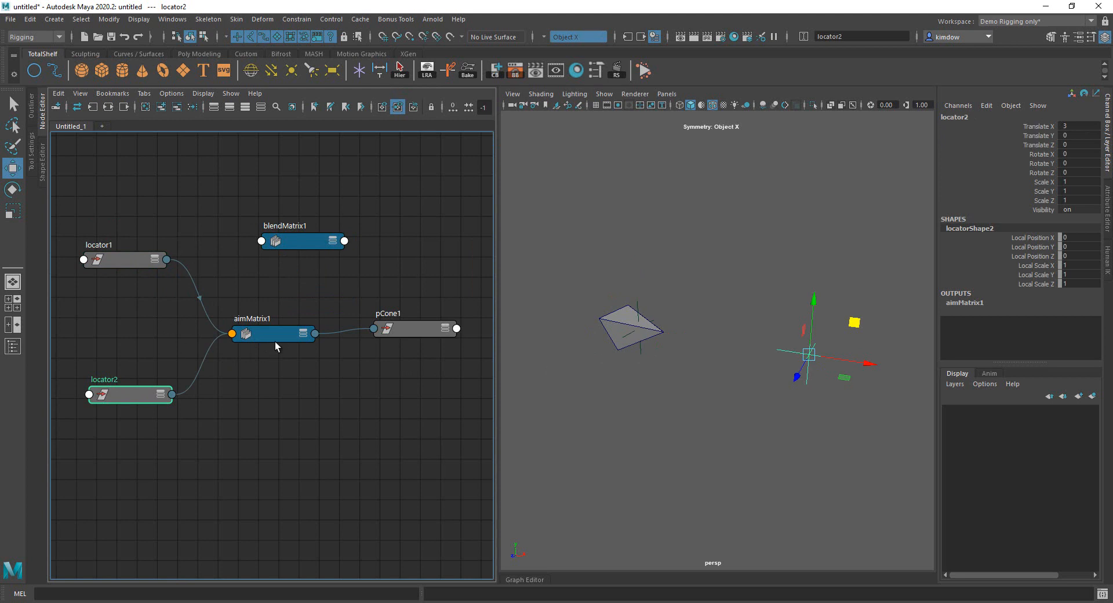
drag(275, 334, 304, 321)
drag(368, 340, 402, 351)
drag(323, 326, 374, 336)
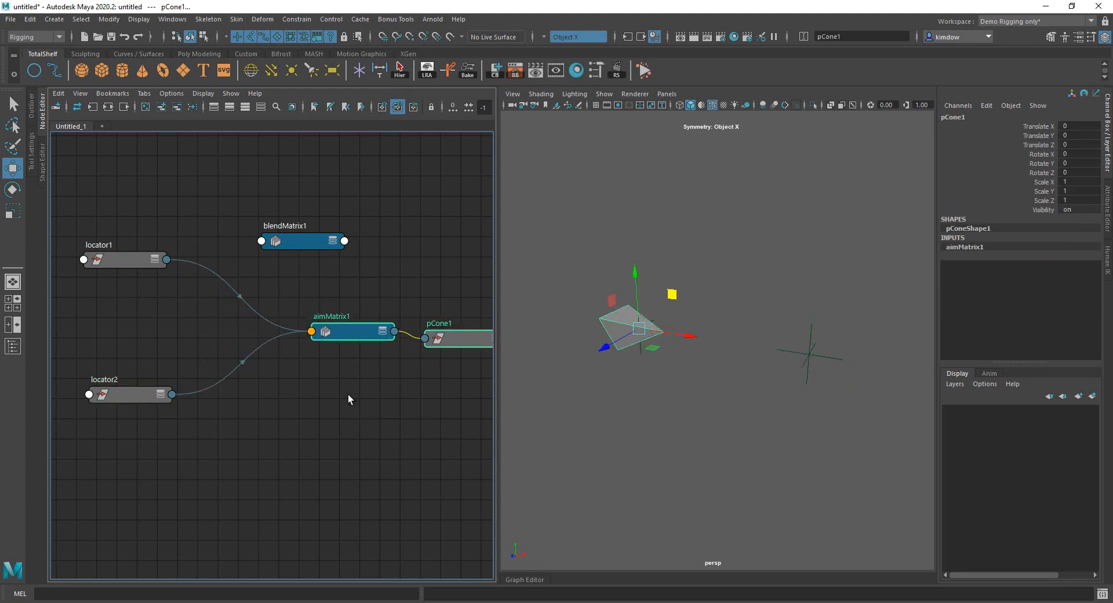
click(348, 395)
key(Delete)
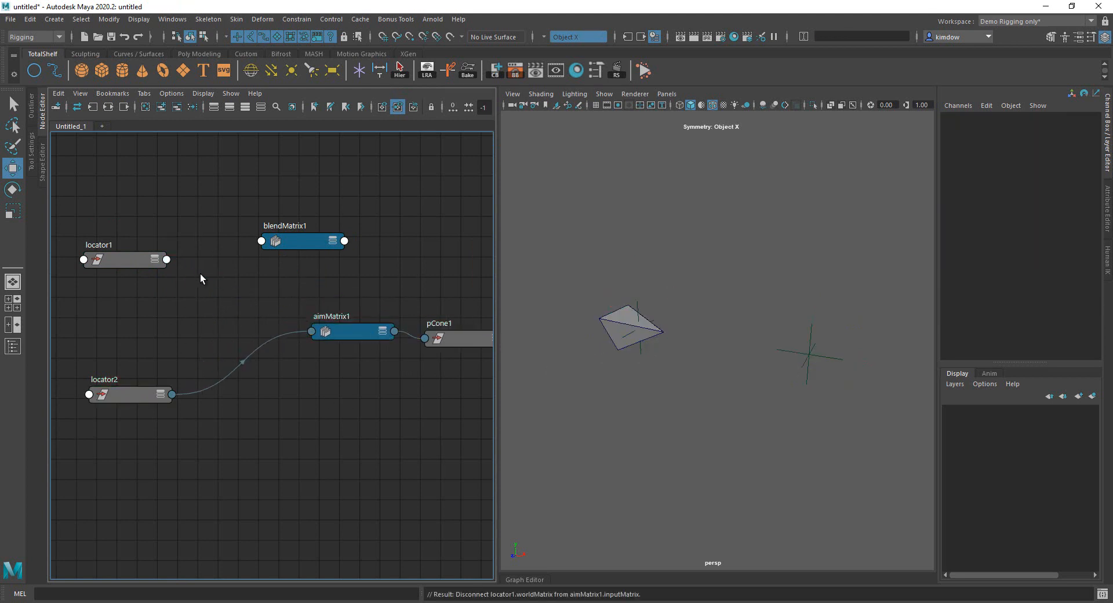
Connect locator1's worldMatrix to blendMatrix1's inputMatrix and reposition the blendMatrix1 node.
click(167, 260)
click(322, 432)
click(274, 242)
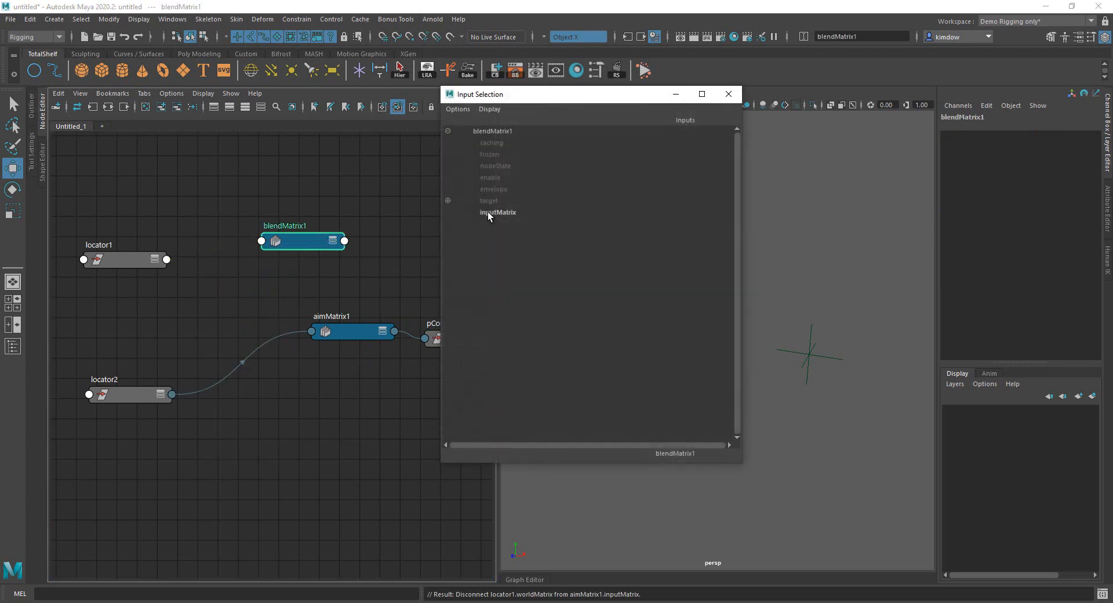
click(488, 212)
drag(305, 235, 269, 203)
Add a target item to blendMatrix1 and connect locator2's worldMatrix to target[0].targetMatrix.
key(ctrl+a)
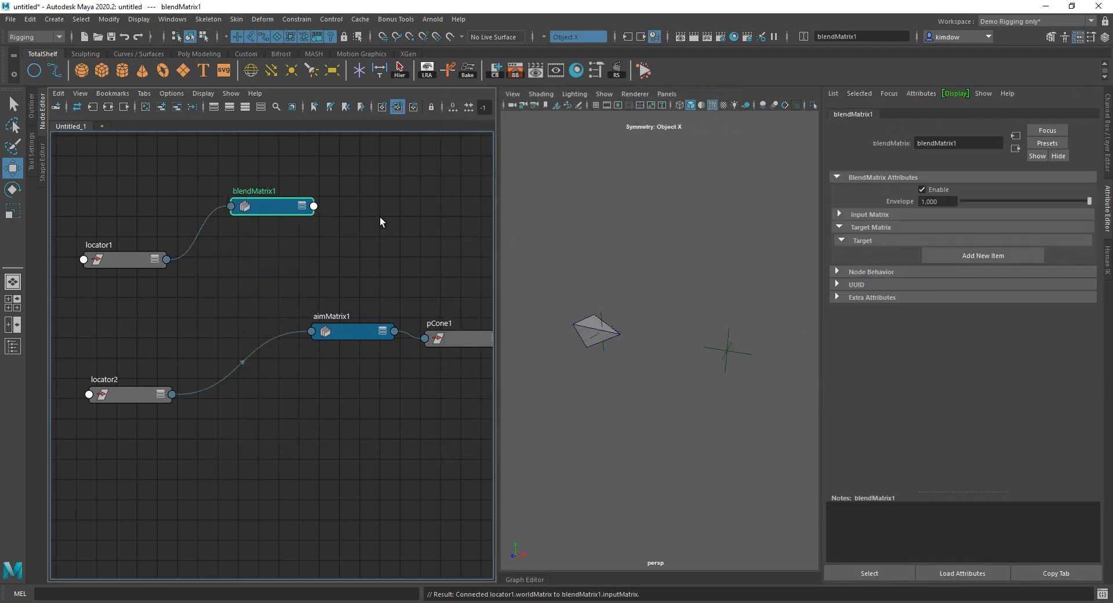
click(940, 253)
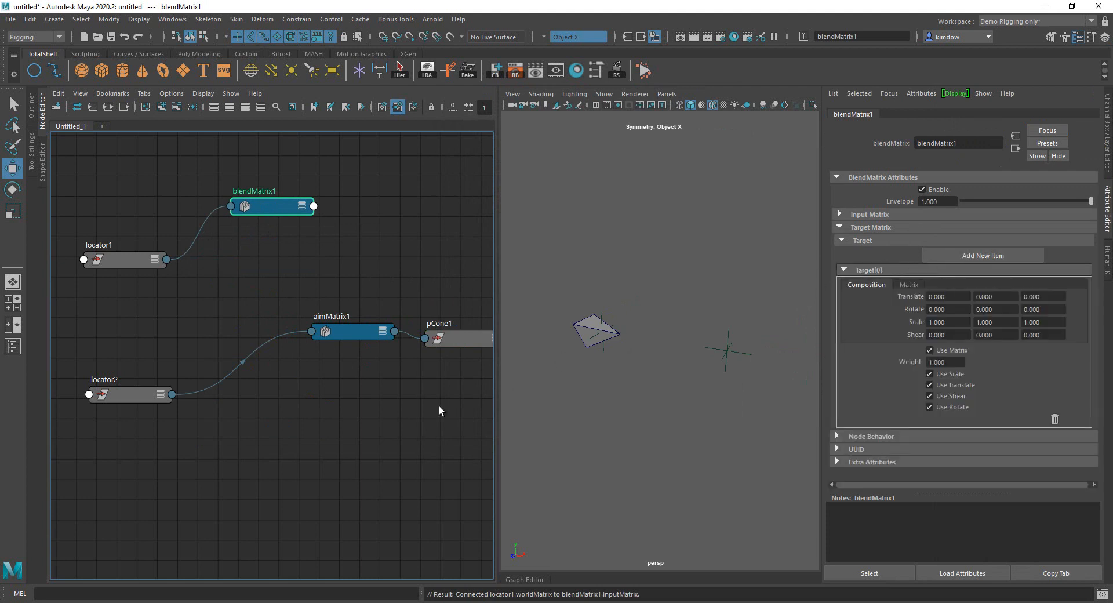
click(172, 394)
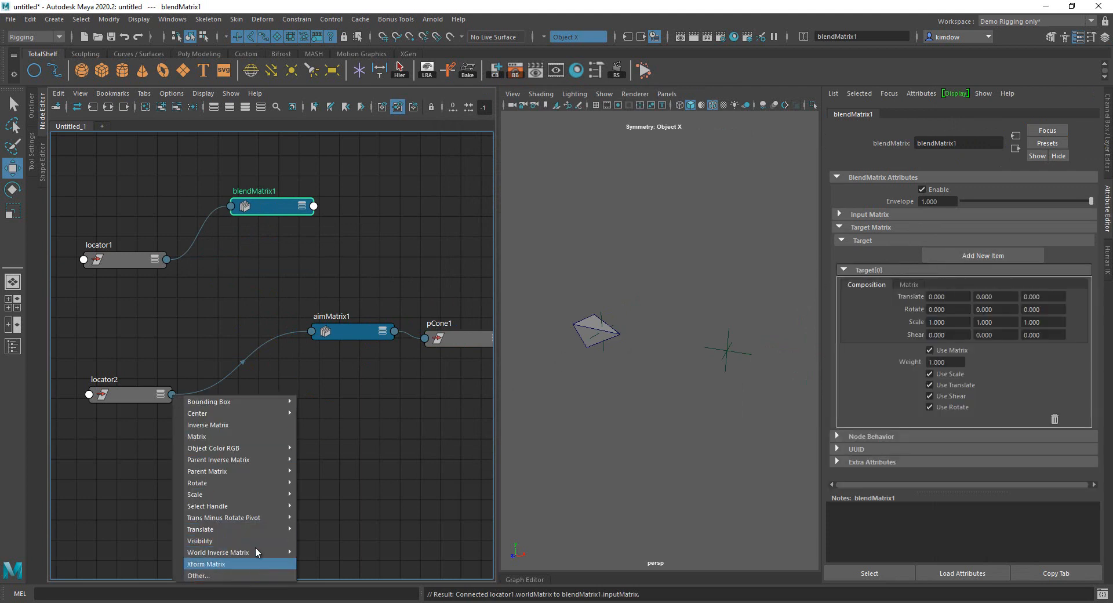
mouse_move(256, 550)
click(242, 574)
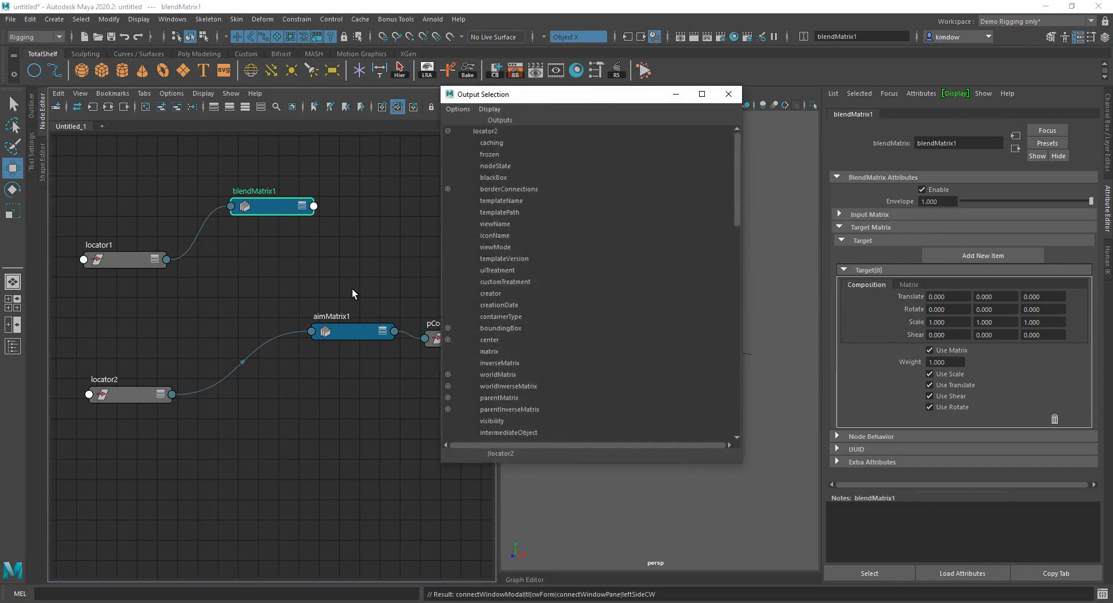
scroll(604, 343, down, 3)
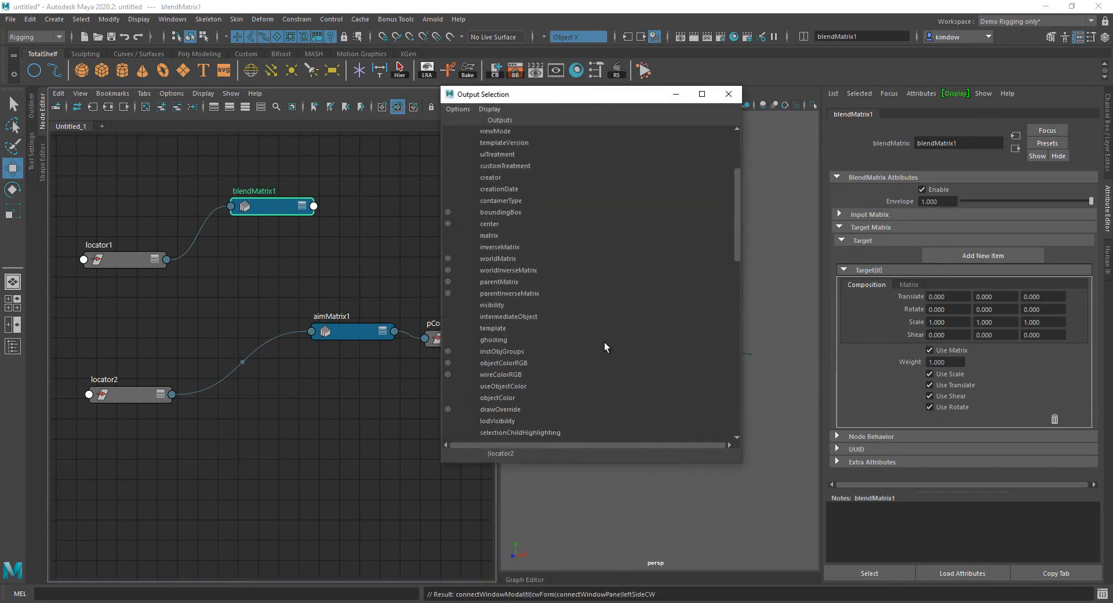
scroll(588, 363, down, 3)
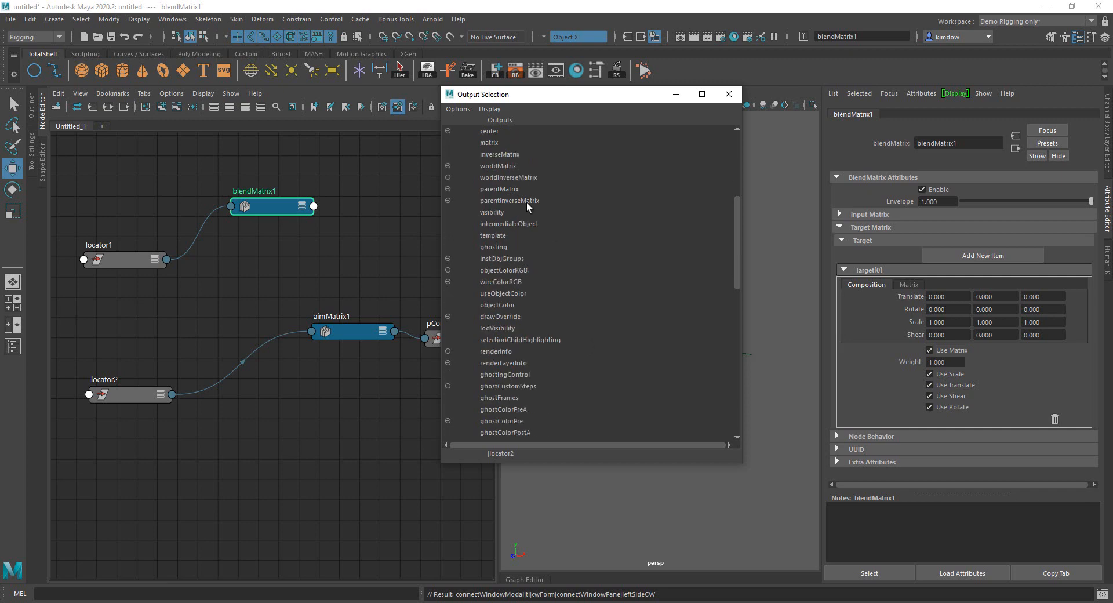
click(507, 165)
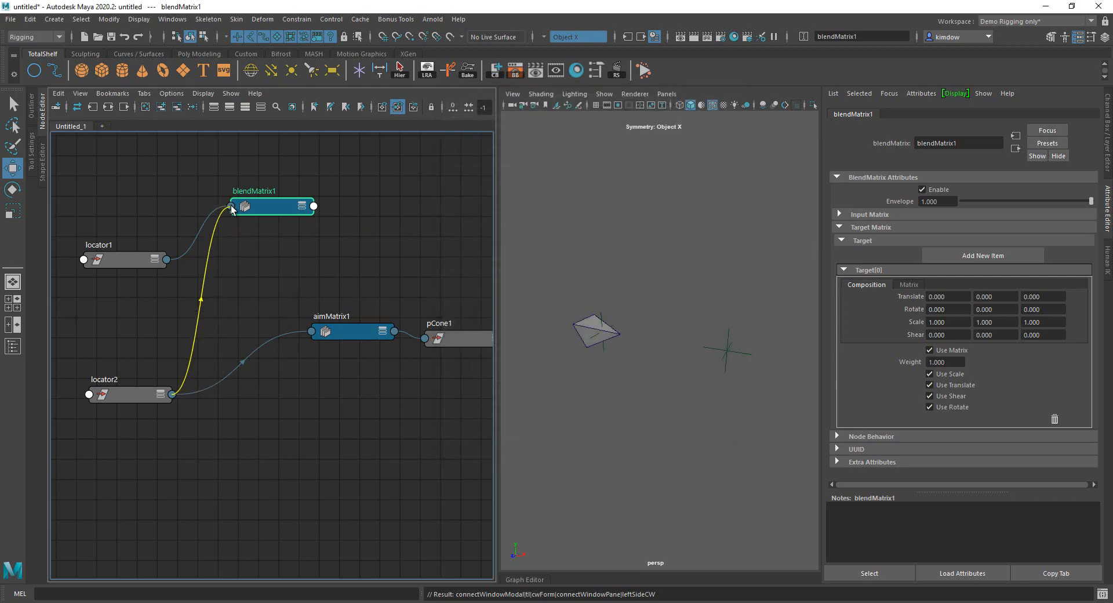
click(232, 205)
click(258, 213)
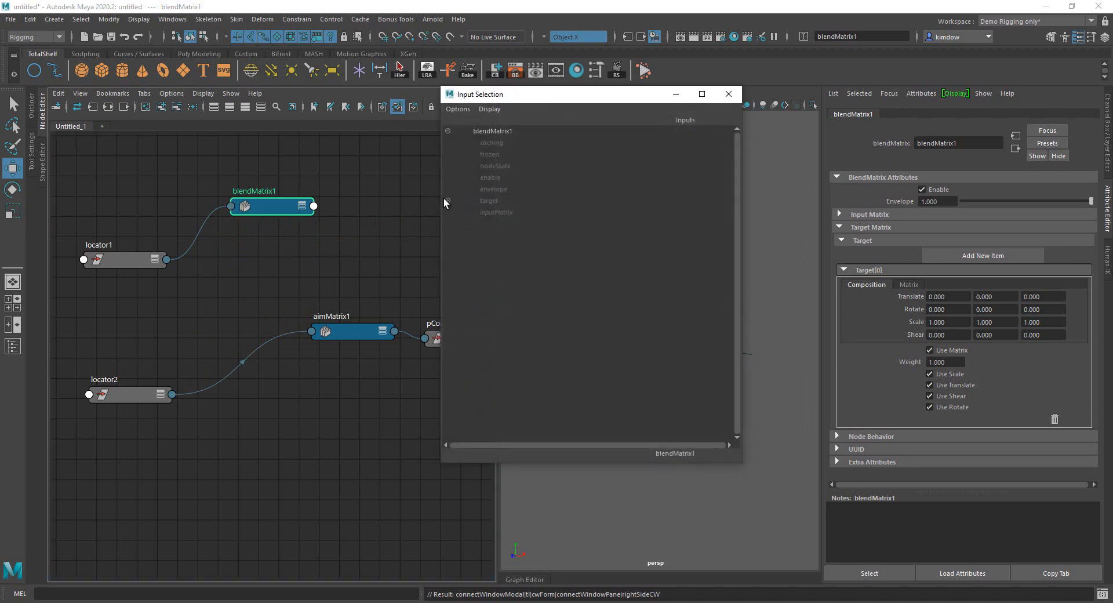
click(447, 213)
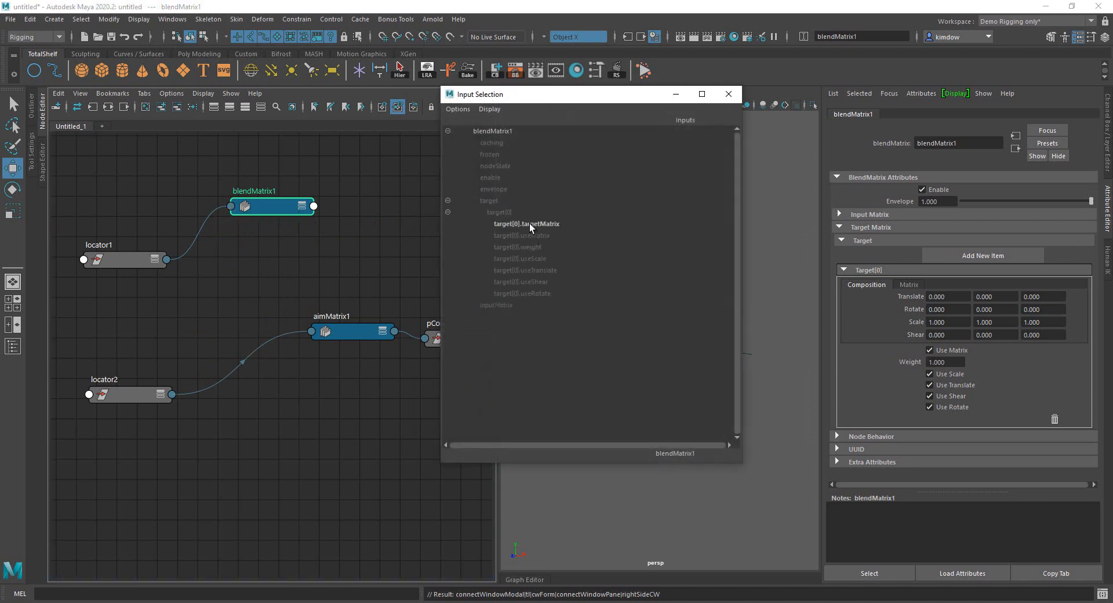
click(530, 224)
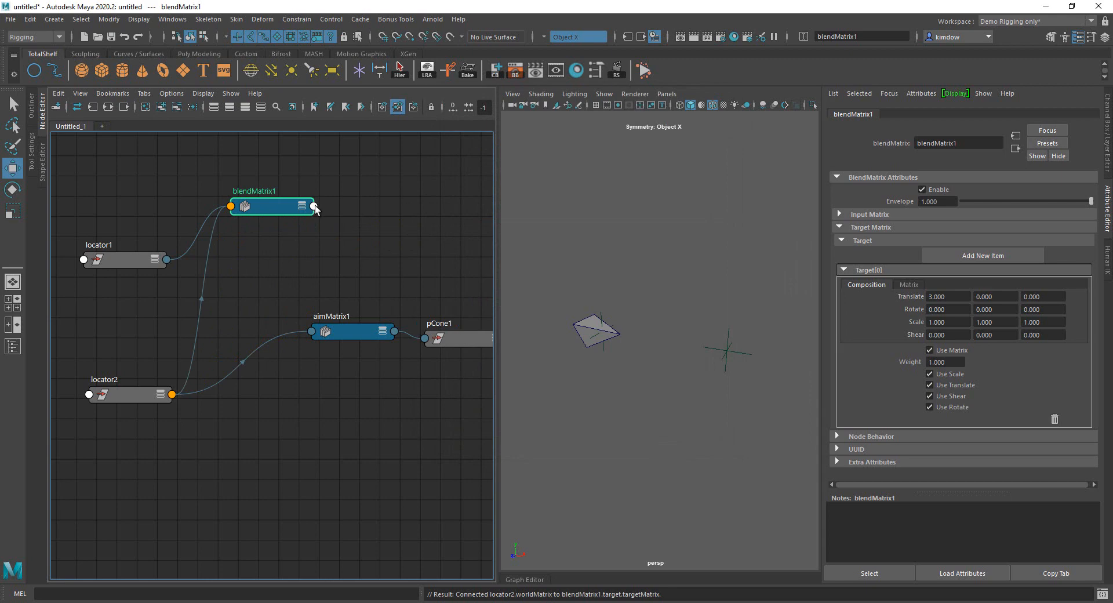
Connect blendMatrix1's outputMatrix to aimMatrix1's inputMatrix.
drag(315, 206, 312, 330)
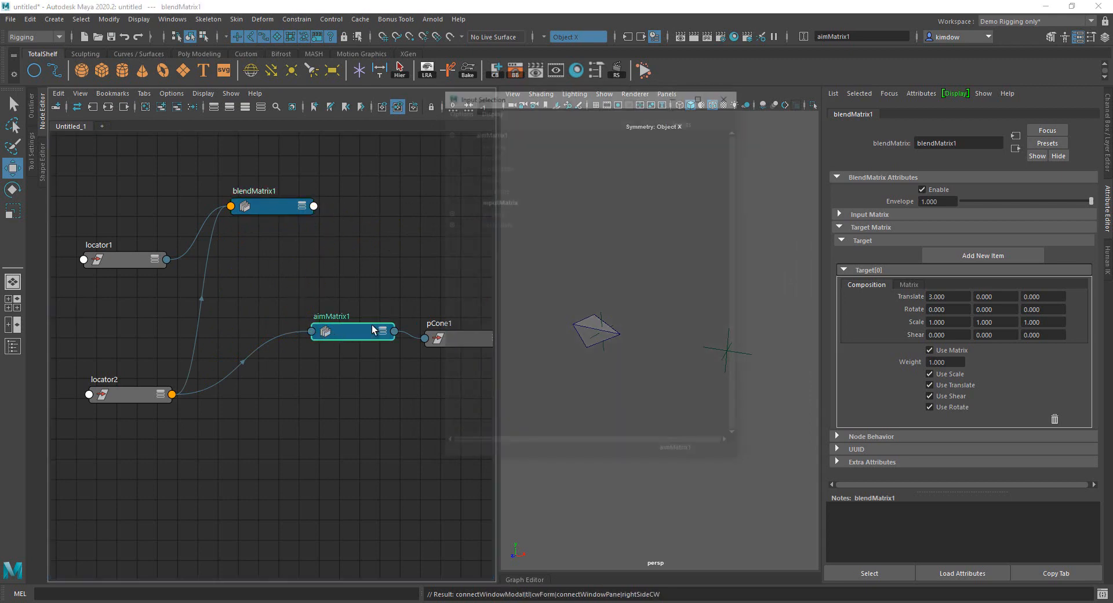
click(510, 204)
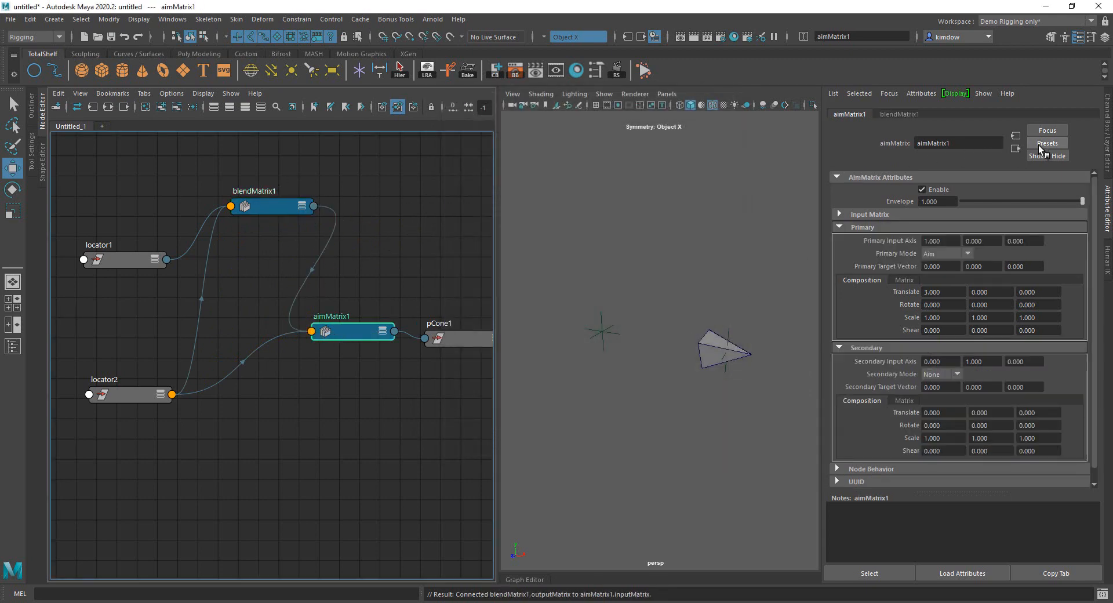
alt+drag(640, 354, 674, 358)
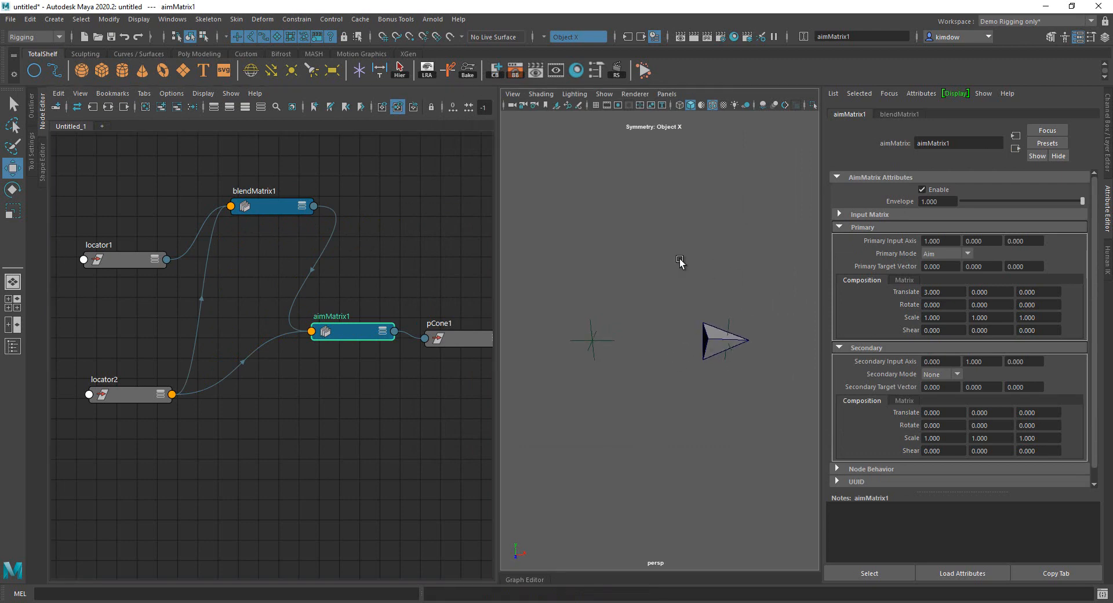
Set blendMatrix1's envelope to 0.5 so the cone blends halfway between the two locators.
click(266, 205)
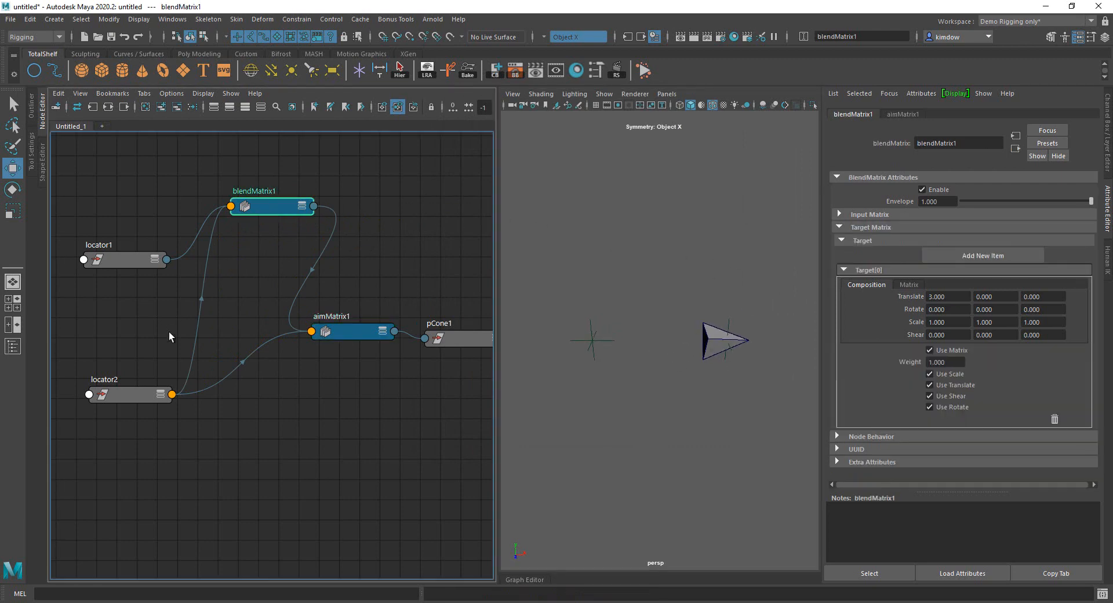
click(942, 202)
text(0.5)
key(Return)
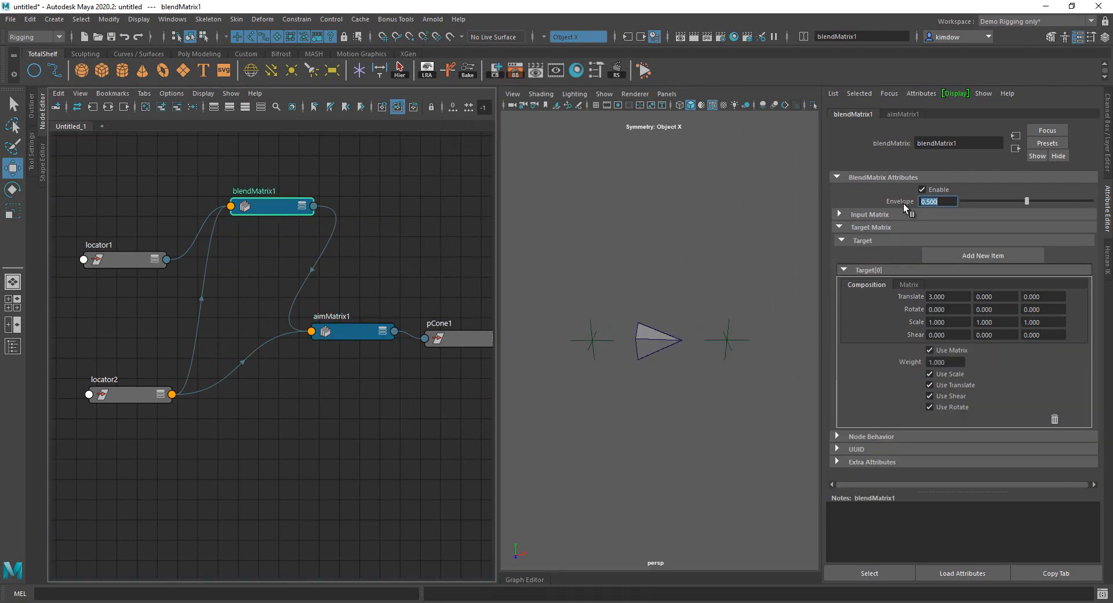
Test the blended aim setup by moving locator2 in the viewport, and undo the move.
click(1109, 155)
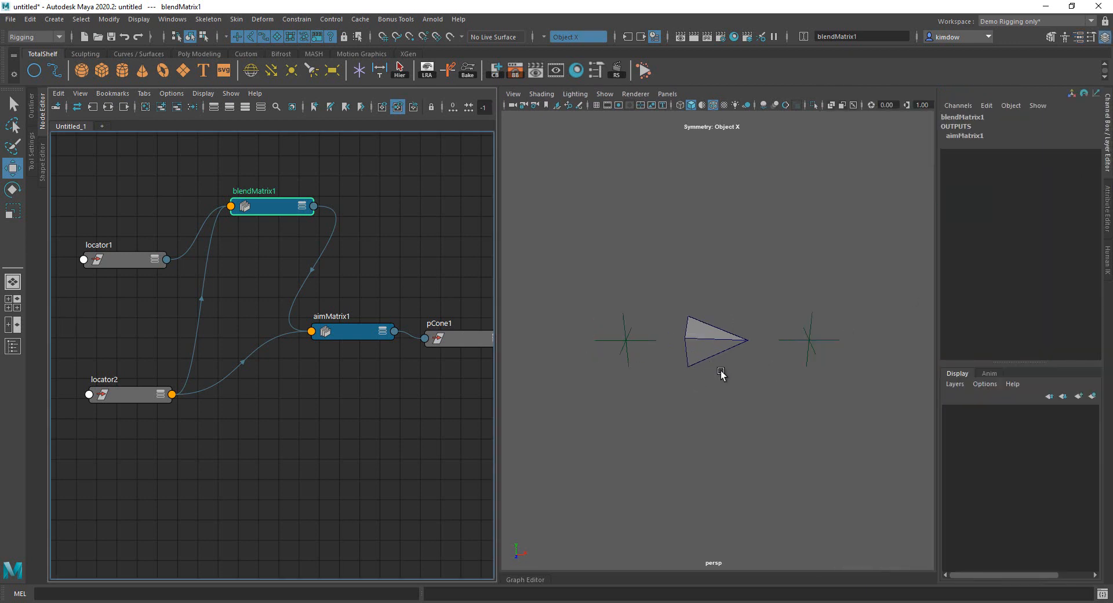
drag(772, 297, 808, 402)
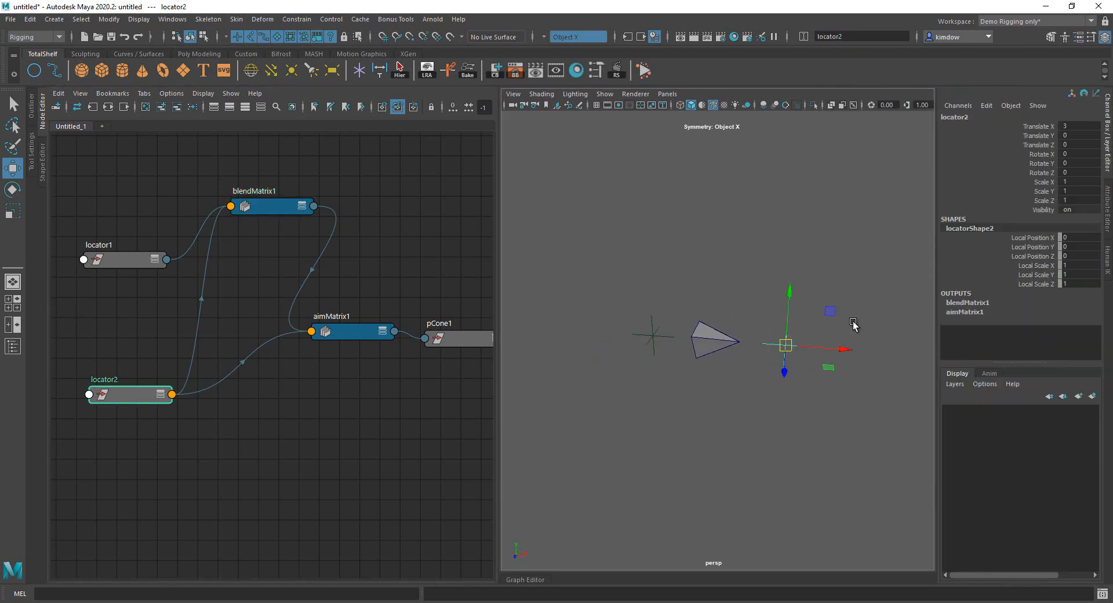
middle_drag(834, 313, 840, 238)
drag(841, 235, 804, 223)
key(ctrl+z)
Move locator1 in the XY plane to about X -4.65, Y 5.95, and test moving locator2 as well.
drag(628, 294, 663, 370)
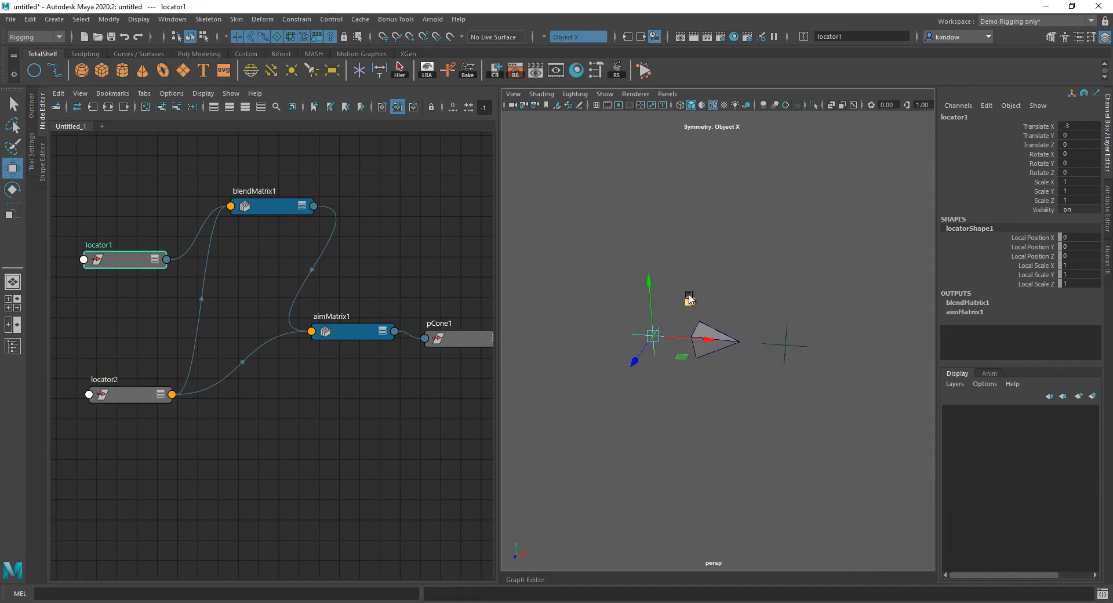
drag(690, 301, 639, 157)
drag(749, 290, 823, 412)
drag(830, 311, 733, 290)
Try rotating locator1 and scaling it uniformly to about 4.23, and undo the scaling.
key(e)
drag(652, 192, 561, 241)
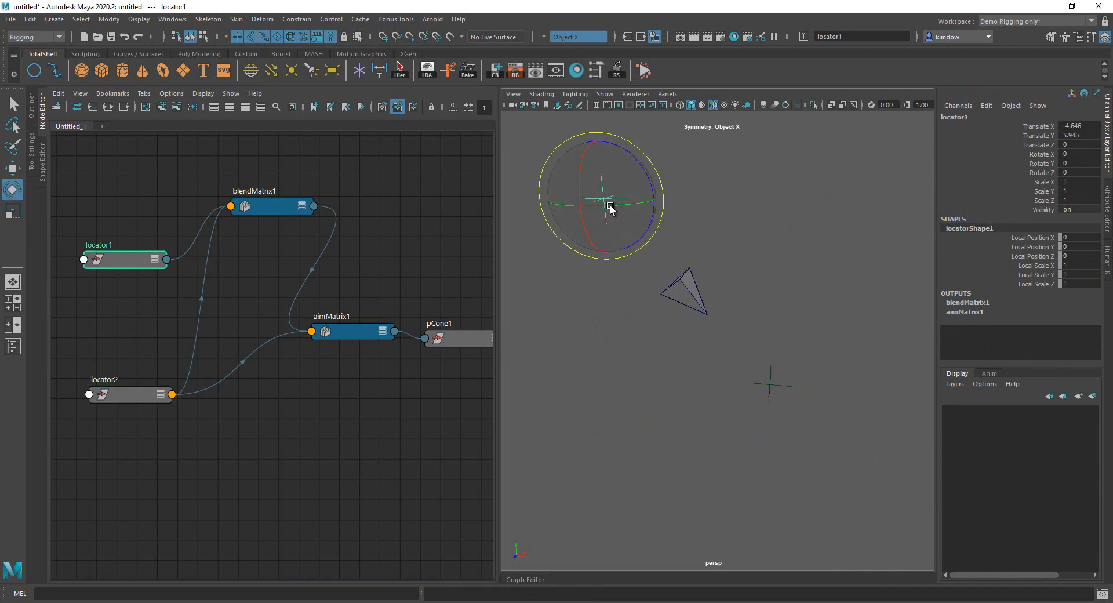
key(r)
middle_drag(648, 186, 744, 156)
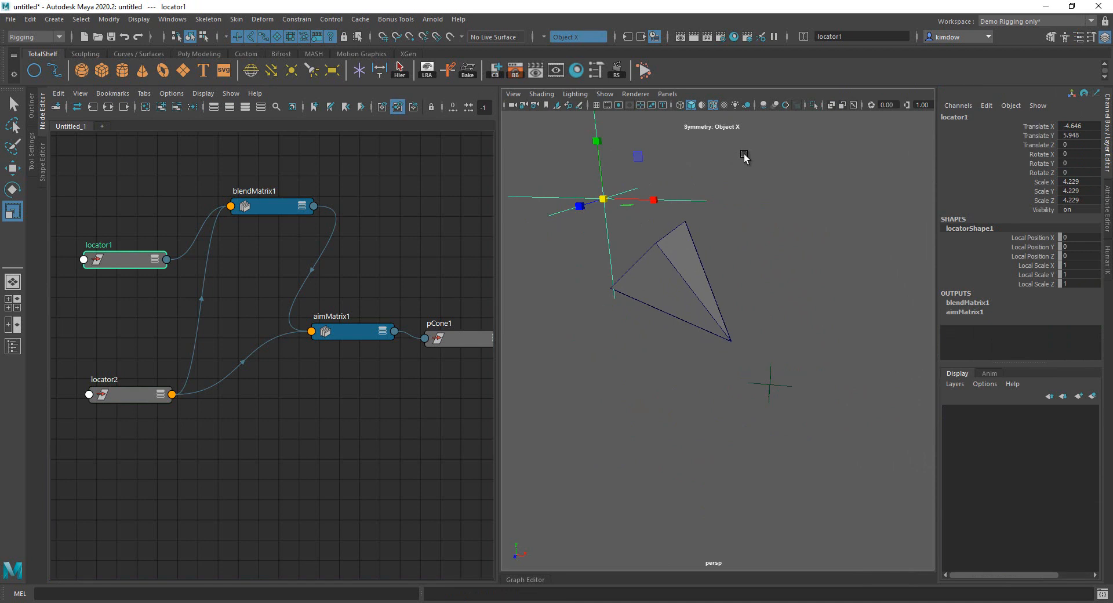
key(ctrl+z)
key(e)
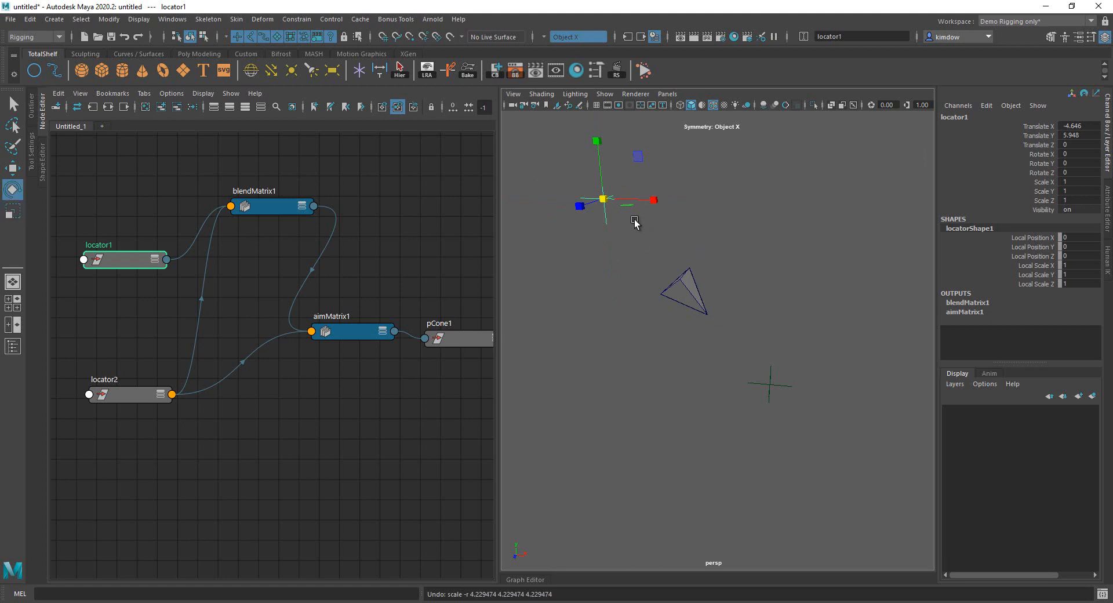
Try freely rotating locator1 in the viewport, and undo the rotation.
drag(626, 188, 651, 313)
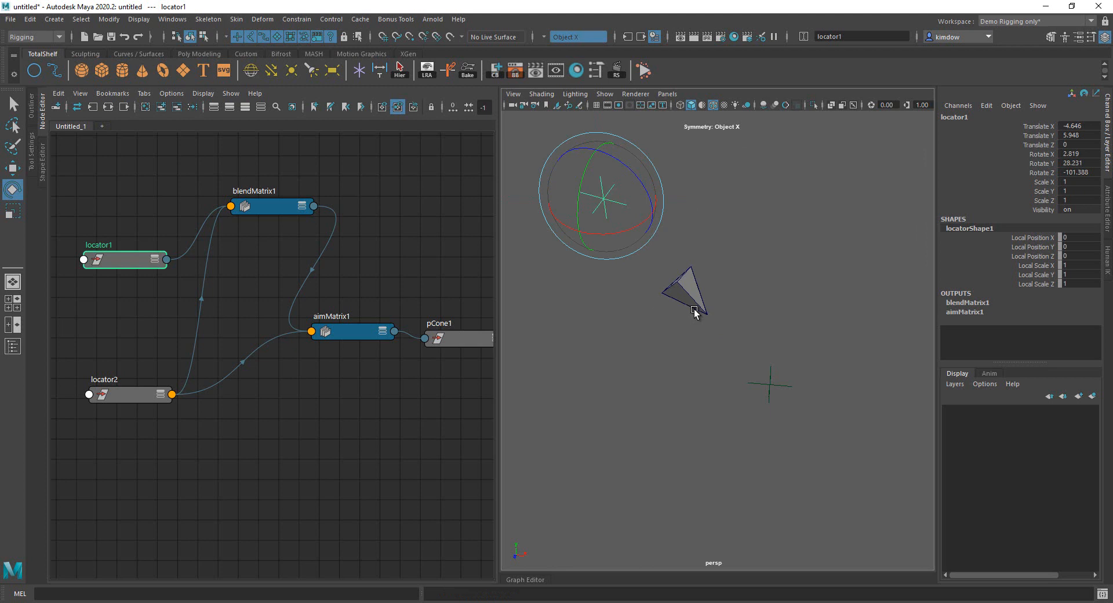
key(ctrl+z)
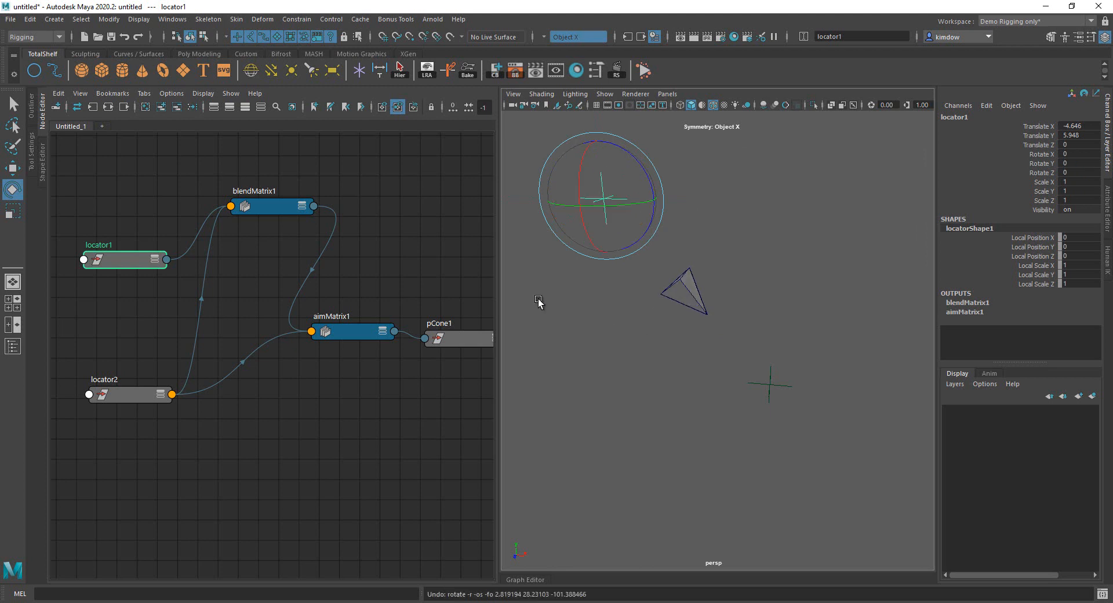
Add a pickMatrix node to the node graph.
click(355, 267)
key(Tab)
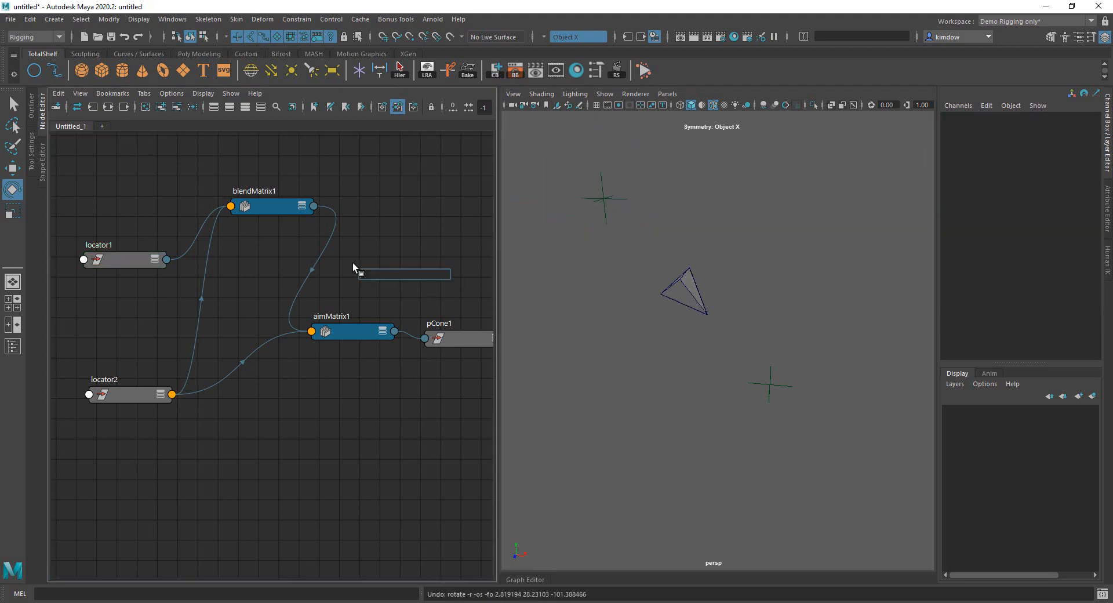
text(pick)
click(388, 287)
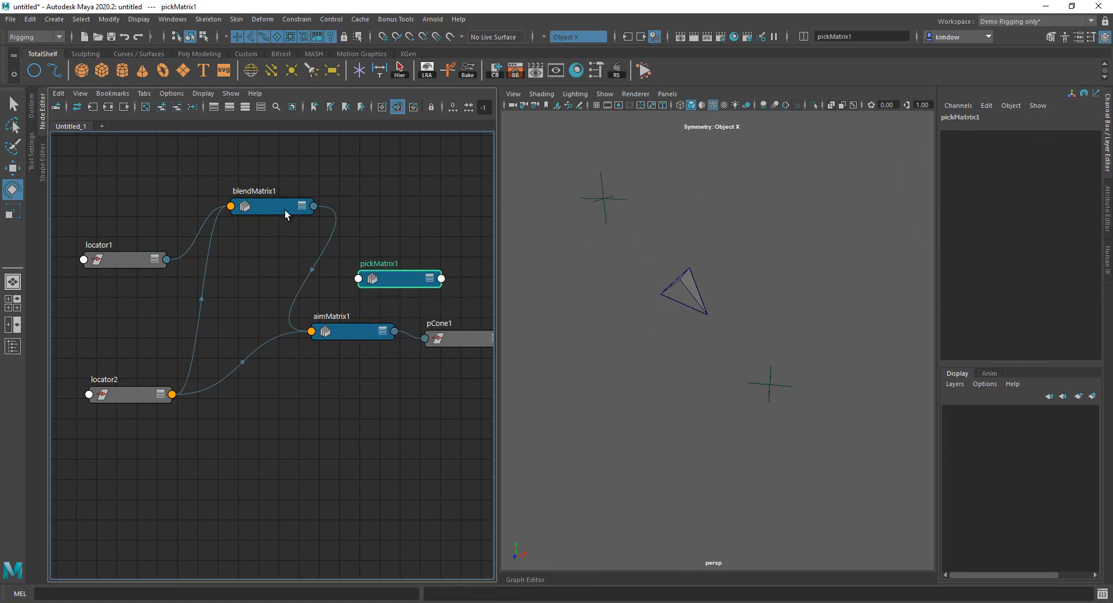
Rearrange the locator1, locator2 and blendMatrix1 nodes to make room for pickMatrix1 before aimMatrix1.
drag(284, 210, 262, 212)
drag(141, 260, 93, 189)
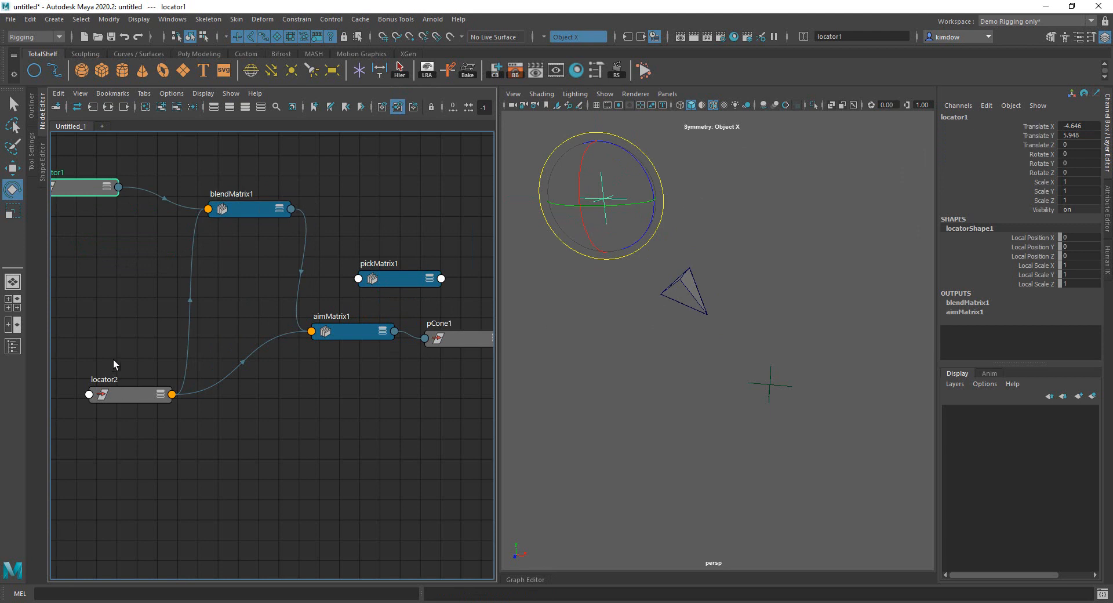
drag(117, 392, 40, 417)
drag(236, 211, 138, 254)
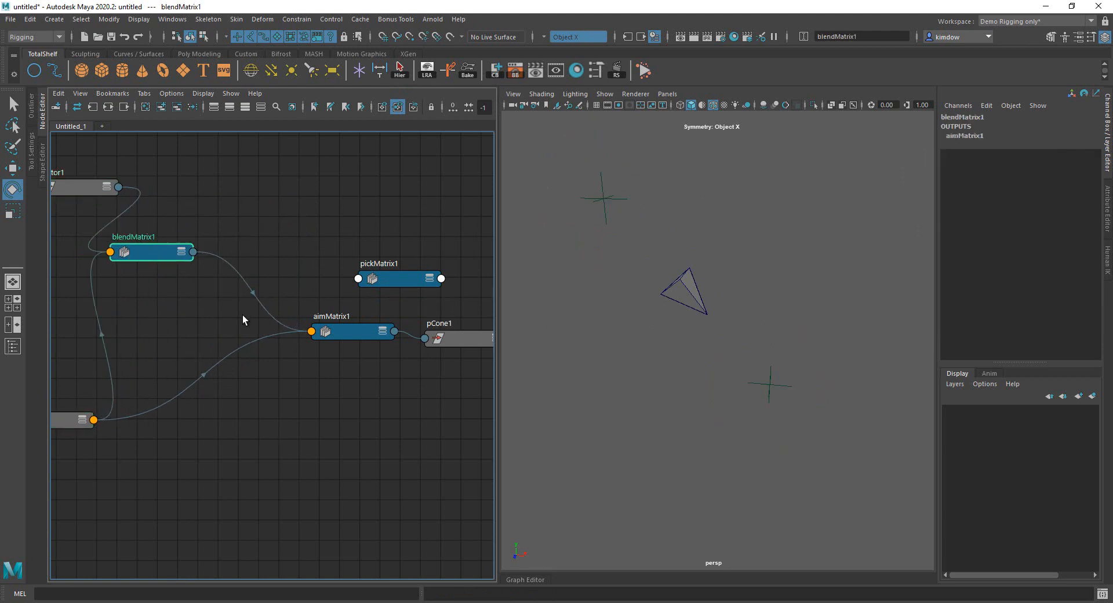
Connect blendMatrix1's outputMatrix to pickMatrix1's inputMatrix, and pickMatrix1's outputMatrix to aimMatrix1's inputMatrix.
drag(267, 313, 313, 331)
click(384, 286)
click(496, 177)
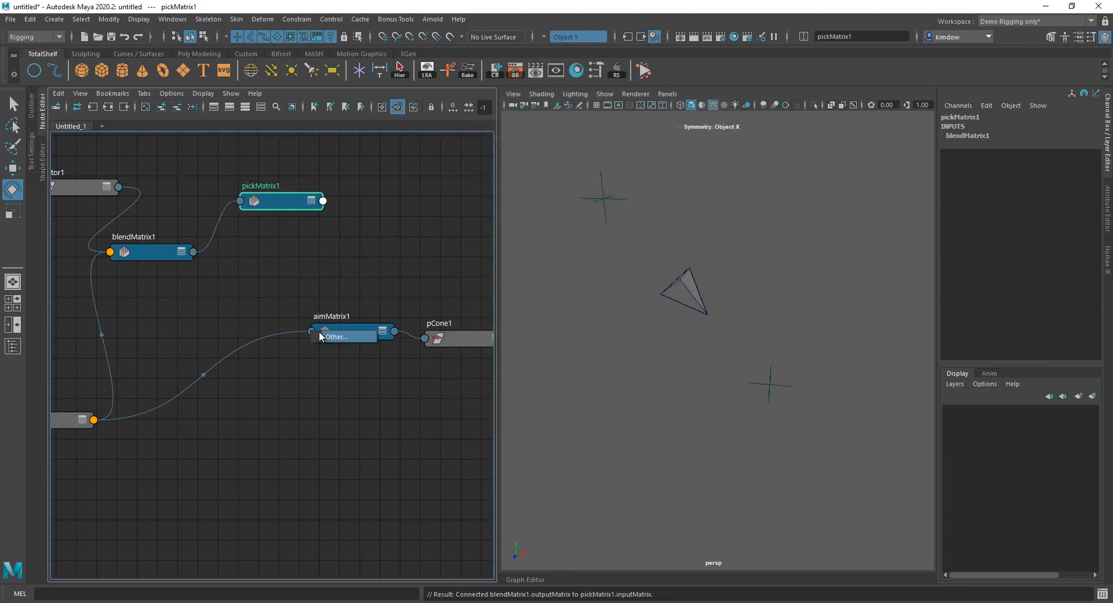
click(320, 335)
click(515, 200)
Turn off Use Scale and Use Shear in pickMatrix1's attributes.
double_click(269, 200)
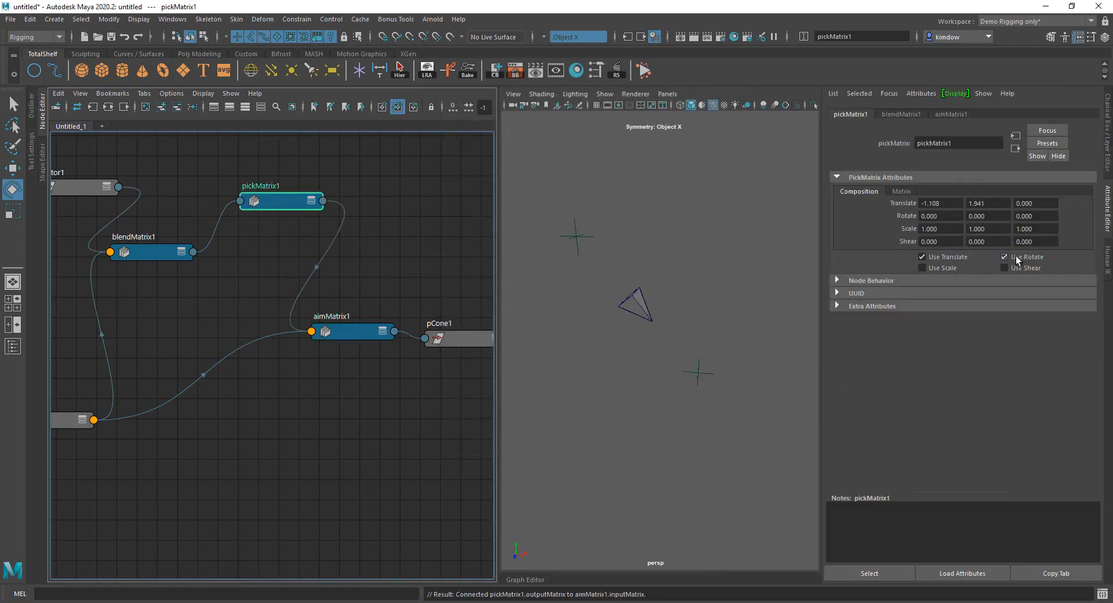
click(1107, 168)
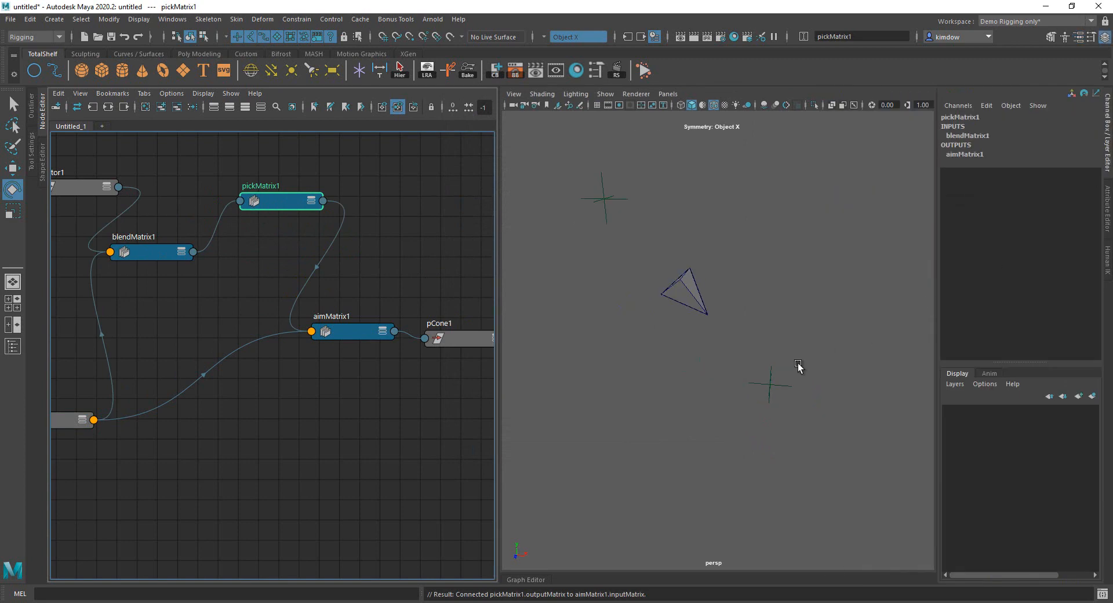
Test the pickMatrix setup by moving locator1 in the XY plane, rotating it and scaling it uniformly, undoing the rotation and scaling.
click(609, 212)
key(w)
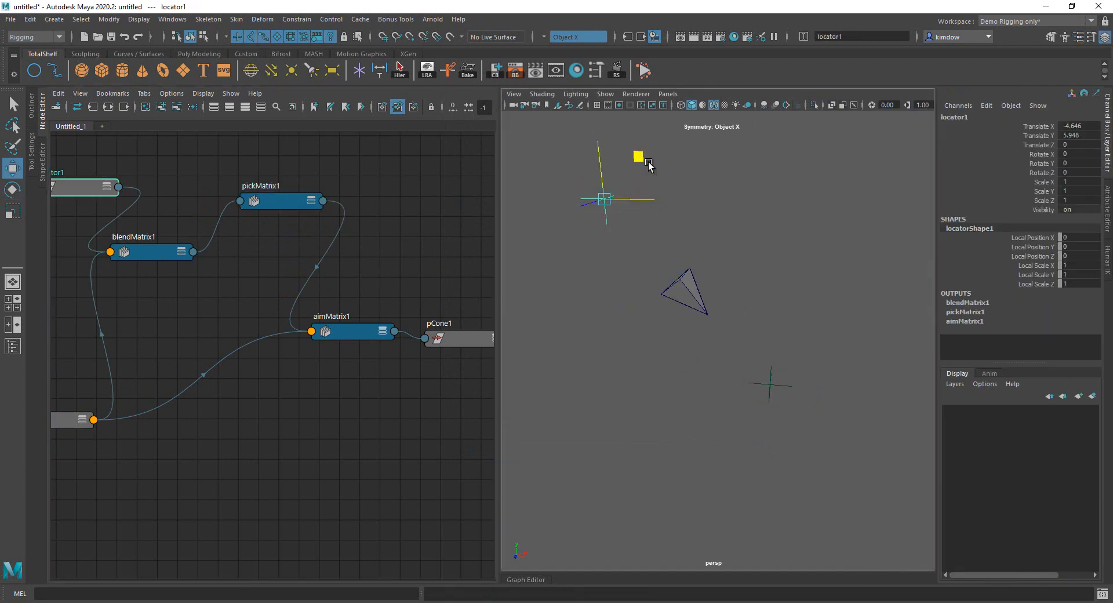
drag(648, 165, 646, 278)
key(e)
key(ctrl+z)
key(r)
drag(607, 242, 723, 181)
key(ctrl+z)
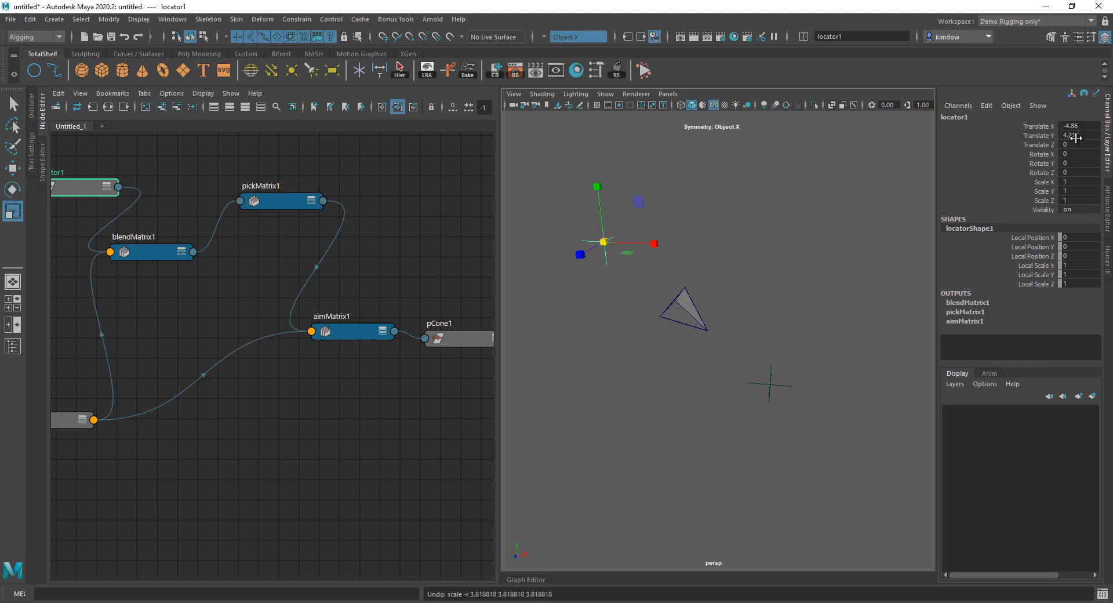
Set locator1's Translate X and Translate Y to 0, and move it along X to -4.
drag(1076, 137, 1072, 137)
double_click(1084, 126)
text(0)
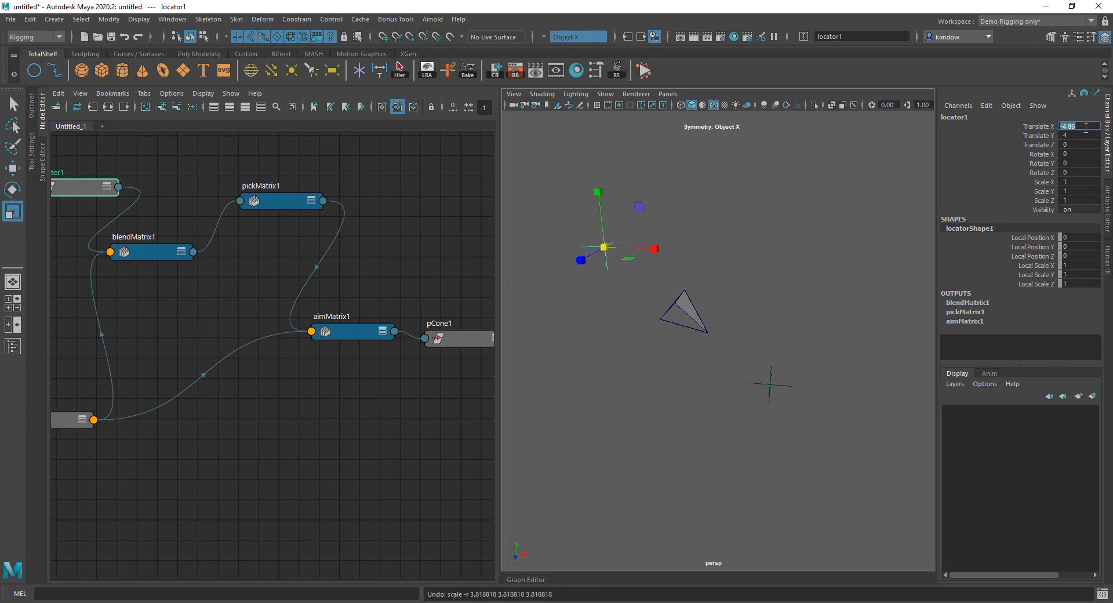
key(Return)
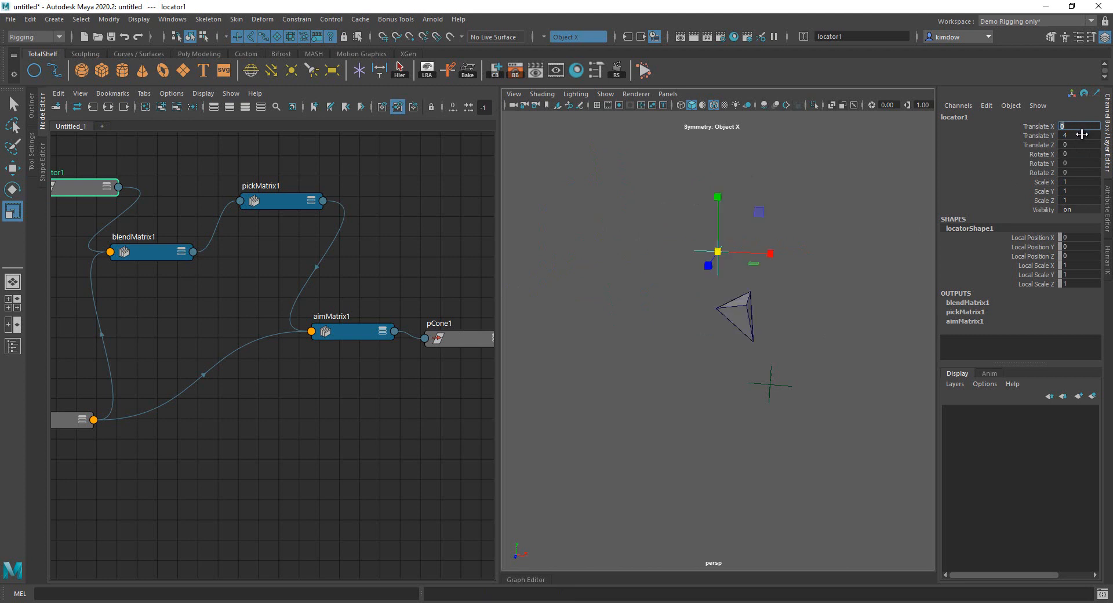
double_click(1082, 135)
key(Return)
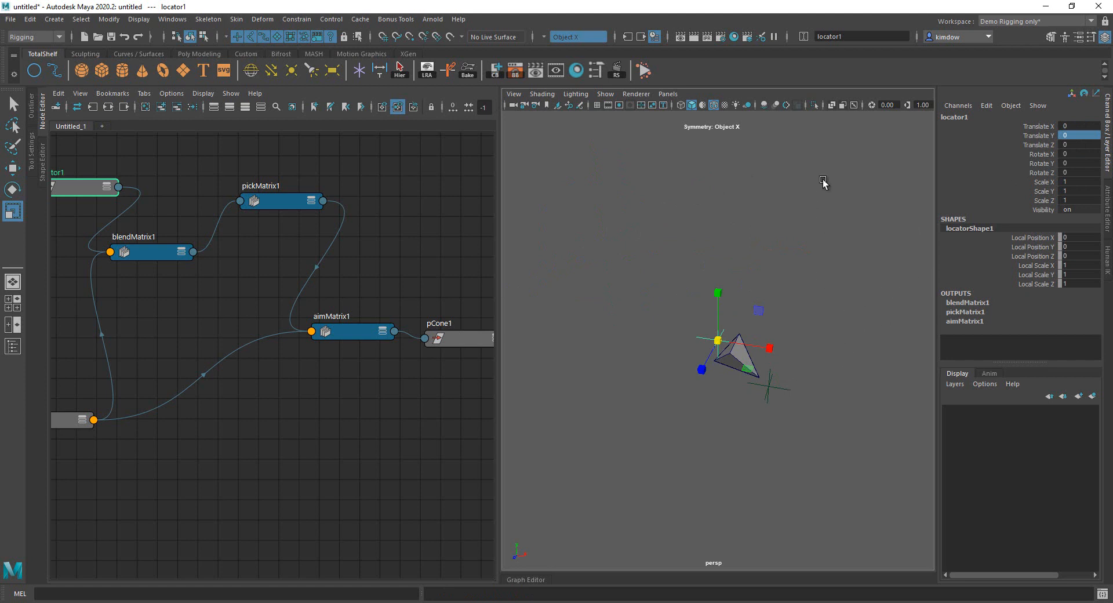
key(w)
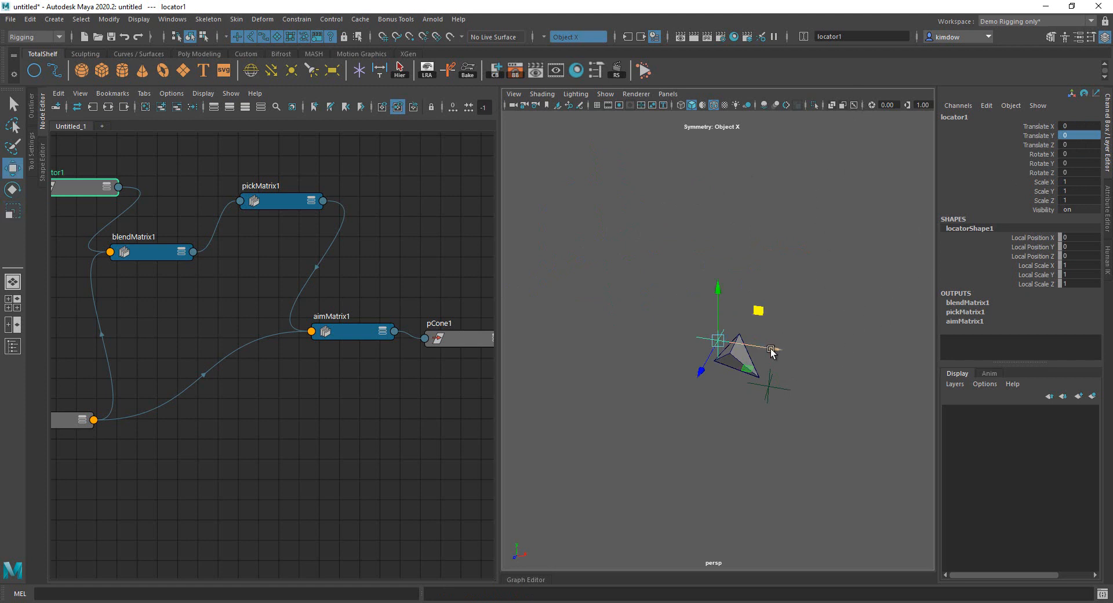
drag(769, 348, 630, 331)
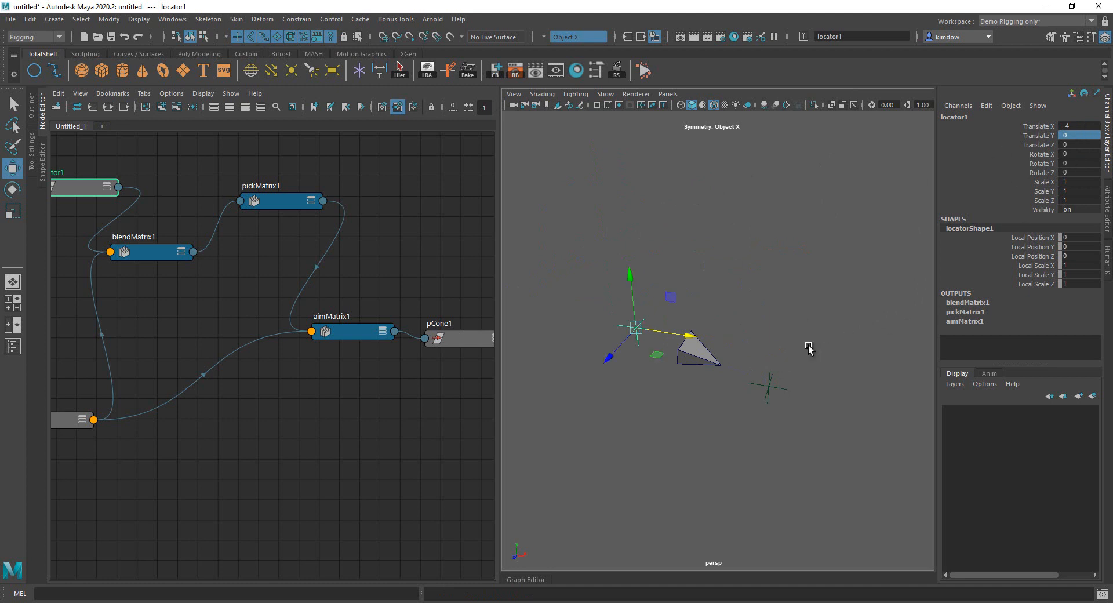
Set locator2's Translate Y to 0 and Translate X to 4, and deselect it.
drag(812, 343, 732, 419)
text(066)
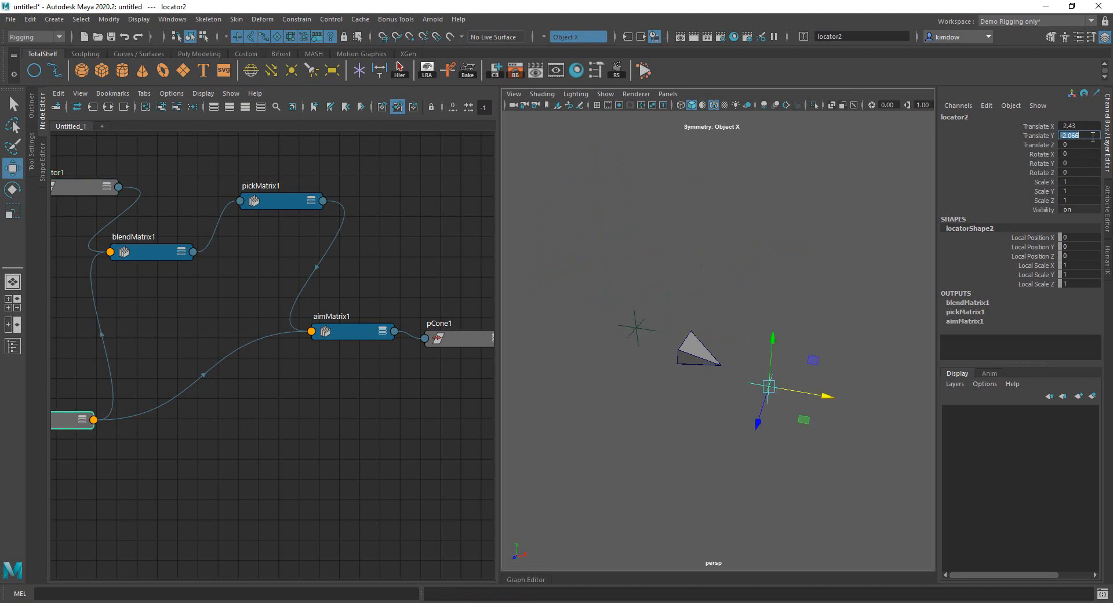
key(Return)
double_click(1082, 126)
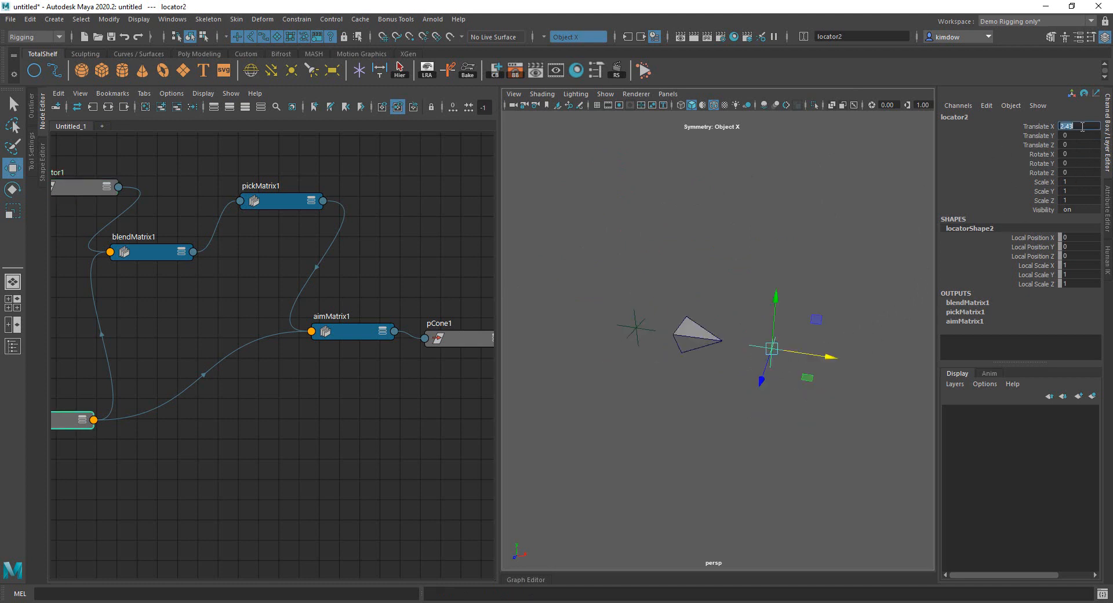
key(Return)
click(730, 260)
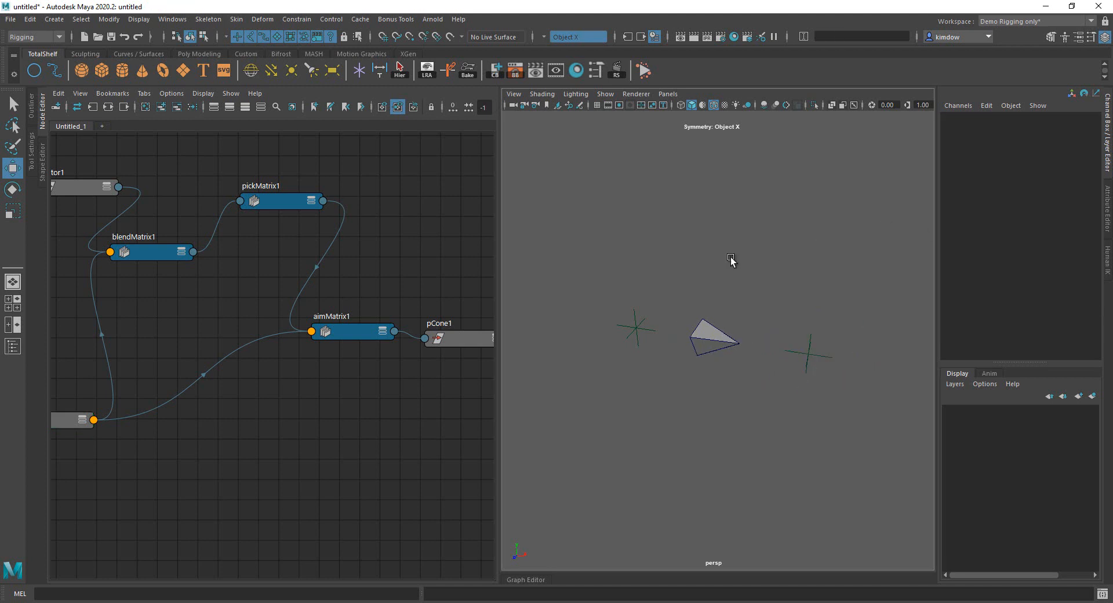
Check each locator's Translate X, and freeze the transformations of both locators together.
drag(641, 276, 636, 347)
alt+drag(836, 446, 799, 442)
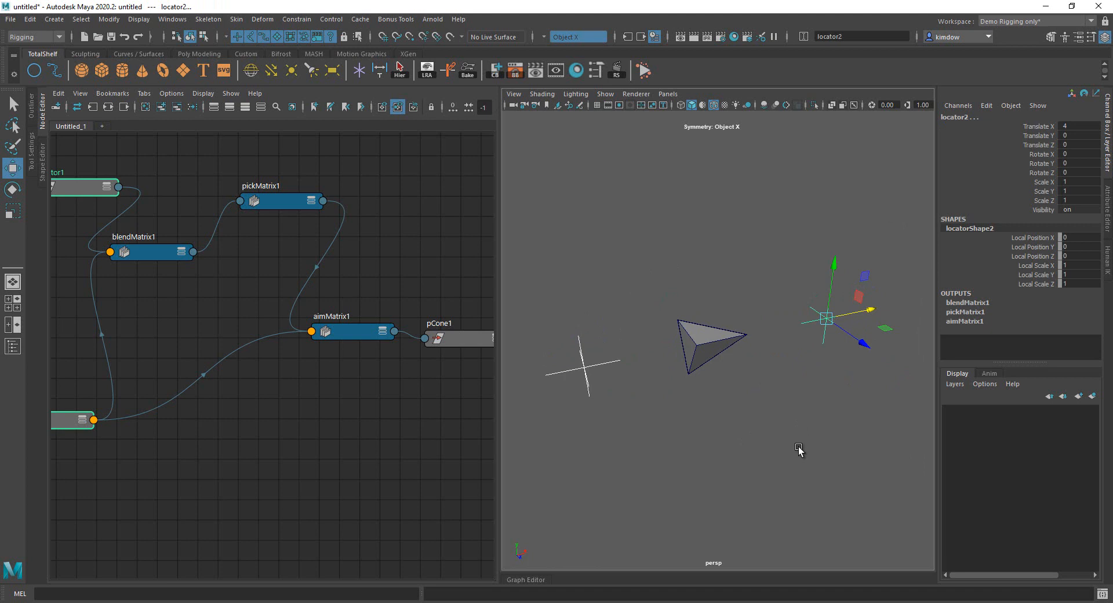
click(799, 450)
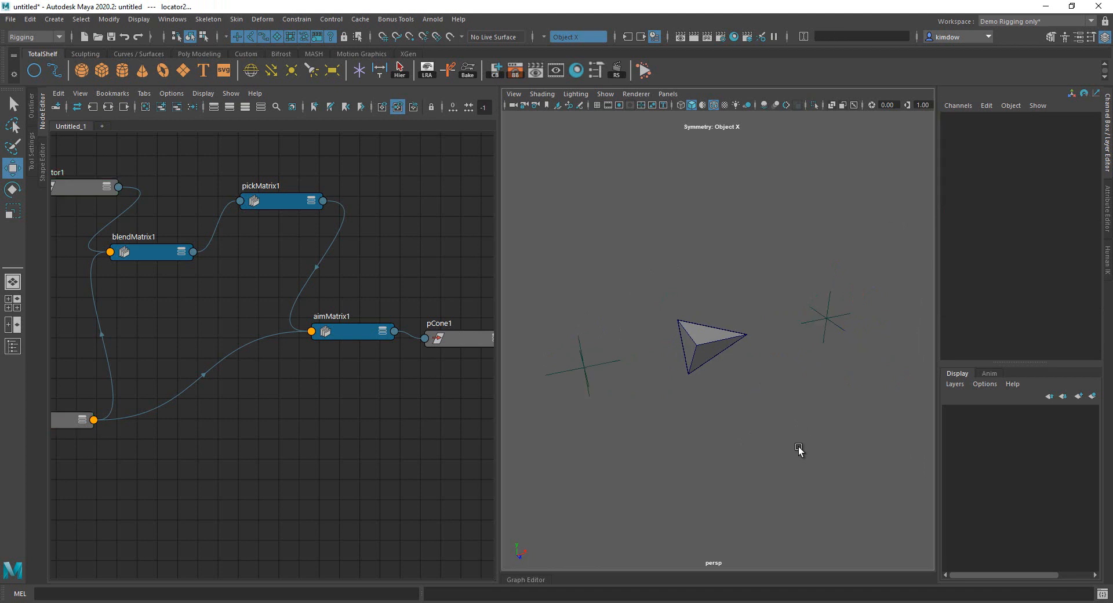
drag(640, 310, 552, 415)
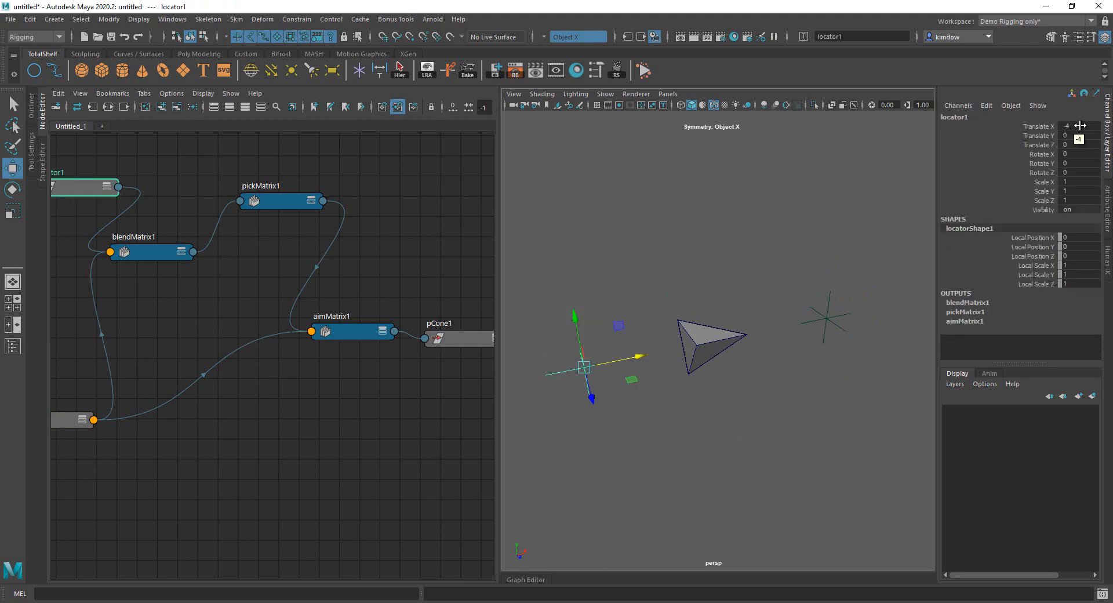
drag(820, 256, 940, 313)
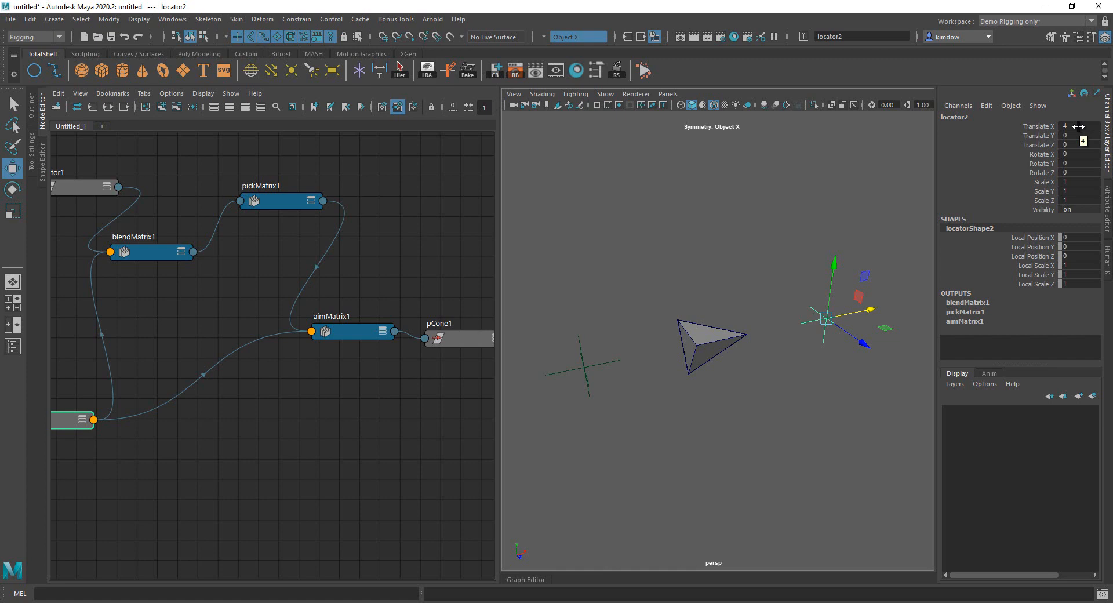
drag(554, 333, 638, 410)
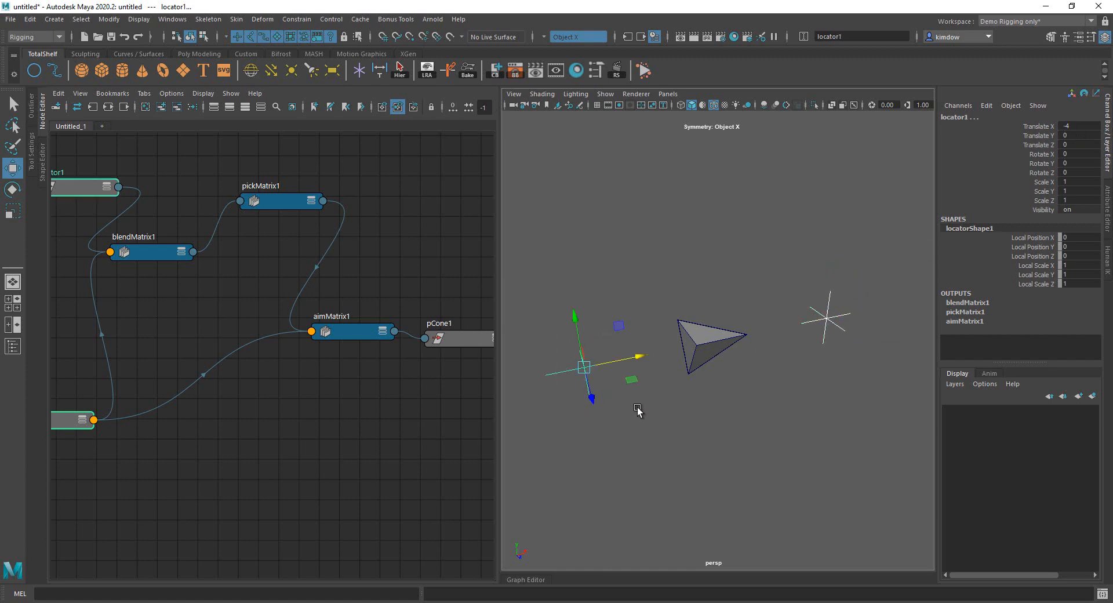
click(105, 20)
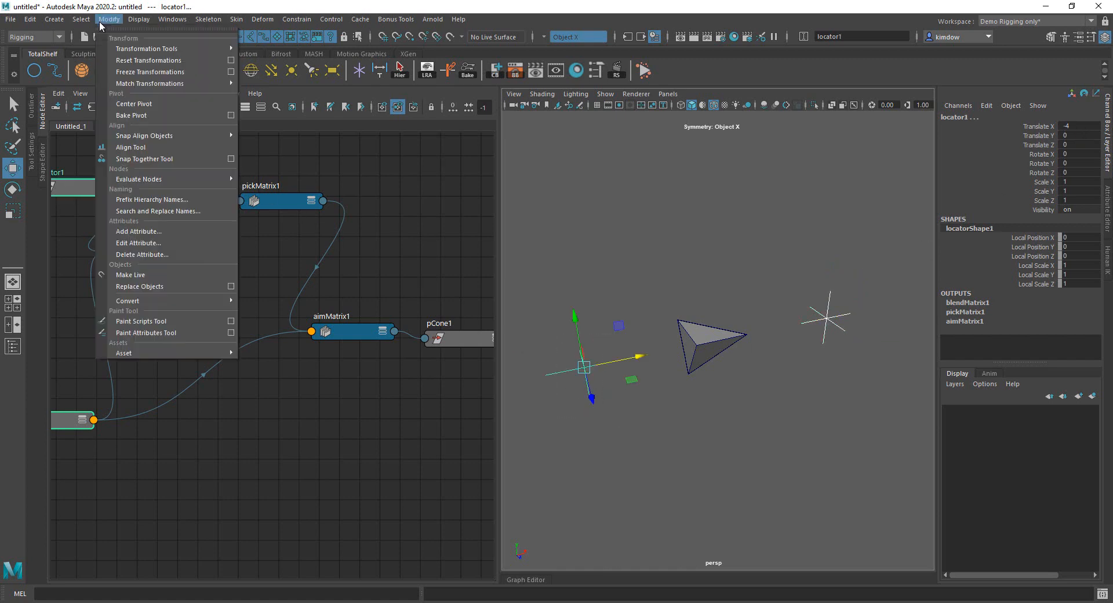
click(128, 72)
Try moving the frozen locator2 in the viewport, and undo the moves.
alt+drag(732, 342, 686, 351)
drag(790, 314, 878, 438)
key(ctrl+z)
key(ctrl+z)
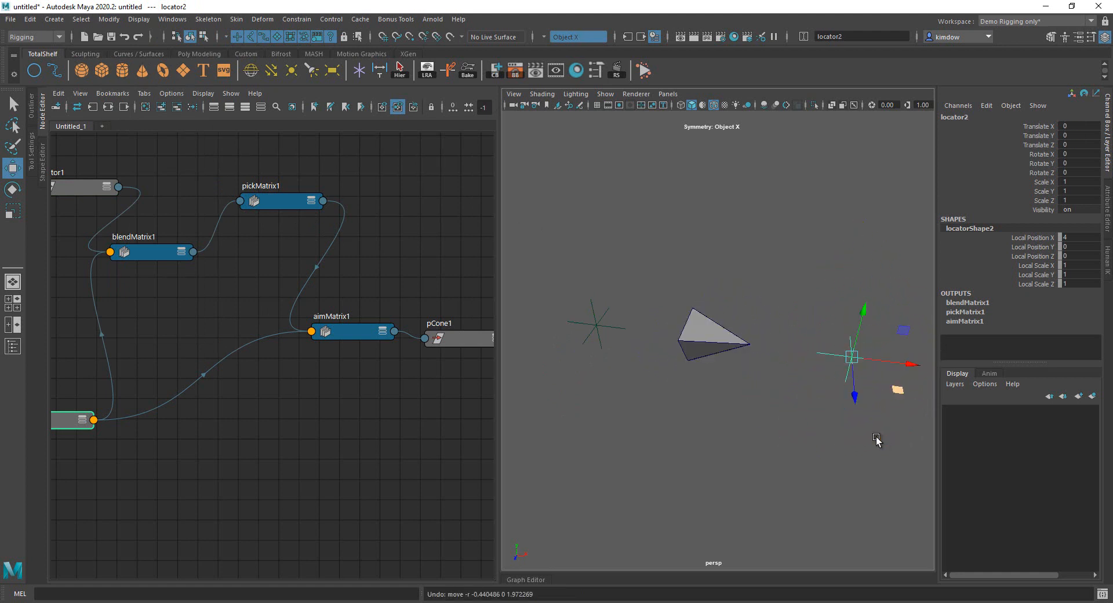
Select locator1 and show the viewport grid.
alt+drag(812, 447, 778, 430)
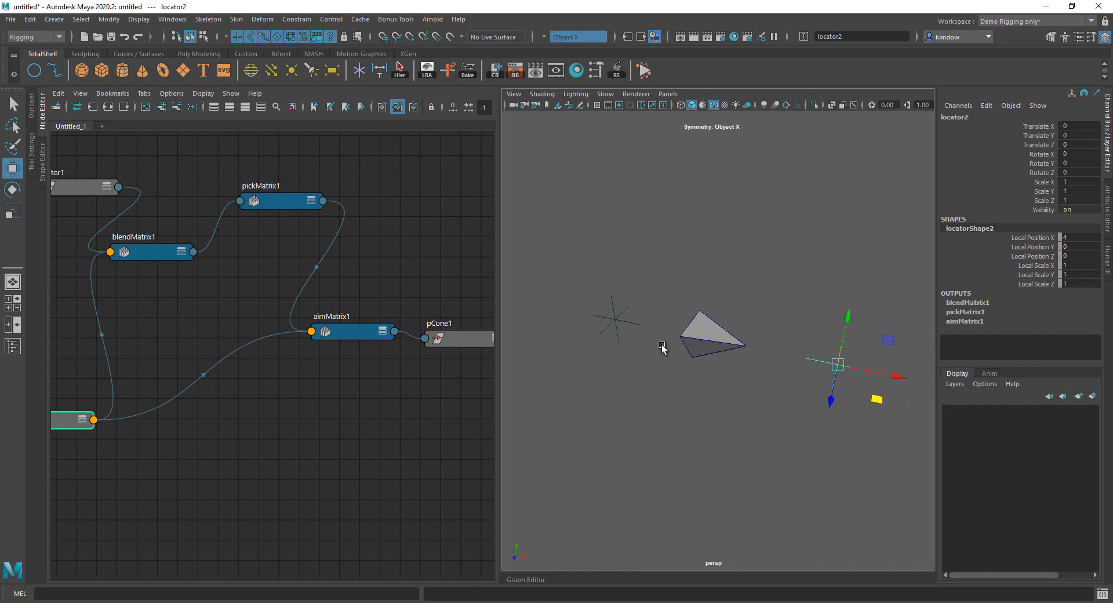
drag(642, 286, 588, 359)
click(597, 105)
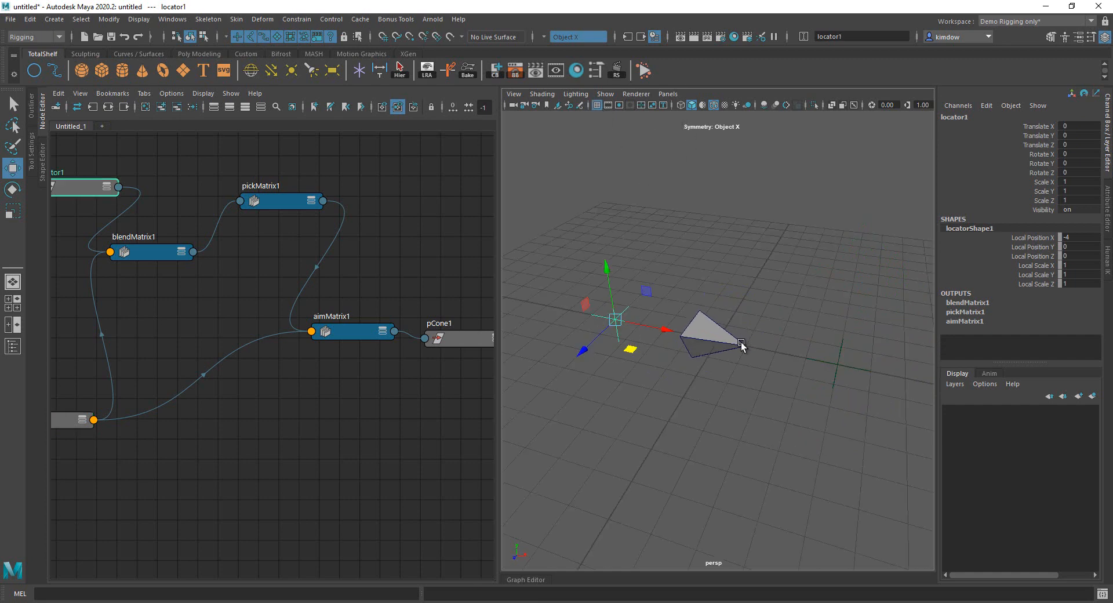
alt+drag(741, 342, 791, 415)
alt+right_drag(791, 416, 796, 415)
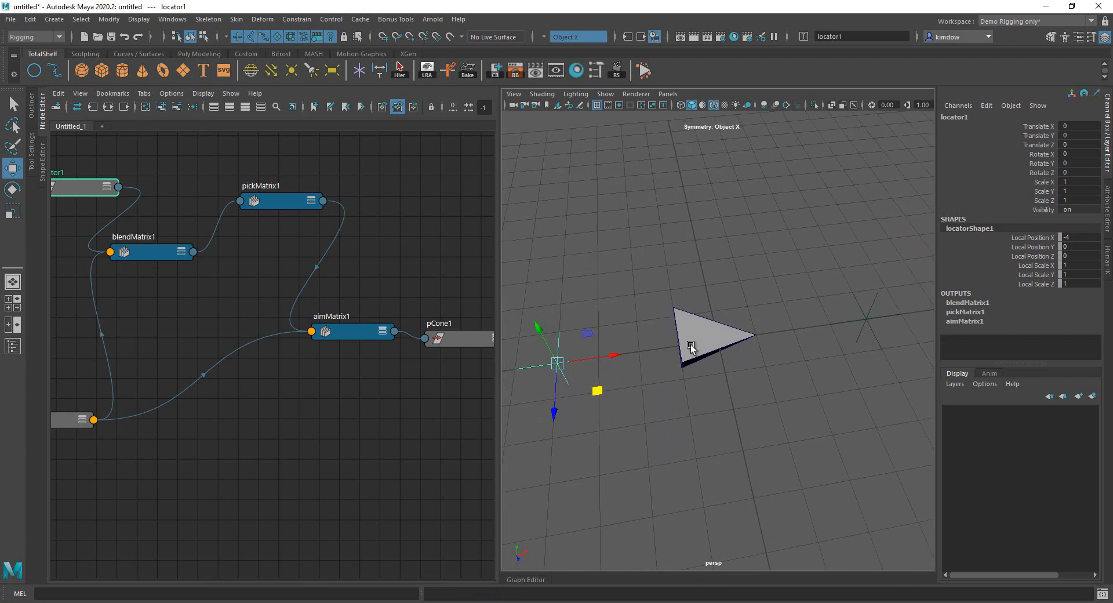
alt+drag(688, 378, 679, 376)
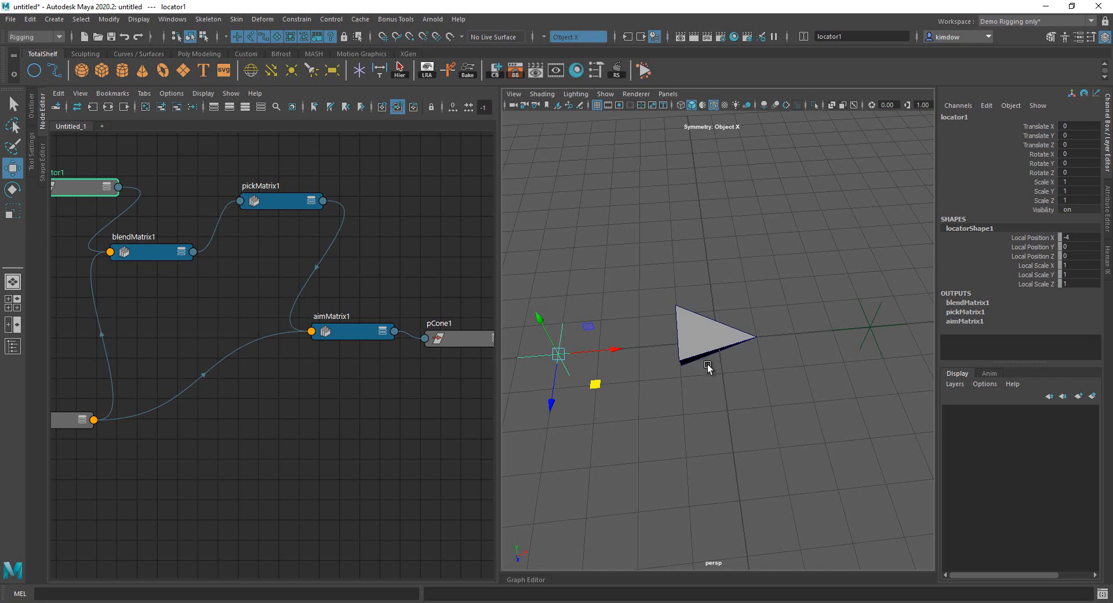
Try moving locator2 about 0.19 along Z, and undo the move.
drag(847, 333, 916, 460)
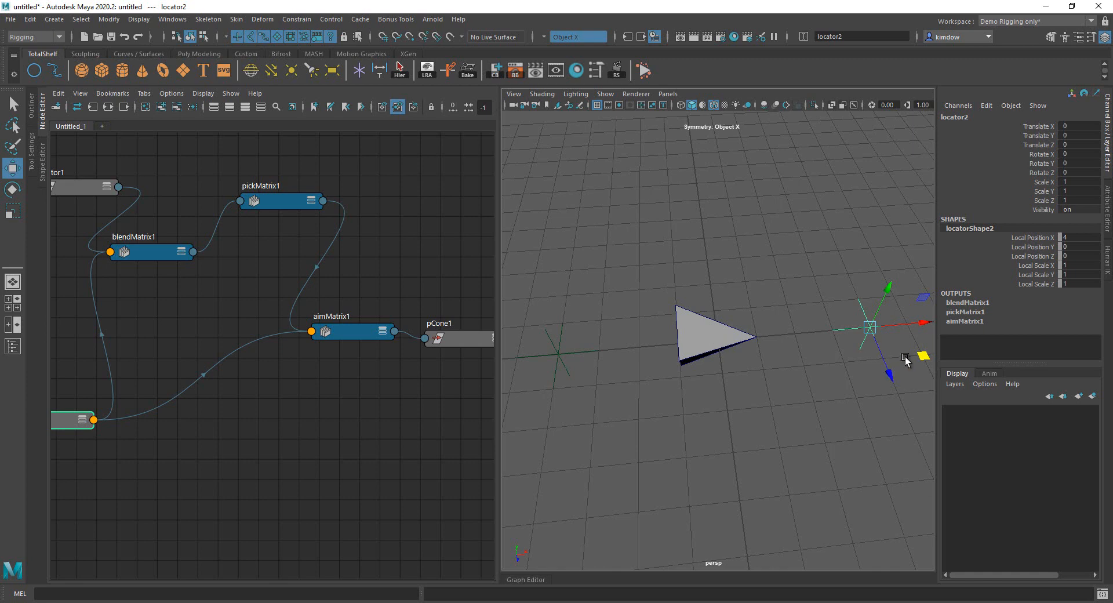
mouse_move(890, 375)
mouse_down()
mouse_move(891, 385)
mouse_move(868, 308)
mouse_move(891, 383)
mouse_up()
key(ctrl+z)
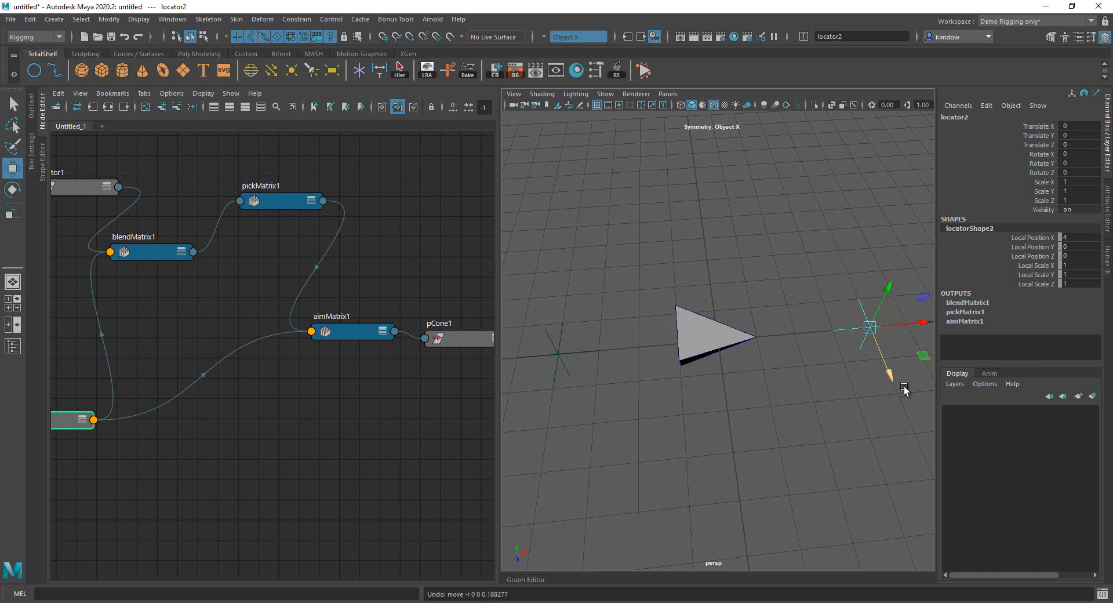
Test moving locator2 to about X 3.91 and Z -4.36, undo the Z move, and reset its Translate X to 0.
alt+right_drag(901, 384, 839, 393)
drag(894, 324, 986, 309)
alt+right_drag(871, 364, 844, 395)
drag(847, 387, 836, 308)
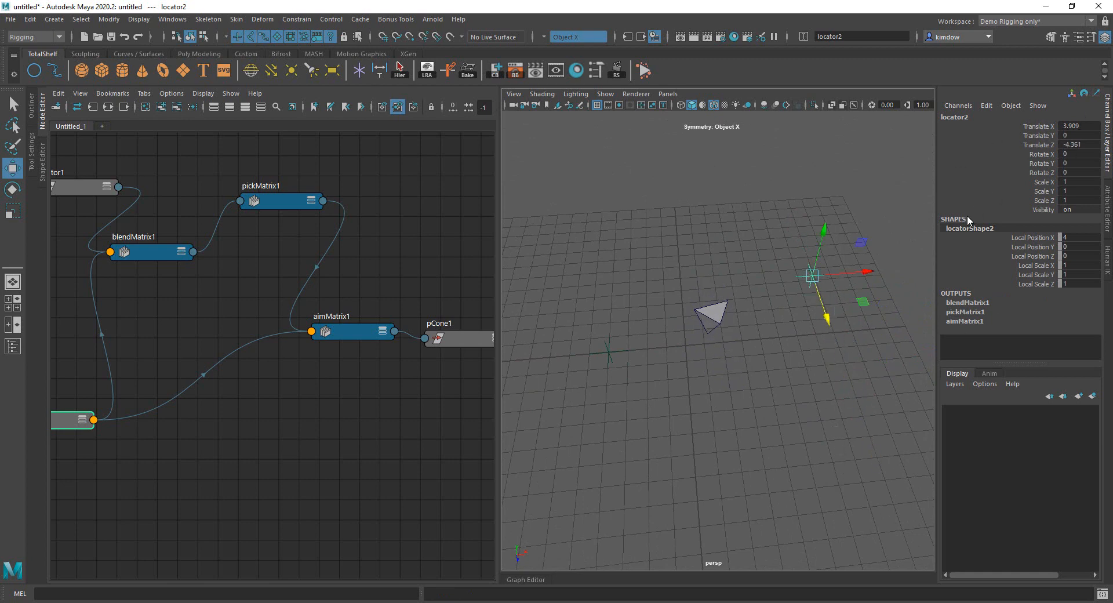
key(ctrl+z)
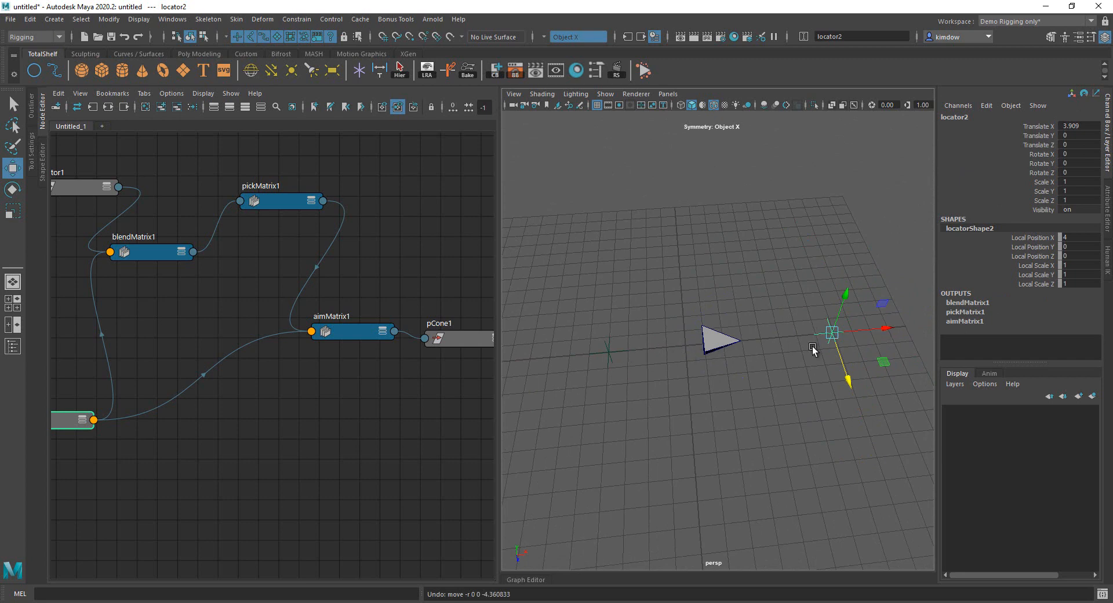
double_click(1073, 127)
text(0)
key(Return)
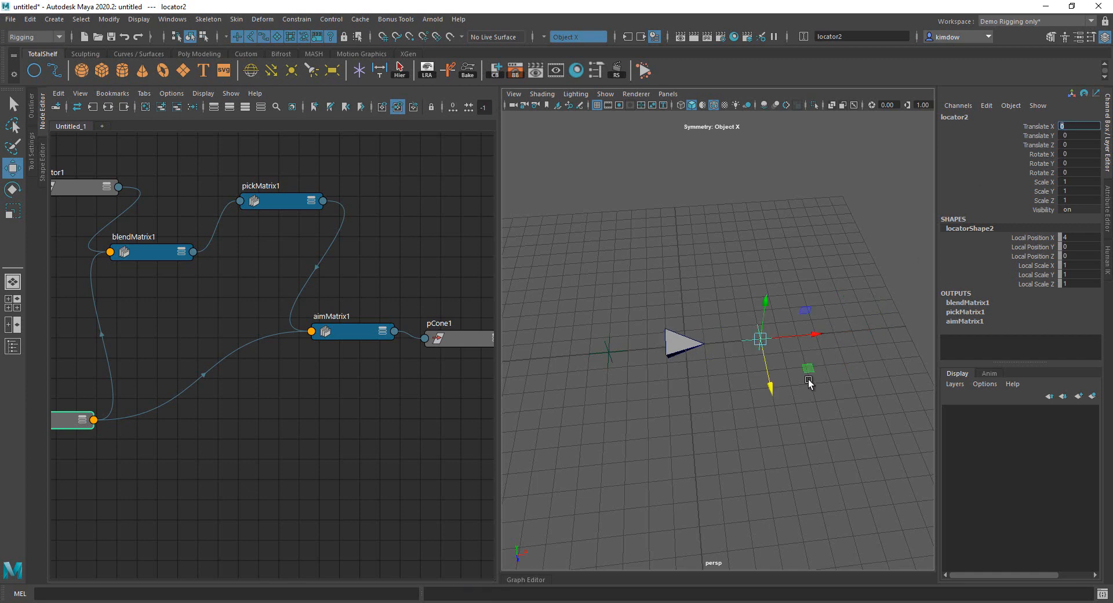
Try moving locator2 about 1.45 along Z, and undo the move.
drag(772, 387, 760, 413)
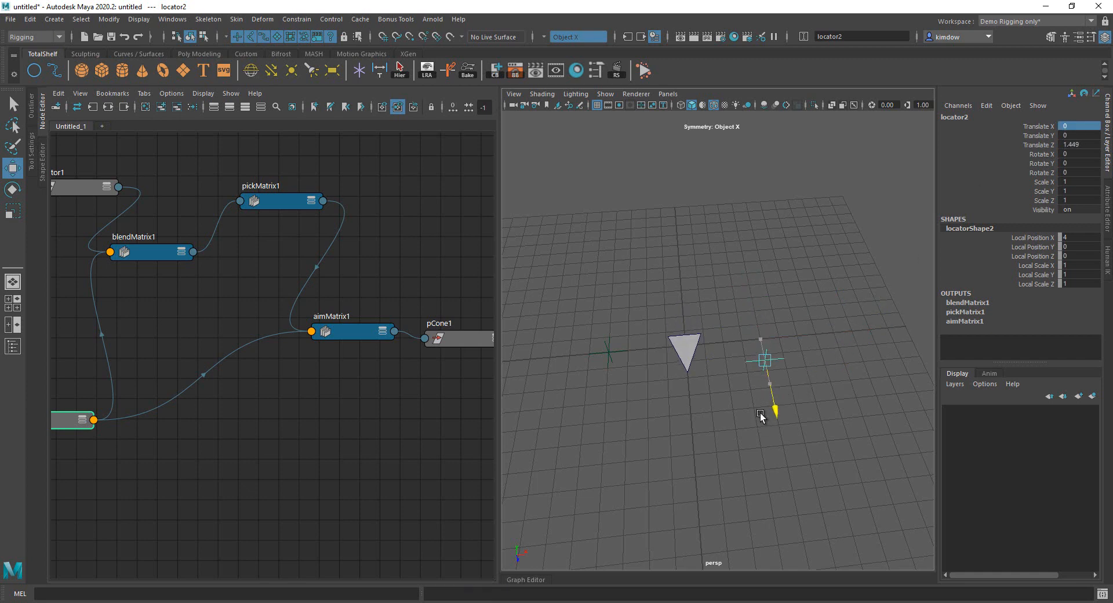
key(ctrl+z)
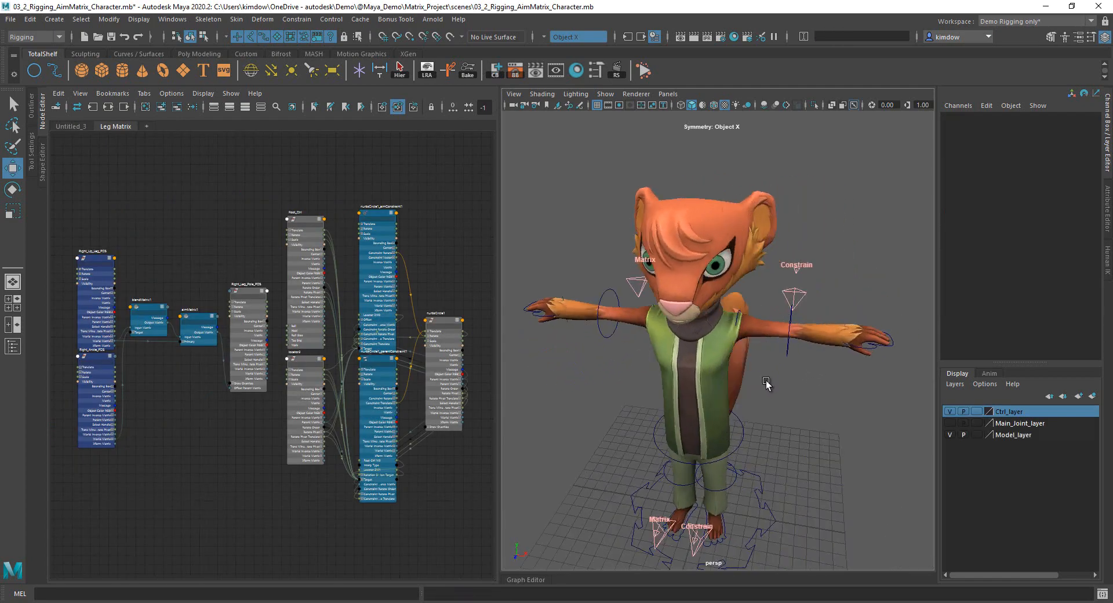
Enlarge the perspective view of the character scene and examine the Matrix and Constrain controls at the arms and legs.
alt+drag(767, 384, 708, 378)
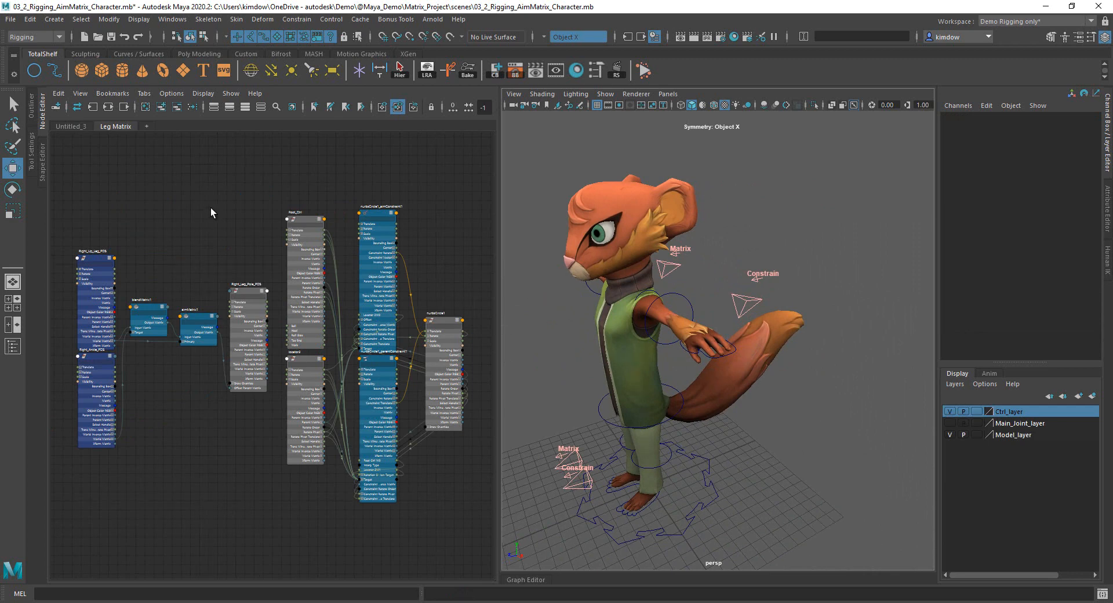
click(43, 120)
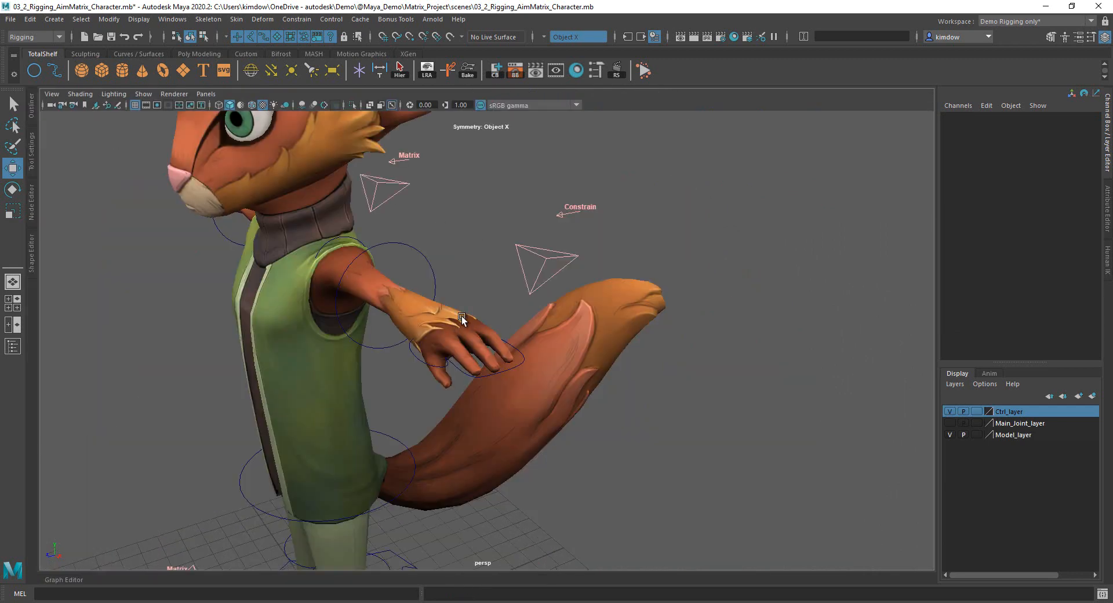
alt+drag(399, 241, 468, 324)
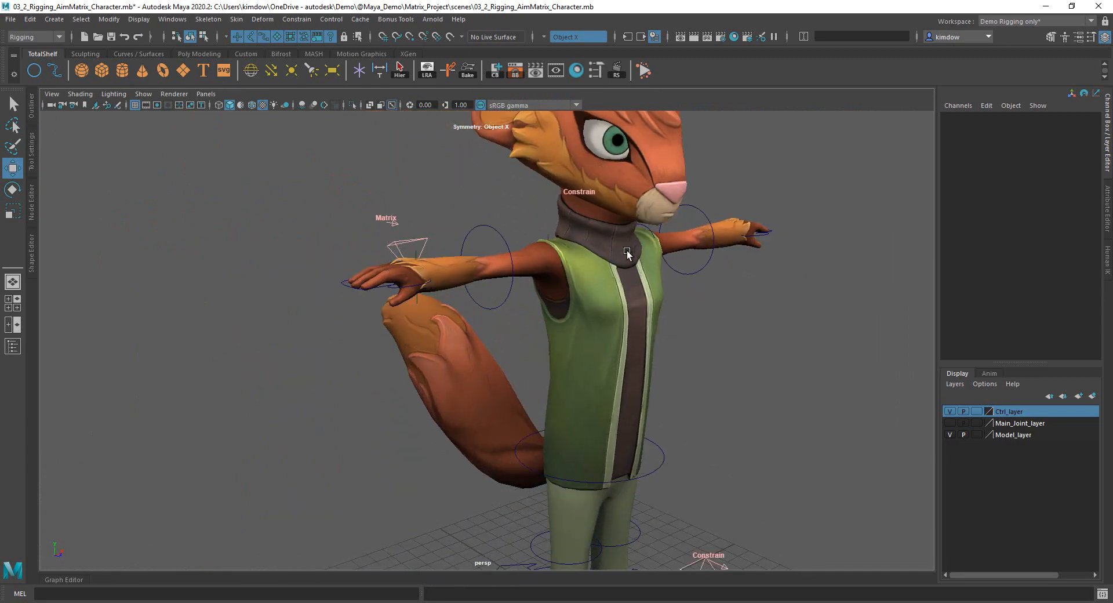
alt+drag(629, 255, 508, 260)
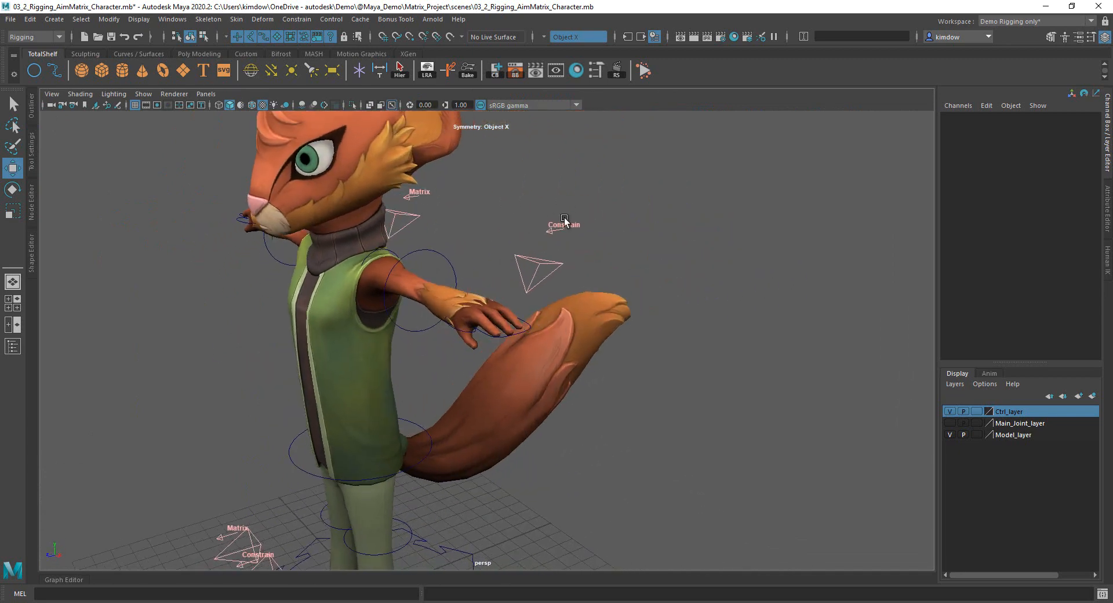
alt+drag(557, 385, 674, 193)
alt+drag(516, 396, 538, 393)
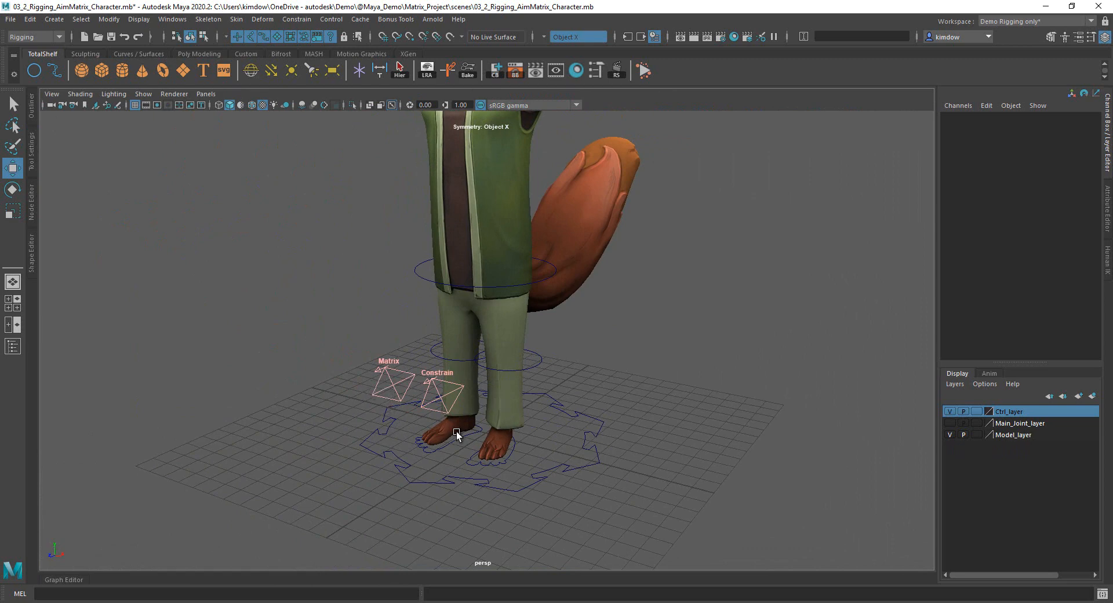
alt+middle_drag(457, 430, 450, 359)
alt+right_drag(450, 359, 459, 409)
alt+drag(481, 411, 456, 411)
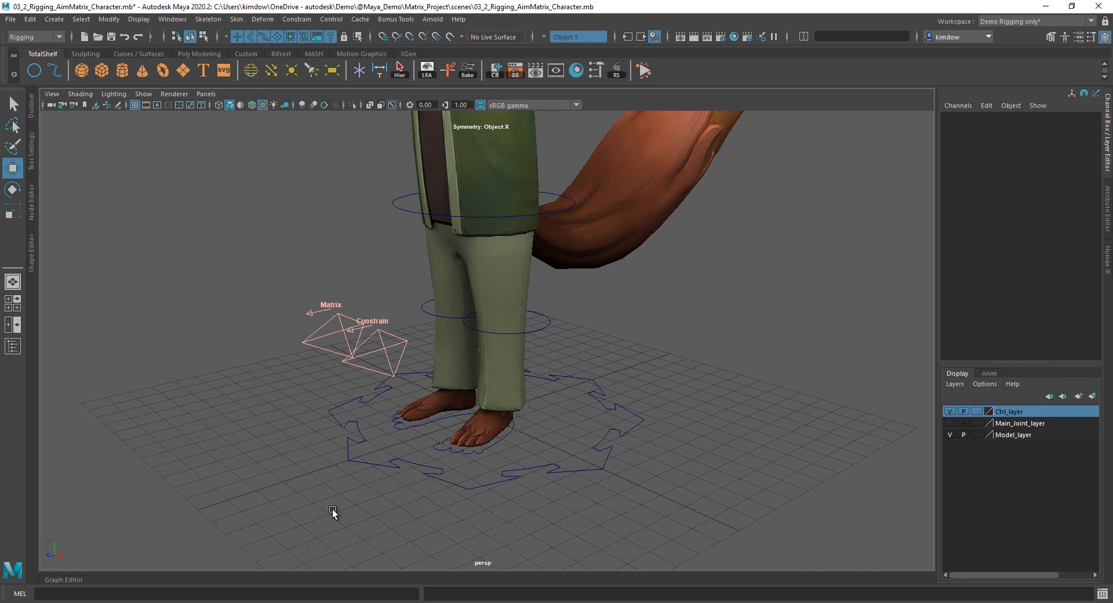
Move the foot control to about Y 1.26 and Z 1.04, and inspect the Constrain-side knee circle.
click(510, 434)
drag(472, 370, 455, 347)
click(520, 316)
alt+drag(521, 336, 503, 308)
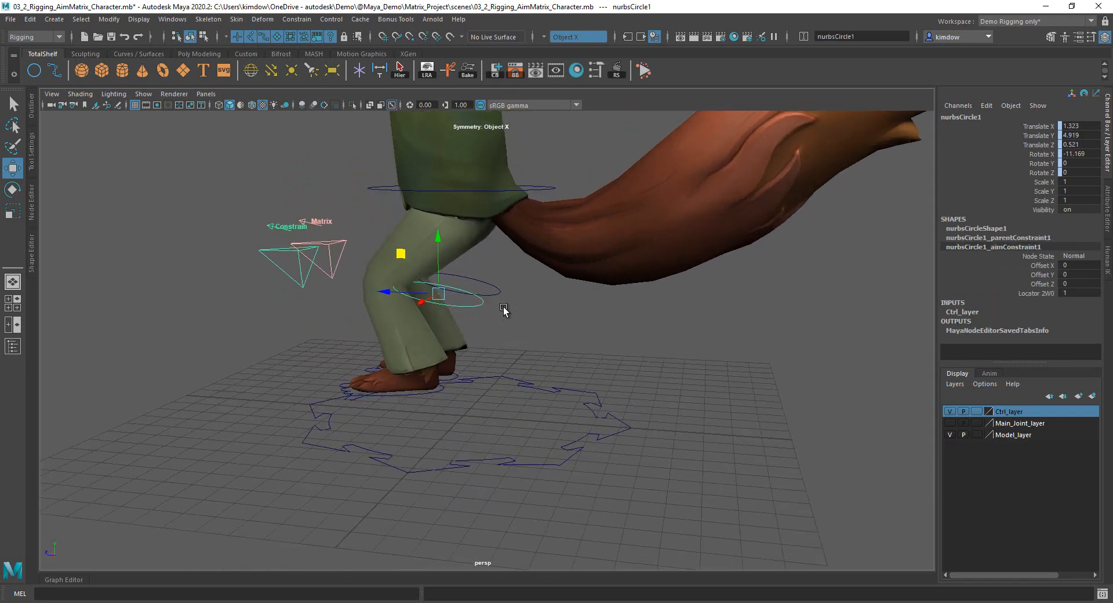
alt+right_drag(504, 308, 552, 308)
alt+drag(505, 262, 749, 255)
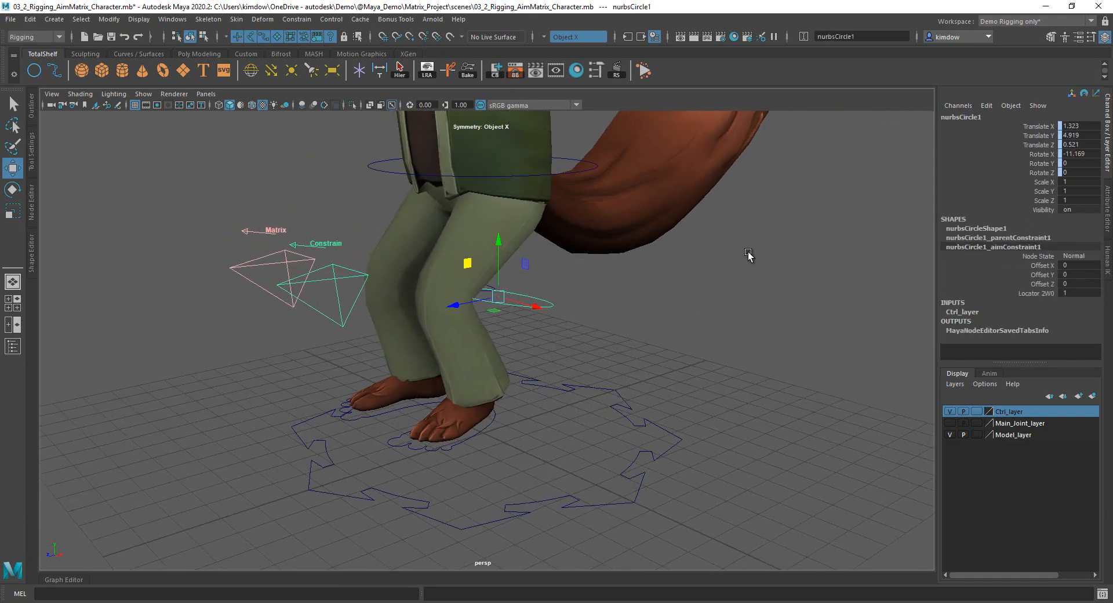
Show the Main_Joint_layer and move the foot control about 1.49 further in Y and 2.97 in Z.
click(949, 423)
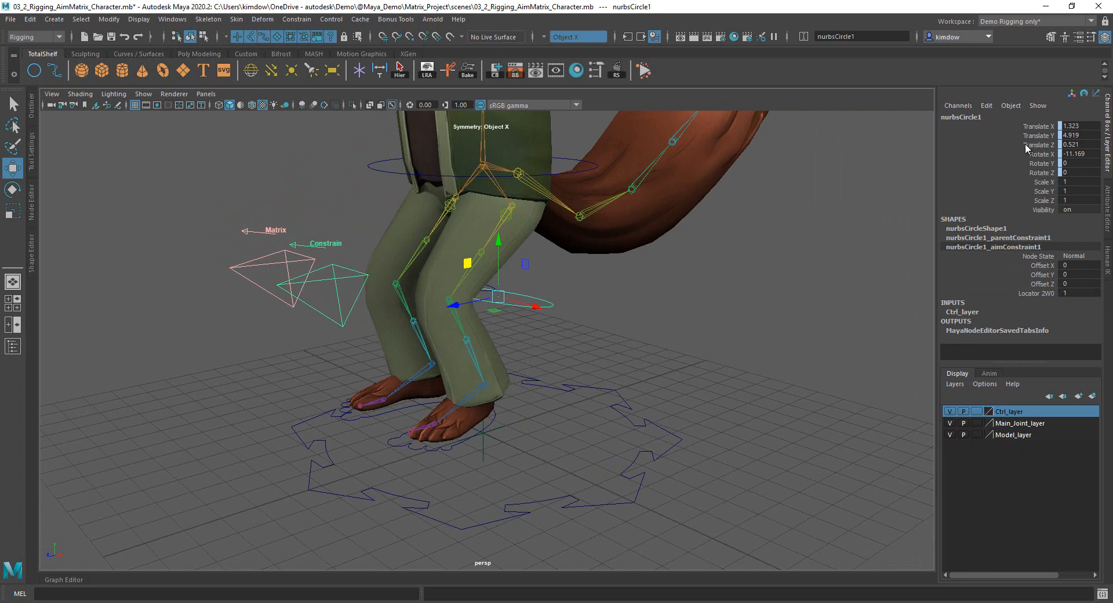
click(494, 421)
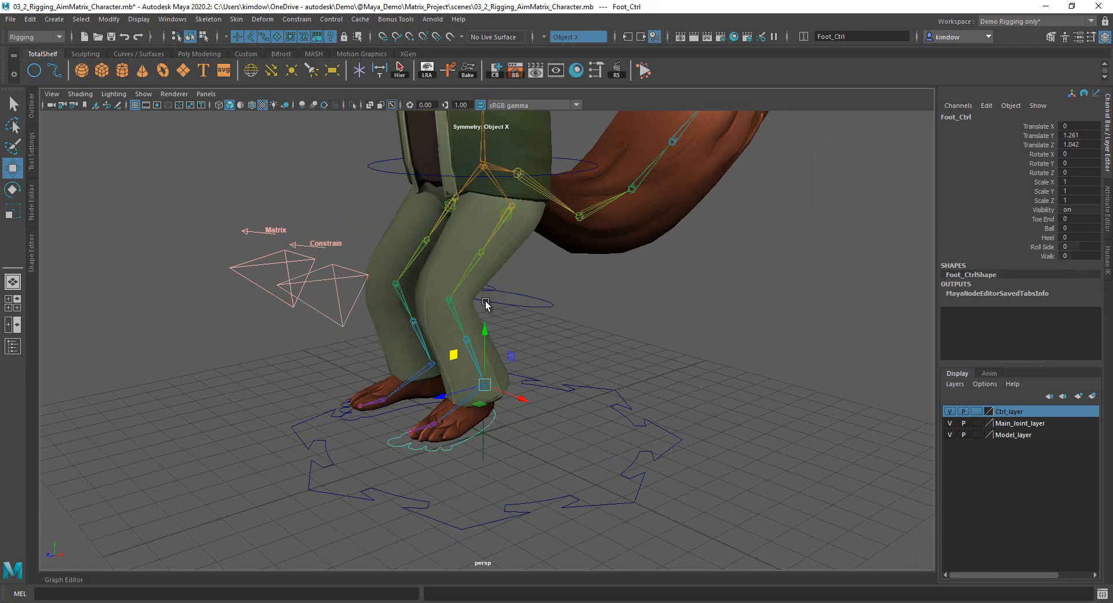
alt+drag(521, 332, 335, 301)
alt+drag(484, 189, 377, 242)
Try rotating the knee's Constrain arrow control about its Y axis, and undo the rotations.
click(377, 243)
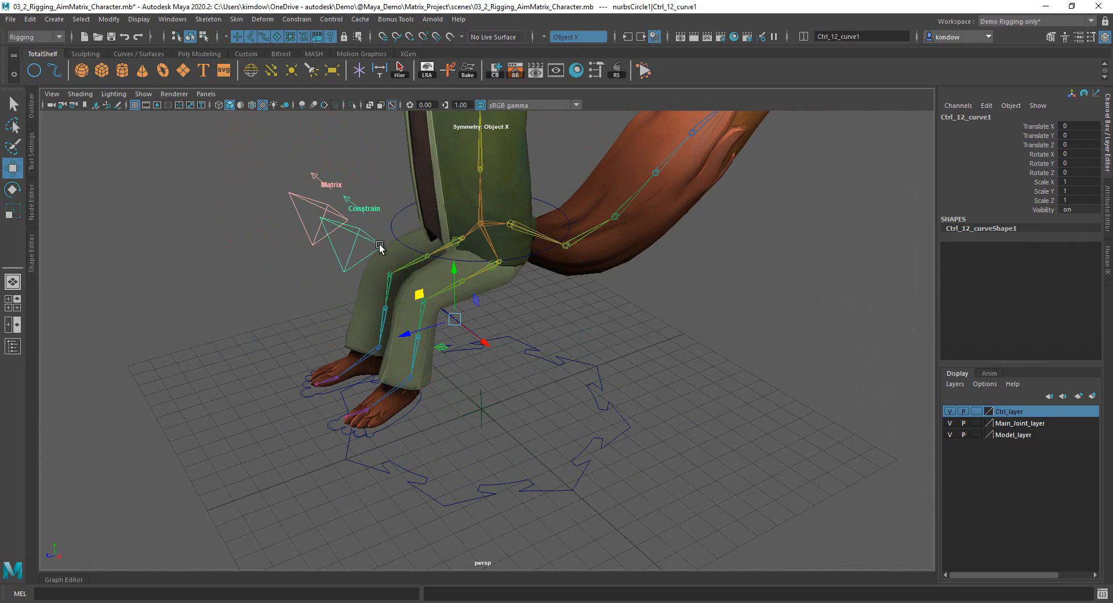
key(e)
drag(450, 312, 413, 308)
key(ctrl+z)
key(ctrl+z)
key(ctrl+z)
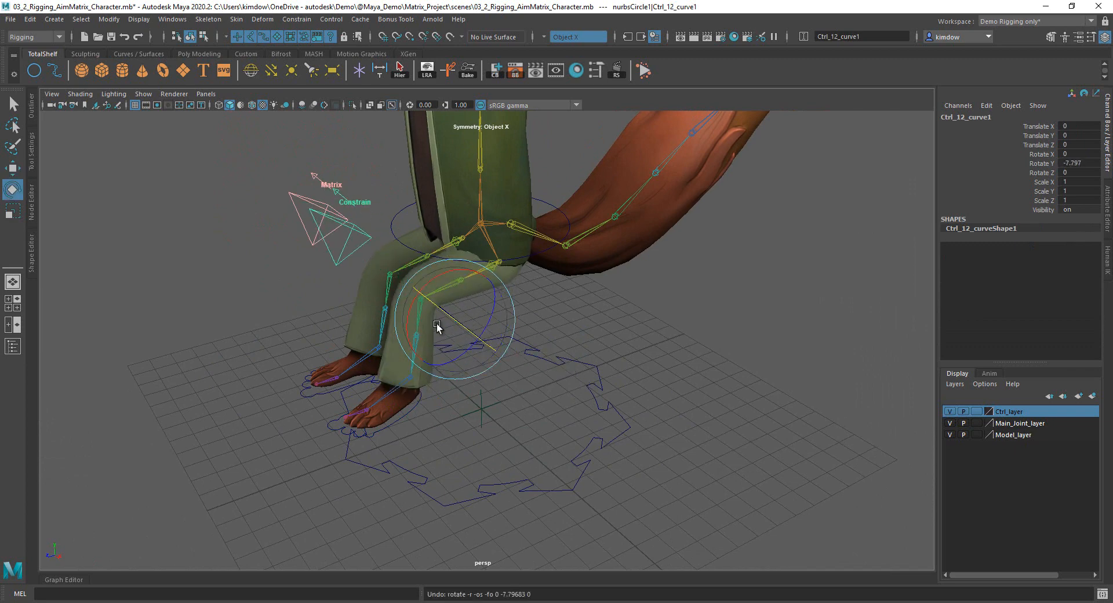
Select the foot control, and undo its moves and the display of the leg joints.
click(402, 422)
alt+drag(403, 422, 447, 364)
key(ctrl+z)
key(ctrl+z)
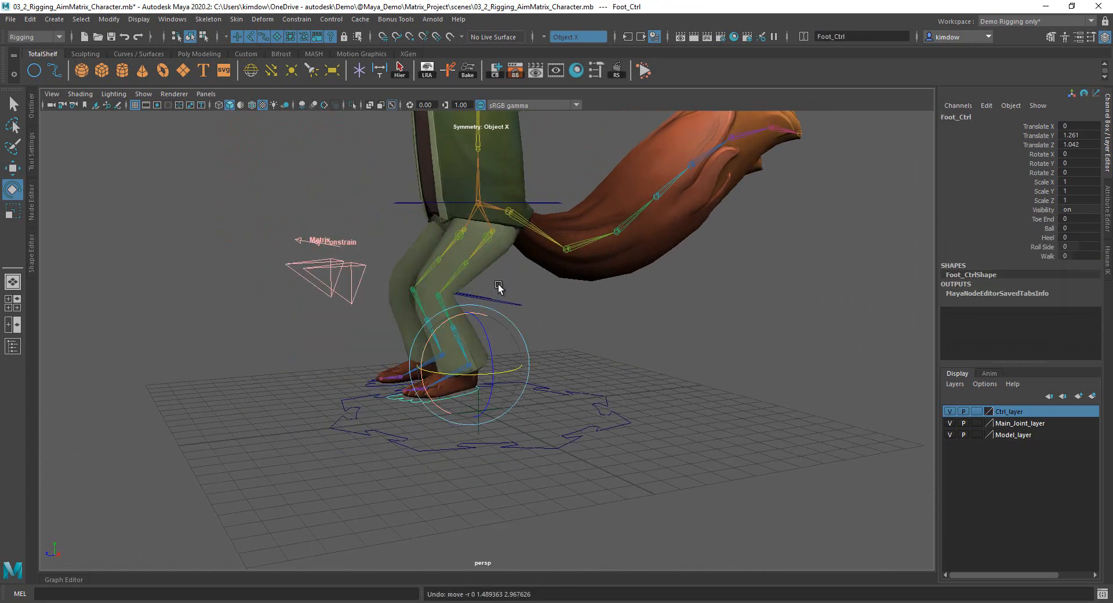
key(ctrl+z)
key(ctrl+z)
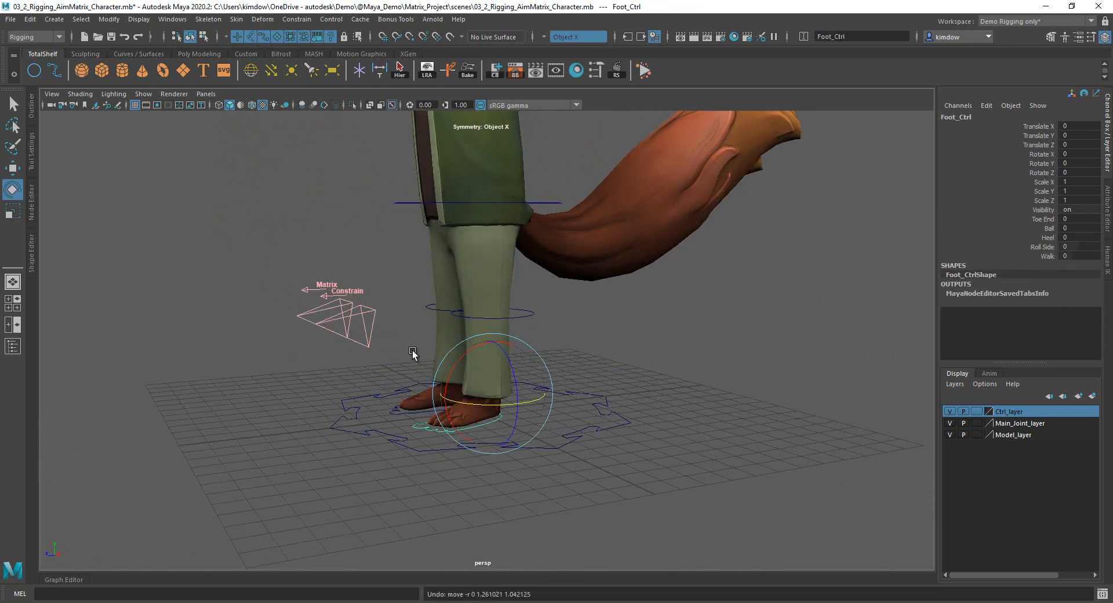
Try moving the foot control to about Y 3.5 and Z 3.8, inspect the bent knees, and undo the move.
mouse_move(481, 435)
alt+mouse_down()
mouse_move(499, 430)
mouse_move(482, 447)
alt+mouse_up()
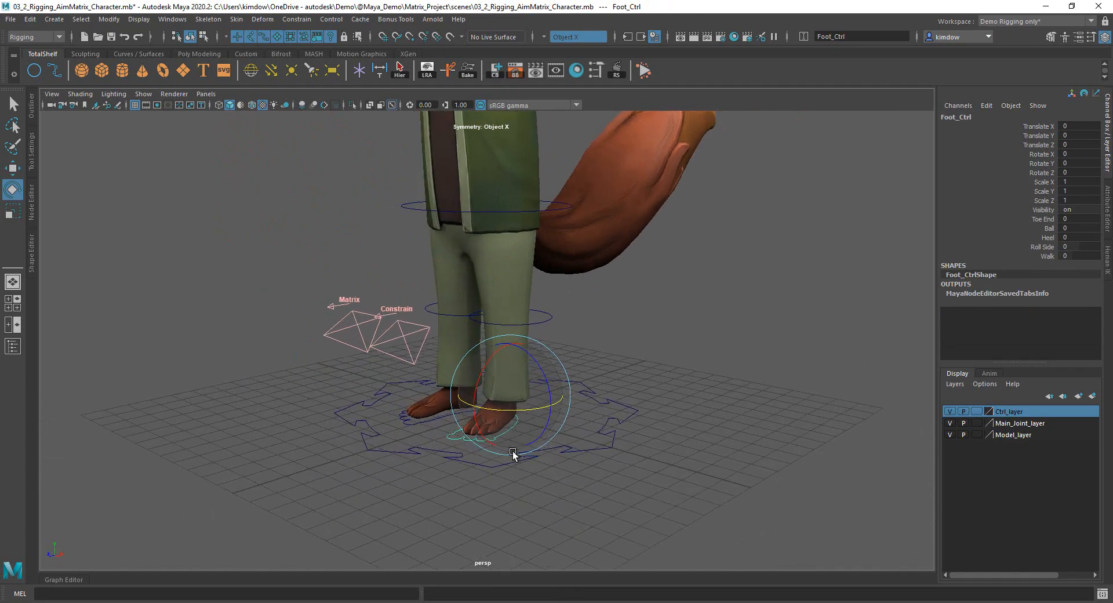
alt+drag(576, 323, 476, 272)
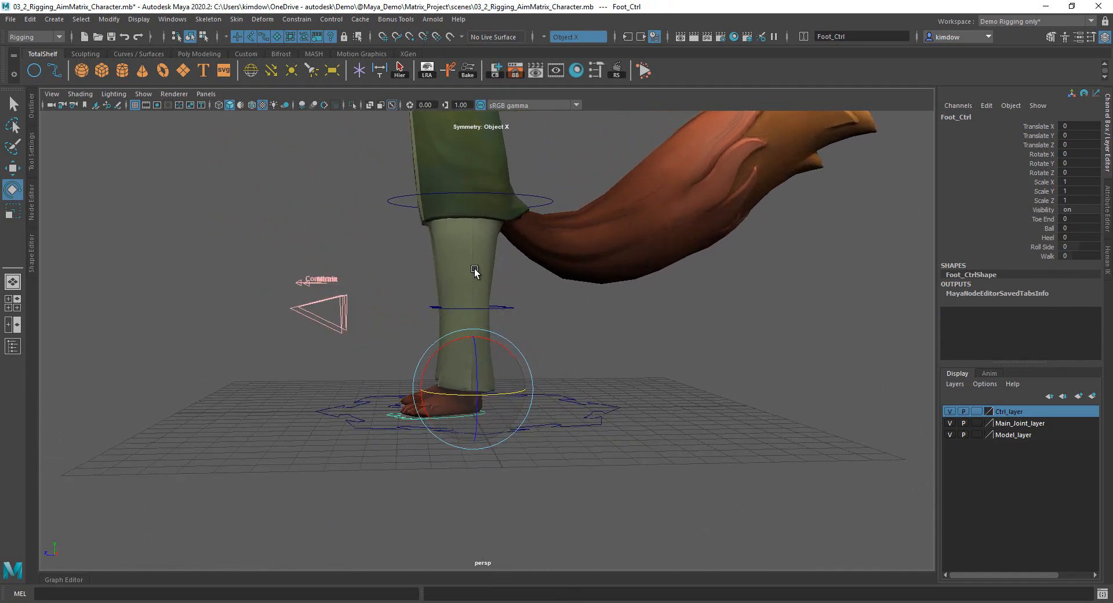
alt+drag(478, 322, 517, 335)
key(w)
drag(428, 366, 317, 286)
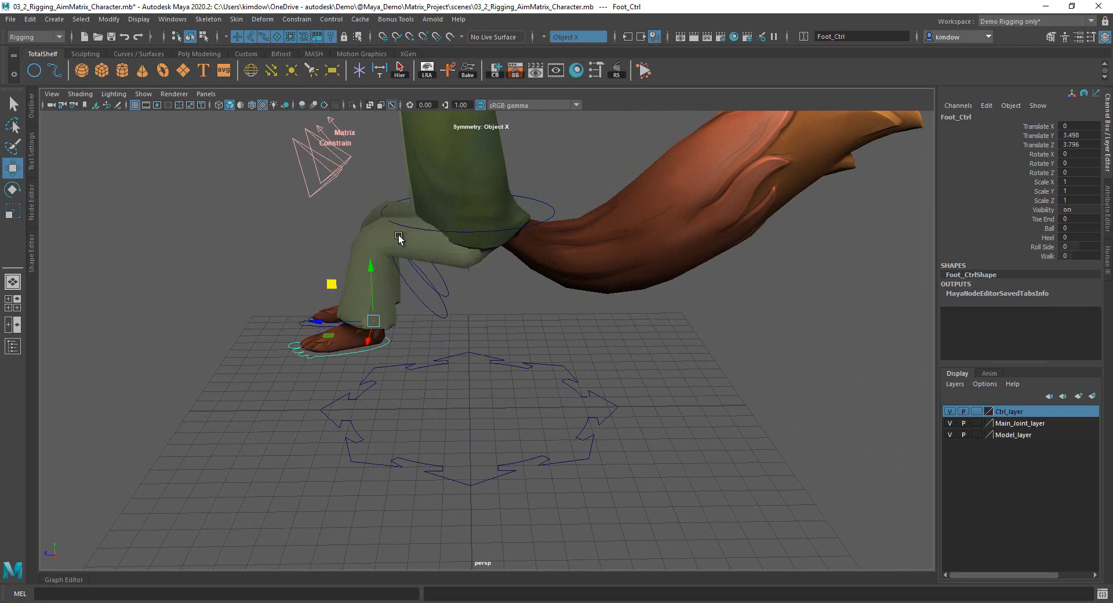
key(e)
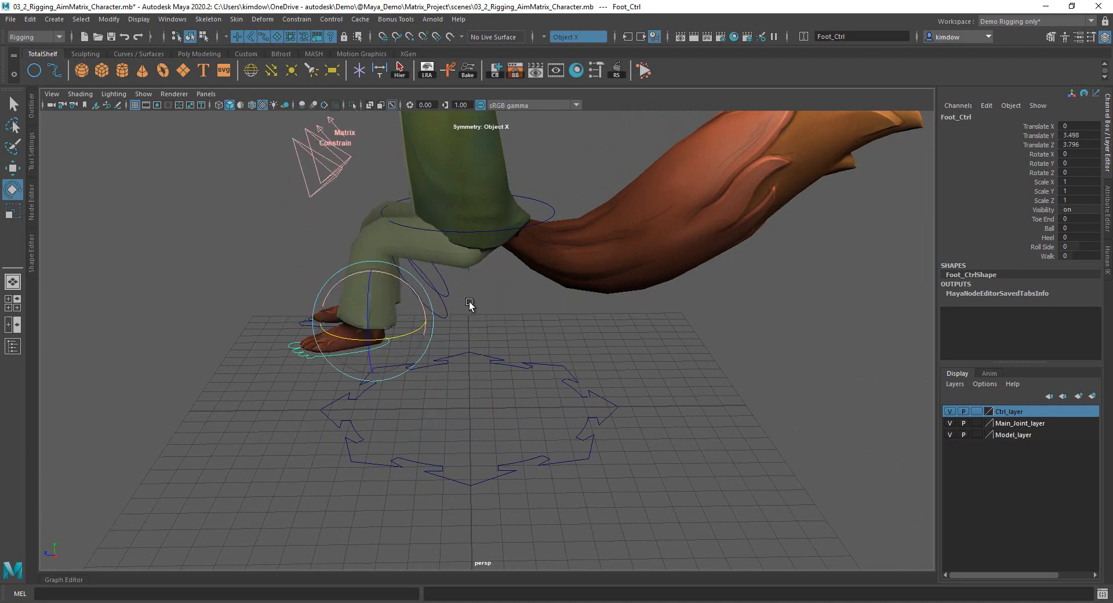
alt+drag(469, 302, 548, 314)
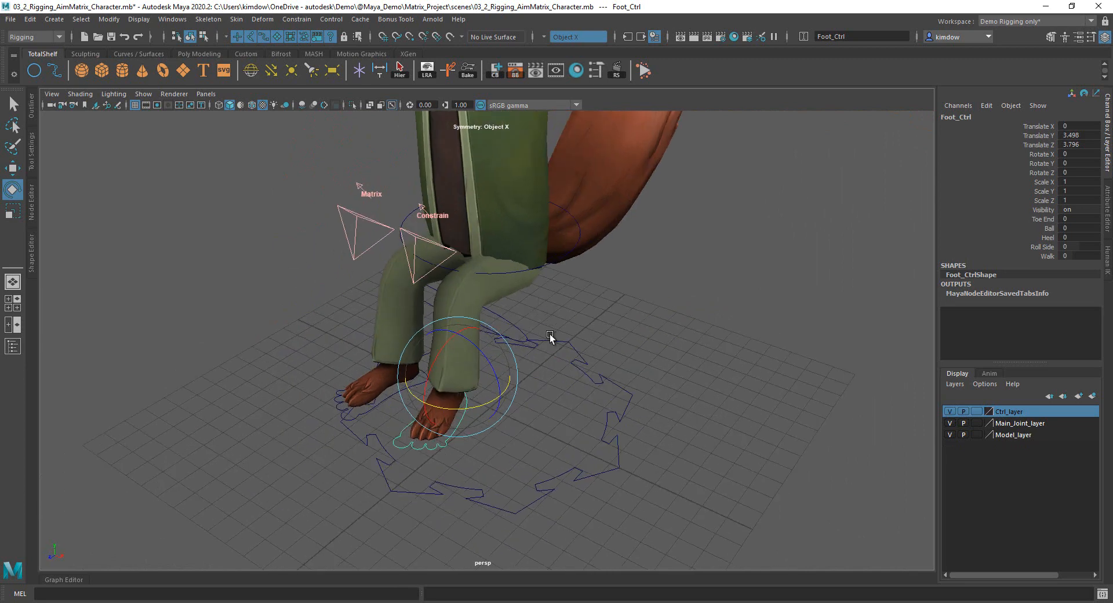
key(ctrl+z)
Inspect the left hand control and the left elbow's Constrain circle with its point and aim constraints.
alt+right_drag(687, 279, 624, 243)
alt+middle_drag(659, 239, 593, 378)
alt+drag(593, 378, 621, 318)
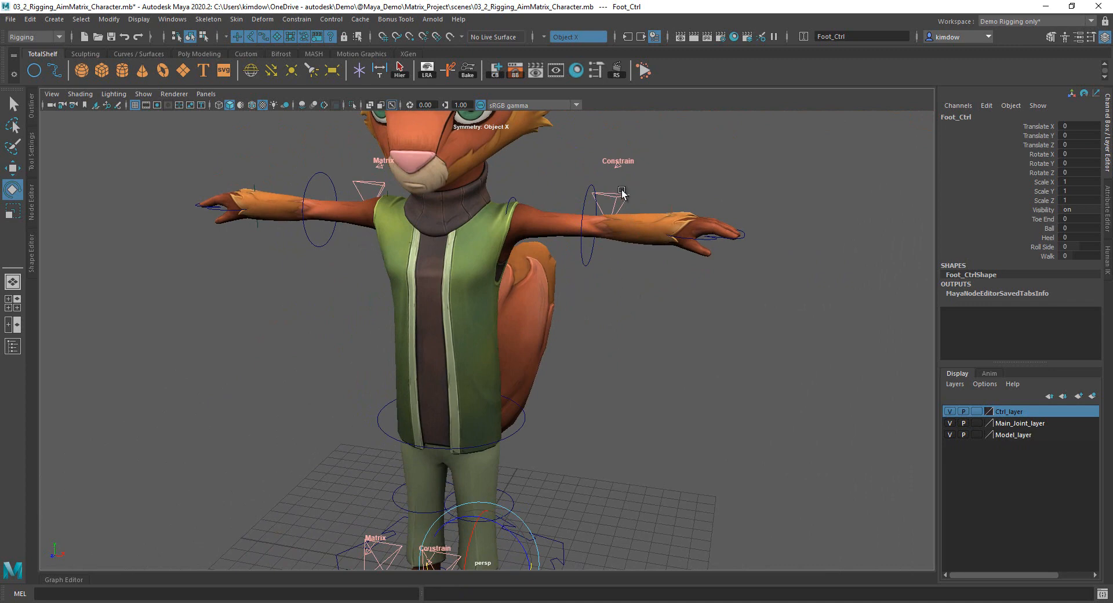
click(711, 241)
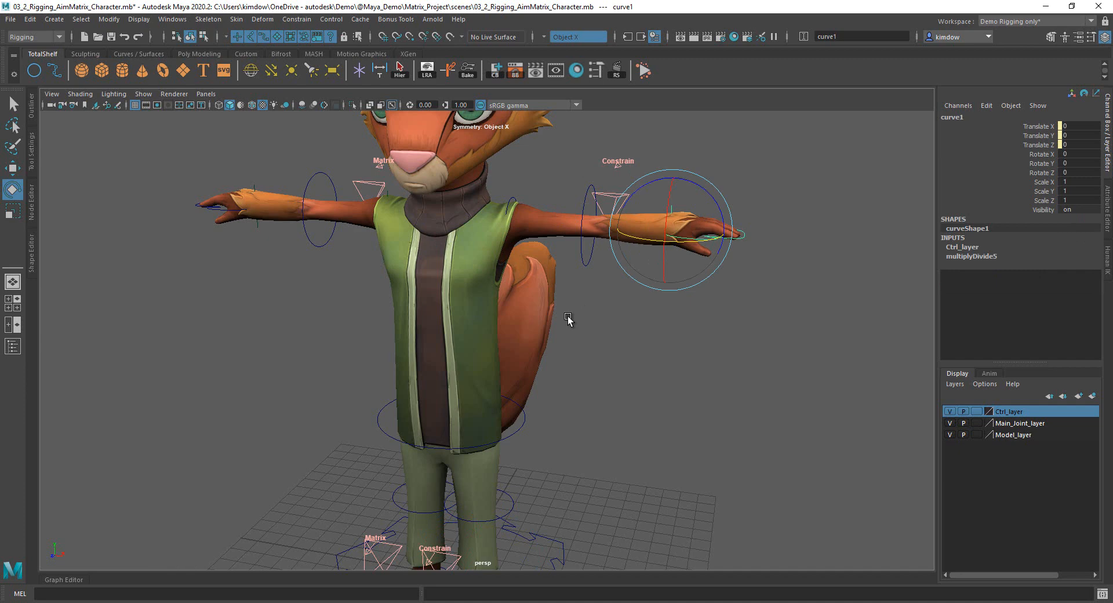
alt+drag(259, 248, 225, 248)
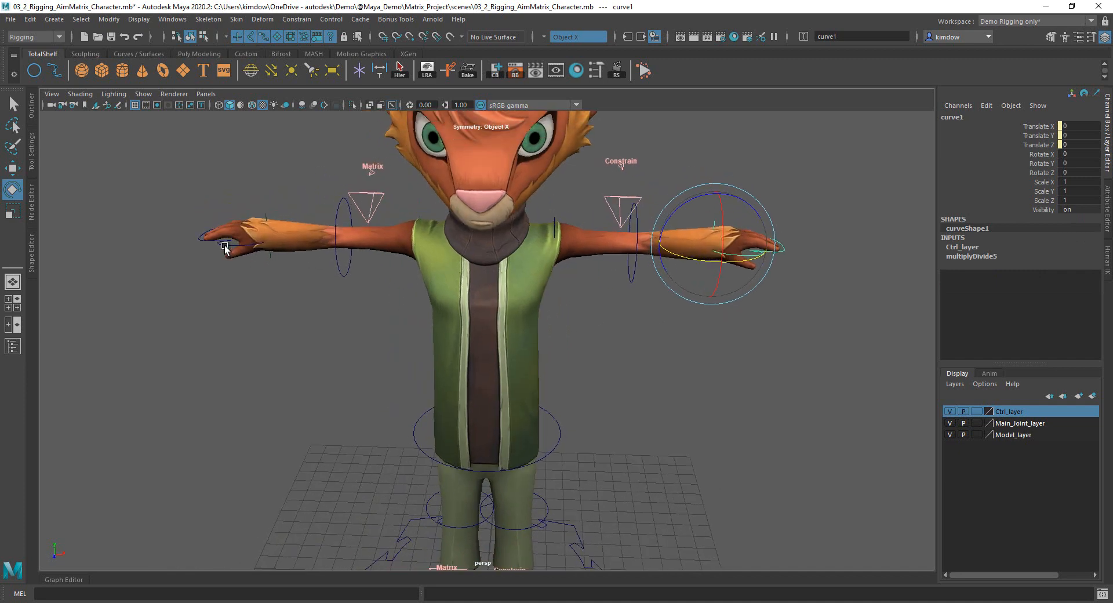
click(637, 275)
click(634, 276)
alt+drag(666, 228, 505, 291)
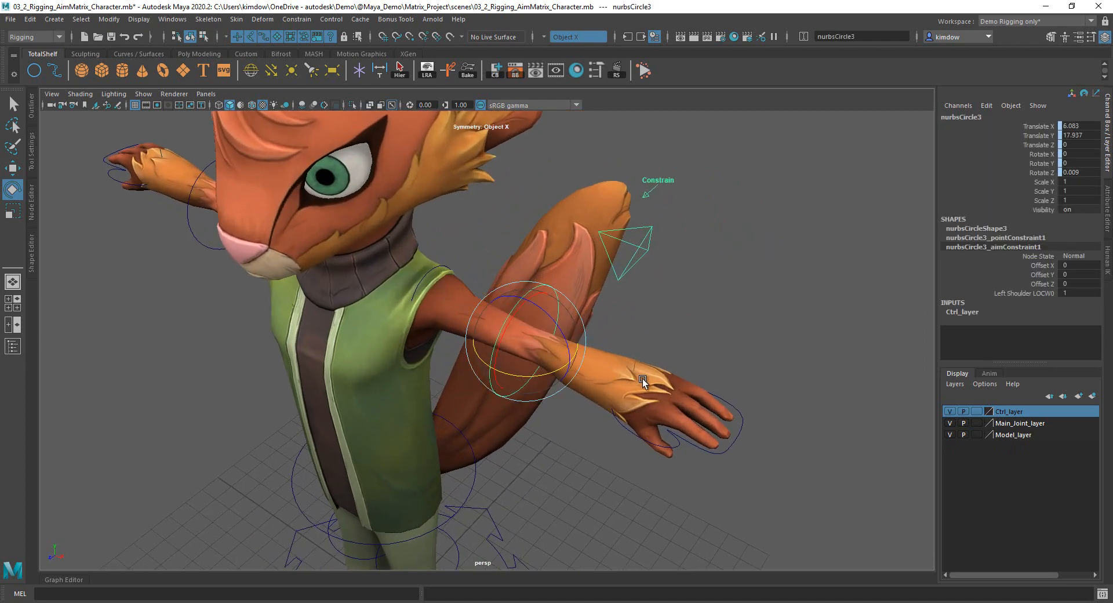
Examine the left shoulder locator, the left hand control and the elbow circle constrained between them.
alt+drag(640, 377, 606, 324)
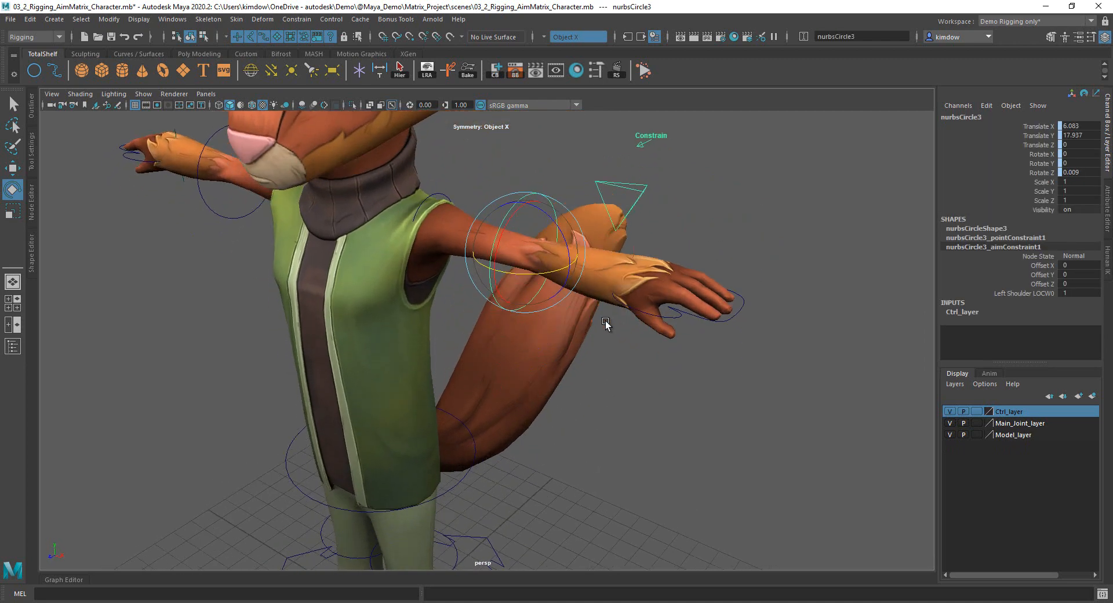
click(441, 193)
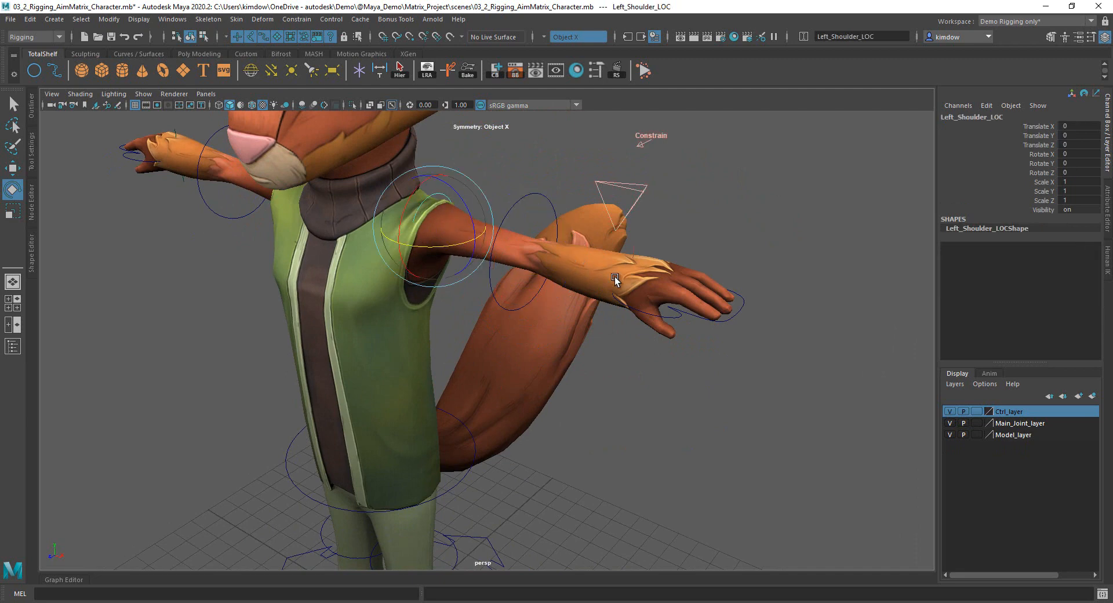
click(679, 313)
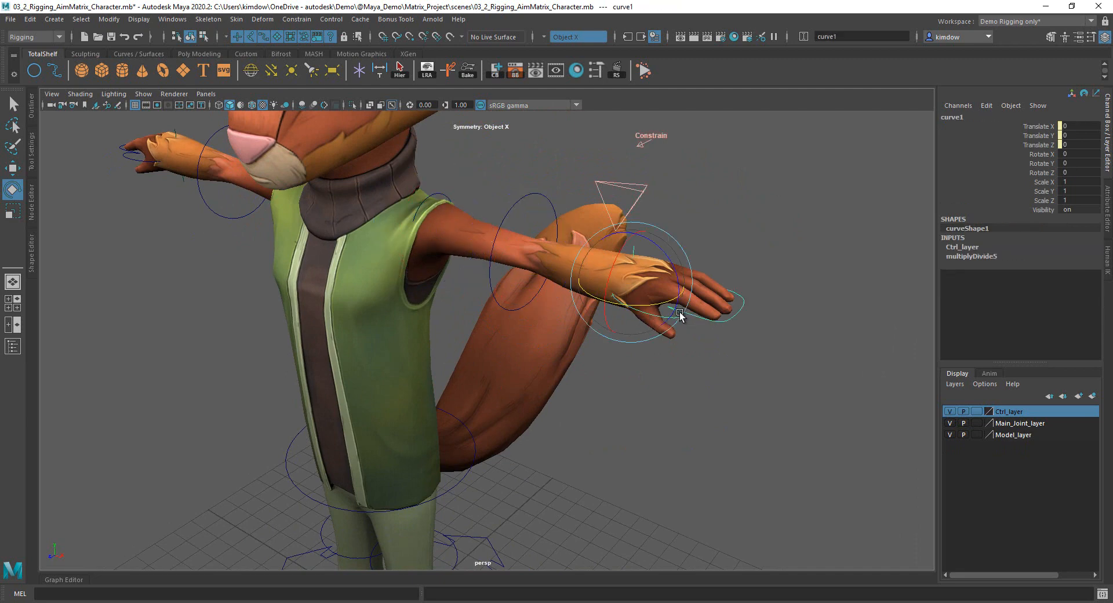
click(510, 216)
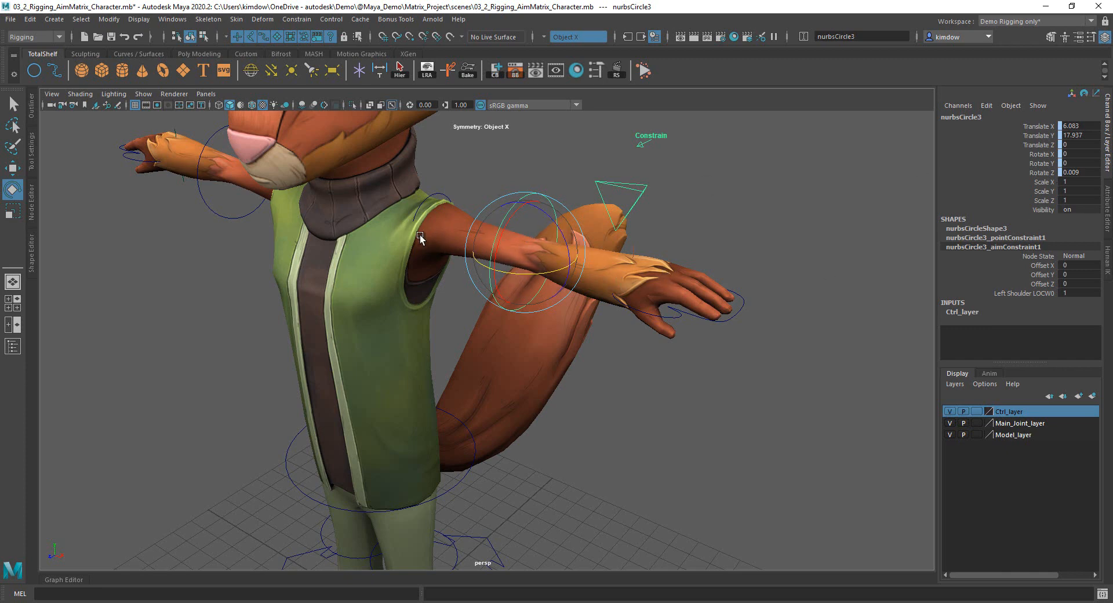
Move the right hand control down and inward in the XY plane to lower the character's arms.
click(129, 157)
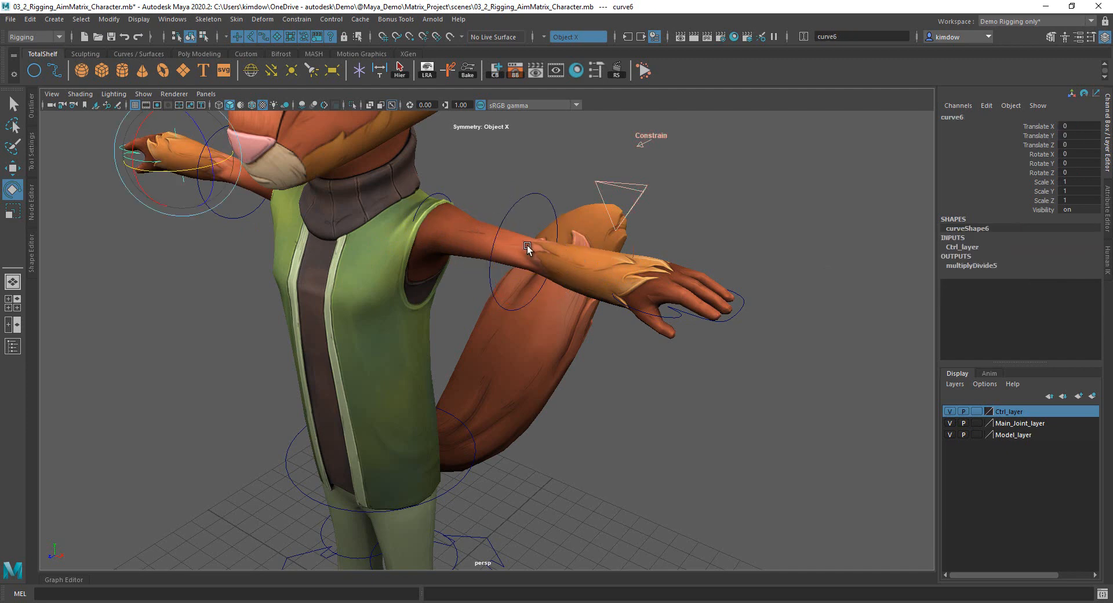
alt+drag(528, 247, 600, 218)
alt+right_drag(694, 188, 435, 246)
alt+drag(435, 246, 477, 221)
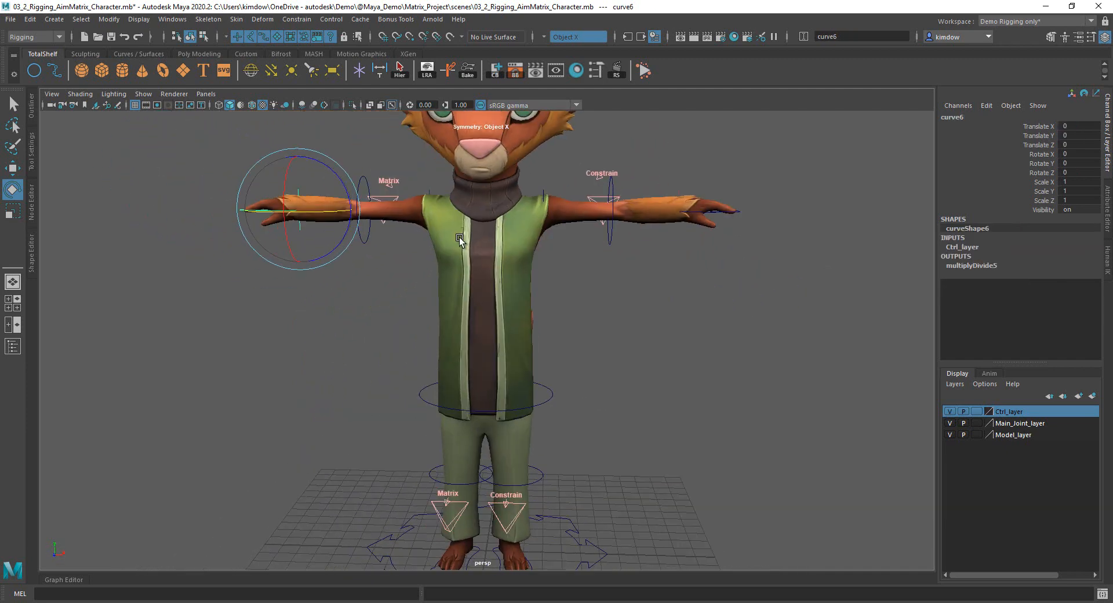
key(w)
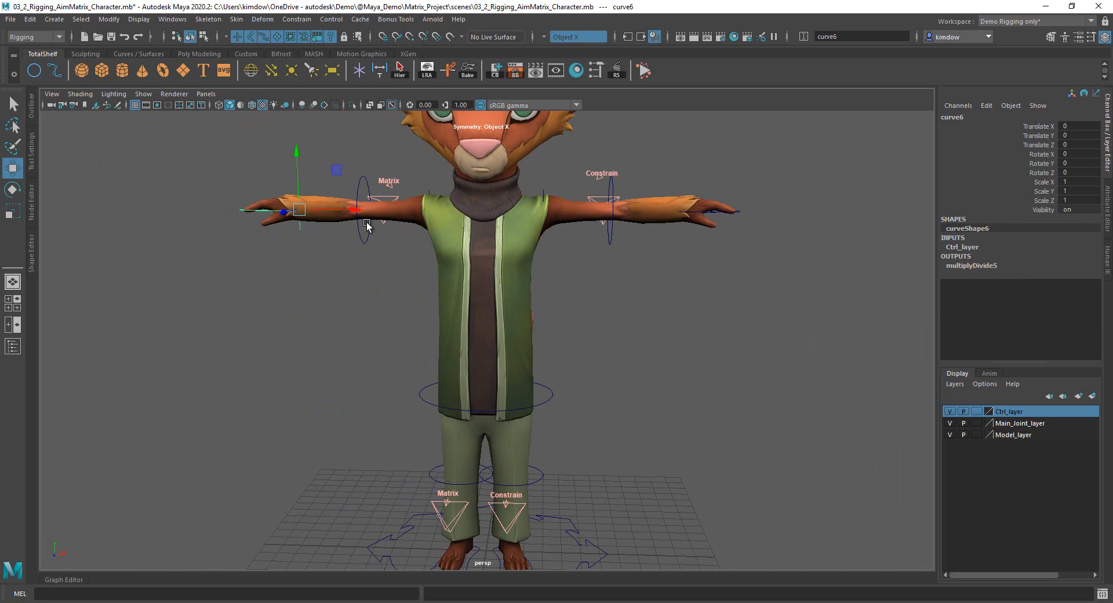
drag(337, 170, 519, 250)
Try rotating the left elbow's Constrain arrow control about its X axis, and undo the rotations.
click(527, 243)
key(e)
key(ctrl+z)
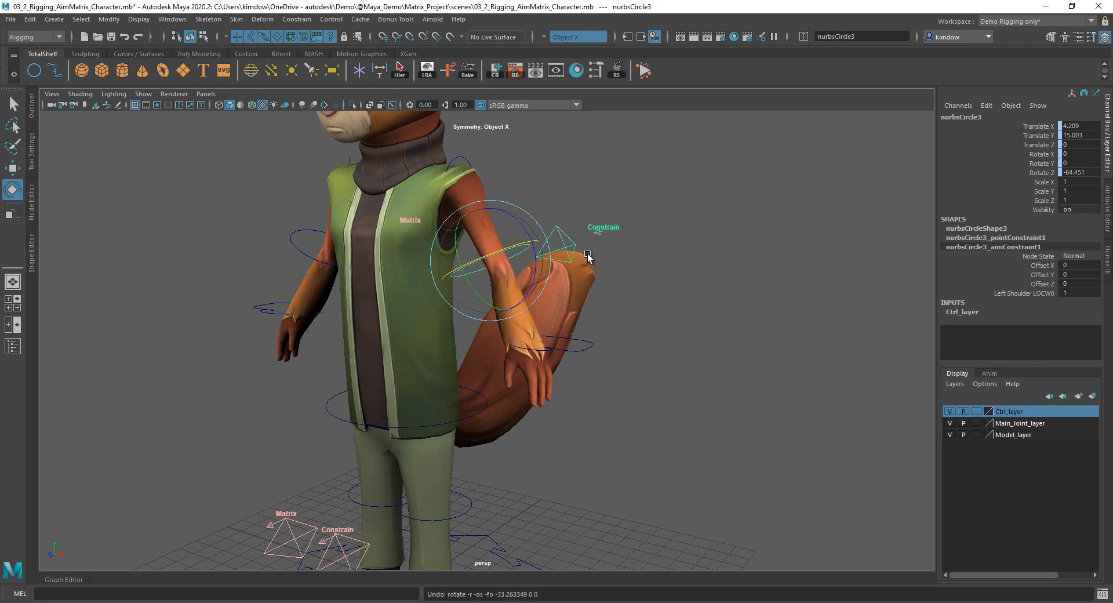
click(502, 255)
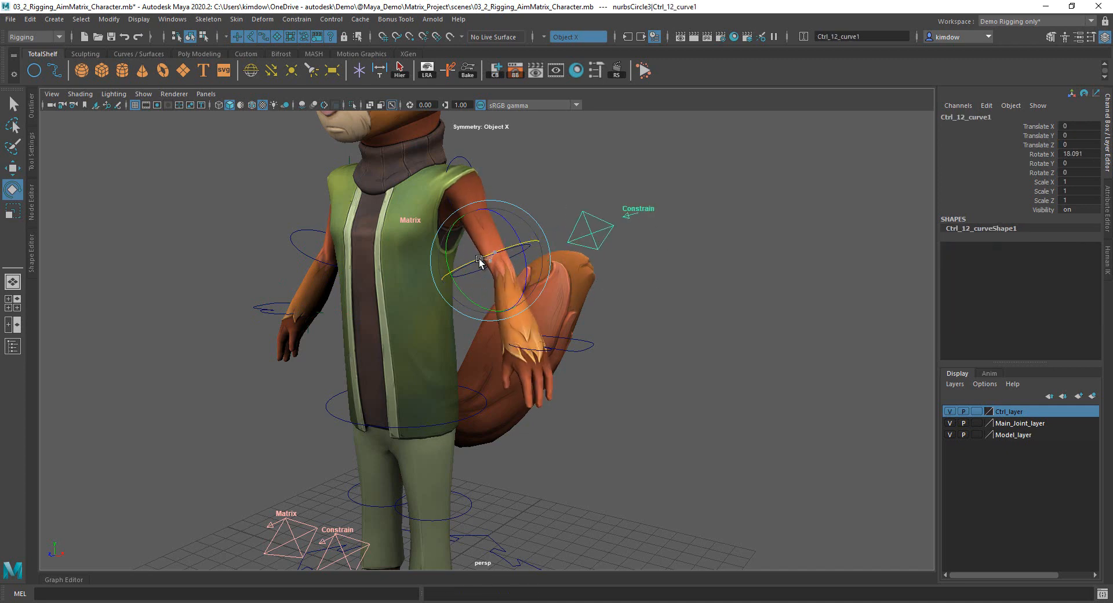
drag(480, 261, 529, 250)
key(ctrl+z)
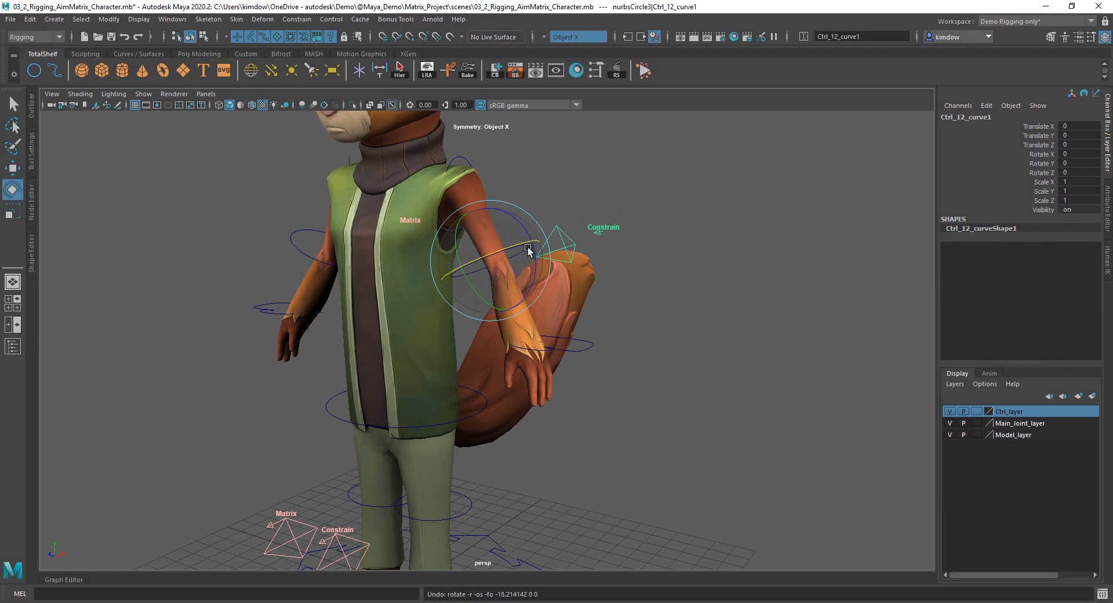
Try rotating the right elbow's Matrix arrow control about its X axis, and undo the rotation.
alt+drag(251, 323, 428, 298)
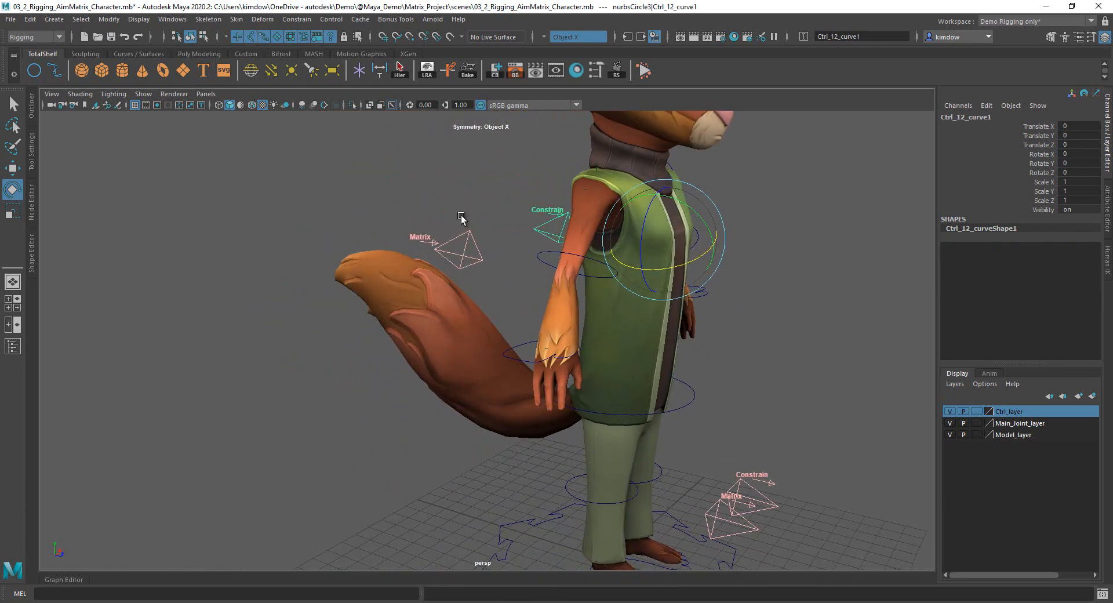
click(553, 271)
drag(580, 261, 632, 266)
key(ctrl+z)
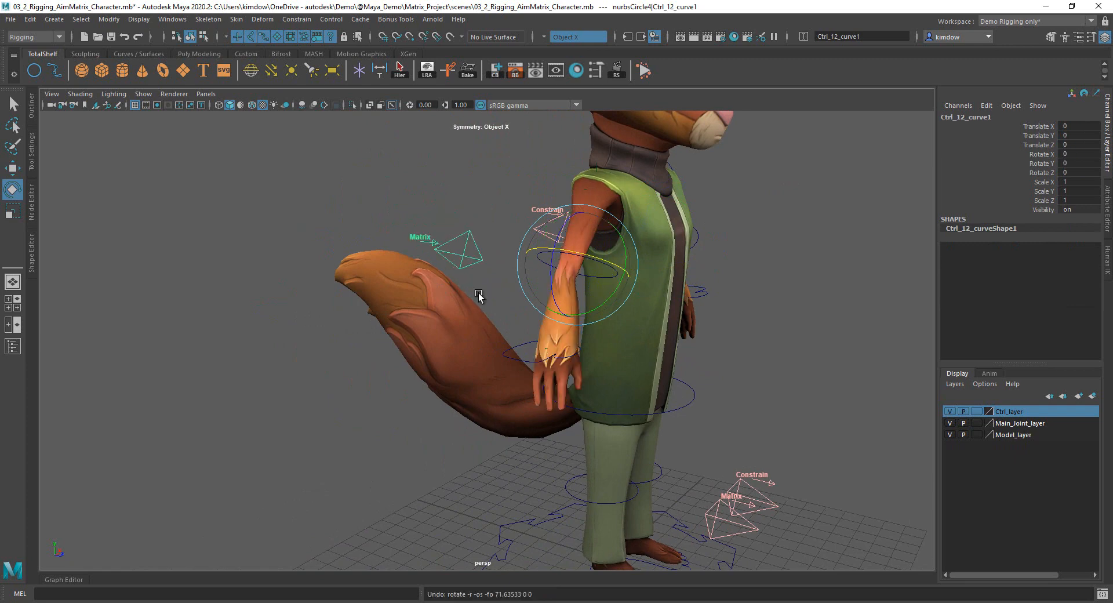
Undo the lowering of the arms so the hand control is back in the T-pose.
alt+drag(479, 297, 235, 308)
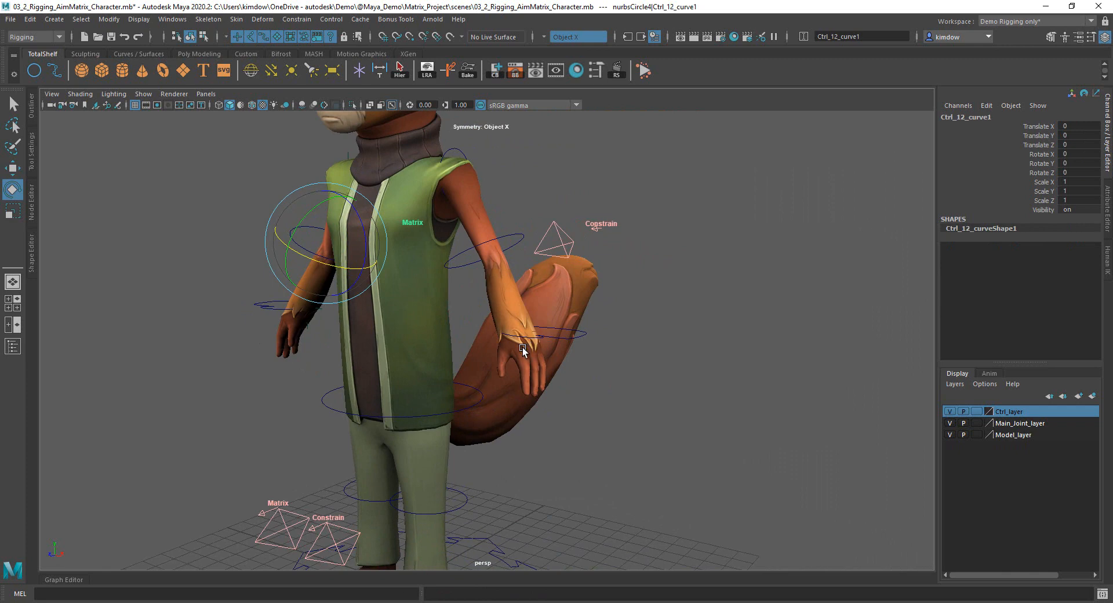
key(ctrl+z)
key(ctrl+z)
key(ctrl+z)
key(ctrl+z)
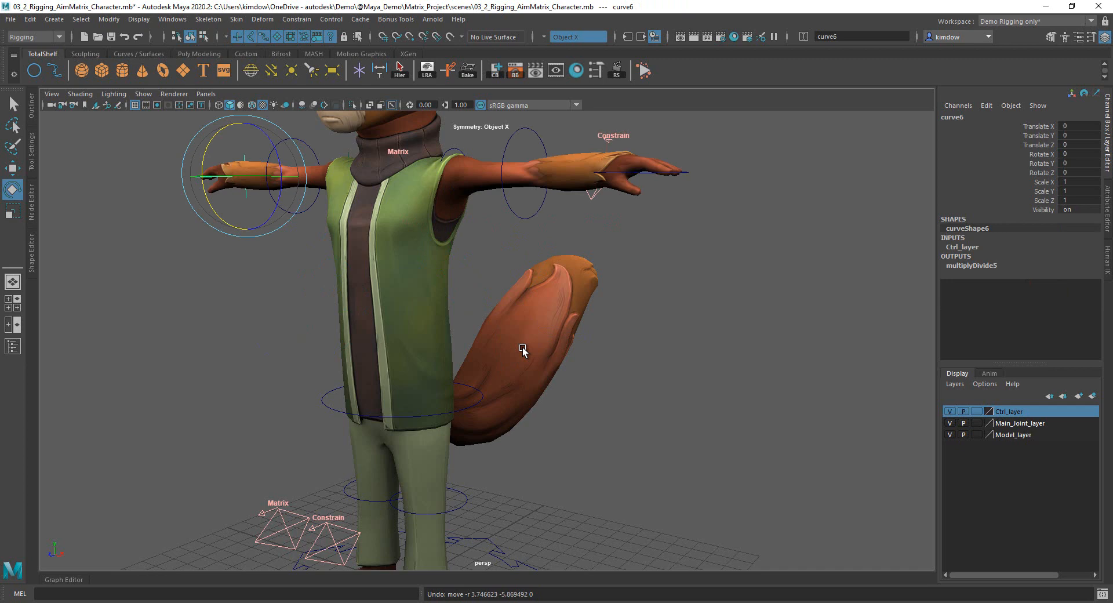
Move the right hand control down and inward until both arms hang beside the body, and view the elbow arrow controls from behind.
alt+middle_drag(641, 440, 695, 267)
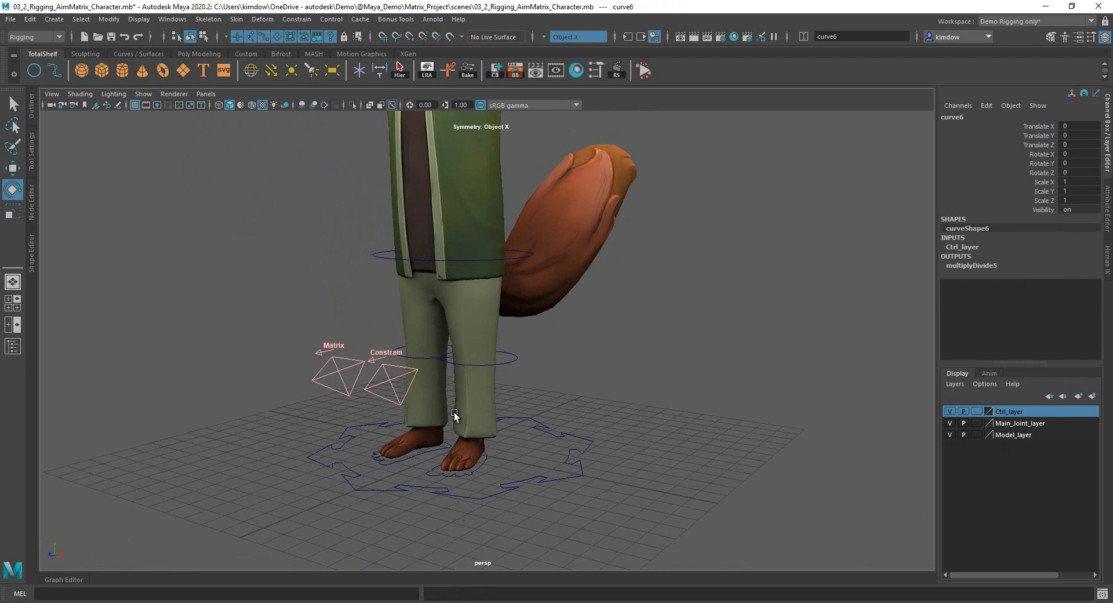
alt+drag(551, 386, 548, 201)
alt+middle_drag(547, 201, 522, 421)
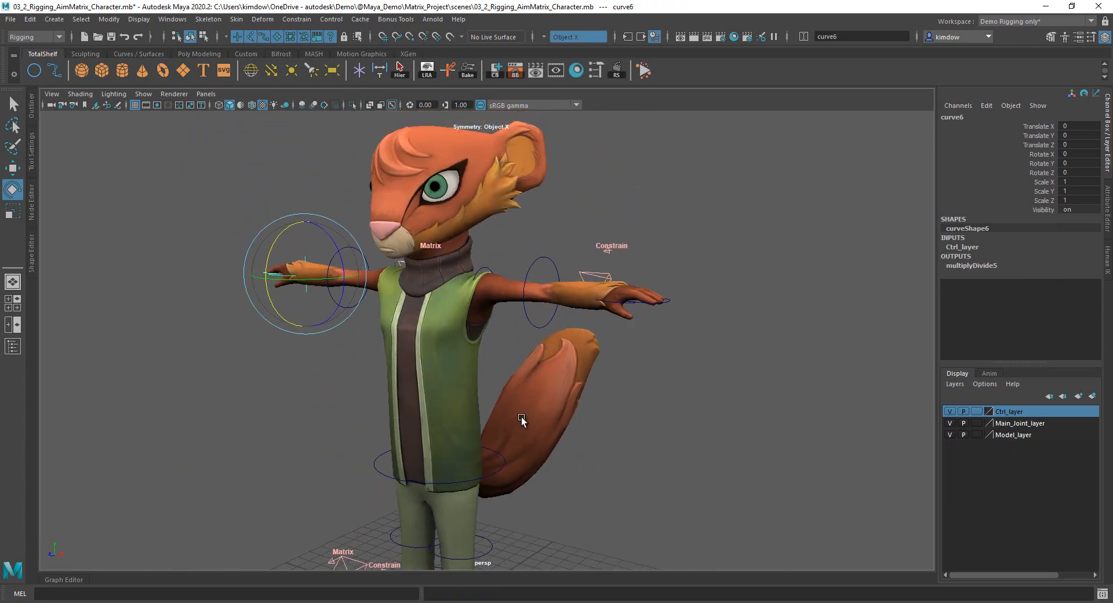
alt+drag(521, 422, 446, 313)
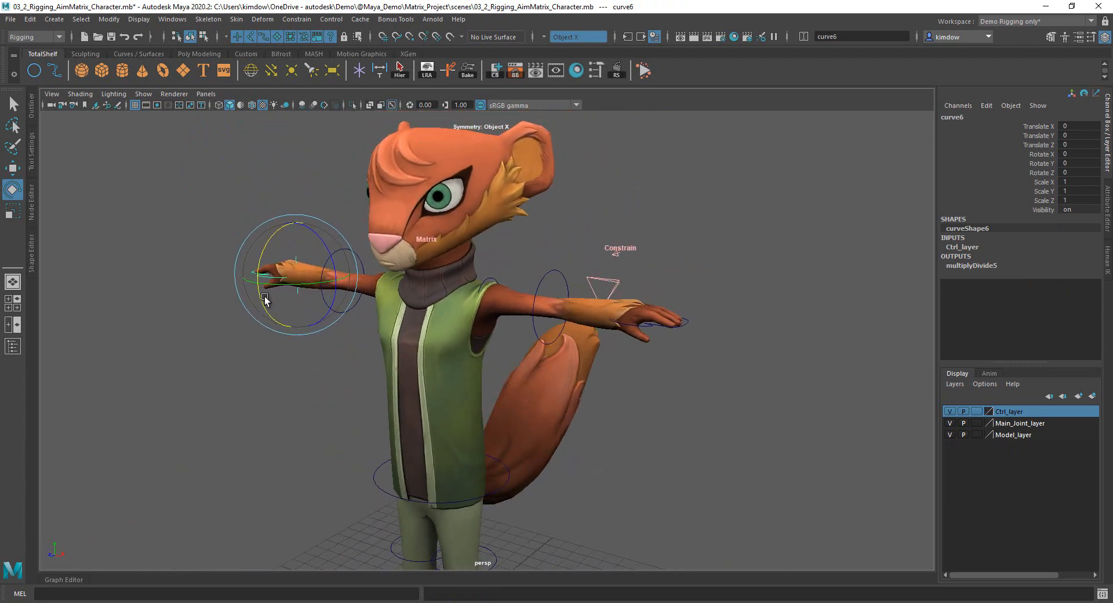
mouse_move(614, 319)
alt+mouse_down()
mouse_move(576, 315)
mouse_move(604, 308)
alt+mouse_up()
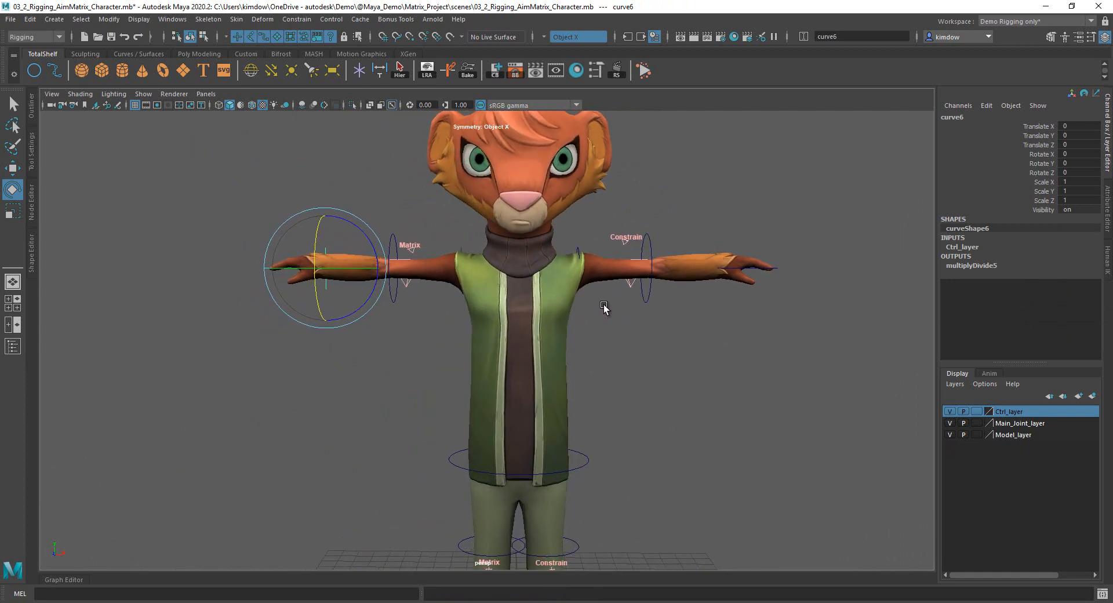
key(w)
drag(368, 235, 673, 418)
alt+drag(528, 364, 214, 400)
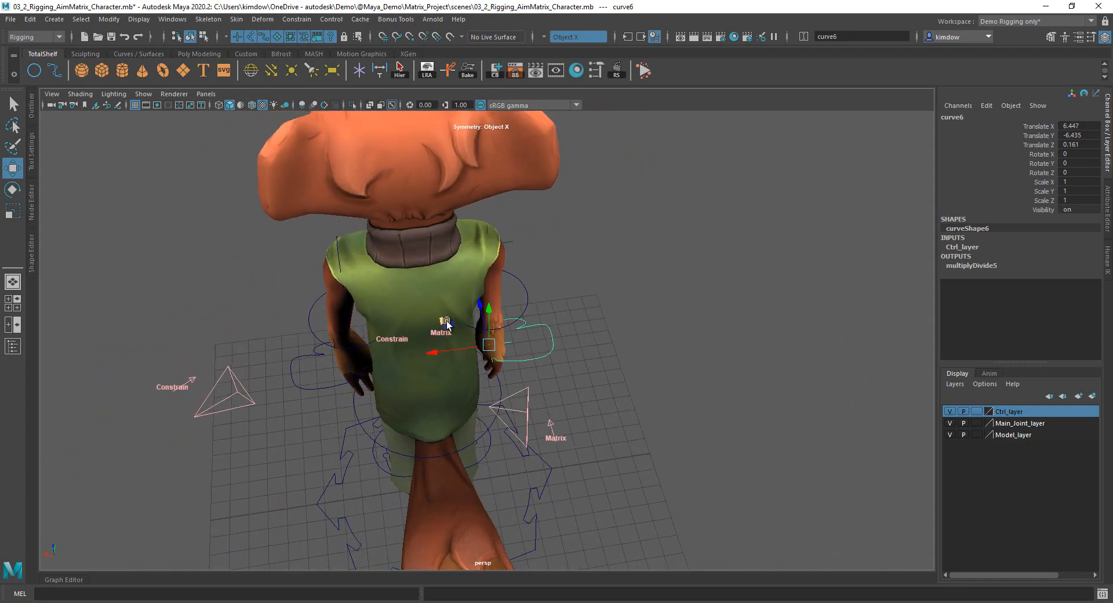
Shift the right hand control slightly in the XZ plane, to about X 5.7 and Z -0.06, to compare the Constrain and Matrix elbow arrows.
alt+drag(448, 325, 453, 281)
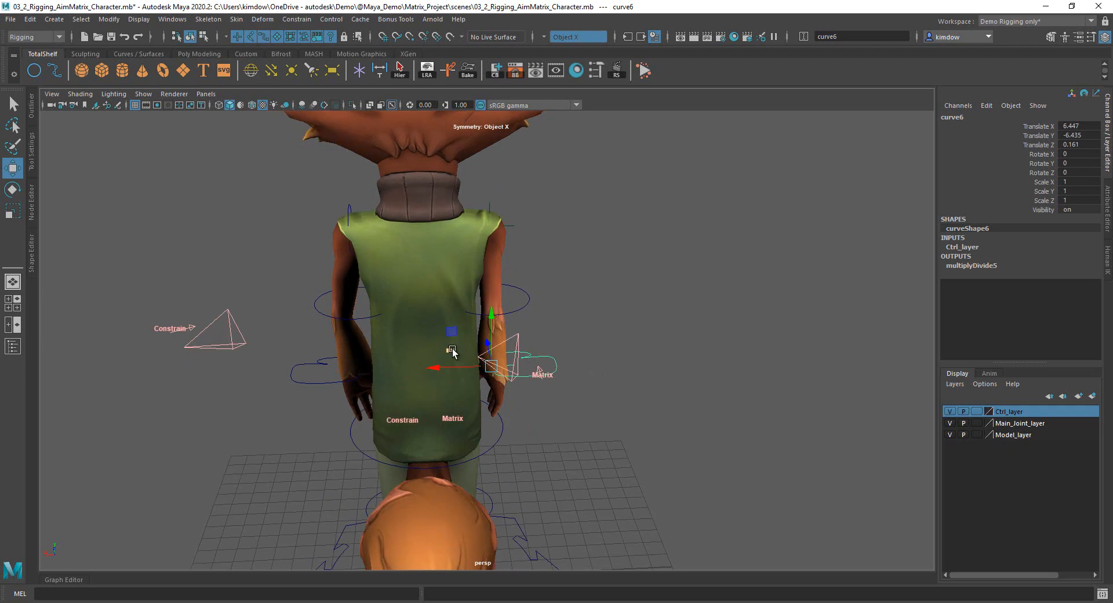
mouse_move(452, 351)
mouse_down()
mouse_move(462, 355)
mouse_move(452, 351)
mouse_up()
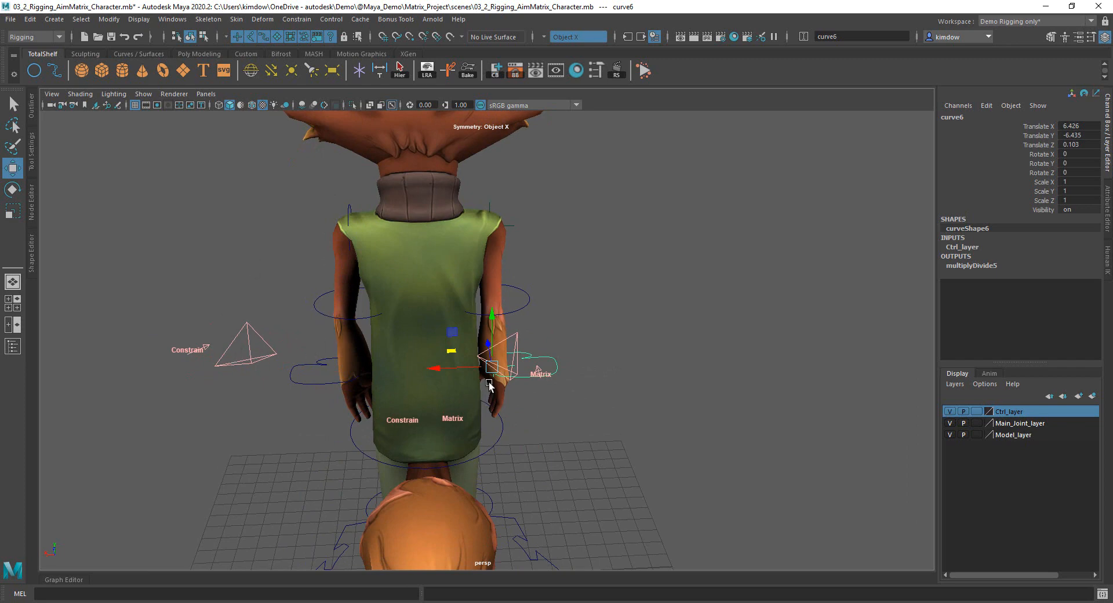
drag(450, 354, 465, 355)
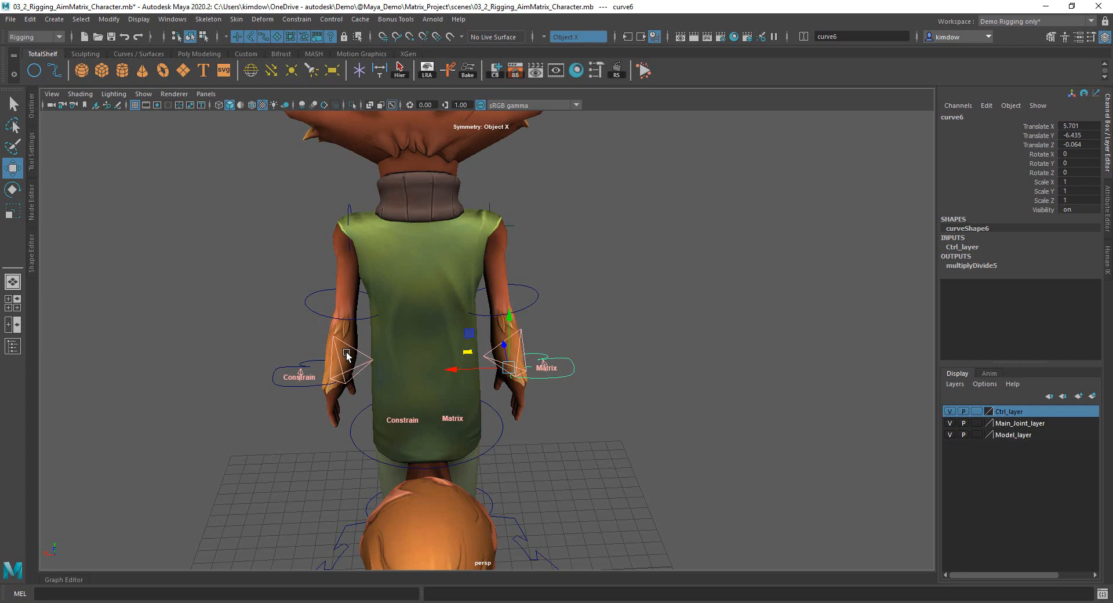
alt+drag(581, 382, 532, 332)
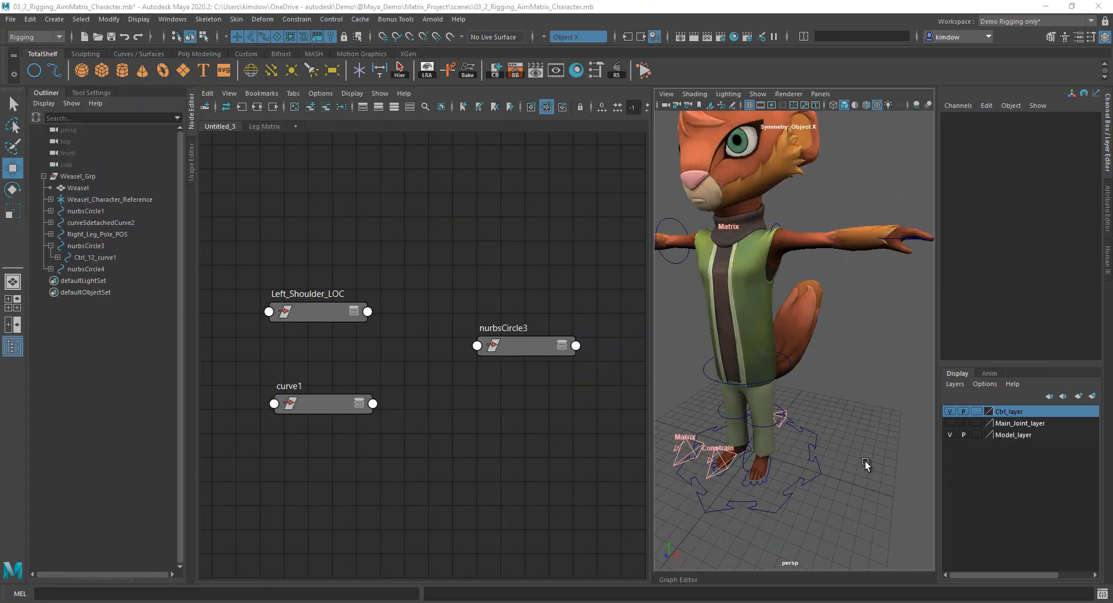
Examine the left shoulder locator, the left hand control curve1 and the unconstrained circle nurbsCircle3 on the character.
alt+drag(866, 461, 810, 402)
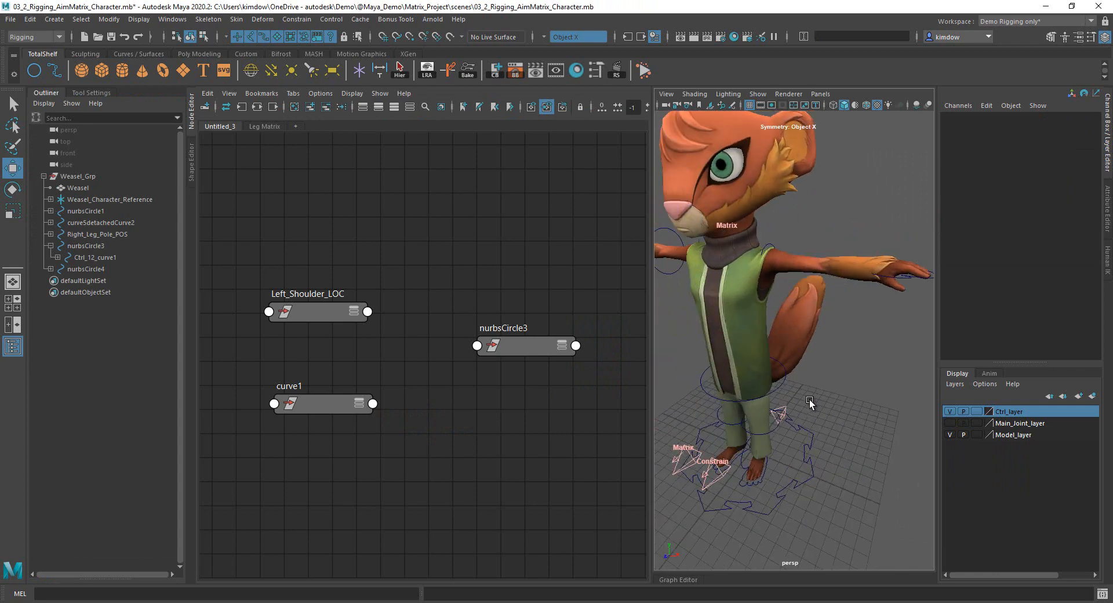
click(772, 241)
alt+right_drag(829, 262, 704, 260)
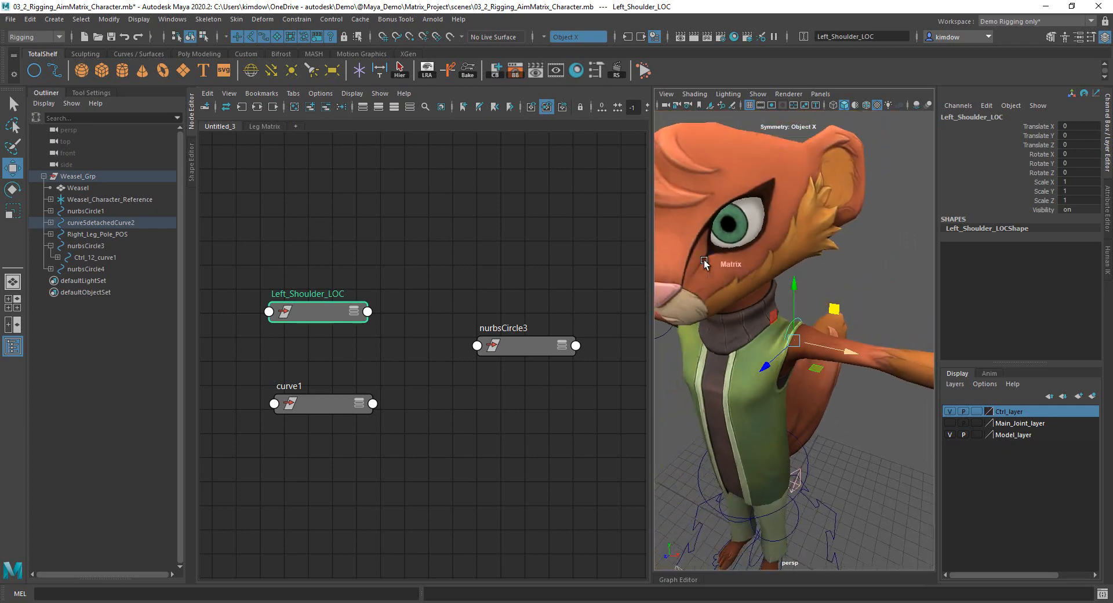
alt+middle_drag(821, 295, 752, 258)
alt+drag(826, 278, 800, 285)
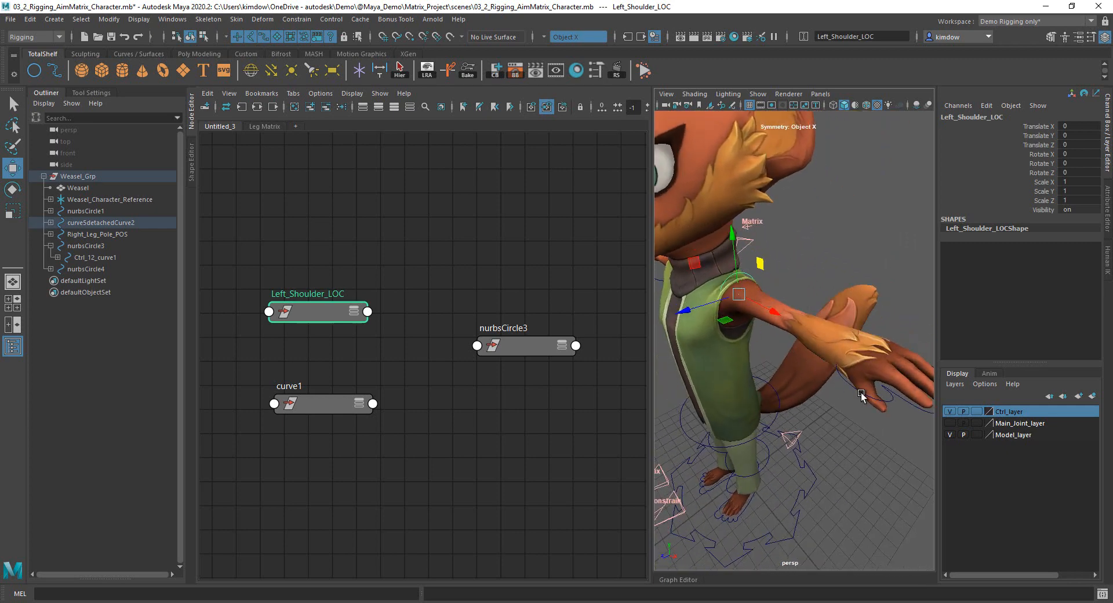
click(895, 395)
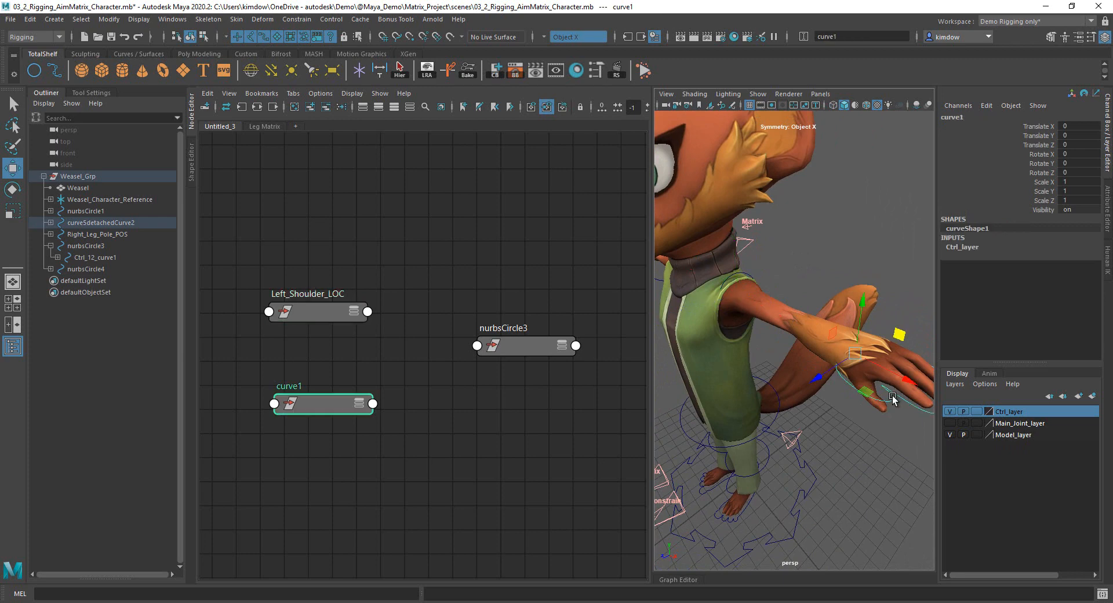
click(768, 460)
alt+drag(769, 460, 784, 500)
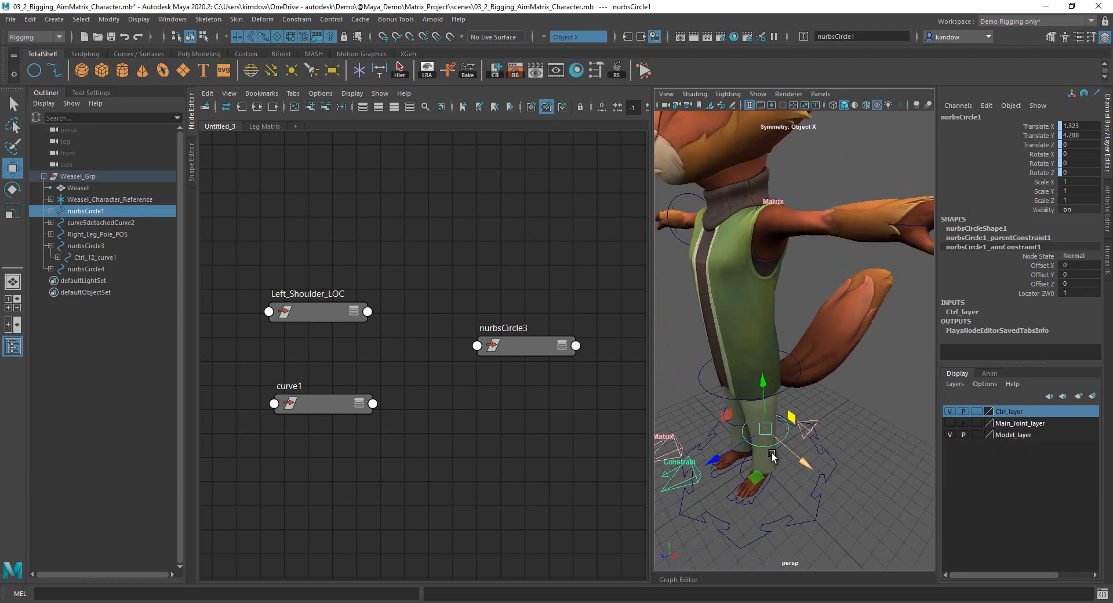
click(744, 468)
alt+drag(790, 448, 857, 444)
alt+right_drag(857, 444, 777, 434)
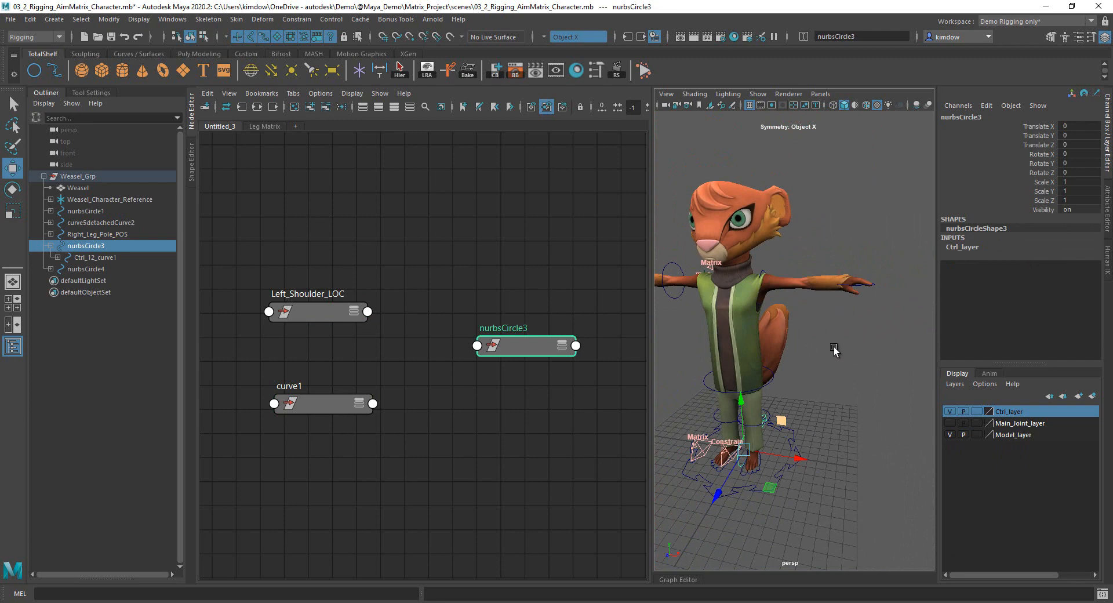
Match the Left_Shoulder_LOC, curve1 and nurbsCircle3 graph nodes with their controls on the character.
alt+drag(847, 358, 798, 376)
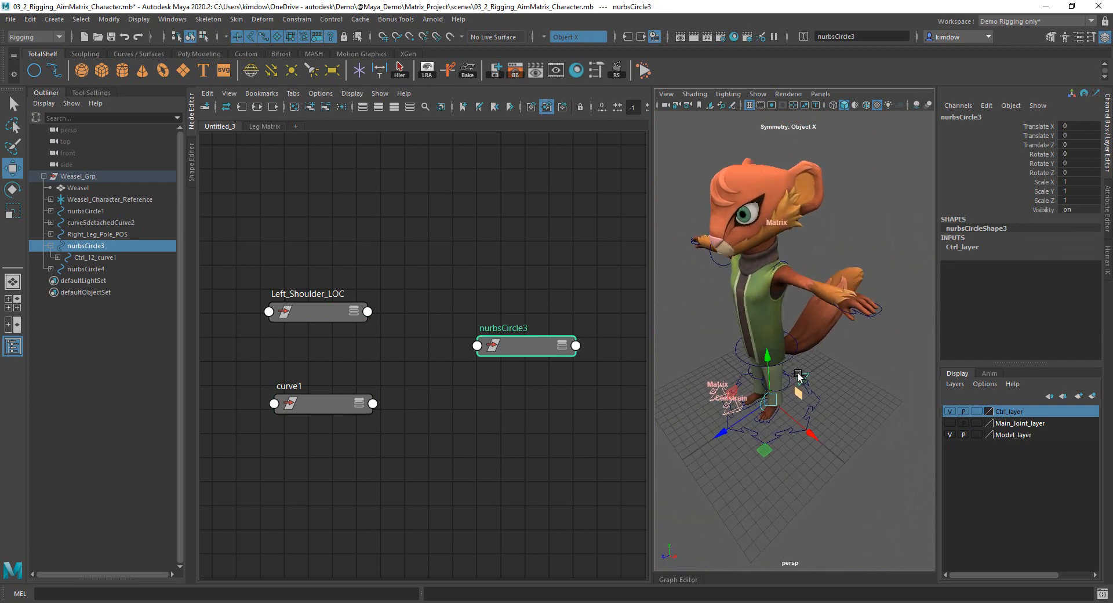
alt+right_drag(799, 375, 866, 335)
click(774, 205)
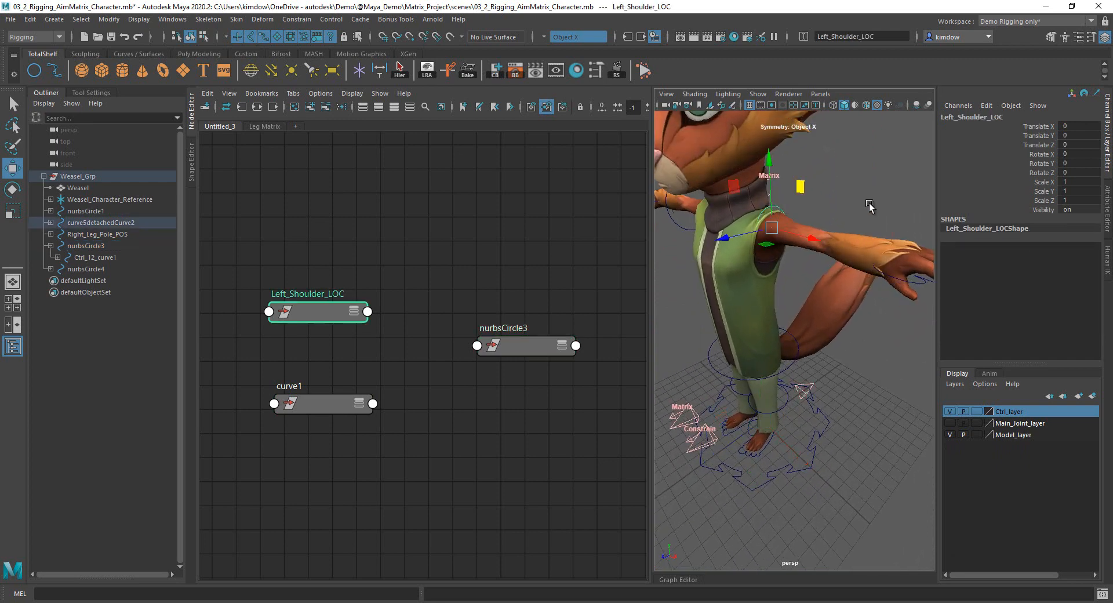
click(921, 283)
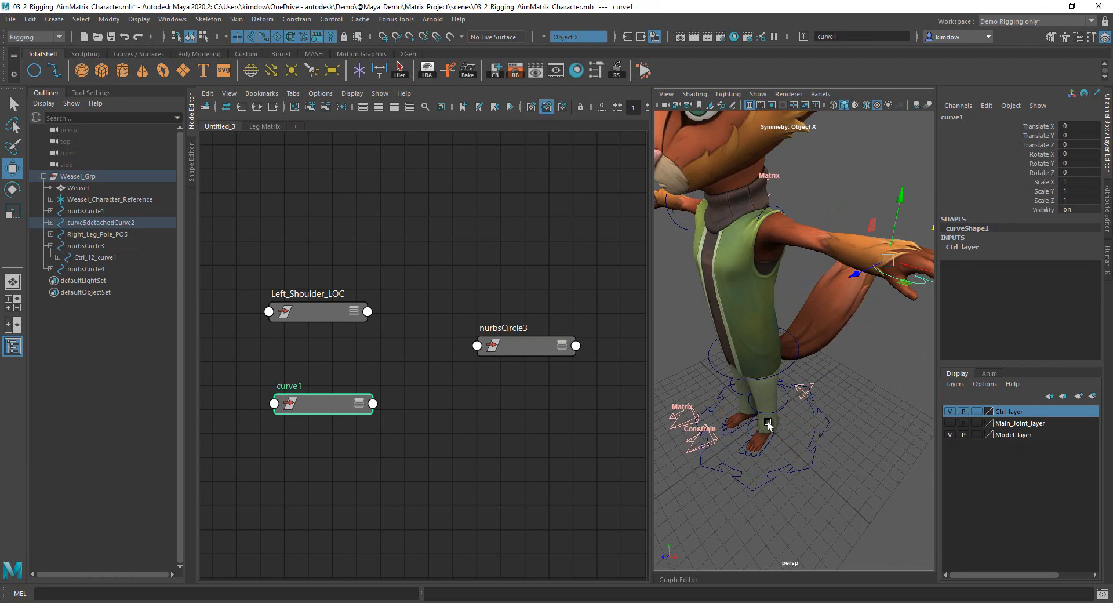
click(526, 350)
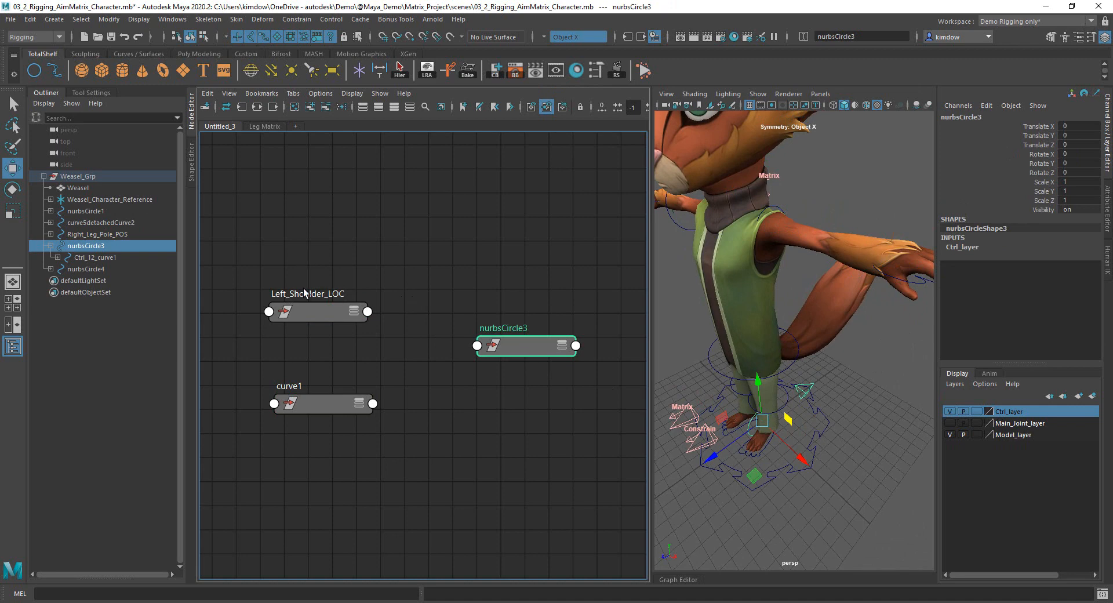
Shift the Left_Shoulder_LOC and curve1 nodes aside and add a blendMatrix node to the graph.
drag(304, 293, 293, 390)
click(377, 273)
key(Tab)
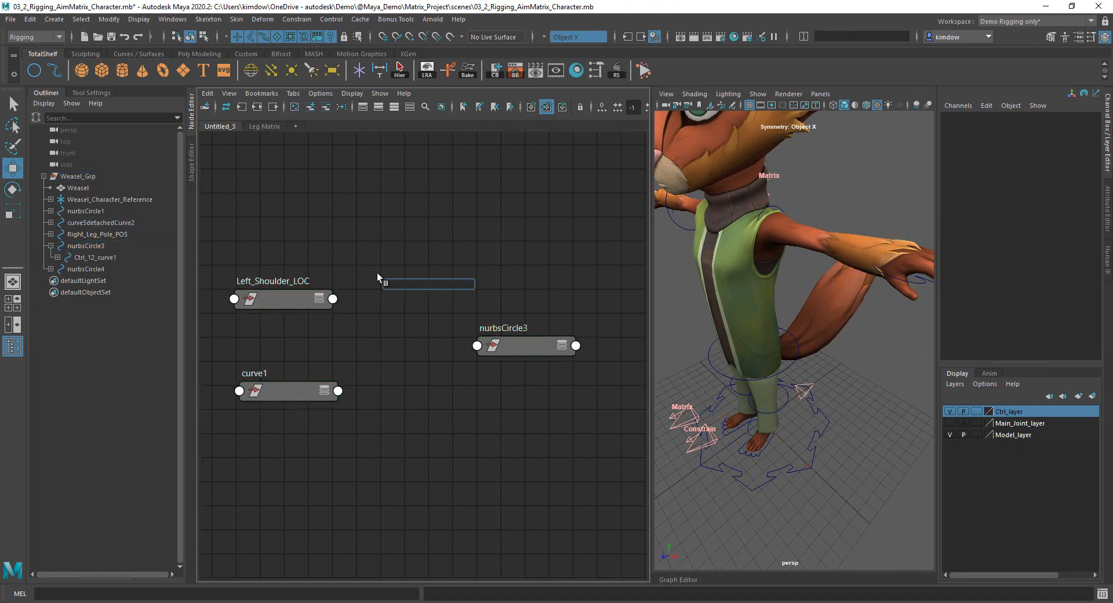
text(blend)
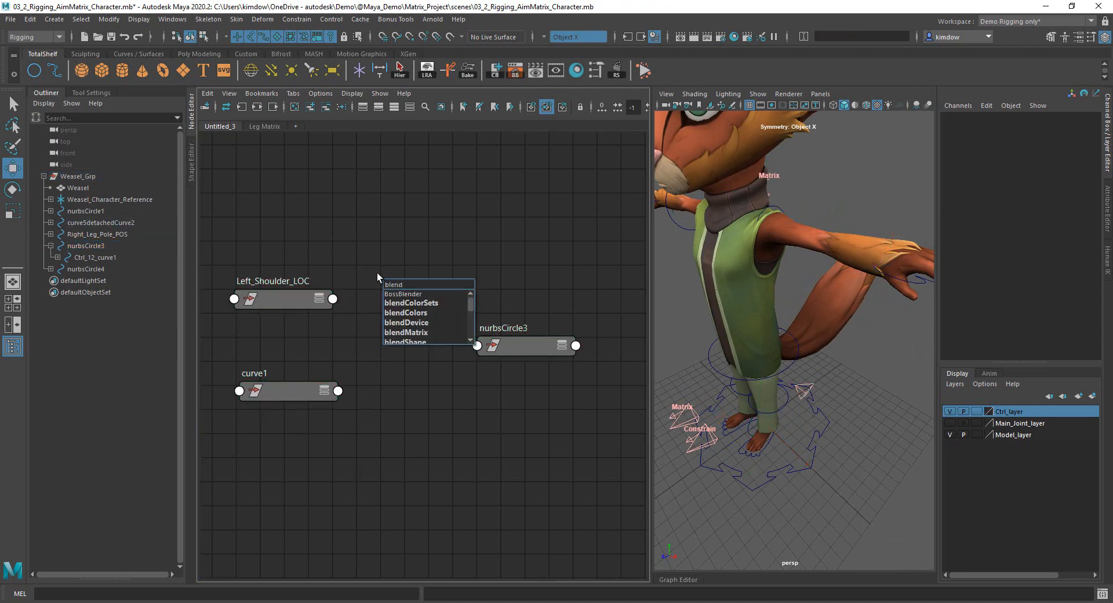
text(Matrix)
key(Return)
Arrange the graph with the blendMatrix node between the Left_Shoulder_LOC and curve1 nodes and the nurbsCircle3 node.
drag(521, 349, 576, 338)
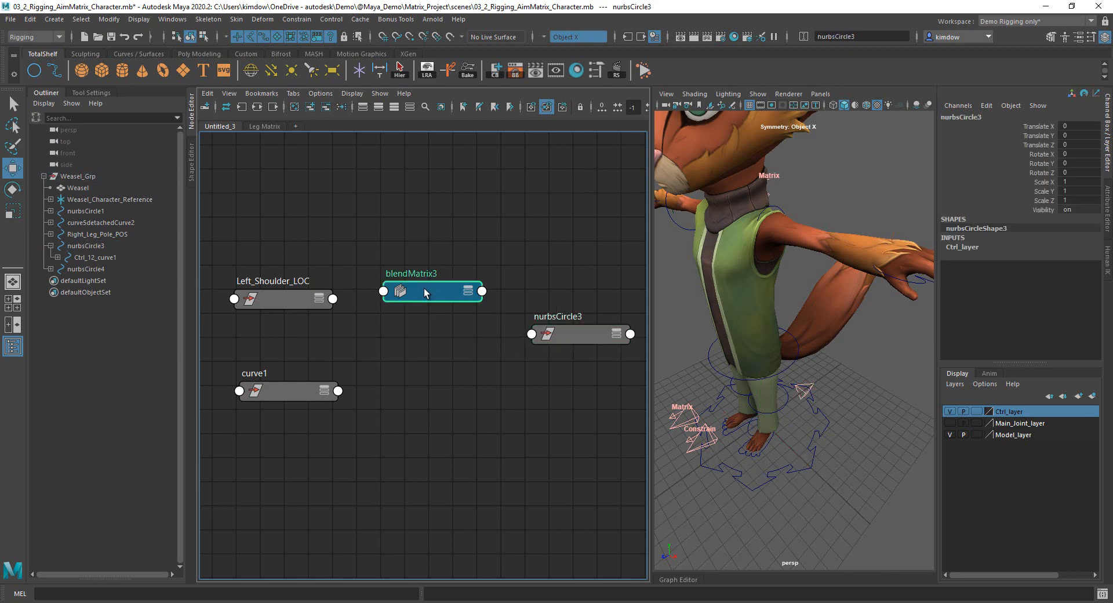
drag(423, 288, 423, 331)
drag(293, 301, 269, 243)
drag(277, 390, 231, 402)
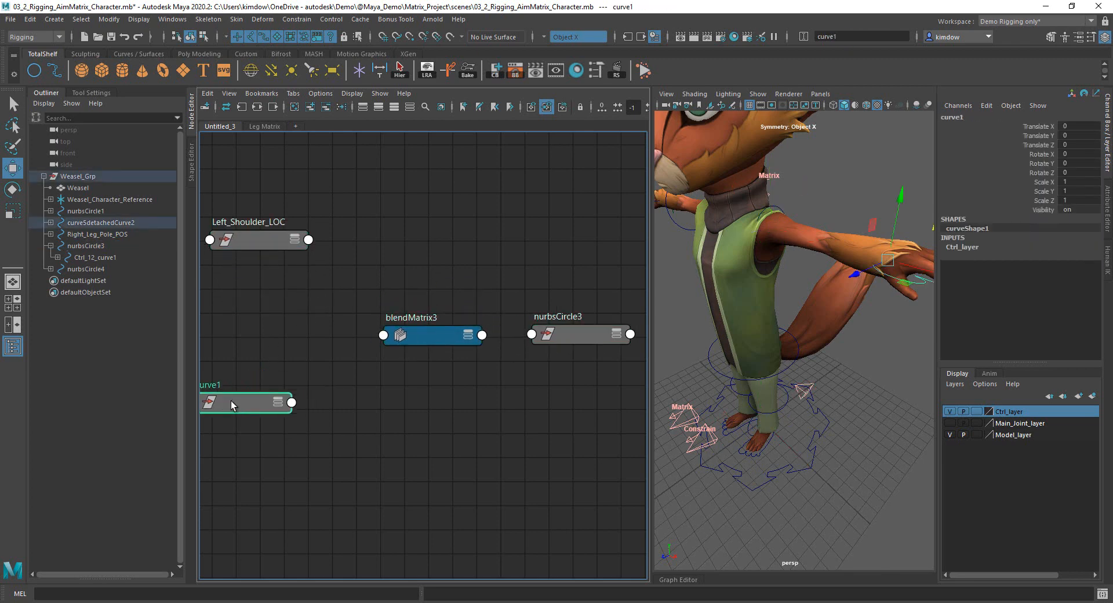
Connect Left_Shoulder_LOC's World Matrix[0] to the blendMatrix node's inputMatrix.
click(309, 241)
mouse_move(395, 412)
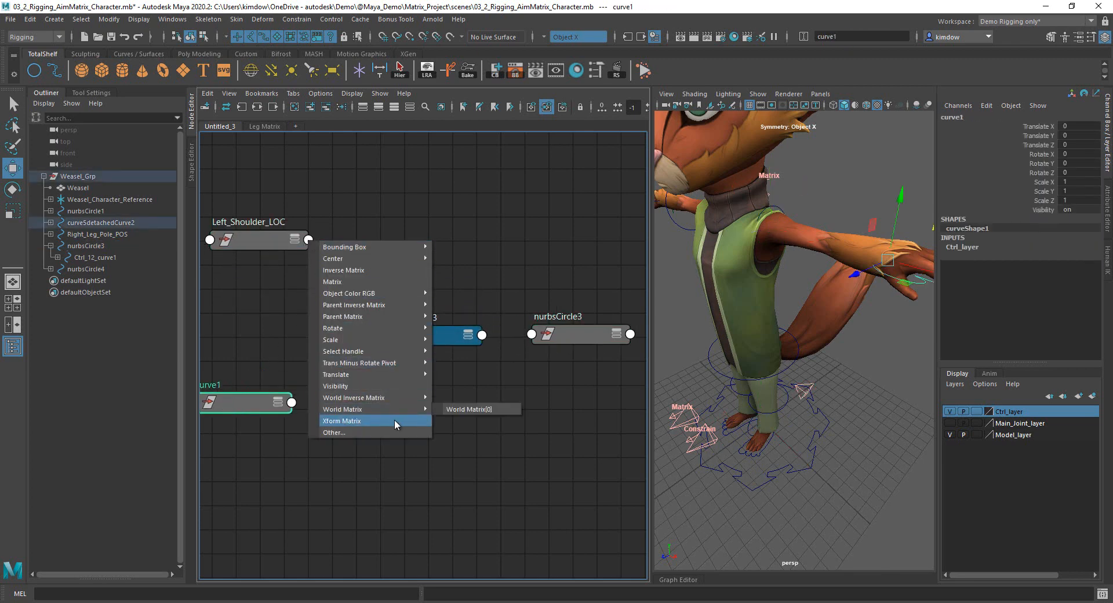
click(464, 410)
click(399, 342)
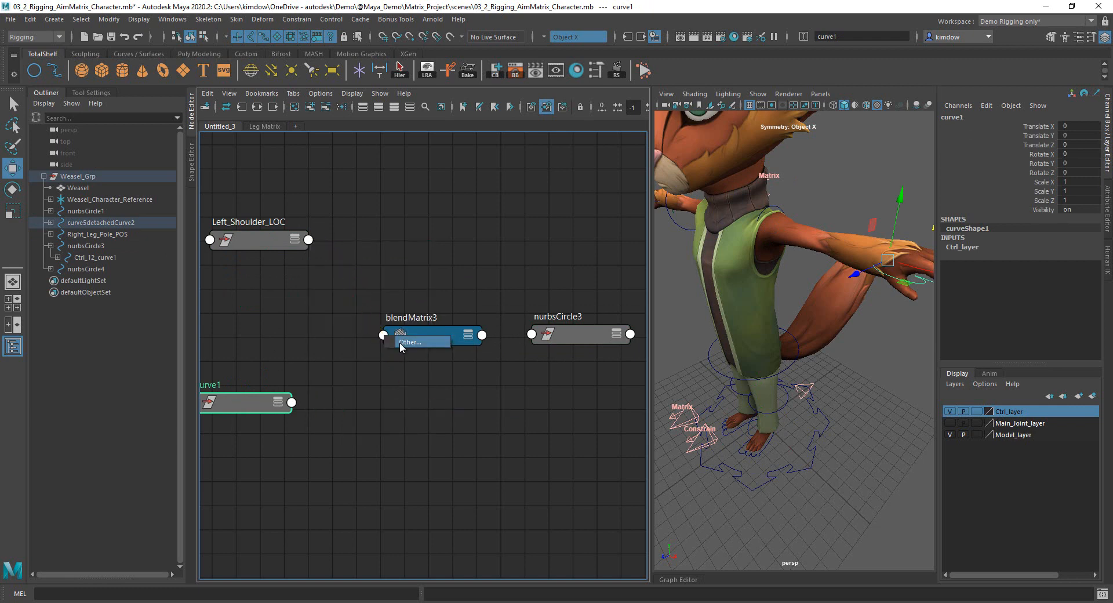
click(498, 213)
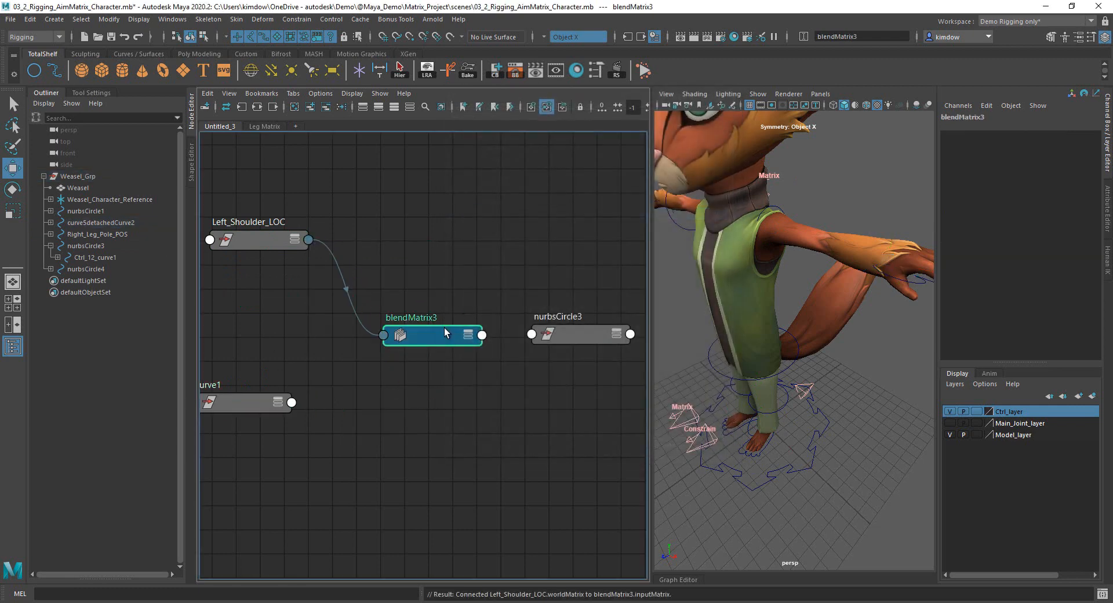
Show the blendMatrix node's attributes and connect curve1's World Matrix[0] to its target[0].targetMatrix.
double_click(444, 328)
click(293, 403)
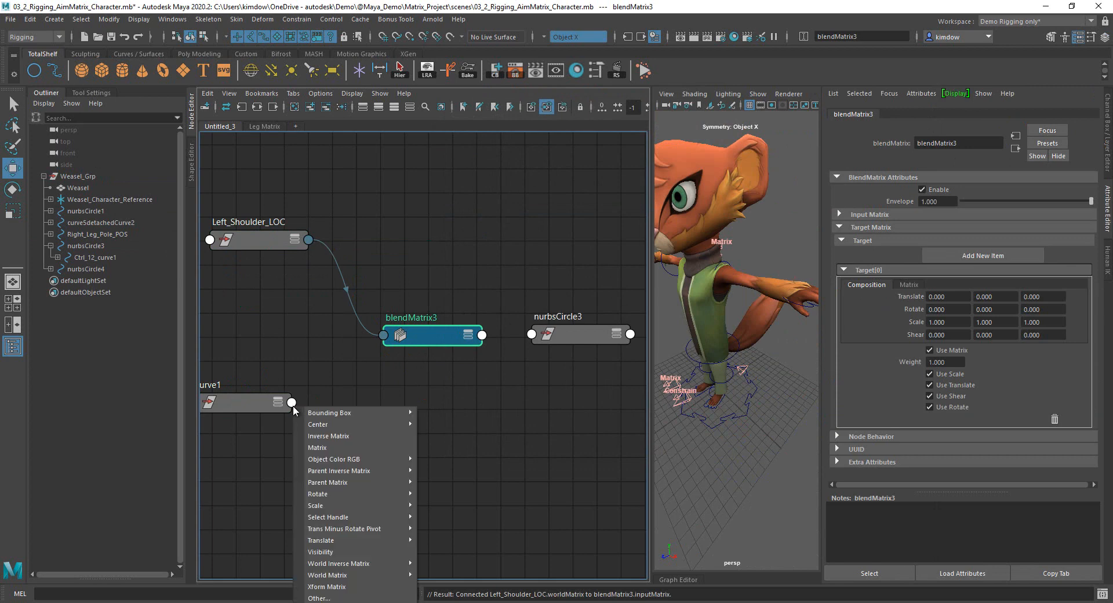
mouse_move(384, 575)
click(454, 576)
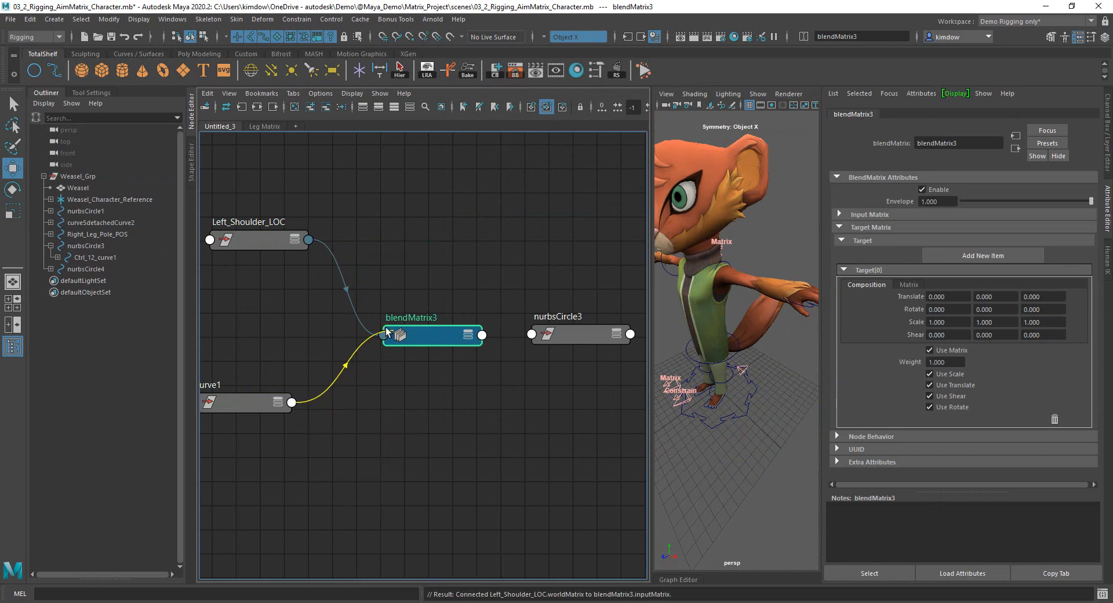
click(383, 335)
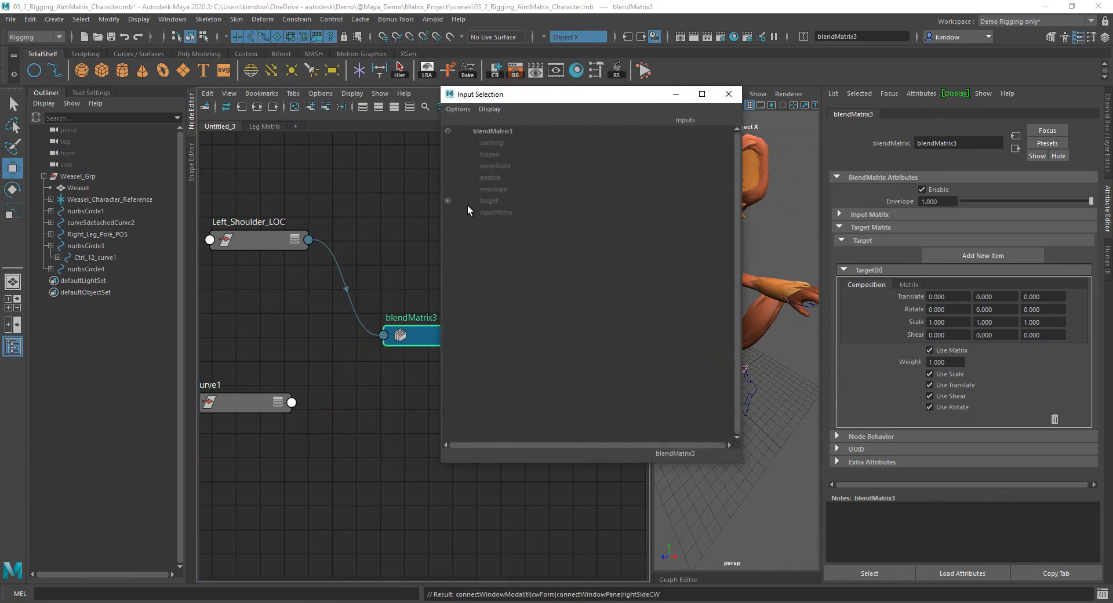
click(447, 200)
click(447, 213)
click(514, 224)
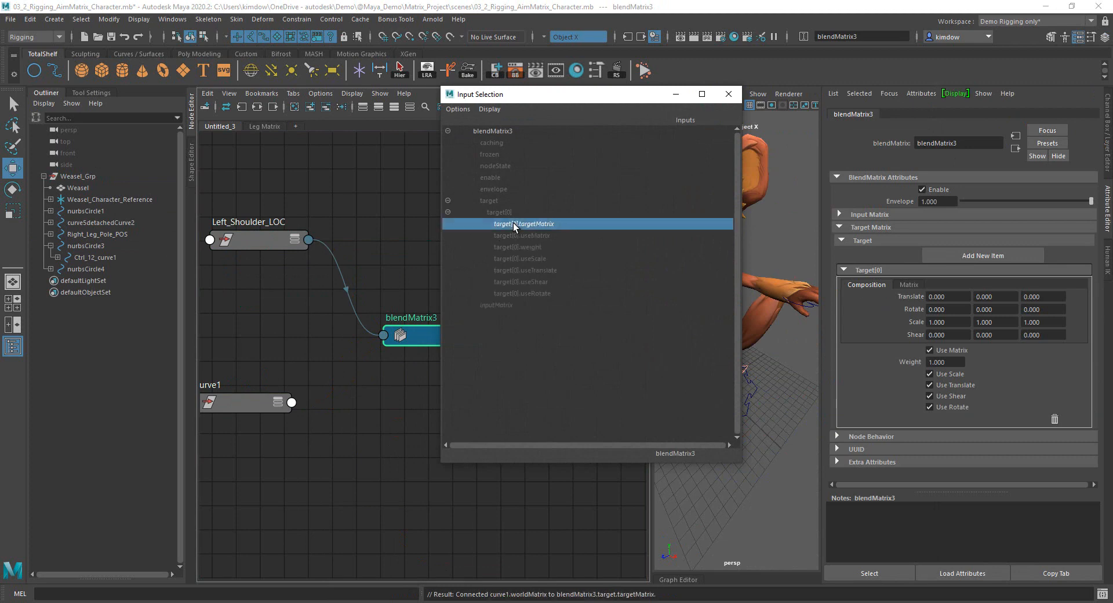
Connect the blendMatrix node's output to nurbsCircle3's offsetParentMatrix and show nurbsCircle3's channel values.
drag(482, 337, 534, 338)
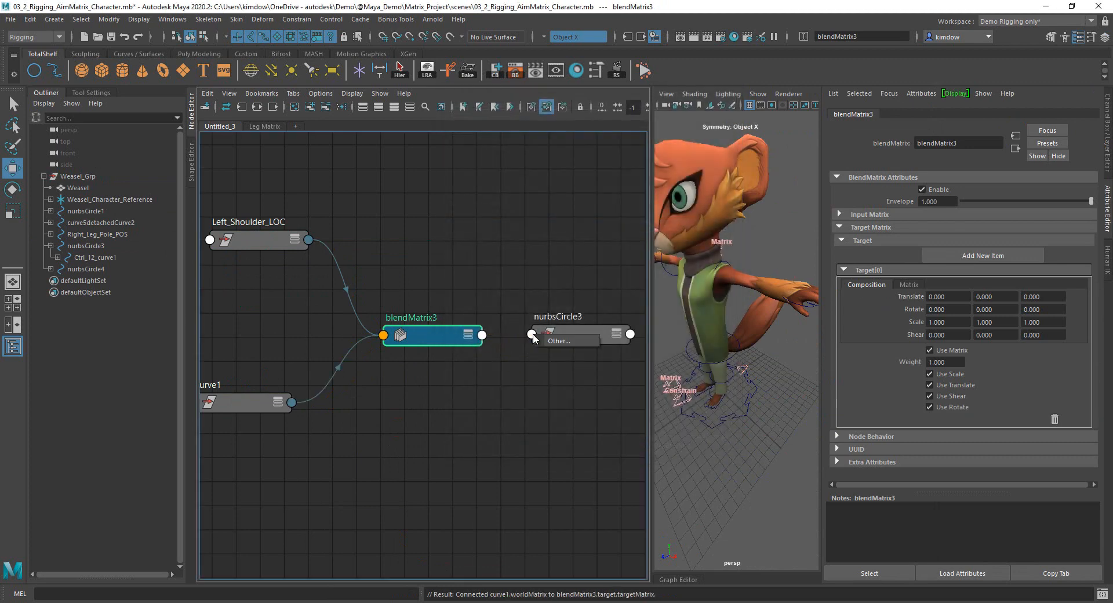
click(554, 340)
click(509, 317)
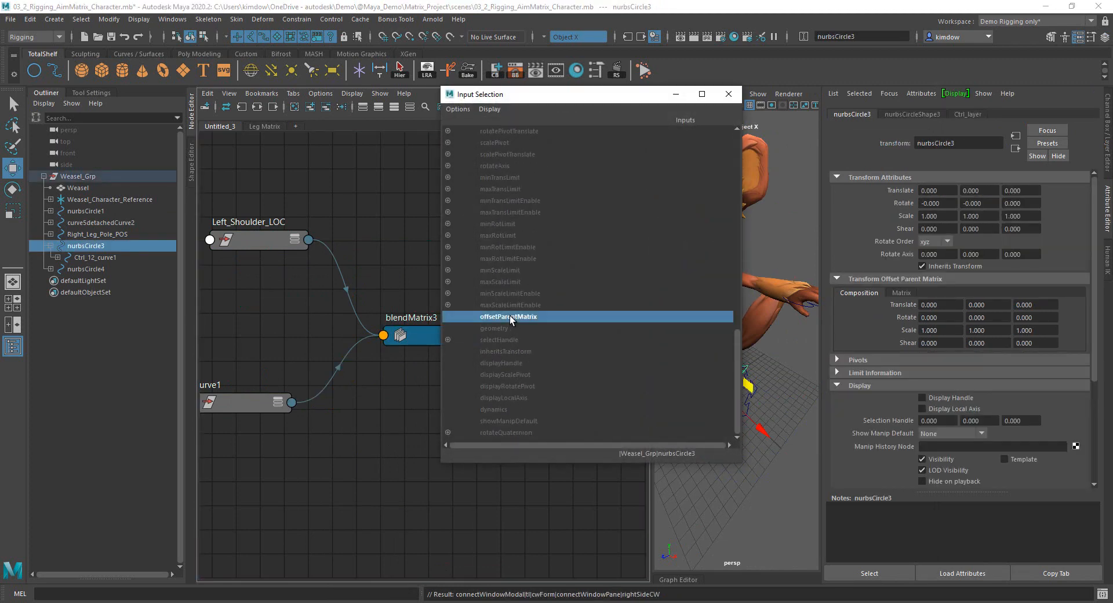
click(1106, 166)
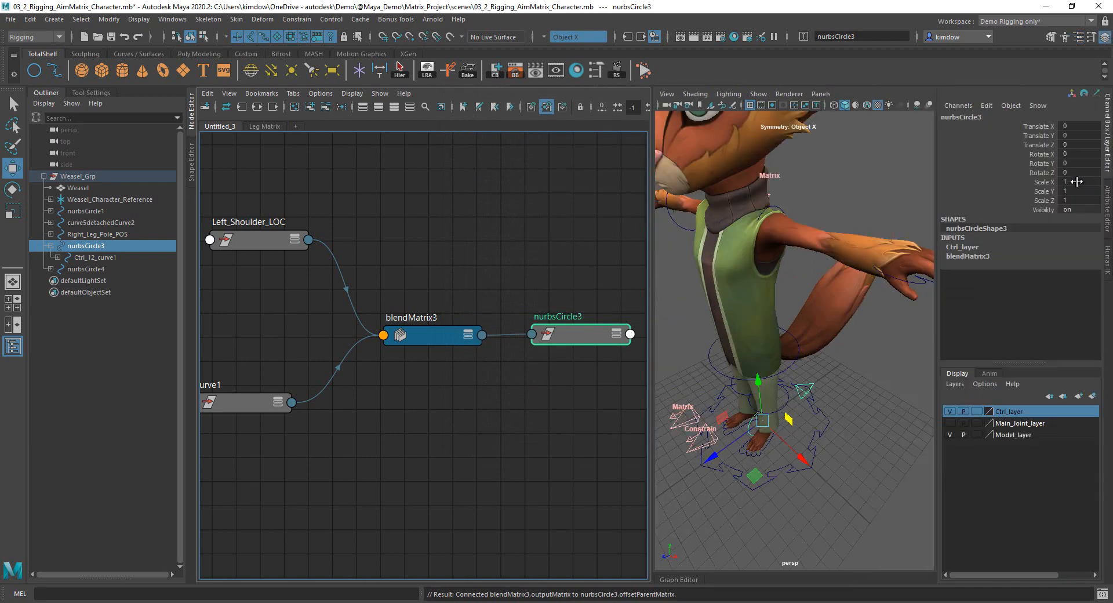
Test the blend by moving the left hand control curve1 slightly inward and down, and undo the move.
alt+drag(809, 339, 876, 348)
alt+right_drag(774, 473, 748, 456)
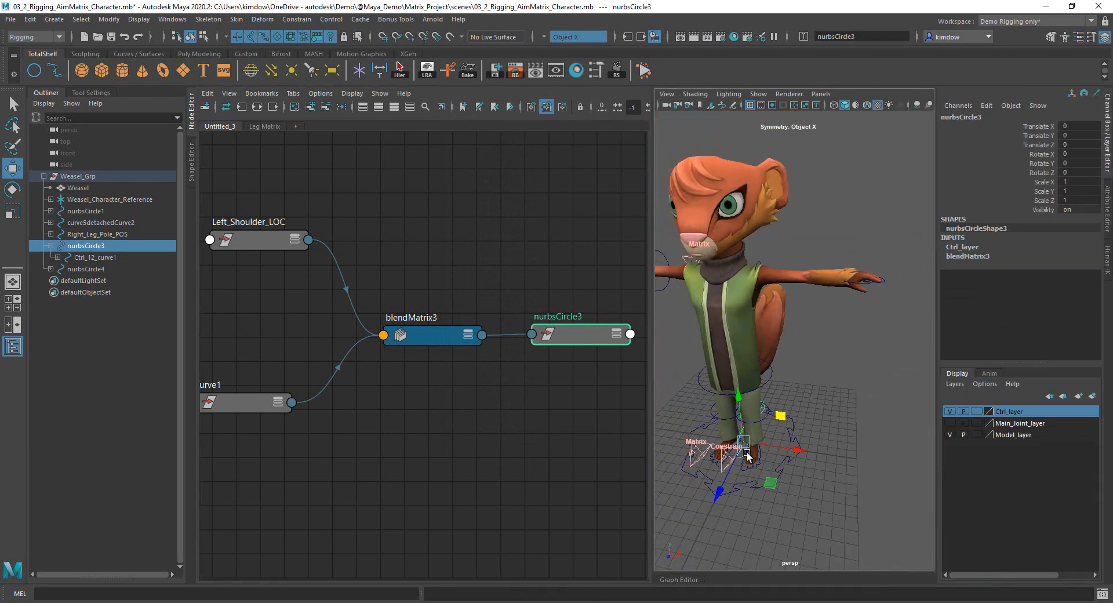
alt+drag(751, 458, 777, 441)
click(892, 290)
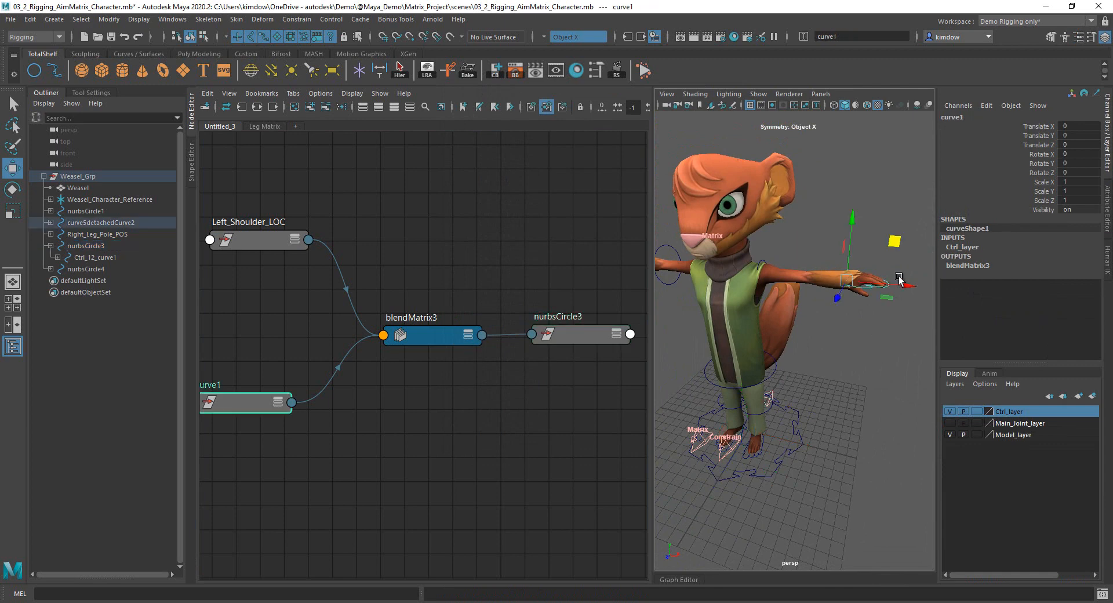
mouse_move(898, 238)
mouse_down()
mouse_move(835, 255)
mouse_move(890, 251)
mouse_up()
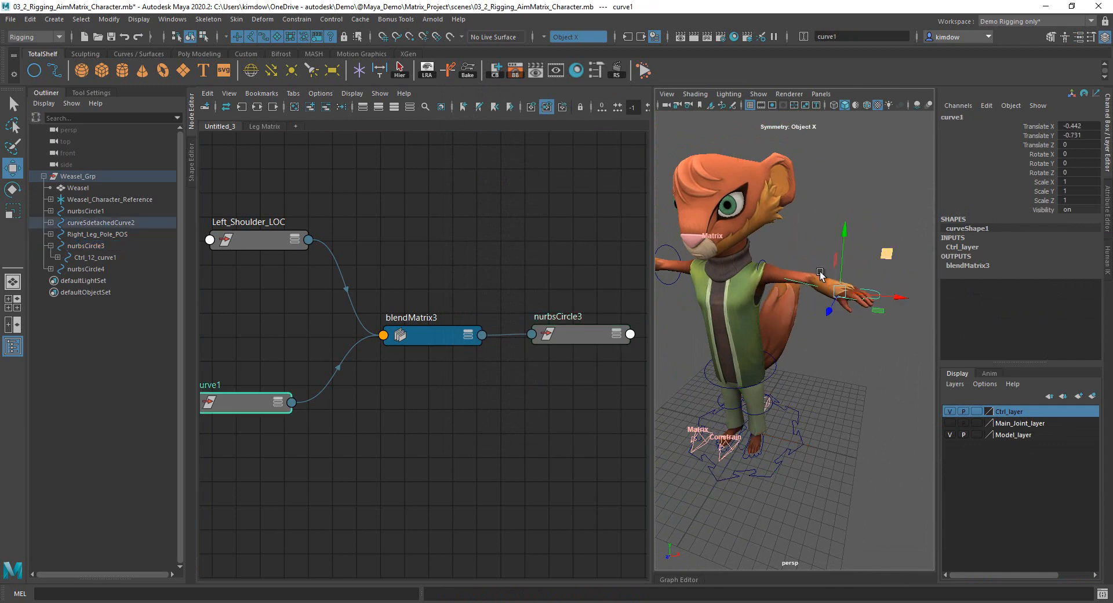
key(ctrl+z)
Set the blendMatrix node's Envelope to 0.5.
double_click(440, 332)
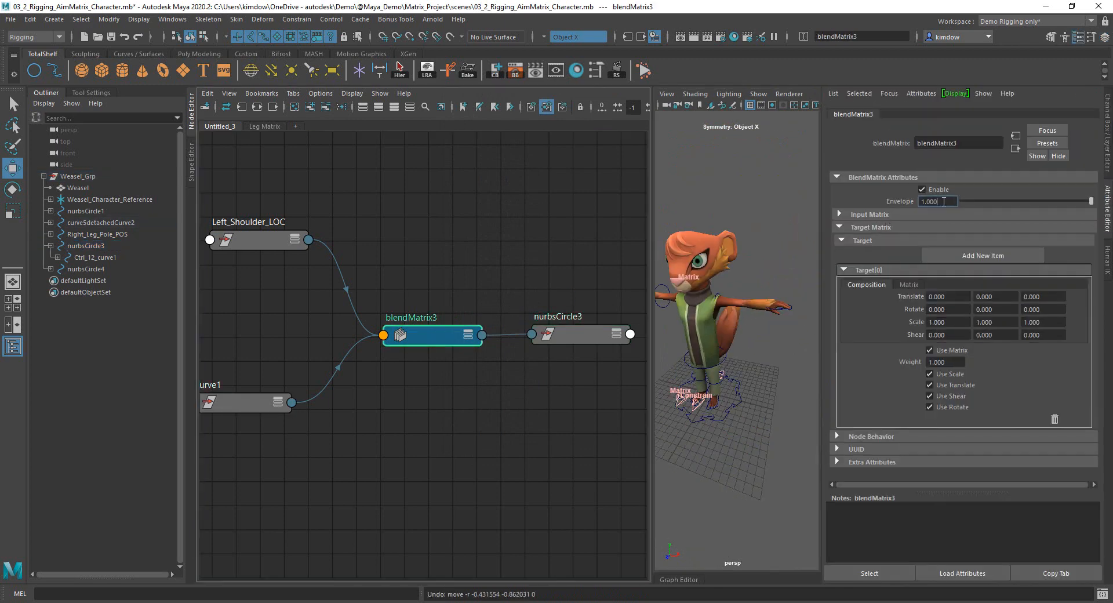
text(0.5)
key(Return)
Hide the Model_layer and show the Main_Joint_layer to reveal the character's skeleton.
click(1108, 145)
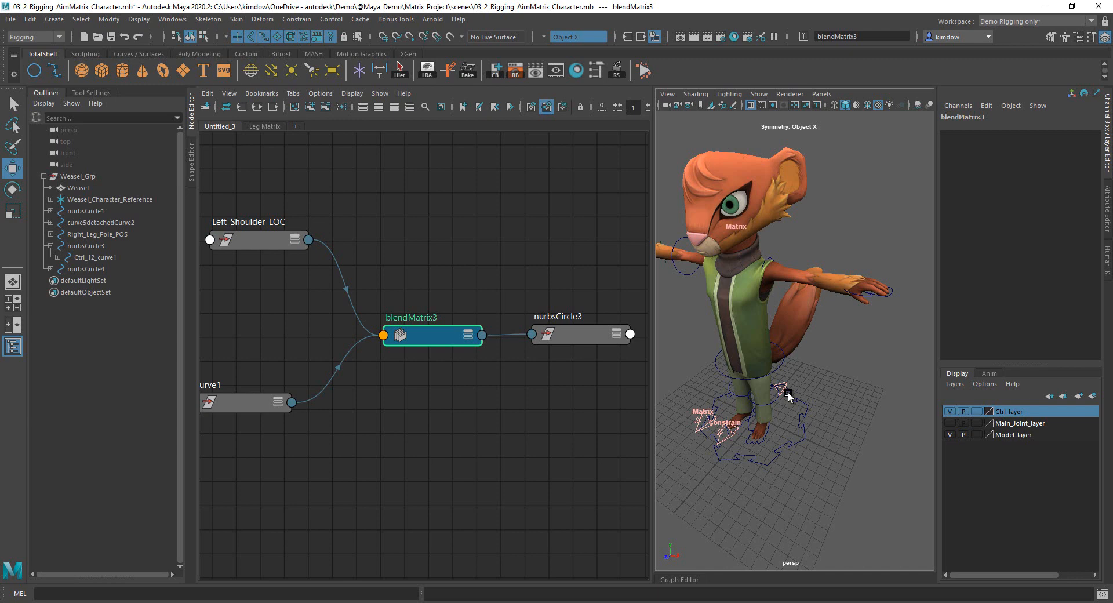
click(951, 435)
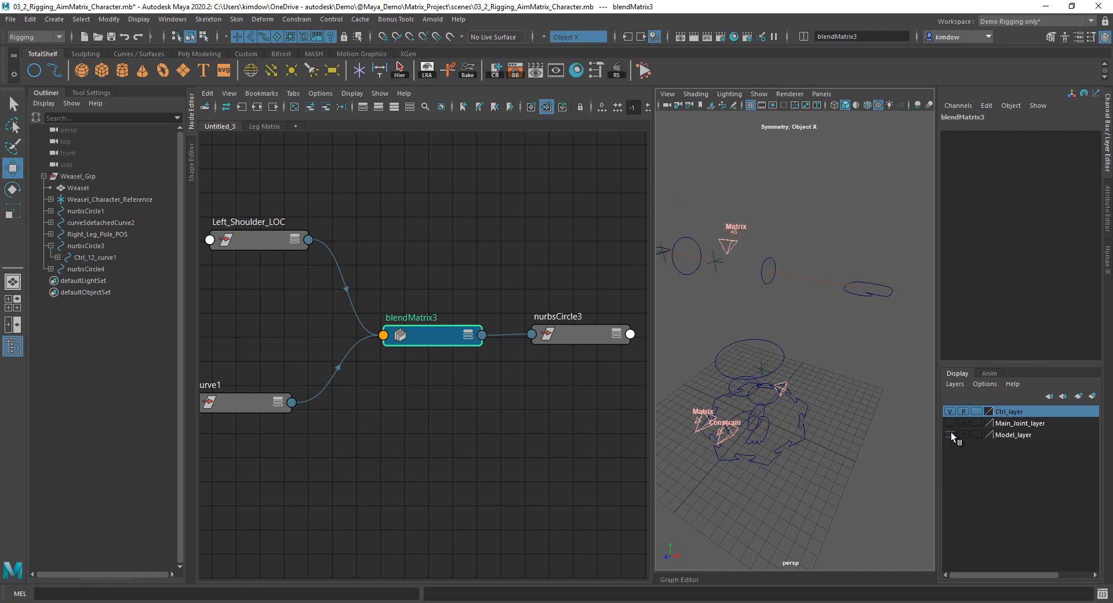
click(951, 423)
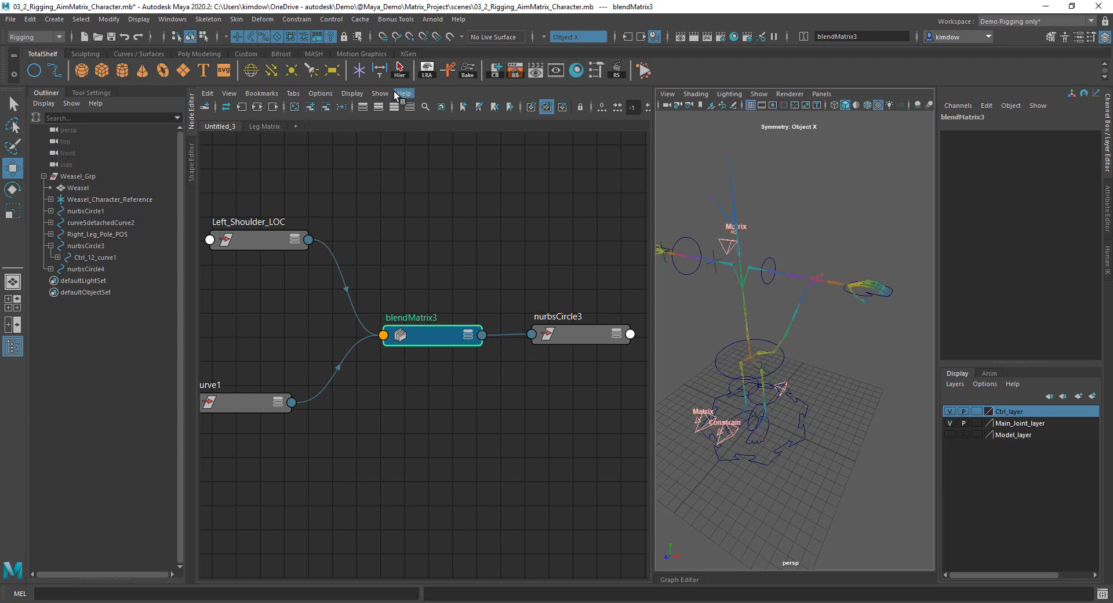
Create a locator at the left shoulder joint and place a duplicate of it at the left wrist joint.
click(360, 73)
drag(748, 422, 846, 287)
key(ctrl+d)
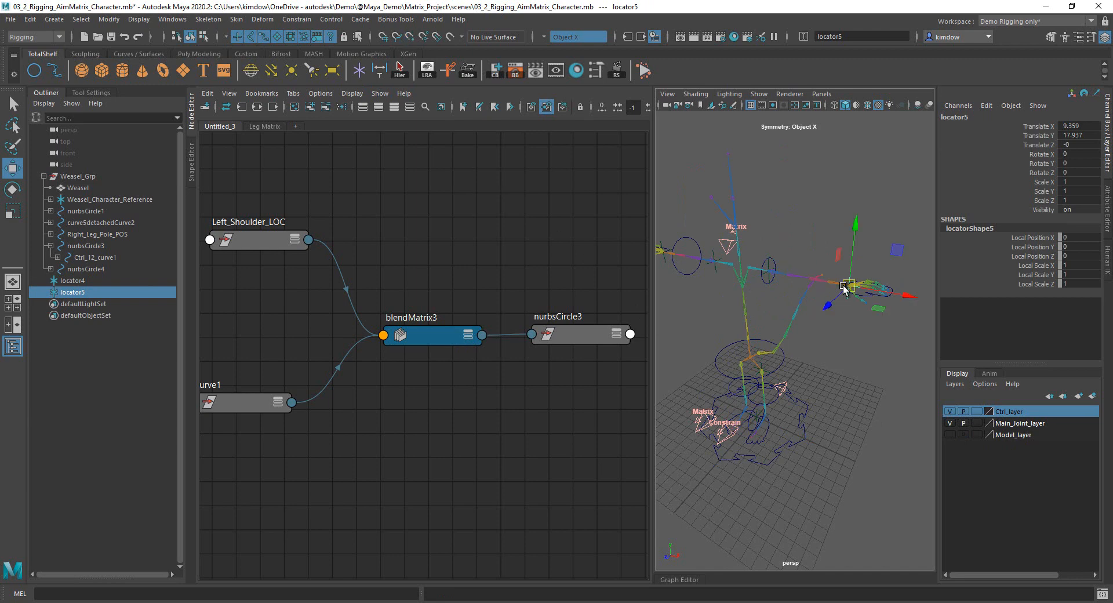
key(f)
alt+drag(832, 366, 840, 388)
alt+right_drag(840, 388, 735, 364)
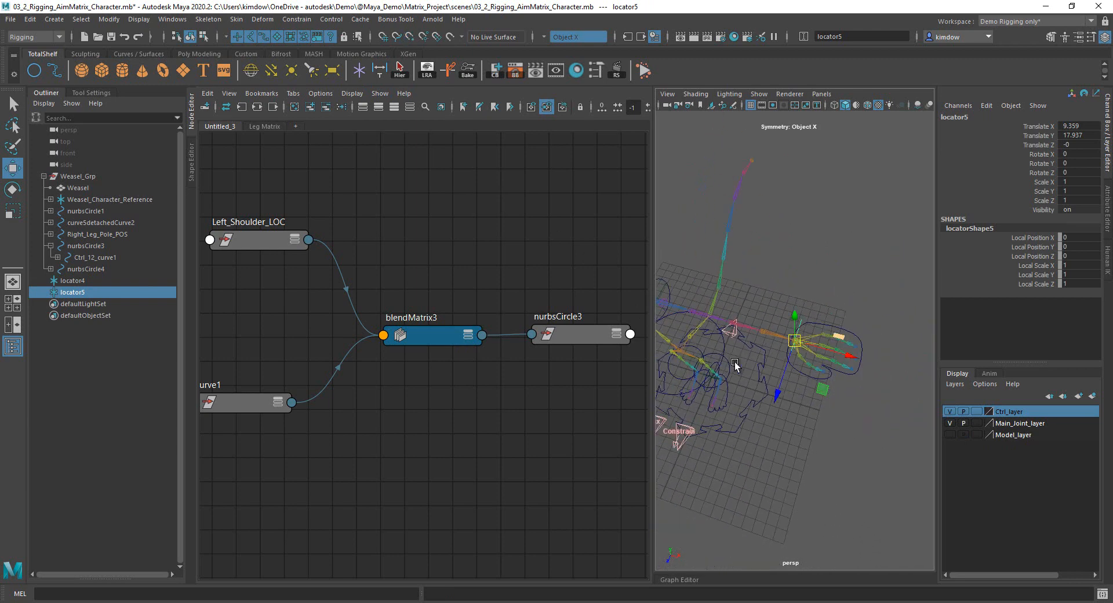
alt+drag(735, 364, 729, 347)
alt+right_drag(729, 346, 690, 346)
Disconnect curve1 and Left_Shoulder_LOC from the blendMatrix node and remove both nodes from the graph.
click(356, 349)
key(Delete)
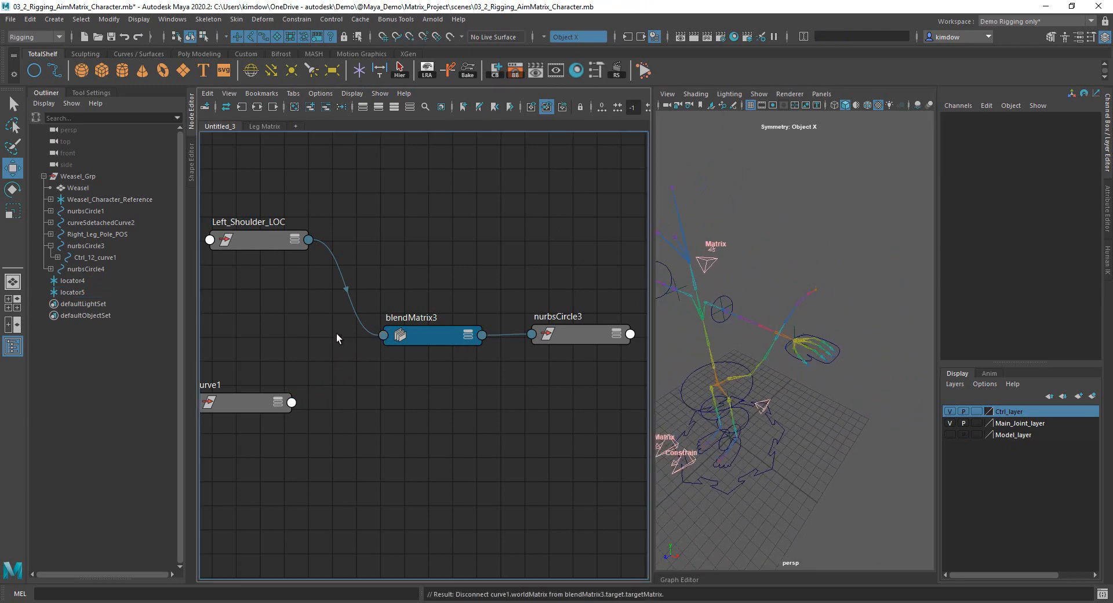
click(357, 322)
key(Delete)
scroll(346, 305, down, 3)
drag(300, 202, 284, 368)
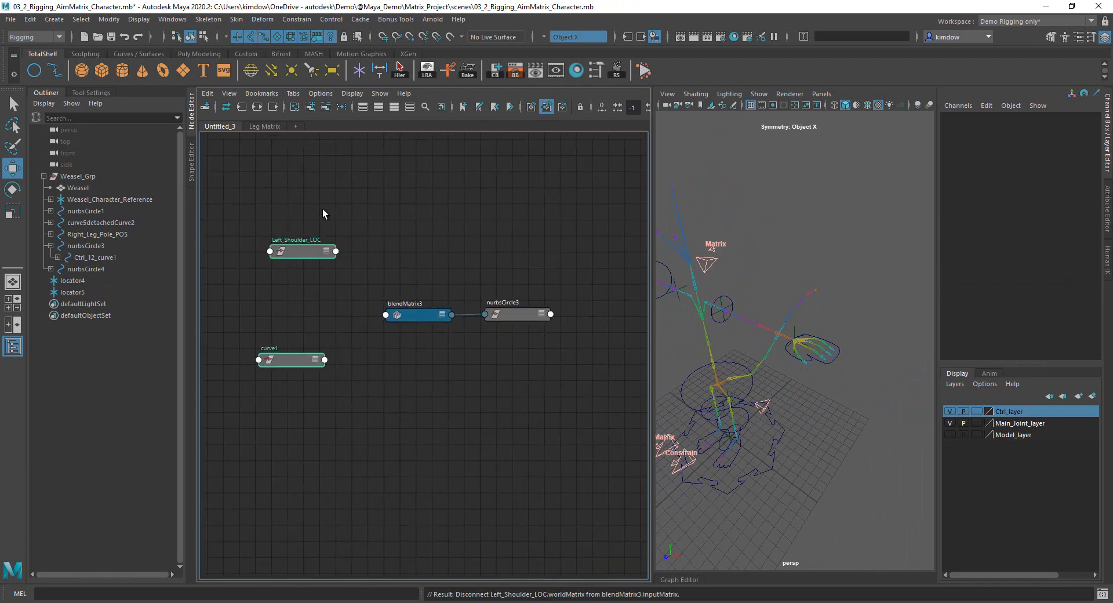
click(326, 109)
alt+right_drag(759, 349, 817, 290)
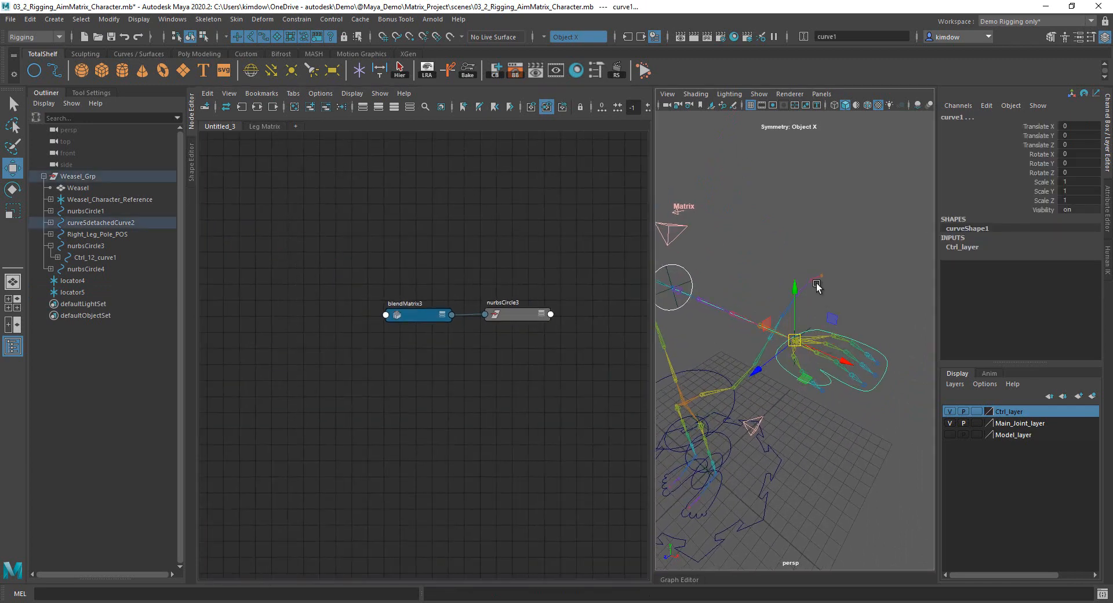
click(844, 262)
click(795, 321)
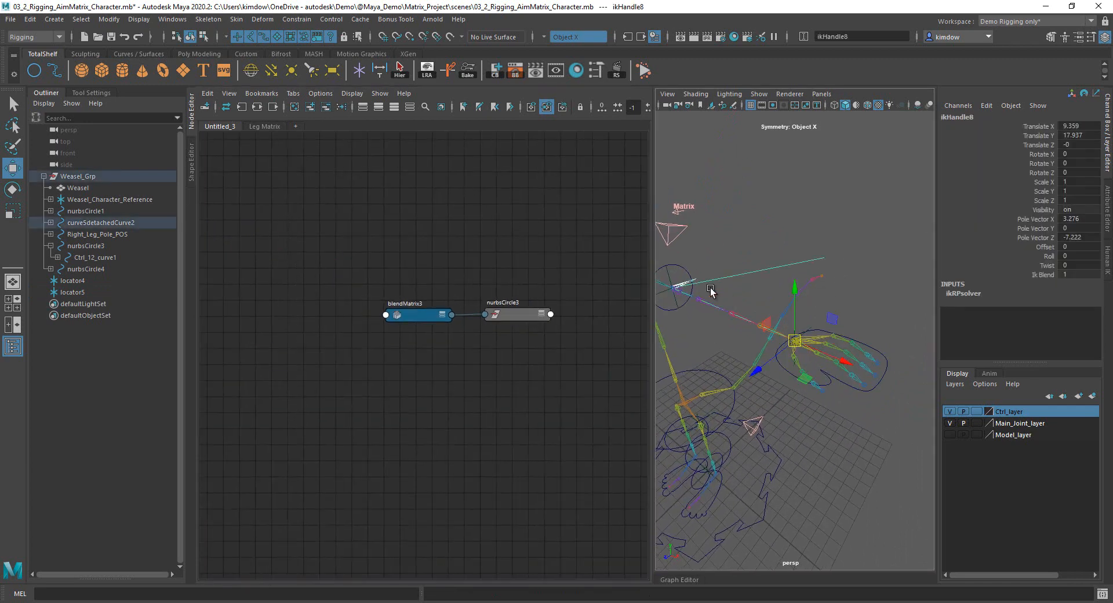
shift+click(667, 273)
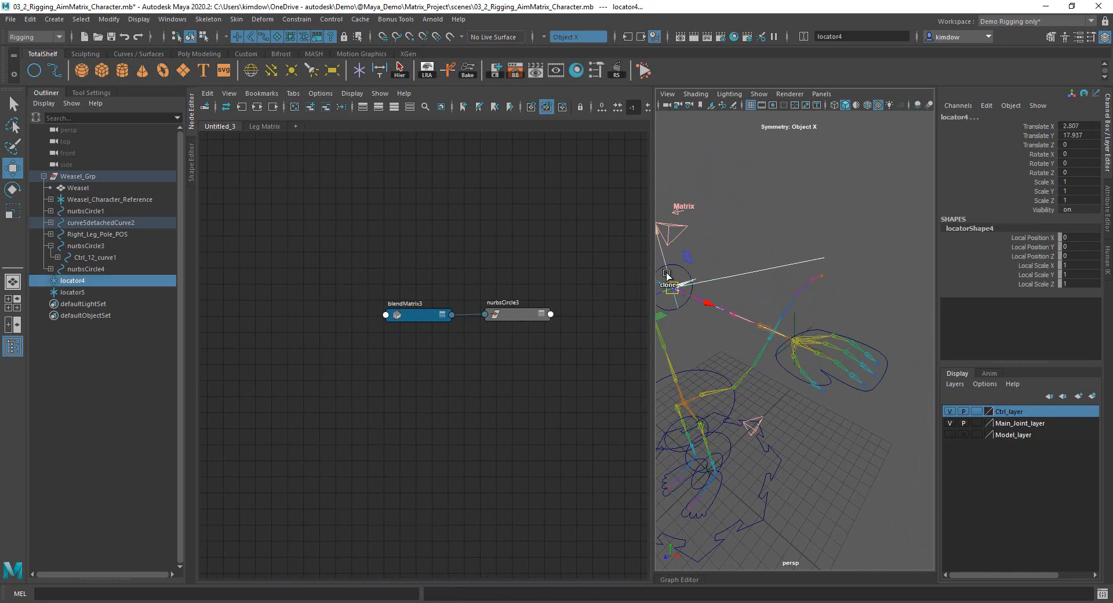
shift+click(795, 318)
click(786, 350)
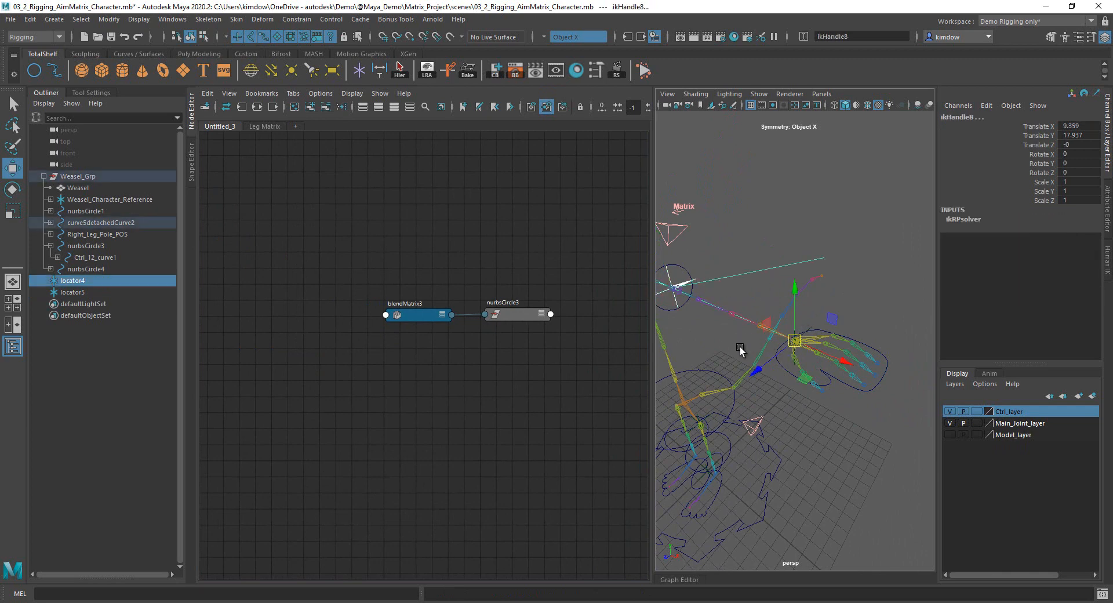
key(f)
alt+drag(838, 347, 860, 353)
click(841, 398)
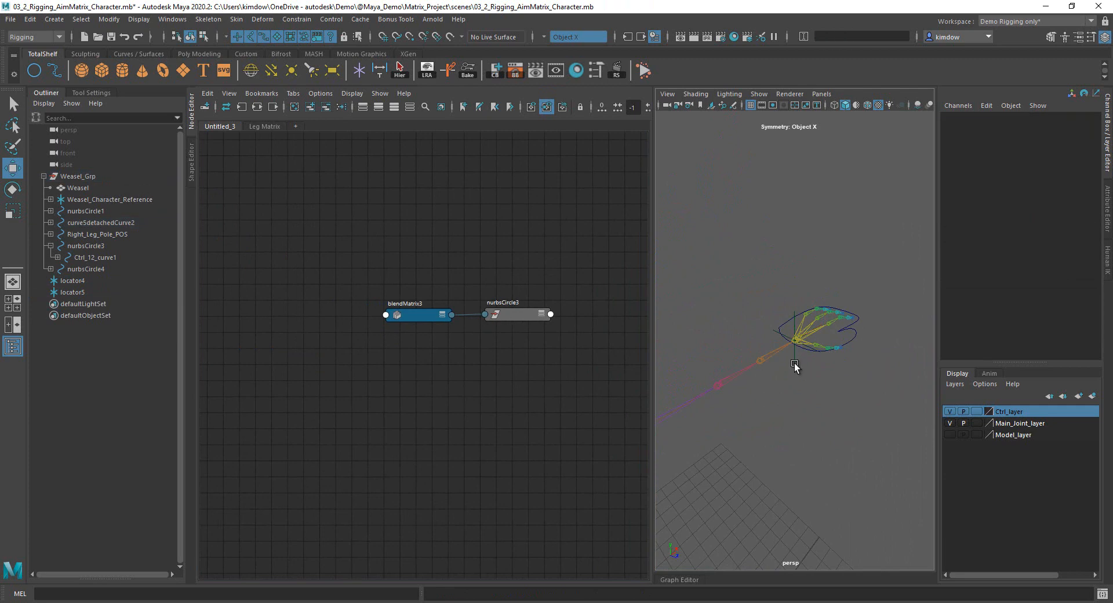
Select the locators at the left wrist and left shoulder and add them to the node graph.
click(793, 361)
alt+right_drag(829, 397, 736, 387)
alt+drag(736, 387, 649, 376)
alt+right_drag(648, 376, 731, 358)
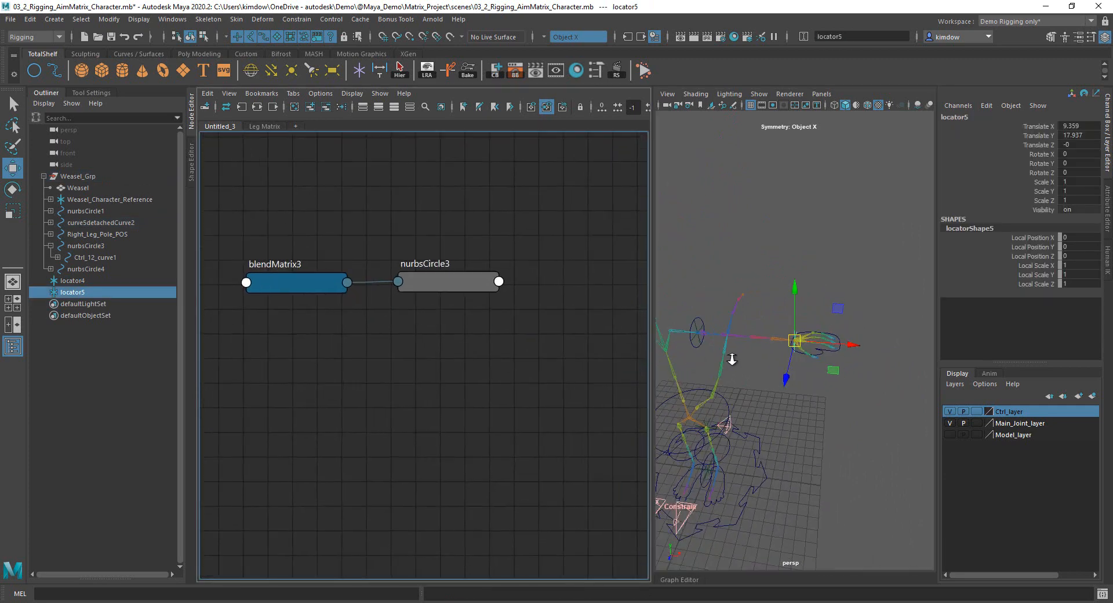
alt+drag(731, 358, 735, 335)
shift+click(726, 321)
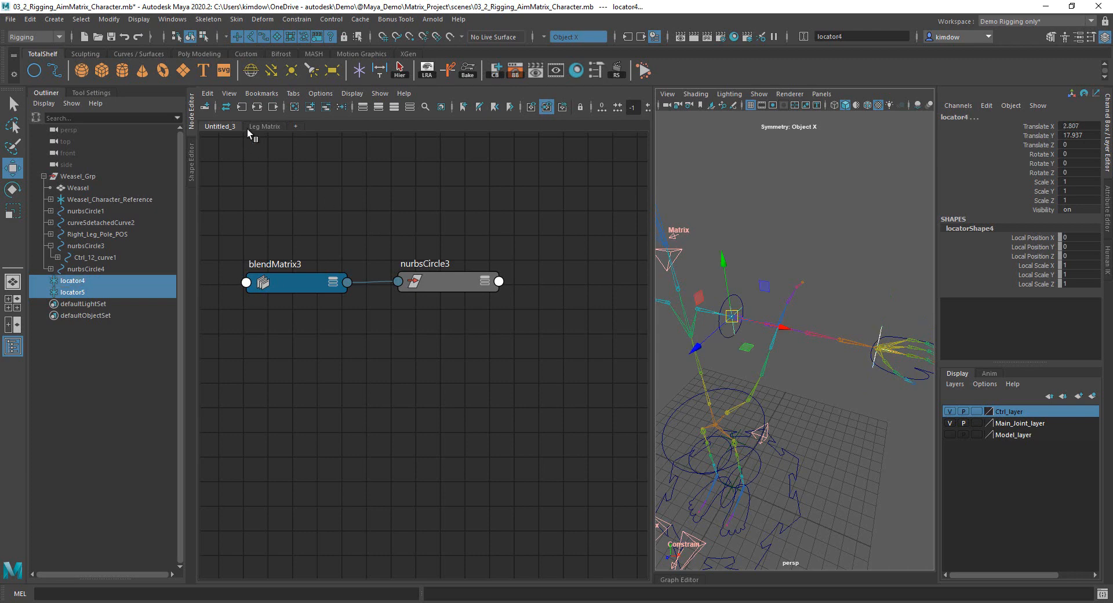
click(310, 107)
Remove the locators' shape nodes from the graph and stack locator5 above locator4 ahead of the blendMatrix node.
drag(490, 262, 205, 276)
drag(414, 313, 493, 438)
click(326, 106)
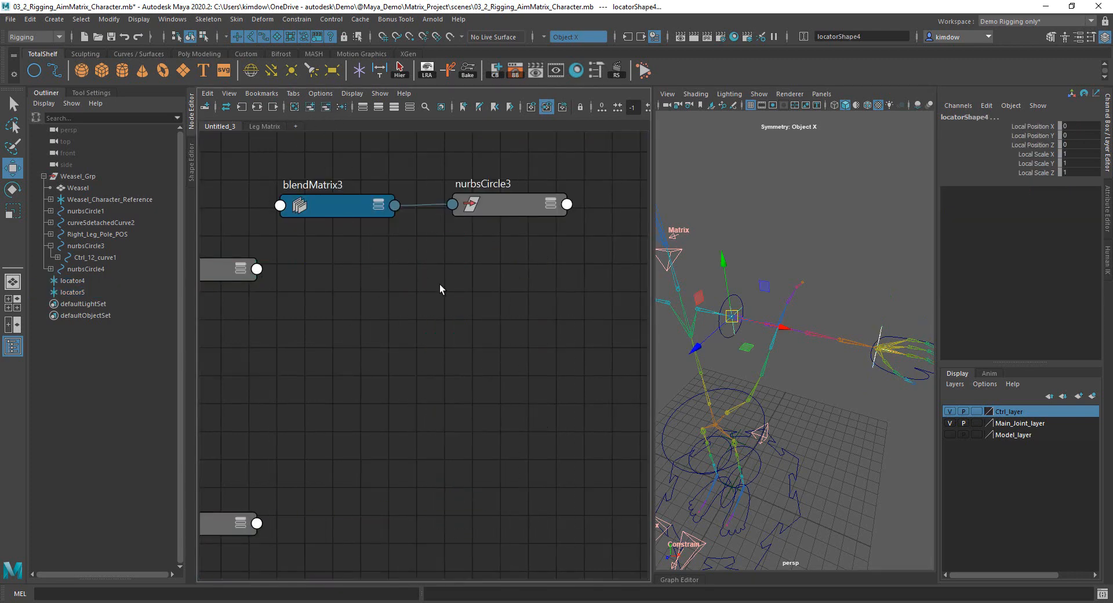
scroll(439, 284, down, 3)
drag(346, 298, 308, 234)
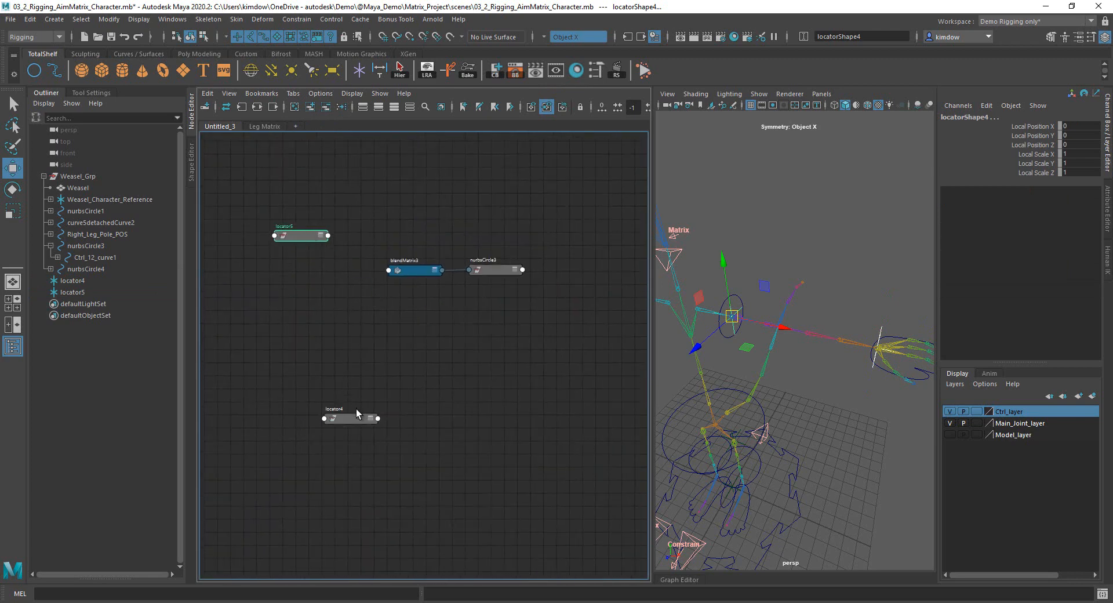
drag(357, 414, 308, 322)
click(414, 366)
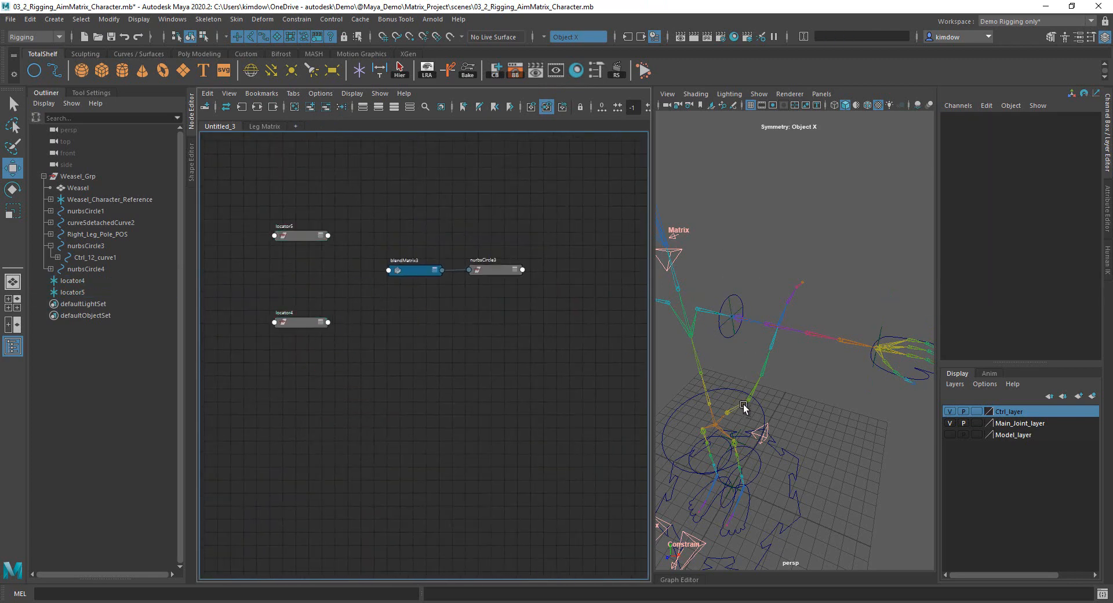
Parent locator4 to the circle control at the left shoulder.
alt+right_drag(744, 408, 888, 388)
alt+right_drag(754, 310, 909, 352)
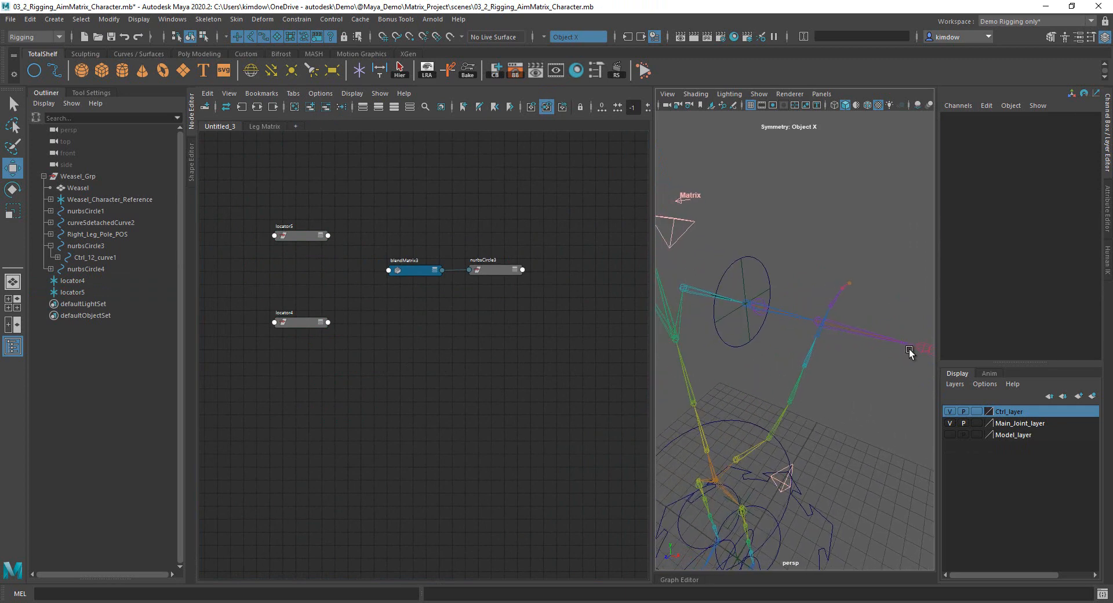
click(745, 283)
key(q)
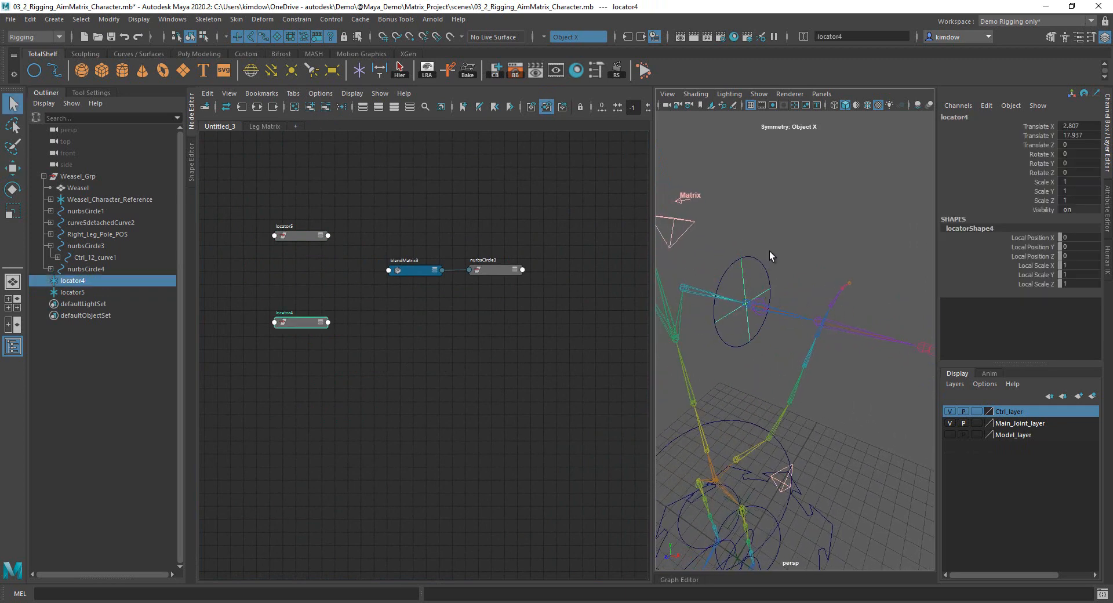
click(759, 270)
key(p)
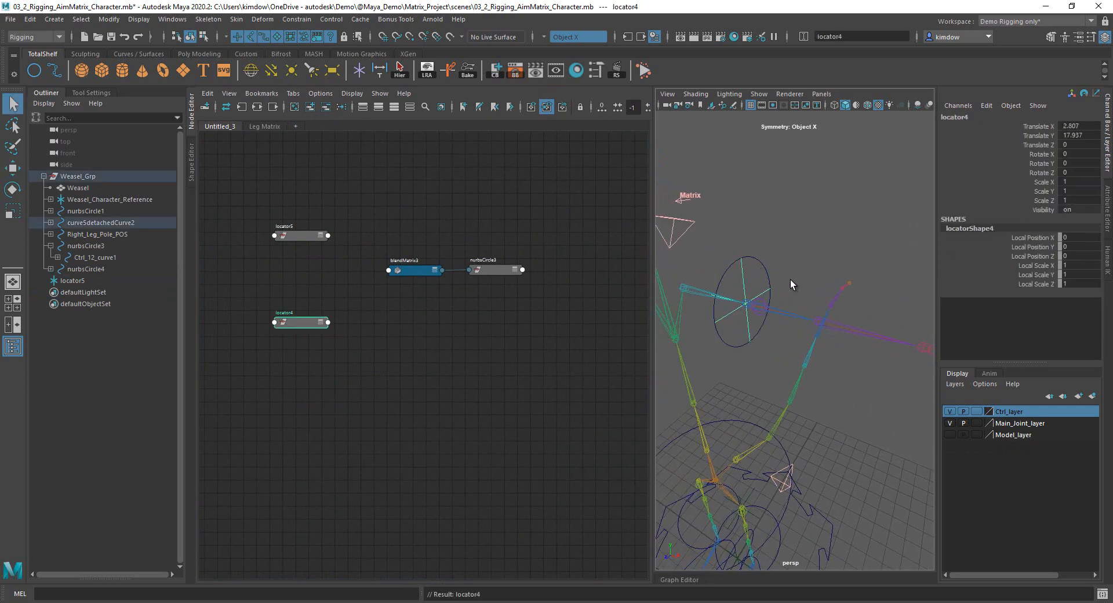
Parent locator5 to the left hand control curve and reactivate the Move tool.
alt+drag(803, 312, 712, 262)
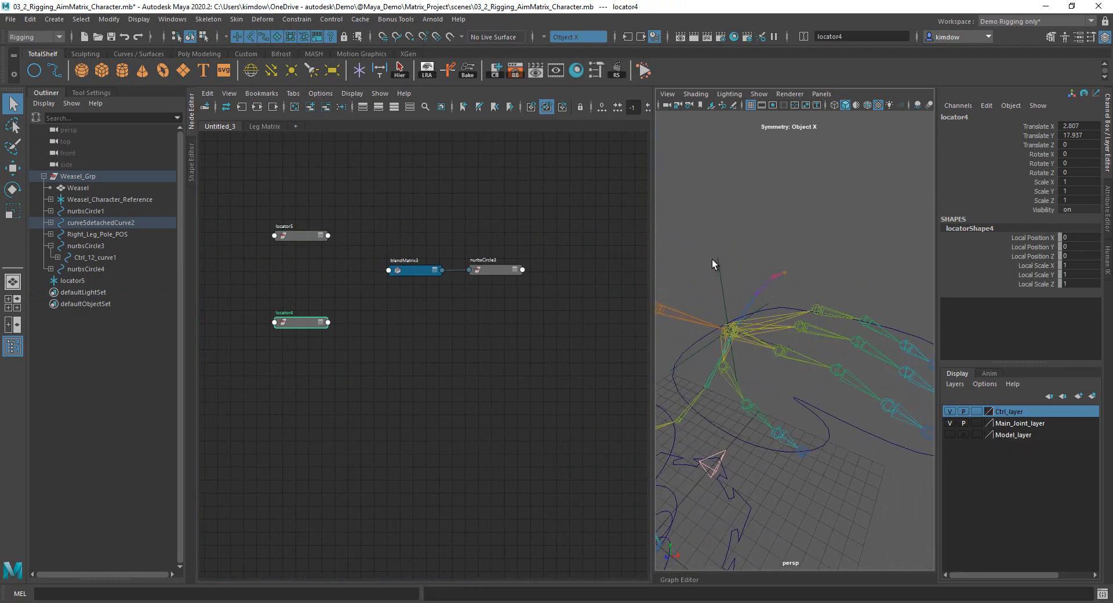
click(691, 359)
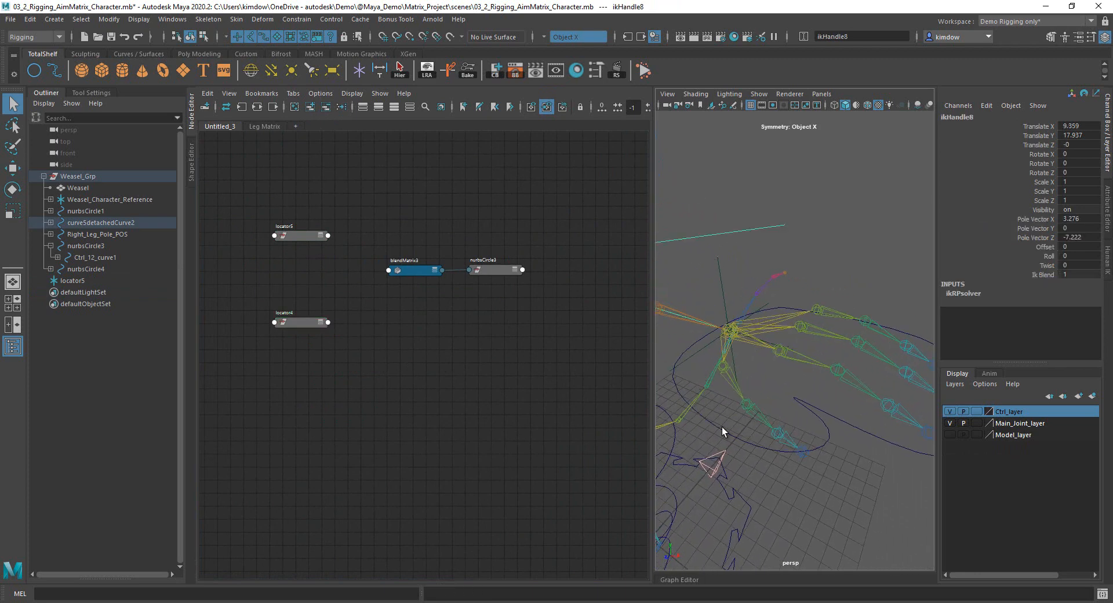
click(734, 358)
shift+click(805, 423)
key(p)
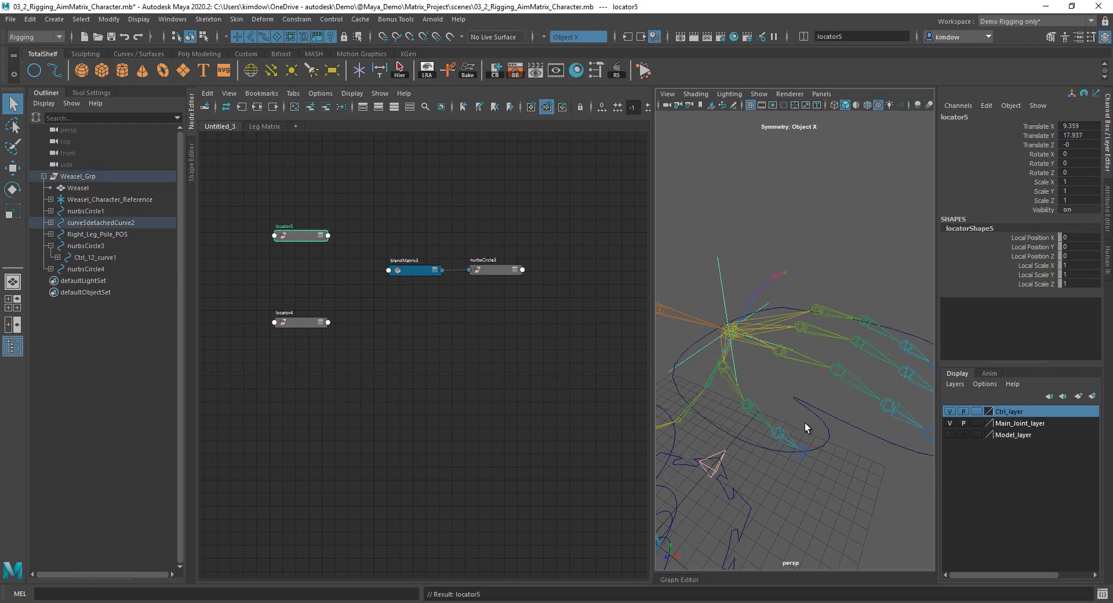
alt+right_drag(820, 410, 778, 428)
key(w)
alt+drag(778, 428, 604, 363)
click(850, 423)
Connect locator5's World Matrix[0] to the blendMatrix node's inputMatrix and show the blendMatrix node's attributes.
drag(284, 196, 404, 346)
key(f)
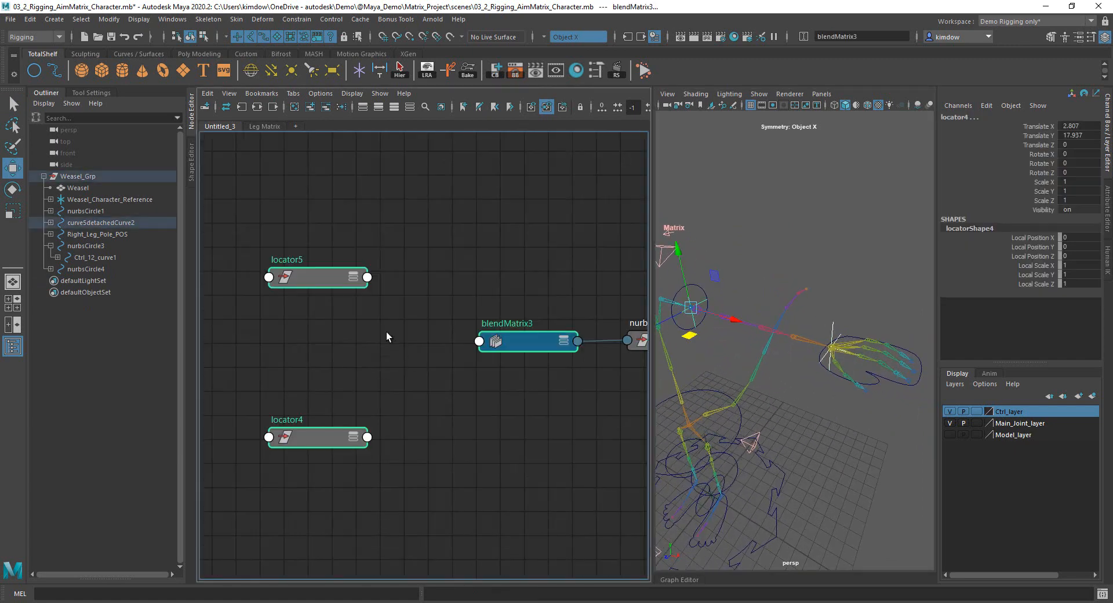
click(493, 403)
alt+middle_drag(473, 388, 448, 341)
alt+right_drag(447, 342, 425, 324)
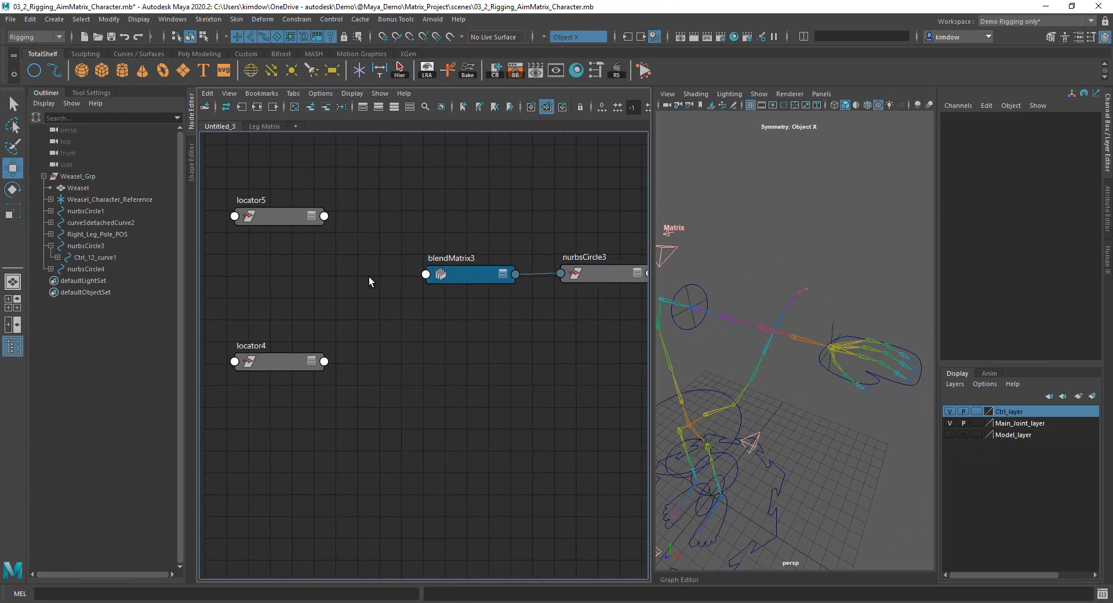
click(321, 217)
mouse_move(406, 385)
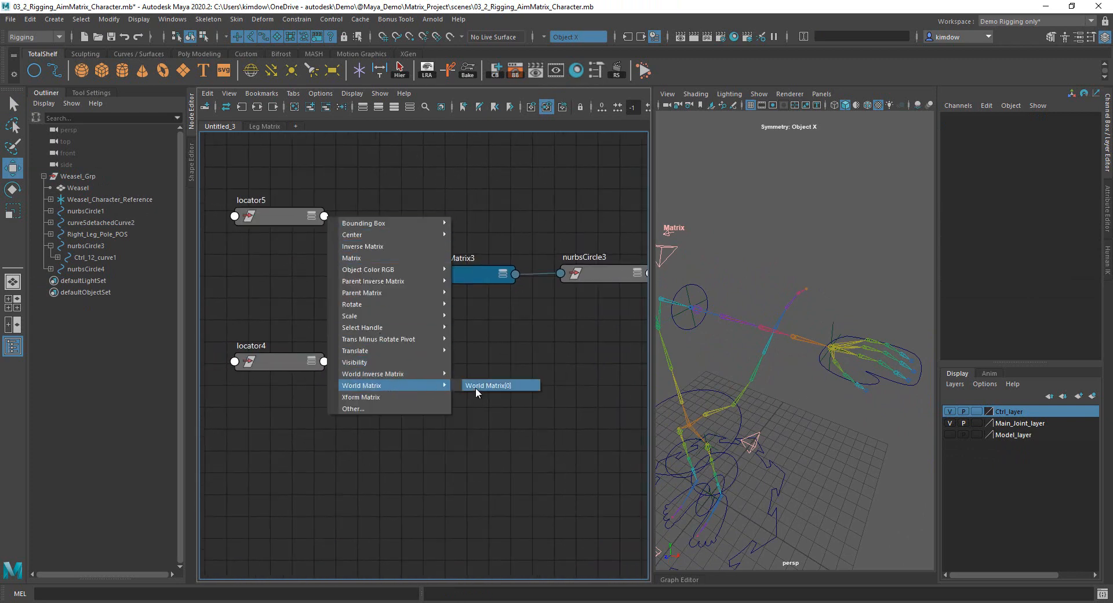
click(476, 388)
click(426, 276)
click(443, 281)
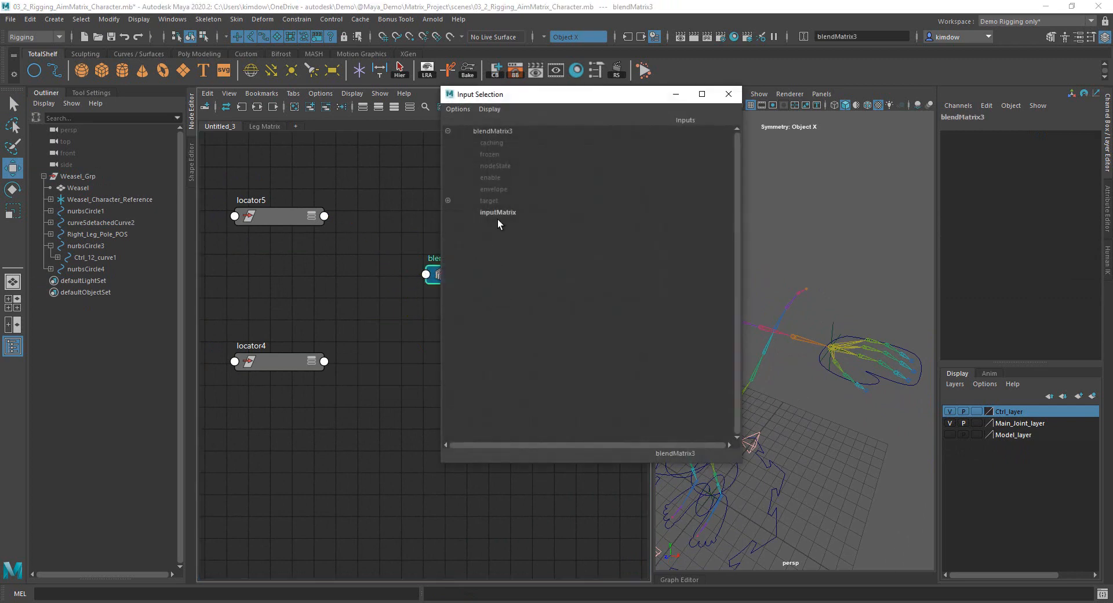
click(495, 212)
double_click(472, 275)
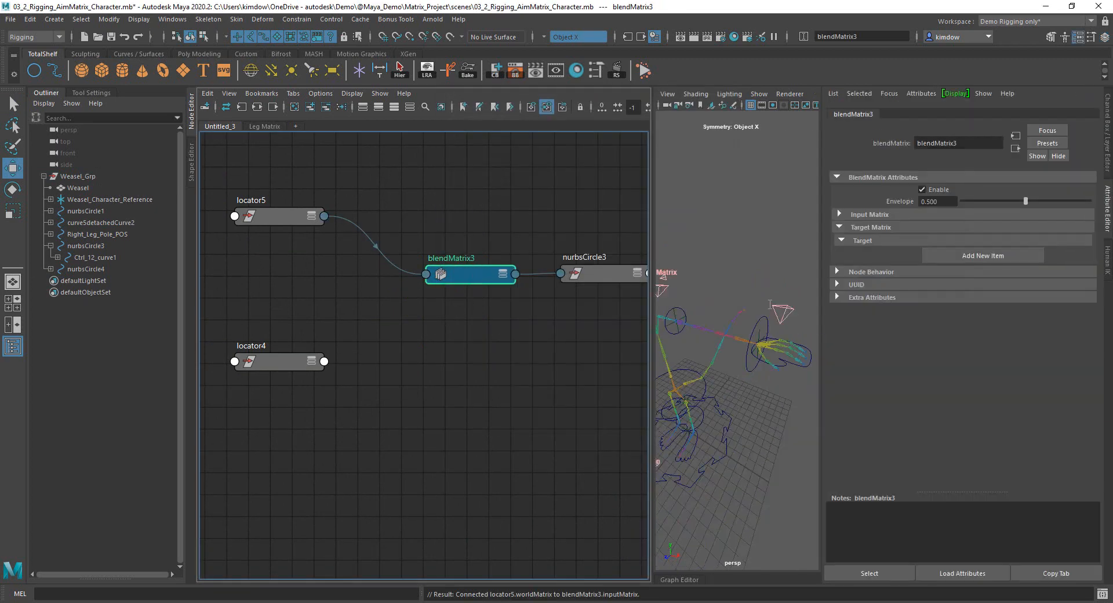
Add a target to blendMatrix3 and connect locator4's World Matrix[0] to its target[0].targetMatrix.
click(933, 258)
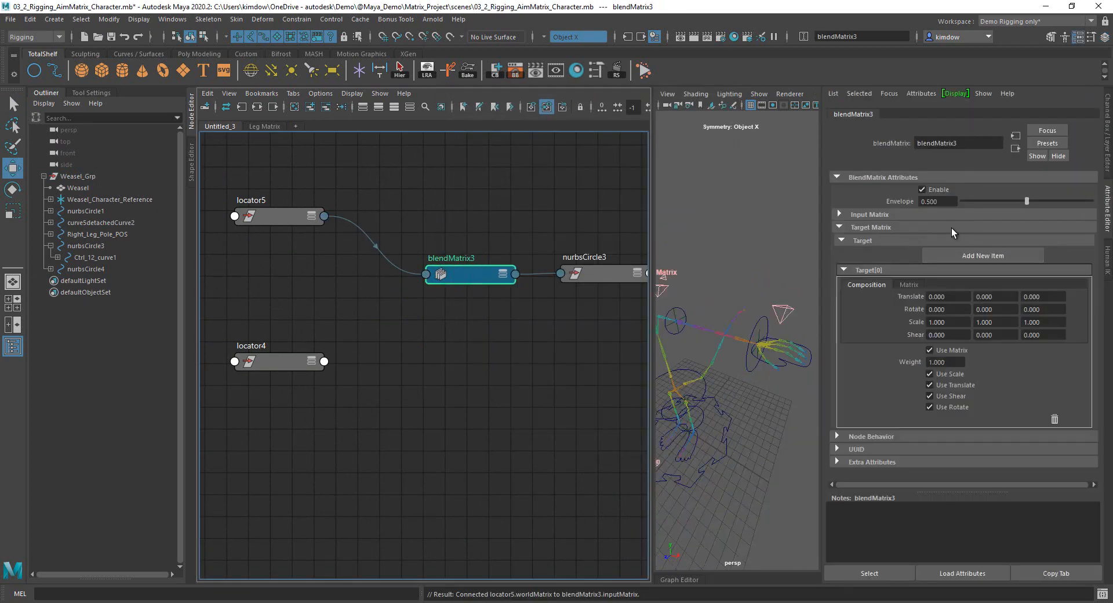
right_click(325, 363)
mouse_move(425, 531)
click(493, 531)
click(424, 274)
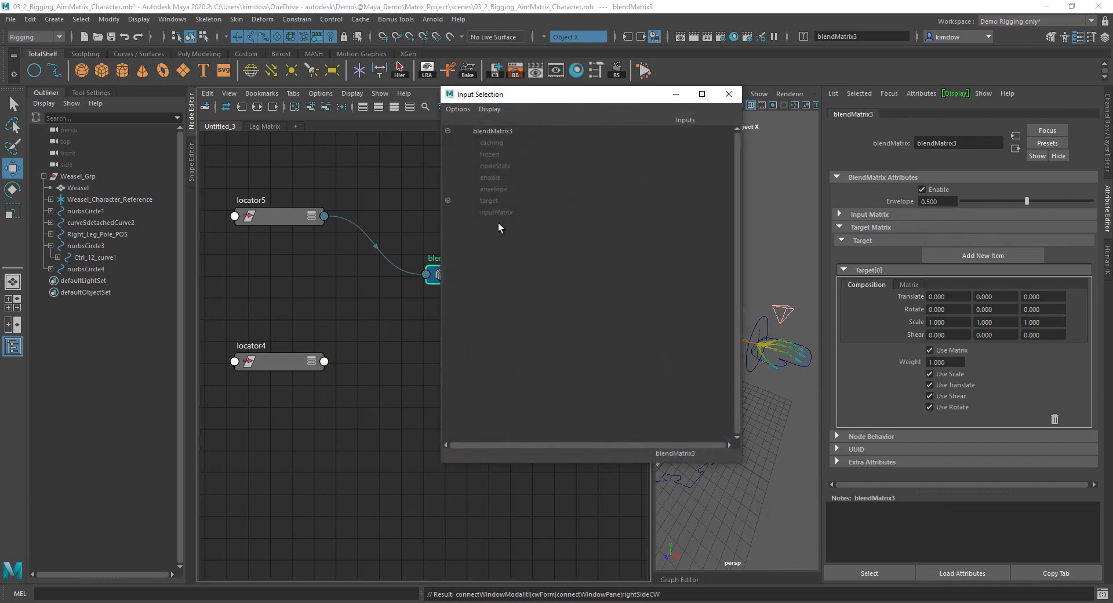
click(447, 200)
click(448, 212)
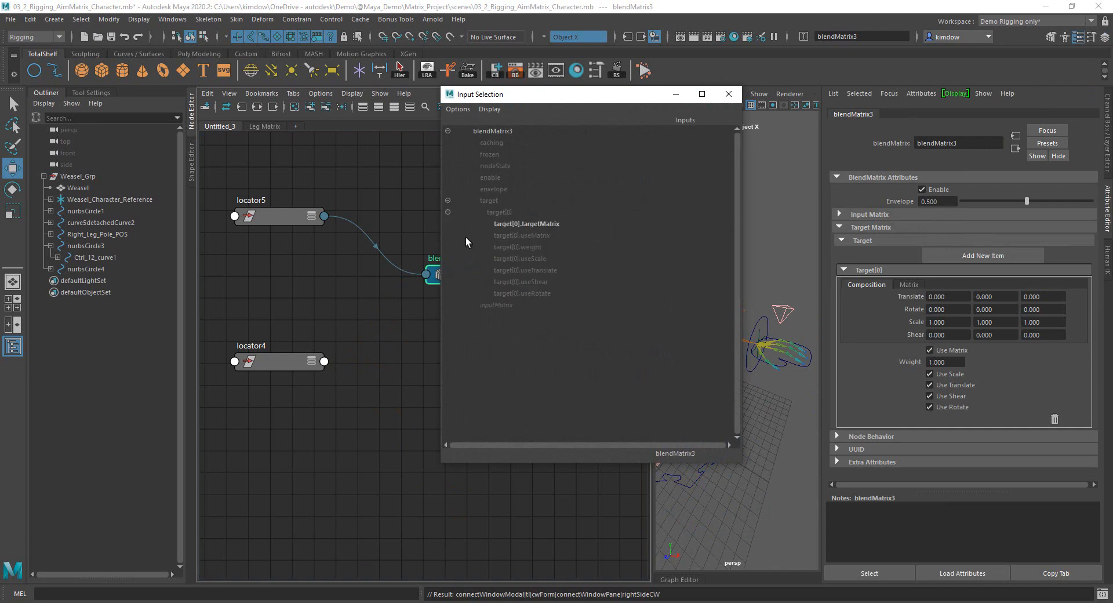
click(516, 224)
key(a)
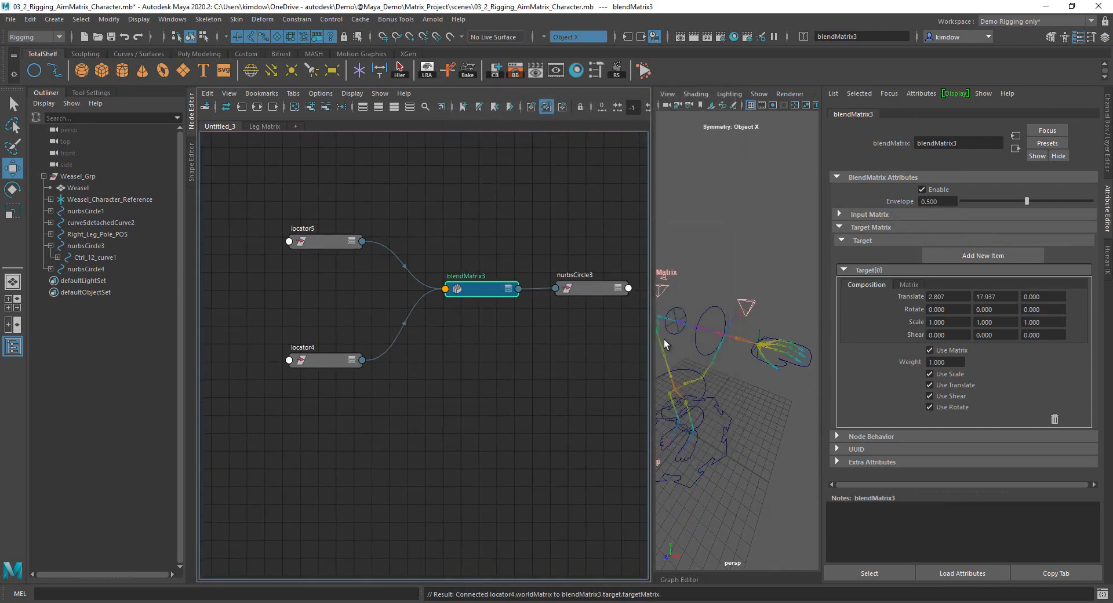
Try moving the left hand control curve to test the elbow control's blending, and undo the moves.
alt+drag(767, 390, 712, 387)
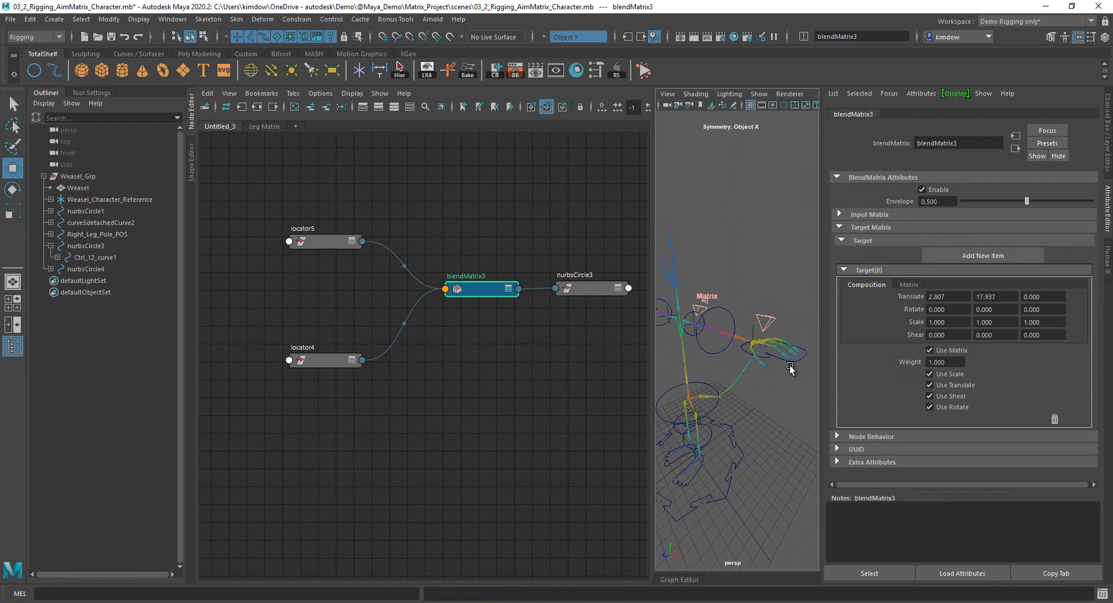
click(770, 350)
drag(808, 359, 795, 355)
key(ctrl+z)
drag(795, 308, 772, 406)
key(ctrl+z)
Try rotating the left hand control freely and about Z to test the elbow control, undoing each rotation.
key(e)
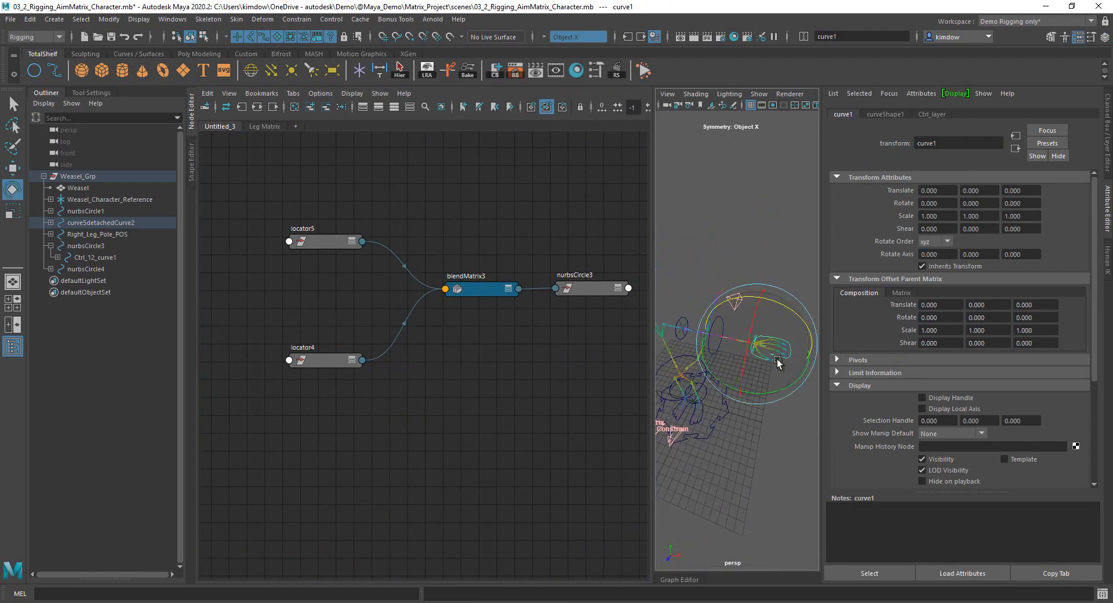
mouse_move(775, 361)
mouse_down()
mouse_move(740, 350)
mouse_move(777, 293)
mouse_move(758, 398)
mouse_move(778, 308)
mouse_move(736, 313)
mouse_move(765, 356)
mouse_move(797, 360)
mouse_up()
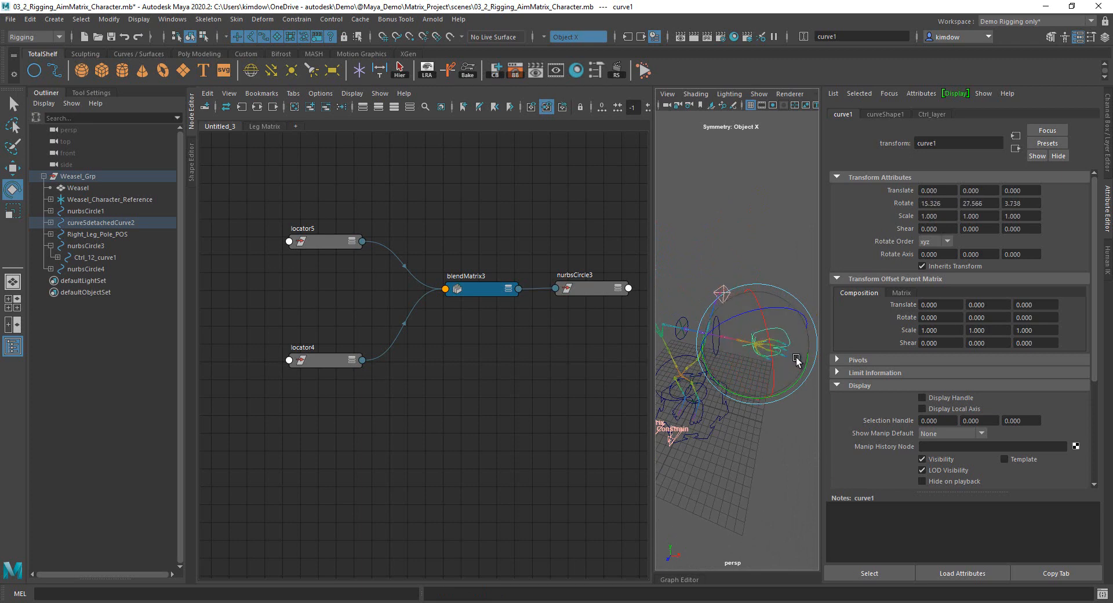
key(ctrl+z)
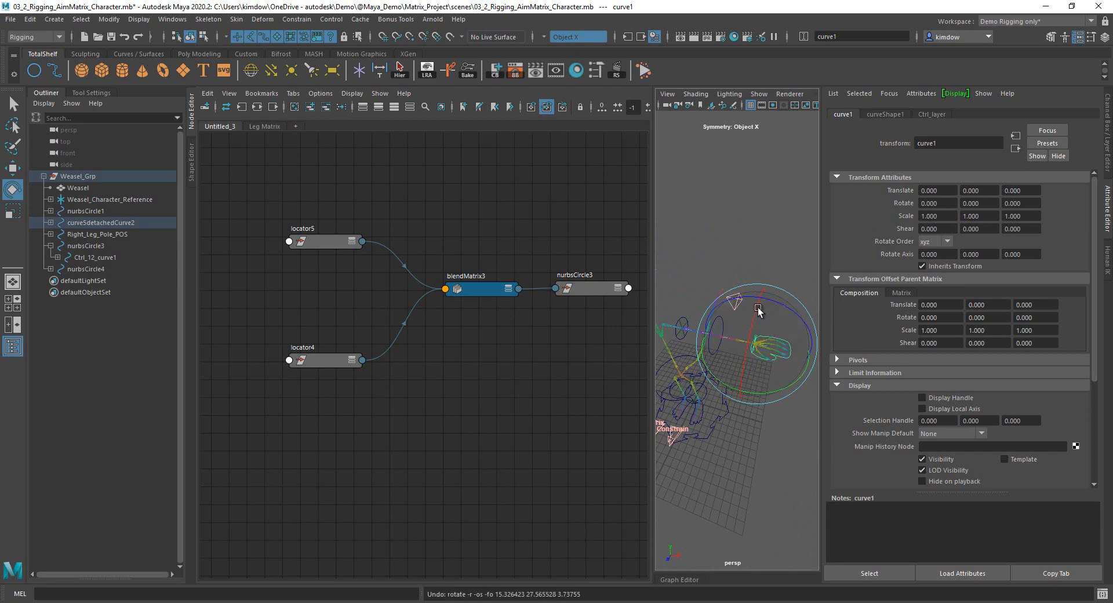
drag(780, 300, 769, 380)
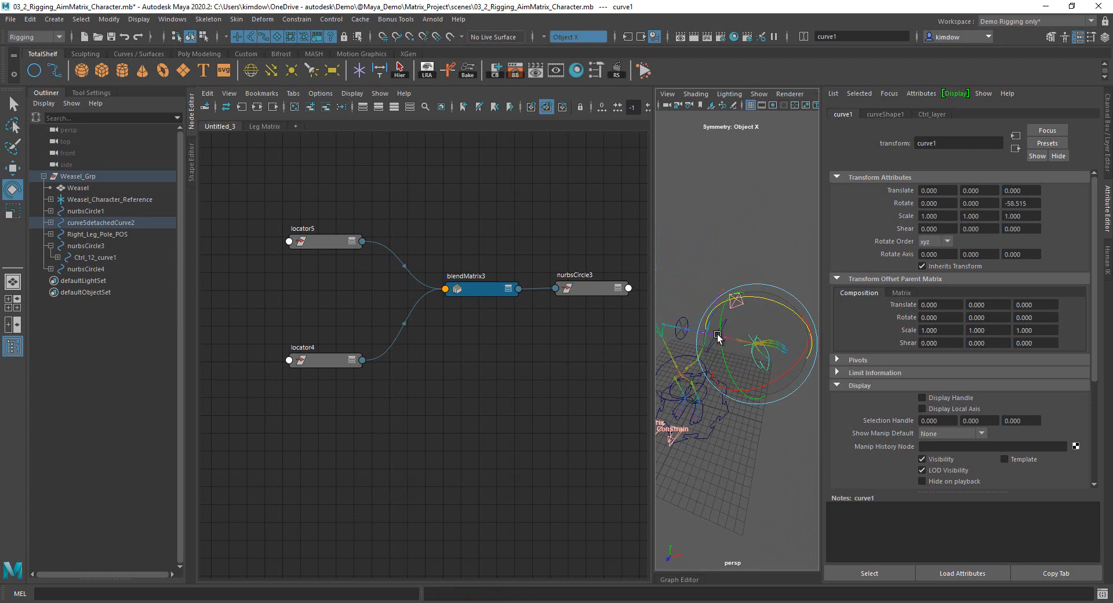
key(ctrl+z)
Create a pickMatrix node in the node graph above blendMatrix3 and nurbsCircle3.
key(Tab)
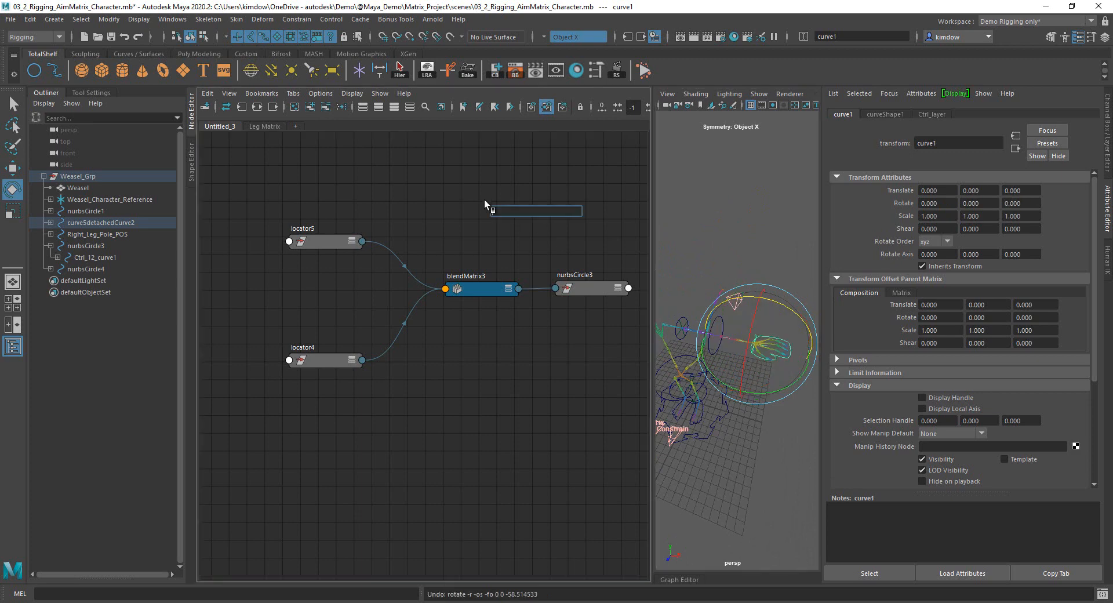
text(bl)
key(BackSpace)
key(BackSpace)
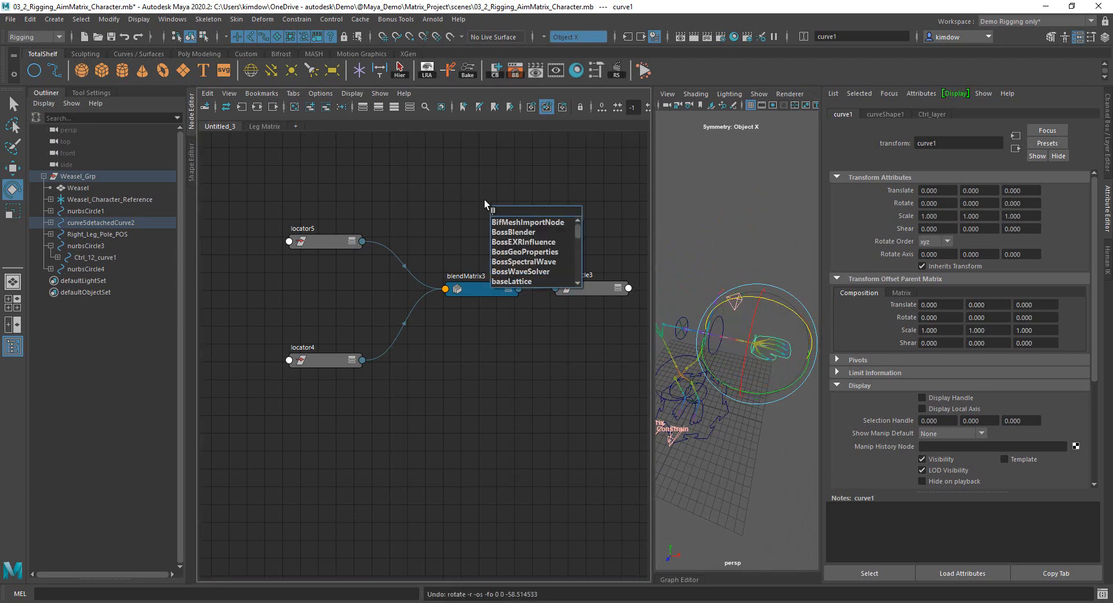
text(pick)
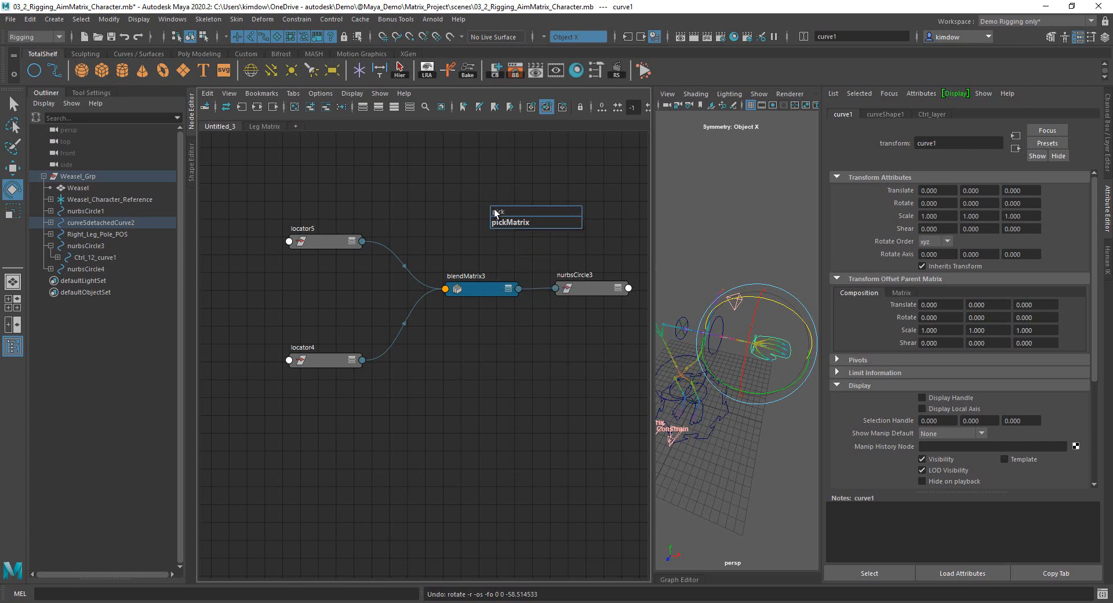
click(509, 222)
Shift blendMatrix3 away from nurbsCircle3 and connect its outputMatrix to pickMatrix1's inputMatrix.
click(468, 290)
drag(468, 290, 416, 289)
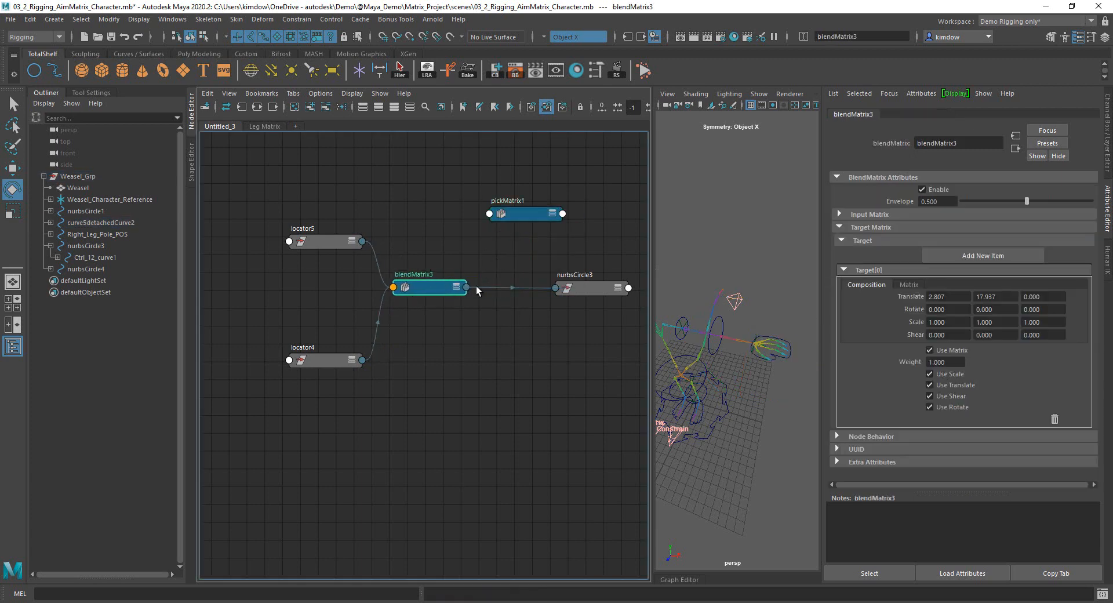
drag(546, 288, 512, 221)
click(498, 179)
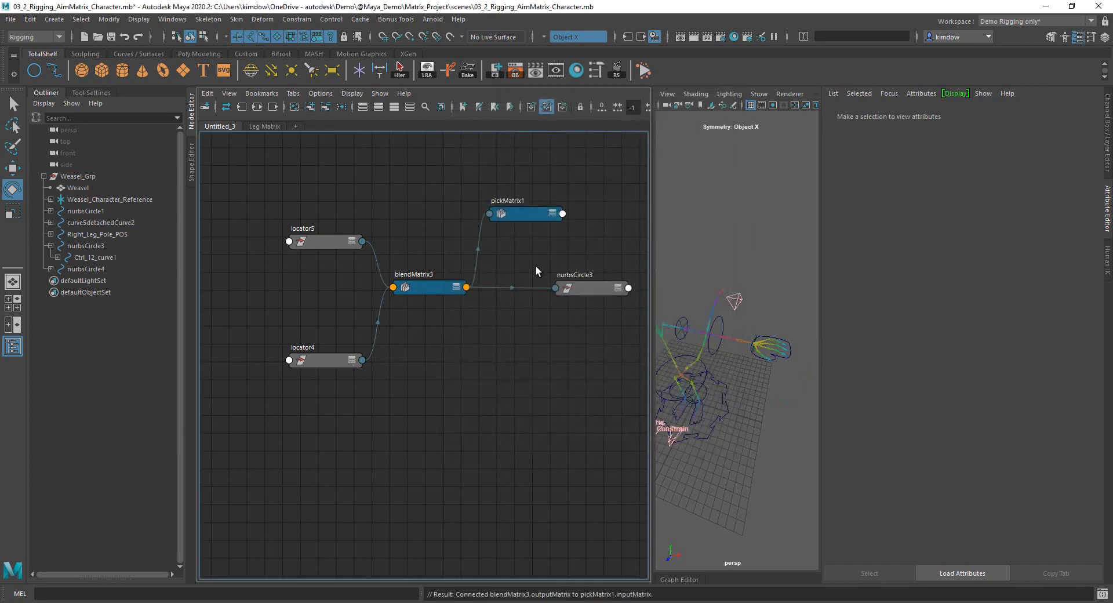
Disconnect blendMatrix3 from nurbsCircle3 and connect pickMatrix1's outputMatrix to nurbsCircle3's offsetParentMatrix instead.
drag(546, 287, 549, 241)
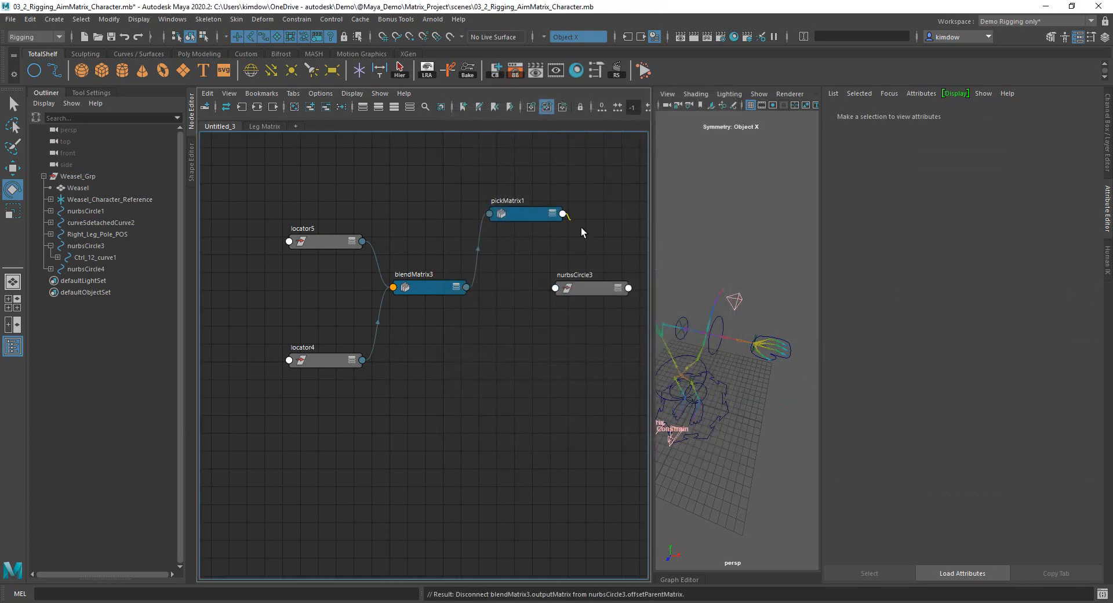
drag(554, 287, 556, 288)
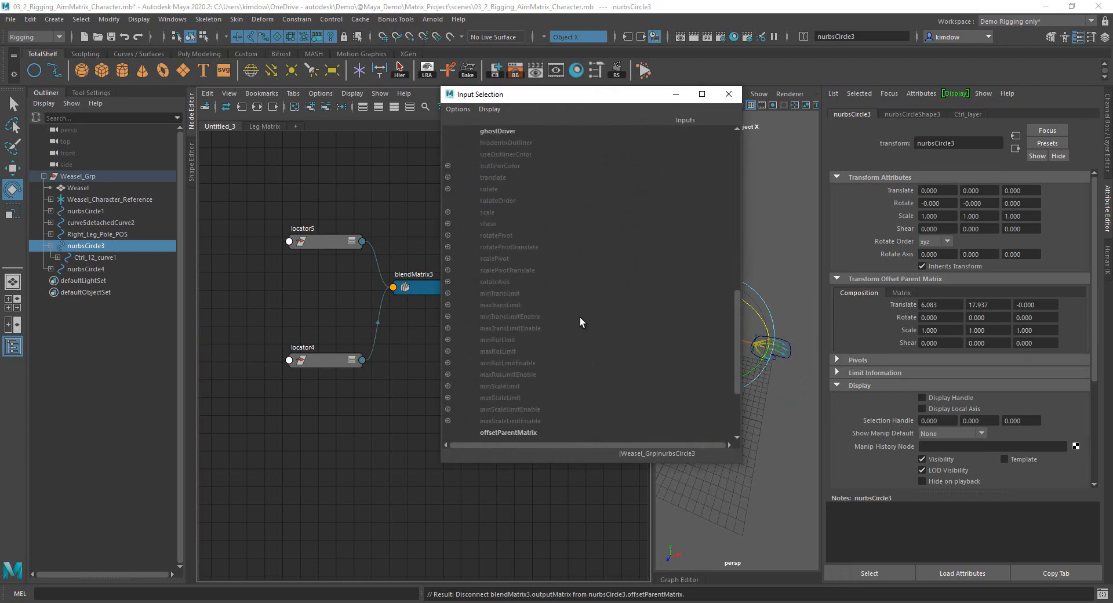
click(521, 317)
Place pickMatrix1 between blendMatrix3 and nurbsCircle3 with even spacing, and leave only Use Translate enabled on it.
drag(527, 215, 517, 289)
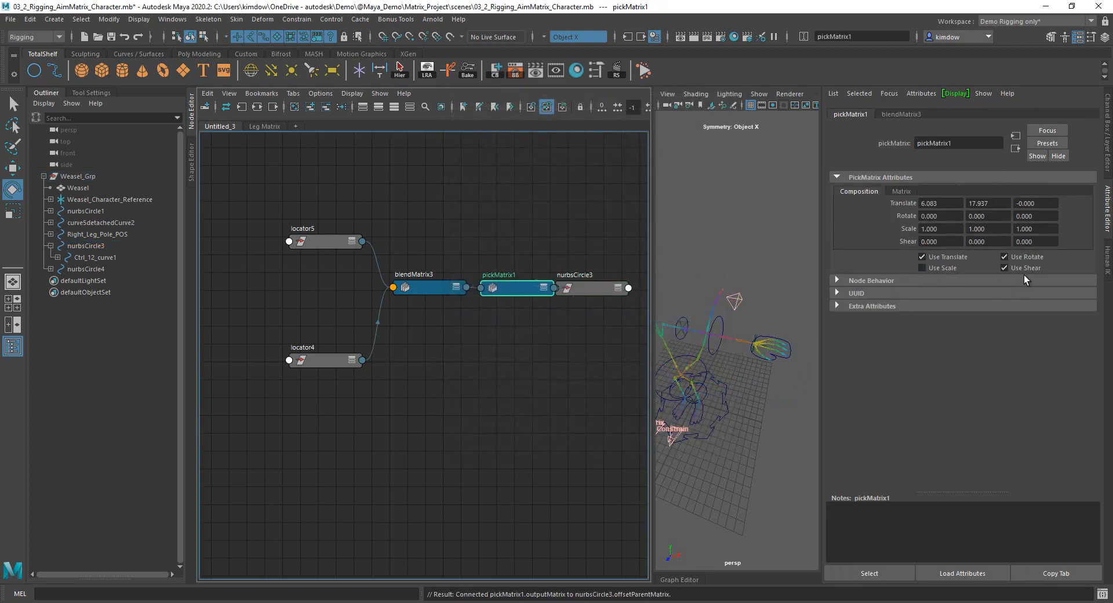
drag(297, 186, 447, 383)
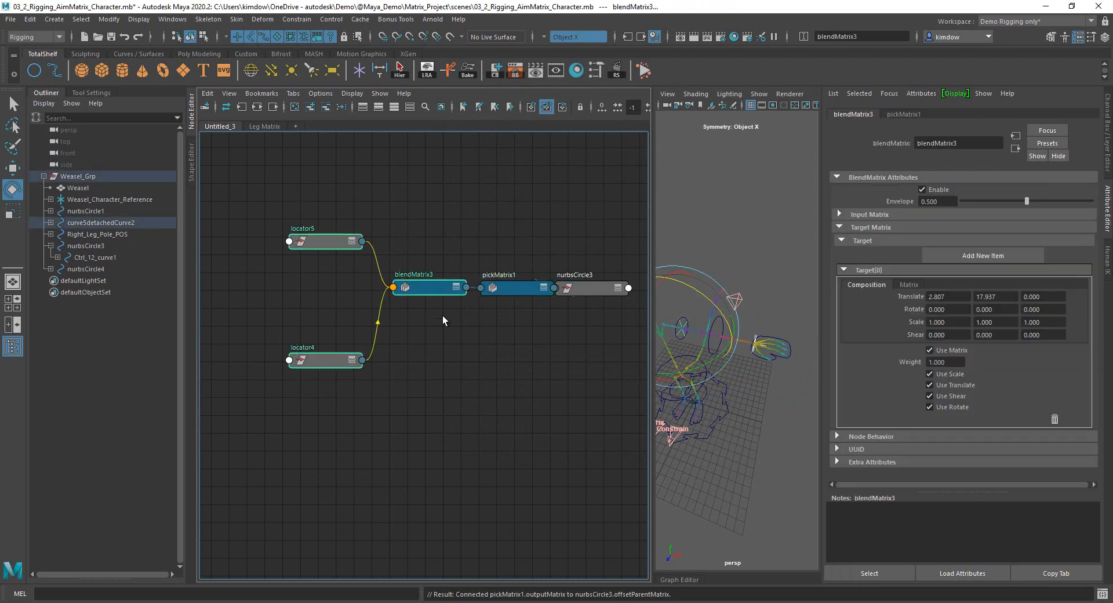
drag(444, 289, 391, 291)
drag(519, 295, 488, 288)
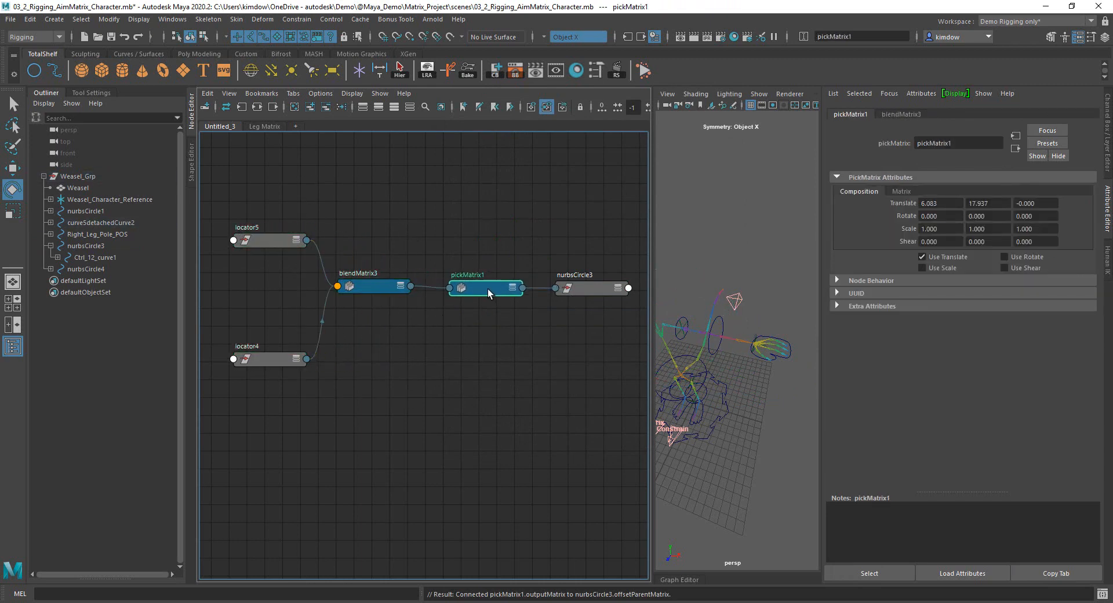
Try moving the left hand control curve with the Move tool to test the pickMatrix result, and undo it.
click(762, 363)
key(w)
middle_drag(777, 358, 775, 330)
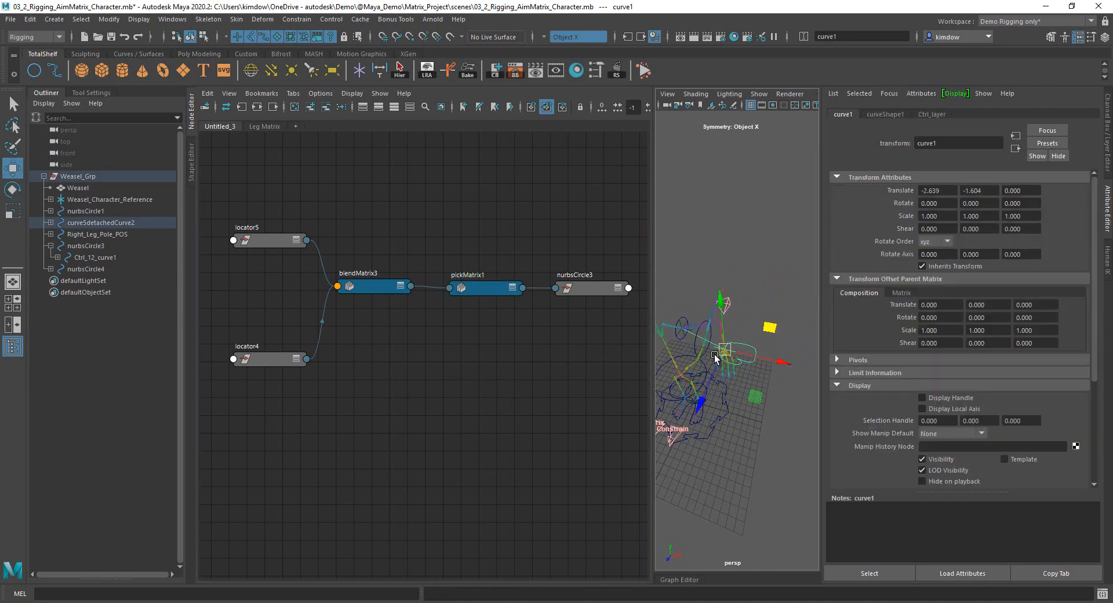
key(ctrl+z)
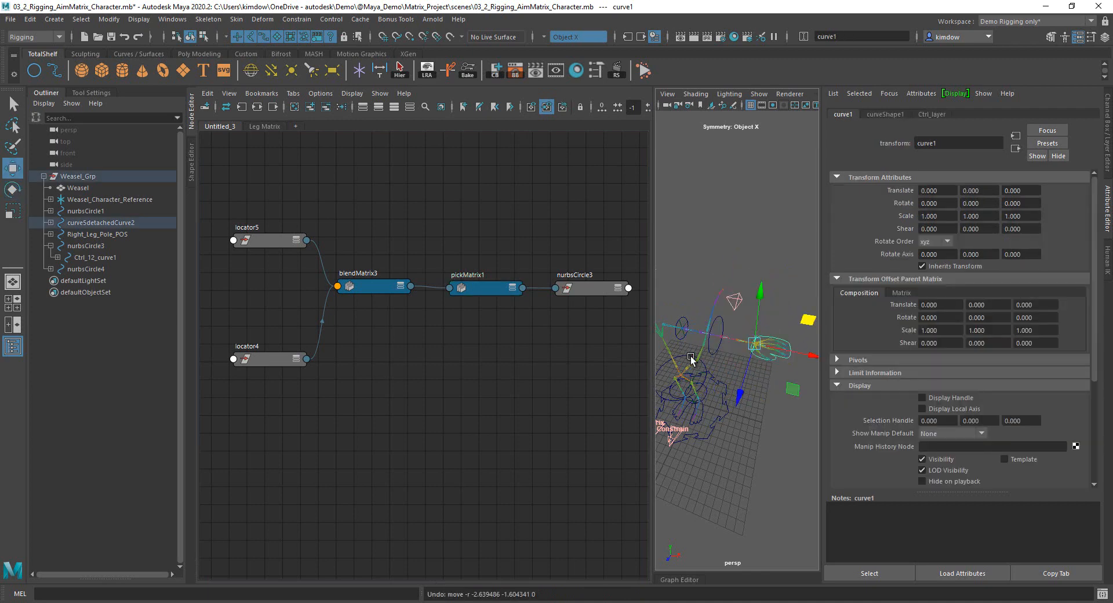
Collapse the Outliner, test-move the left hand control down beside the body, and undo the move.
click(51, 93)
mouse_move(622, 377)
alt+mouse_down()
mouse_move(641, 383)
mouse_move(665, 363)
mouse_move(630, 374)
alt+mouse_up()
drag(750, 298, 610, 405)
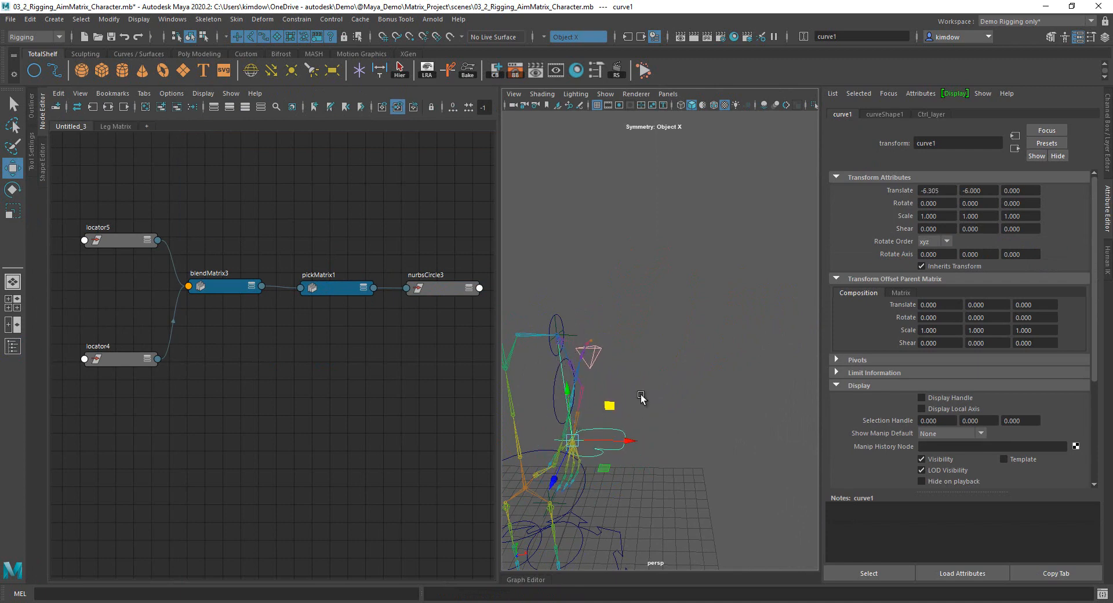
key(ctrl+z)
Create an aimMatrix node and place it below pickMatrix1 in the node graph.
key(Tab)
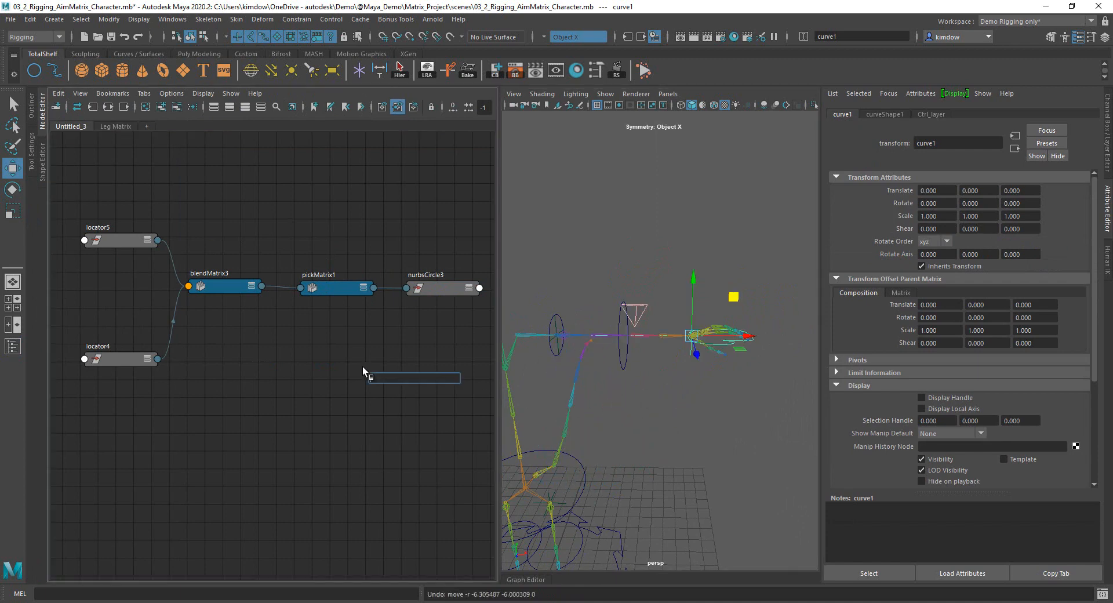
text(aim)
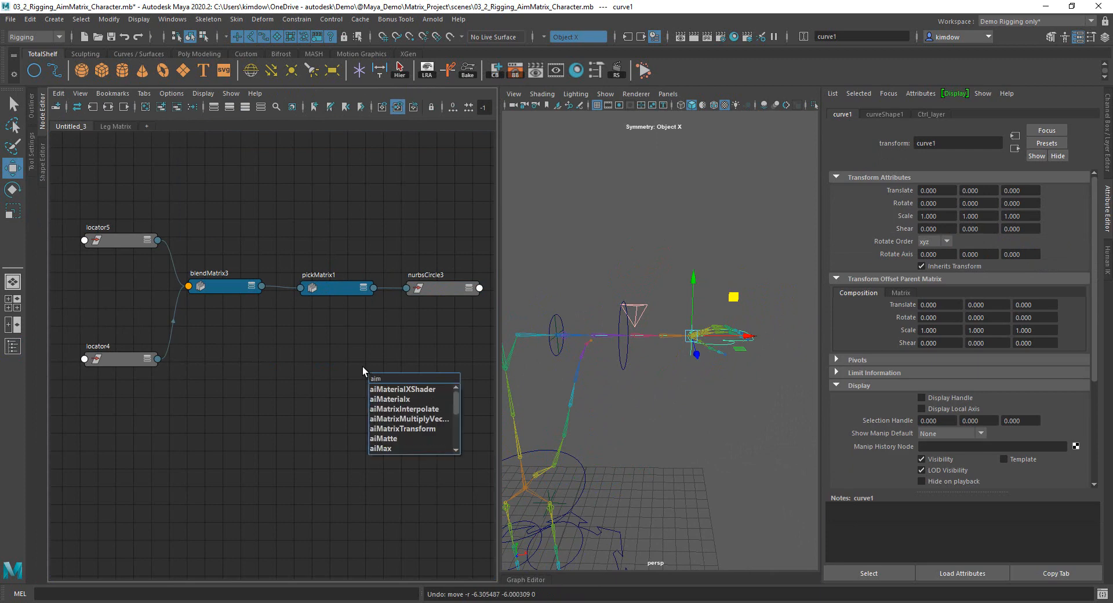
text(m)
click(384, 387)
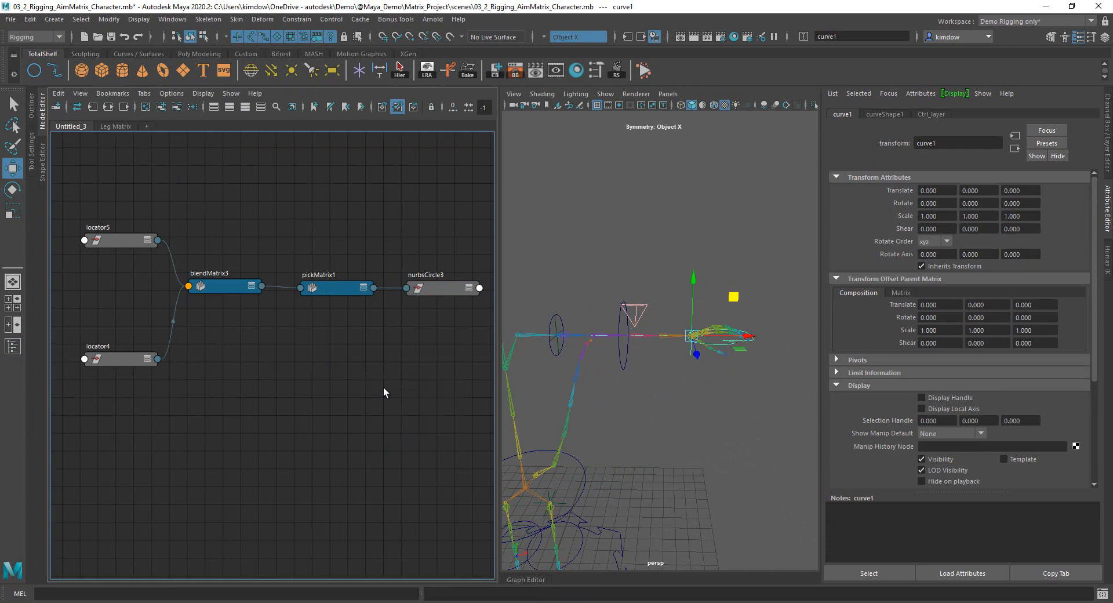
drag(380, 382, 323, 356)
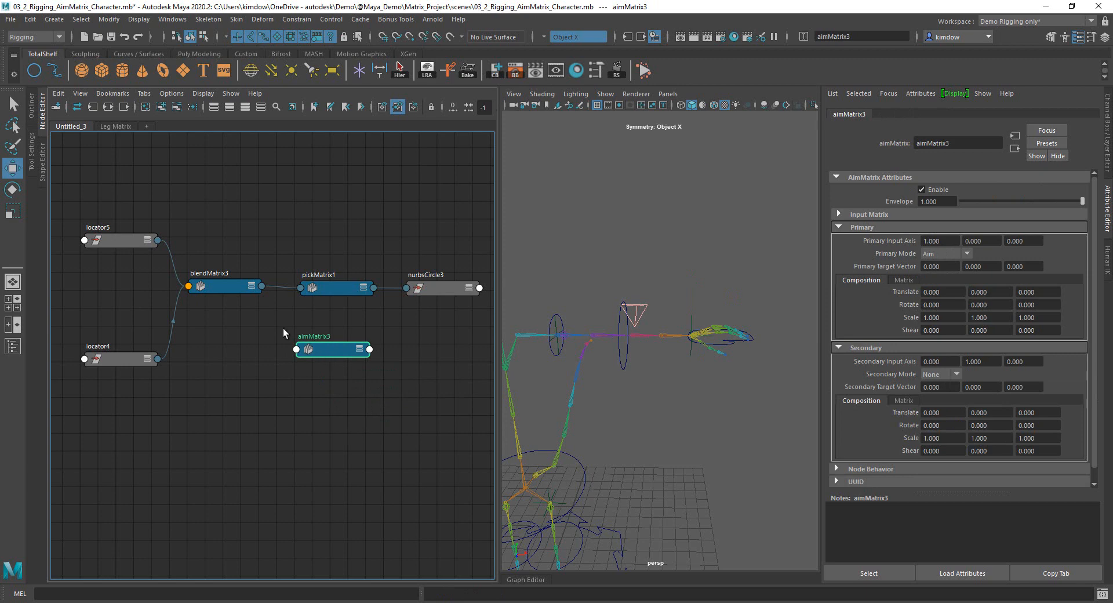
Rearrange blendMatrix3 and pickMatrix1, disconnect pickMatrix1 from nurbsCircle3, and connect its outputMatrix to aimMatrix3's inputMatrix.
drag(353, 287, 325, 222)
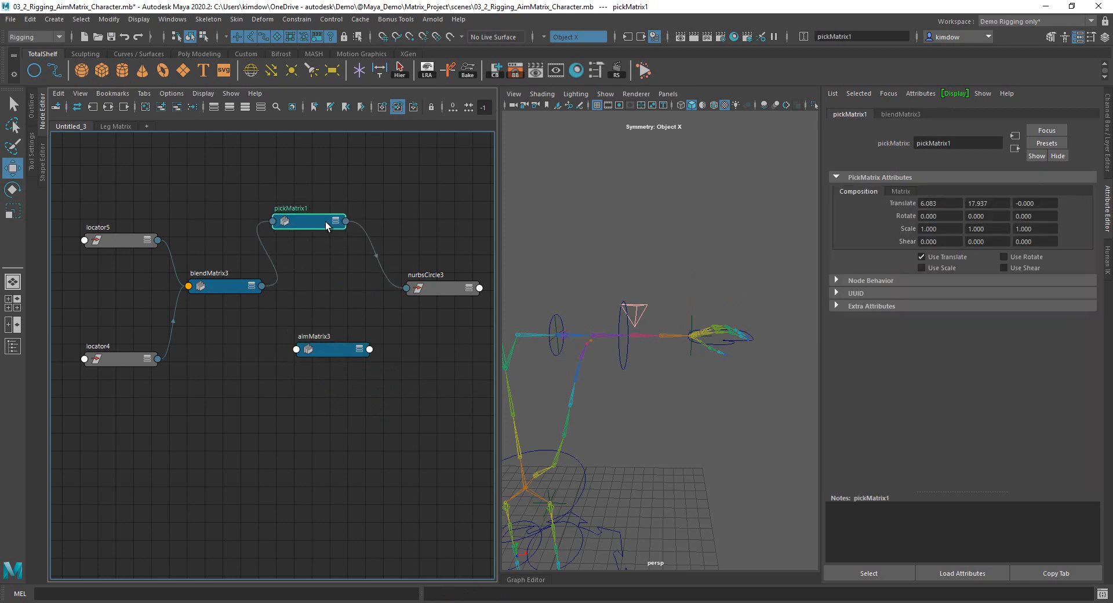
drag(231, 285, 216, 198)
drag(314, 222, 304, 246)
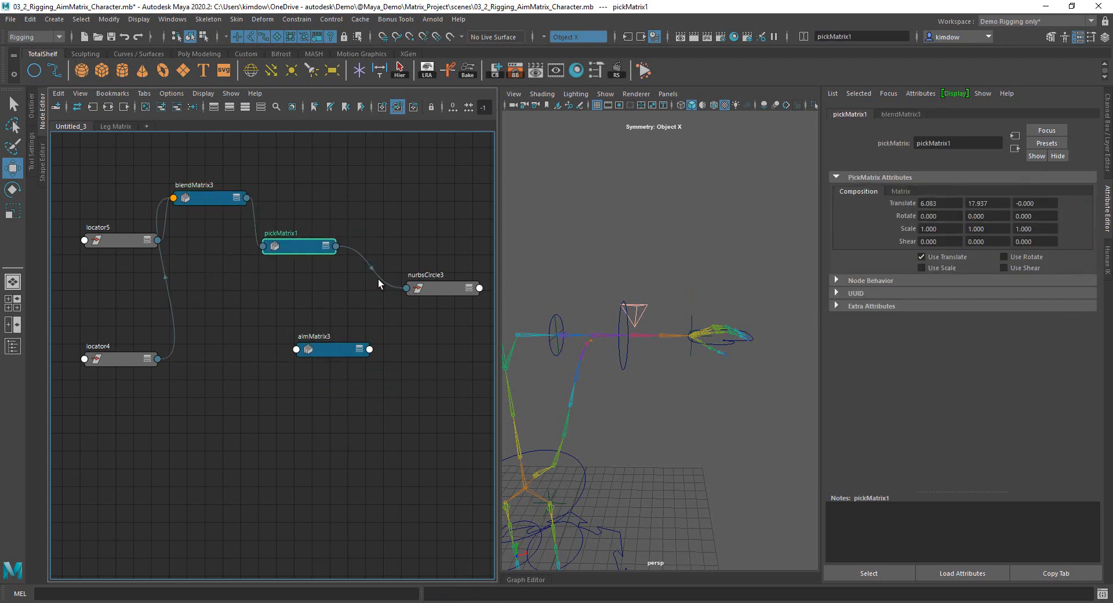
drag(398, 287, 364, 311)
drag(336, 246, 296, 350)
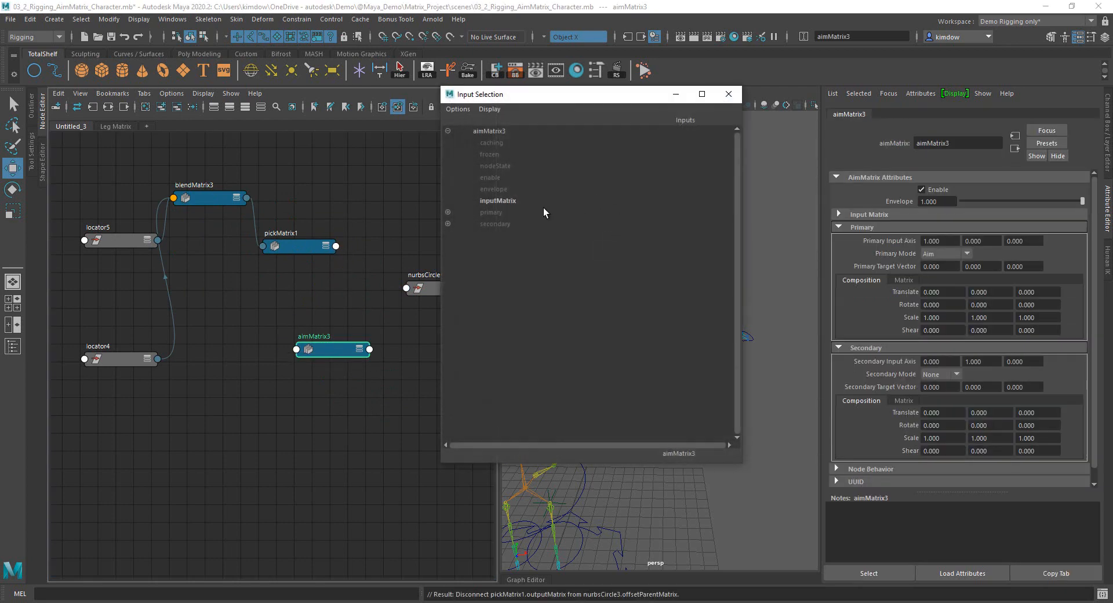
click(500, 200)
Rearrange locator5, locator4 and blendMatrix3 so both locators sit just ahead of the blendMatrix node.
click(130, 232)
drag(130, 230, 124, 166)
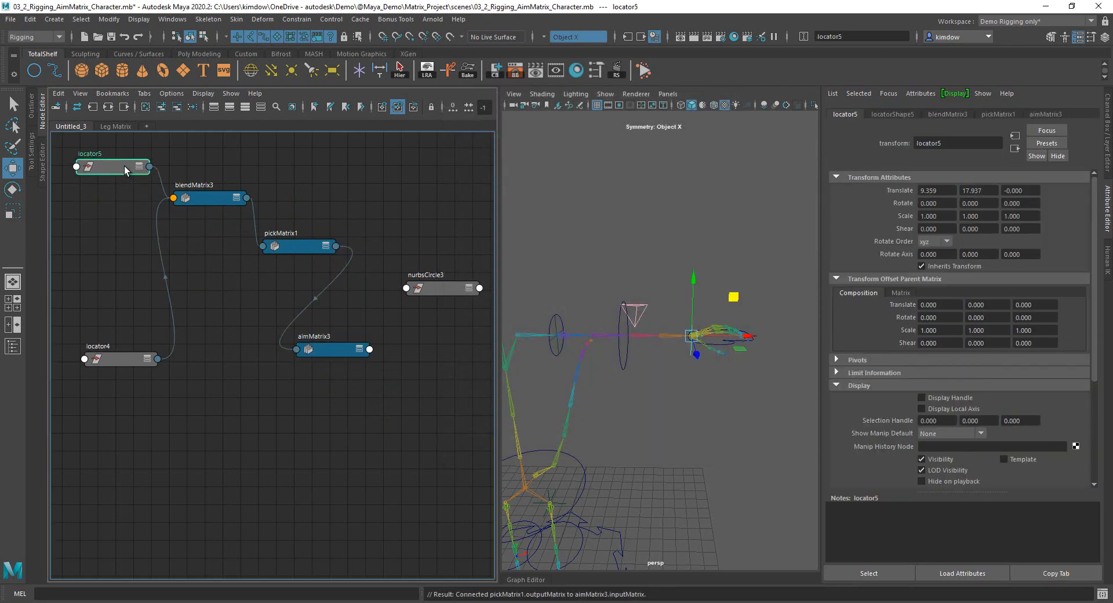
drag(138, 357, 132, 276)
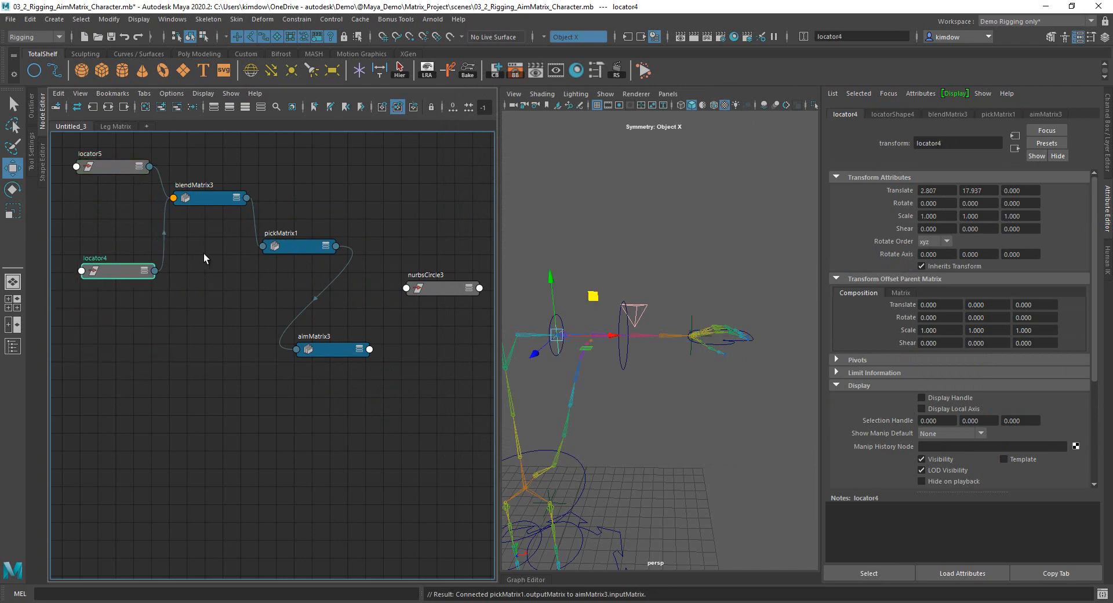
drag(212, 203, 210, 218)
Connect aimMatrix3's output matrix to nurbsCircle3's offsetParentMatrix, and spread aimMatrix3 and locator5 further apart in the graph.
drag(369, 349, 406, 287)
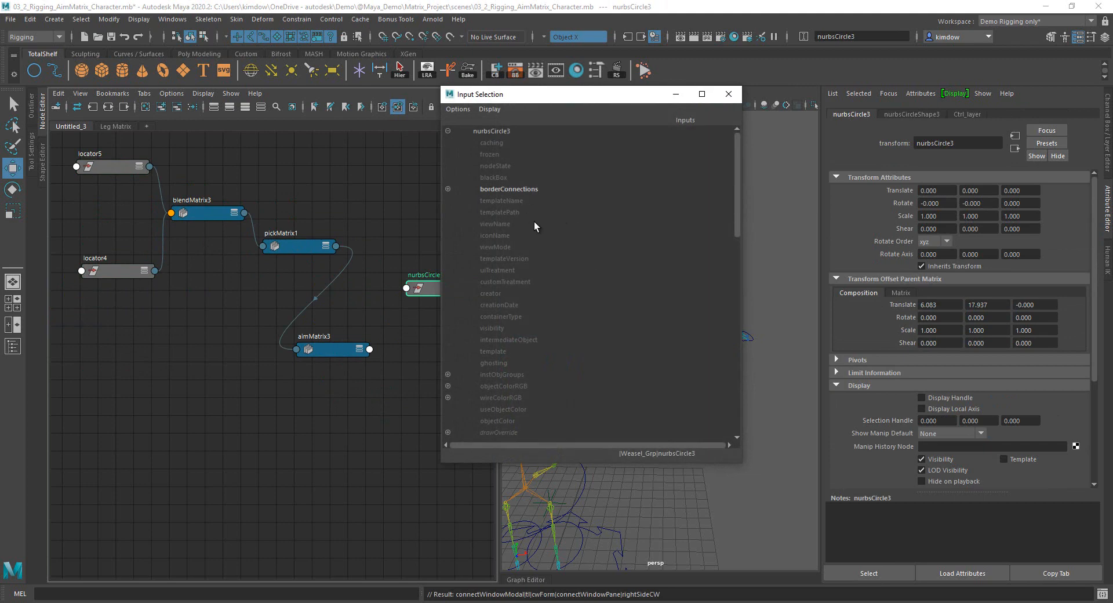
scroll(566, 284, down, 10)
click(514, 318)
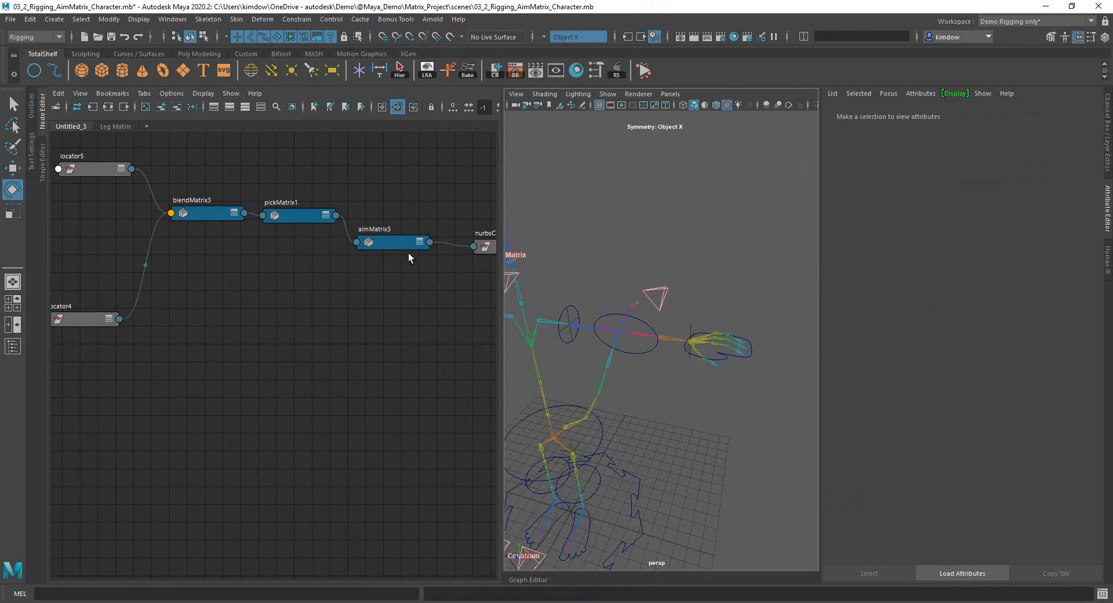
drag(401, 242, 389, 269)
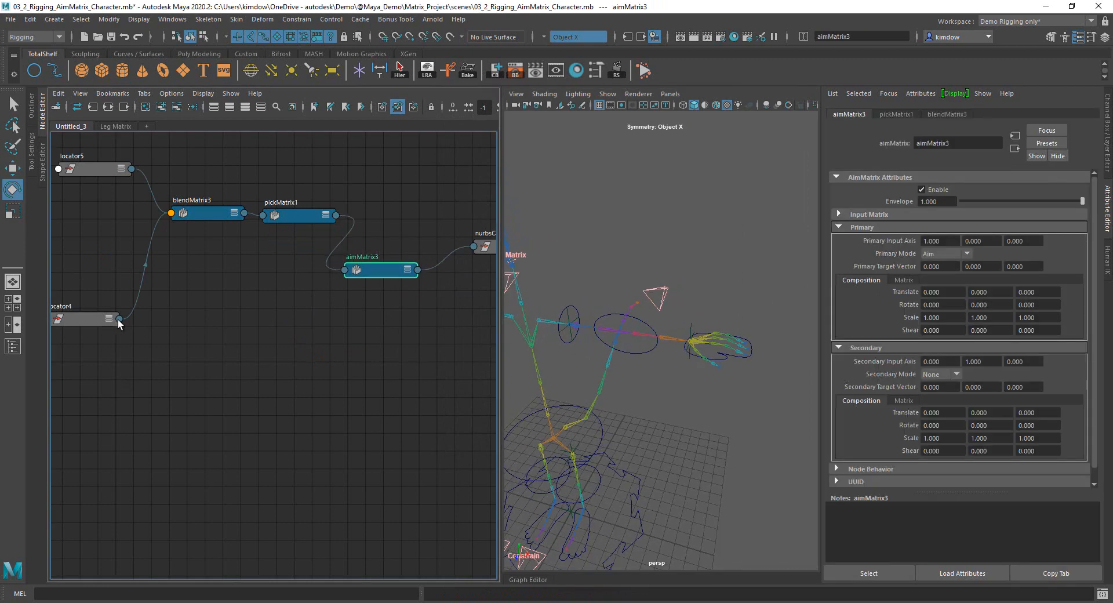
drag(88, 163, 65, 176)
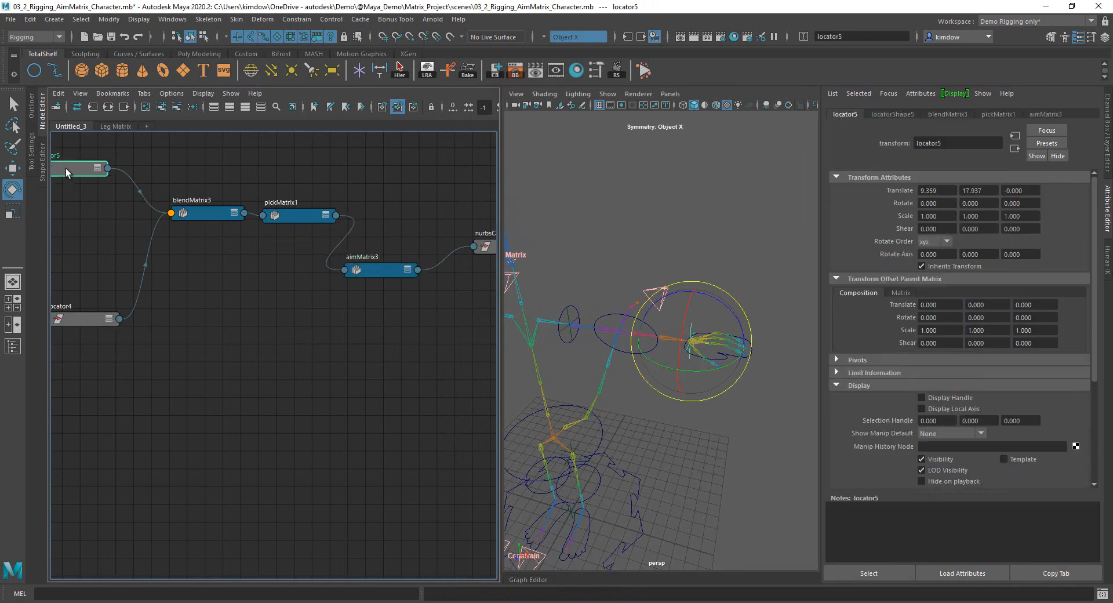
Connect locator5's worldMatrix output to the primaryTargetMatrix input of aimMatrix3.
click(91, 322)
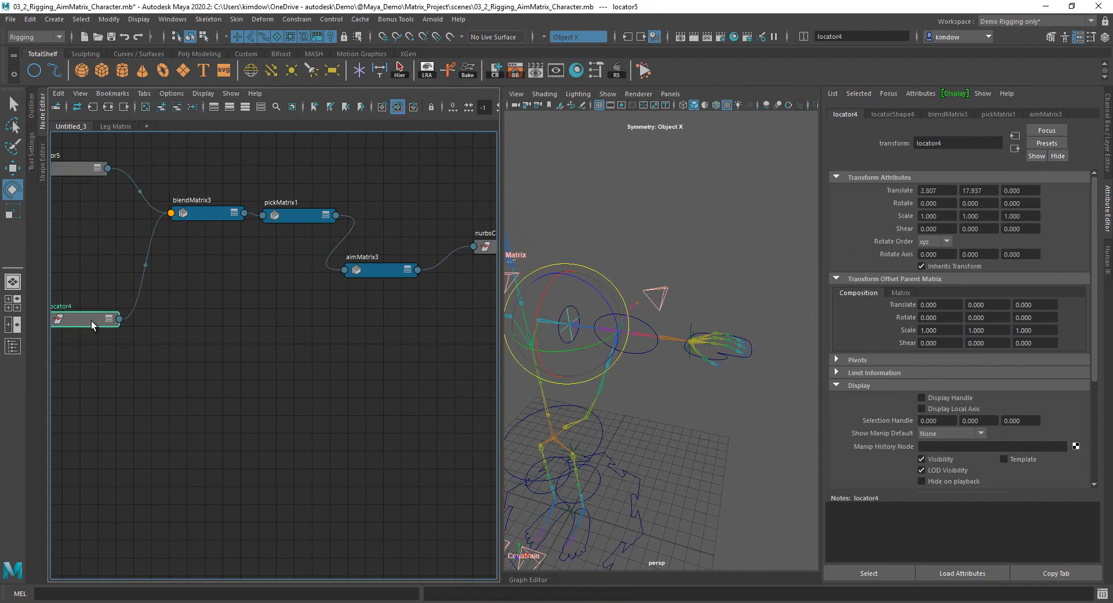
click(80, 168)
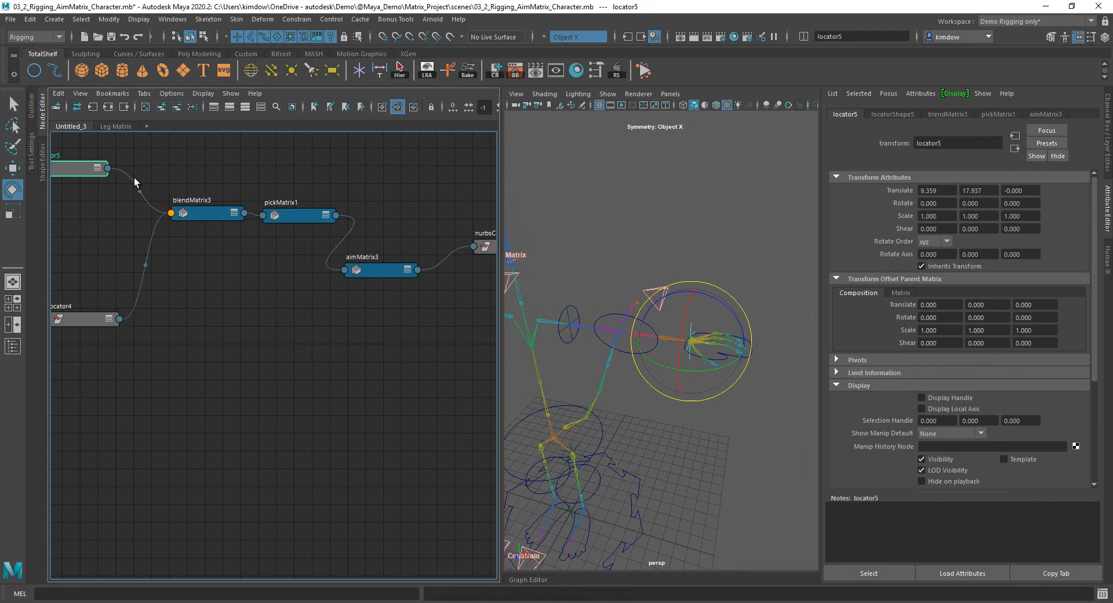
click(109, 168)
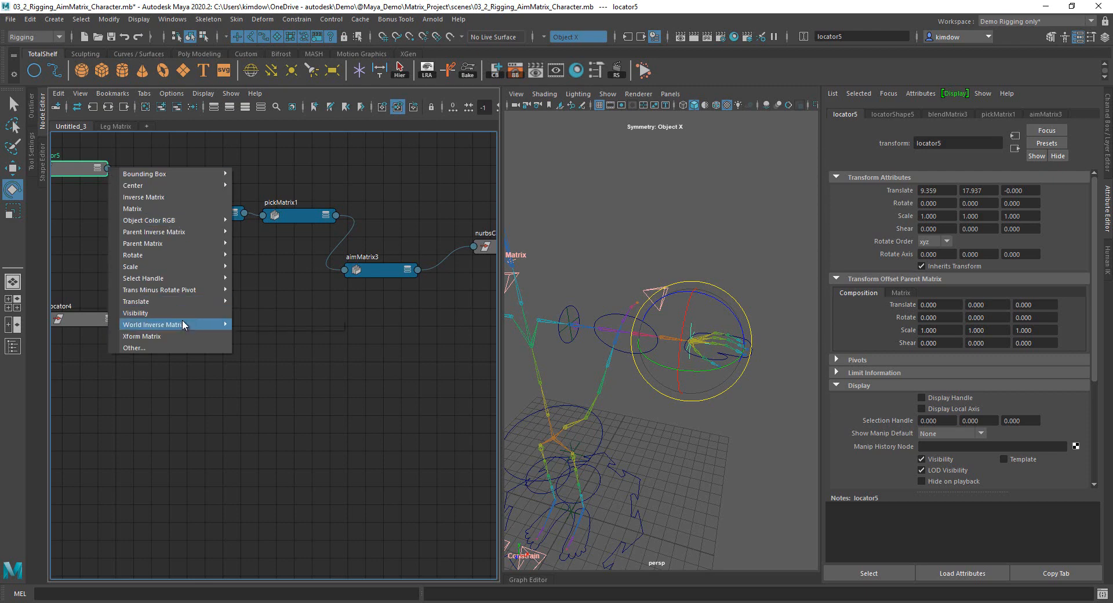
click(177, 347)
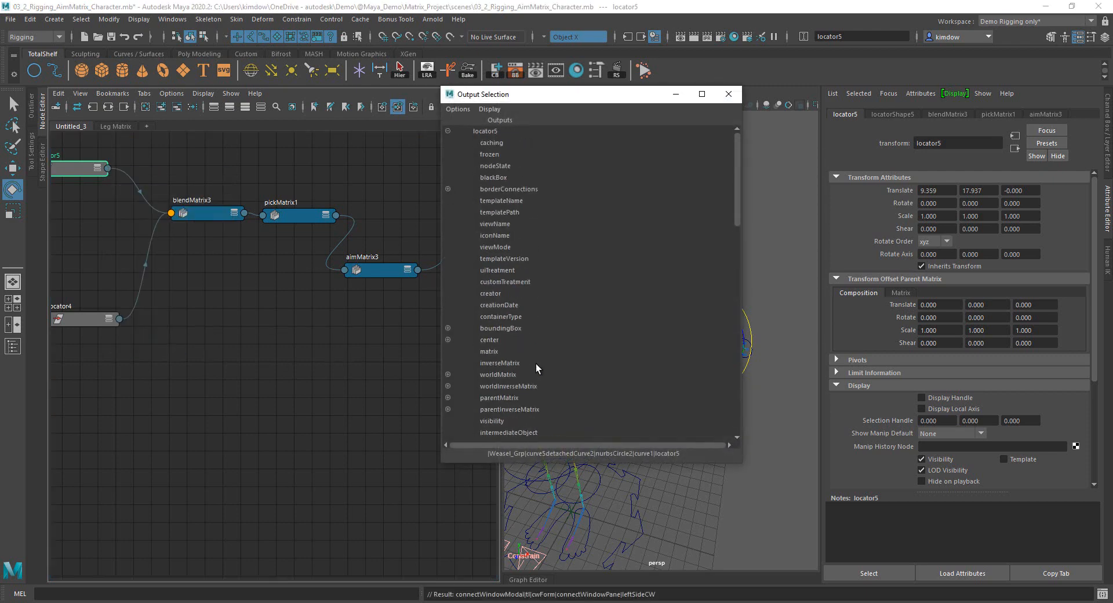
click(520, 374)
click(345, 270)
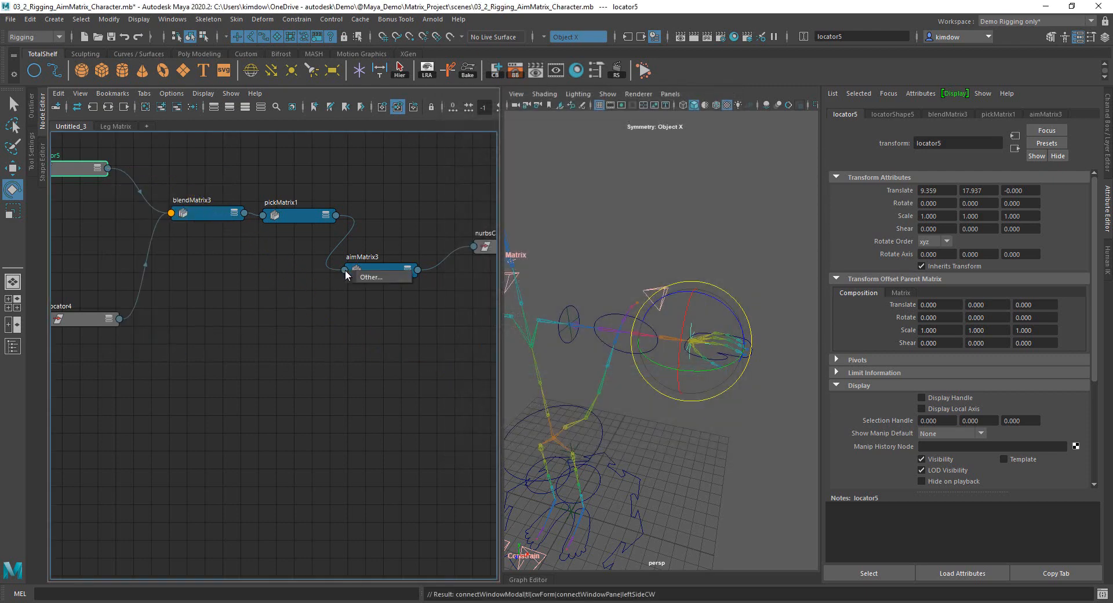
click(363, 281)
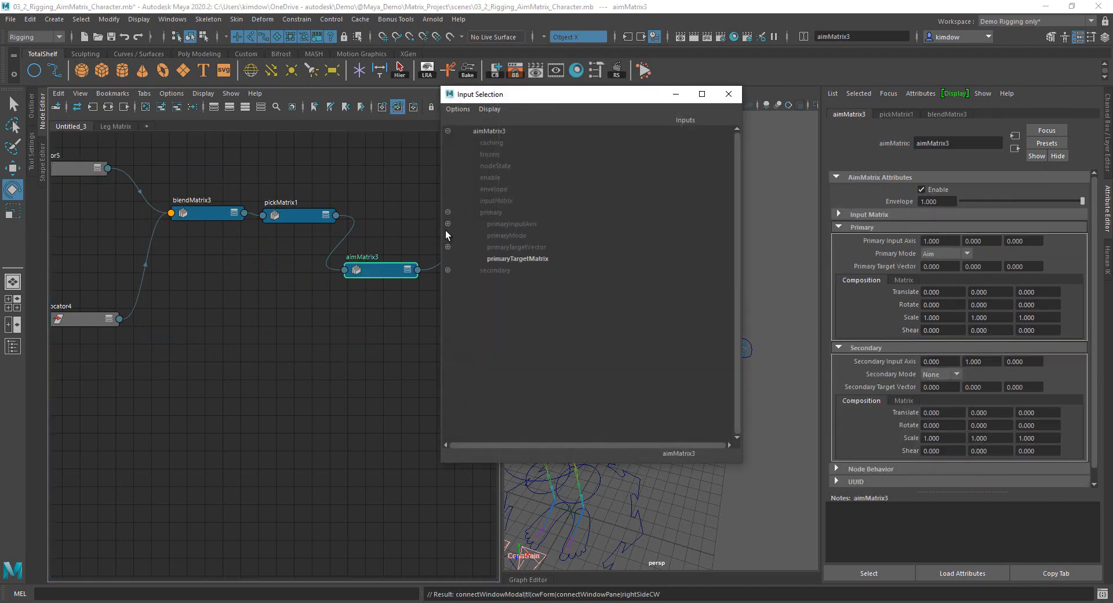
click(502, 259)
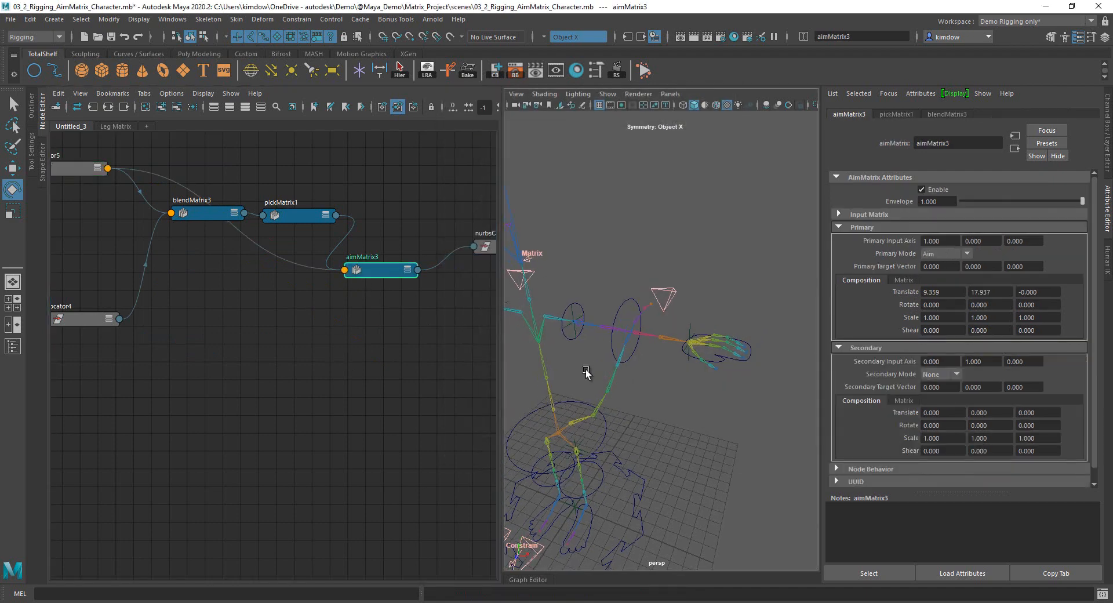
Move the left wrist control down toward the body to test the elbow control's aim, and undo the move.
scroll(614, 370, up, 1)
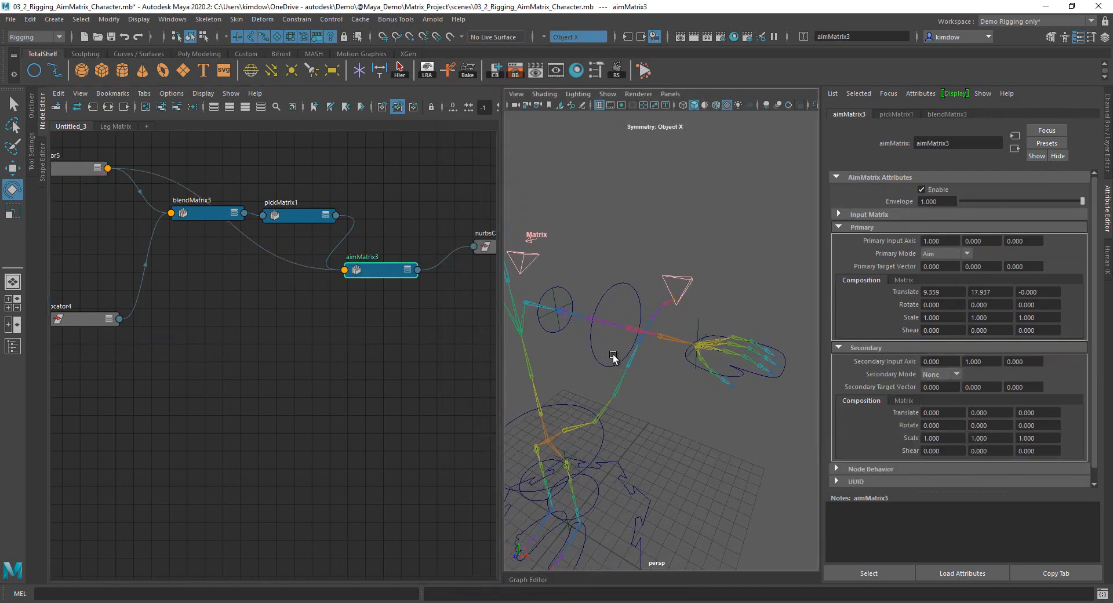
click(740, 369)
alt+drag(766, 365, 717, 356)
key(w)
key(ctrl+z)
drag(735, 299, 632, 400)
key(ctrl+z)
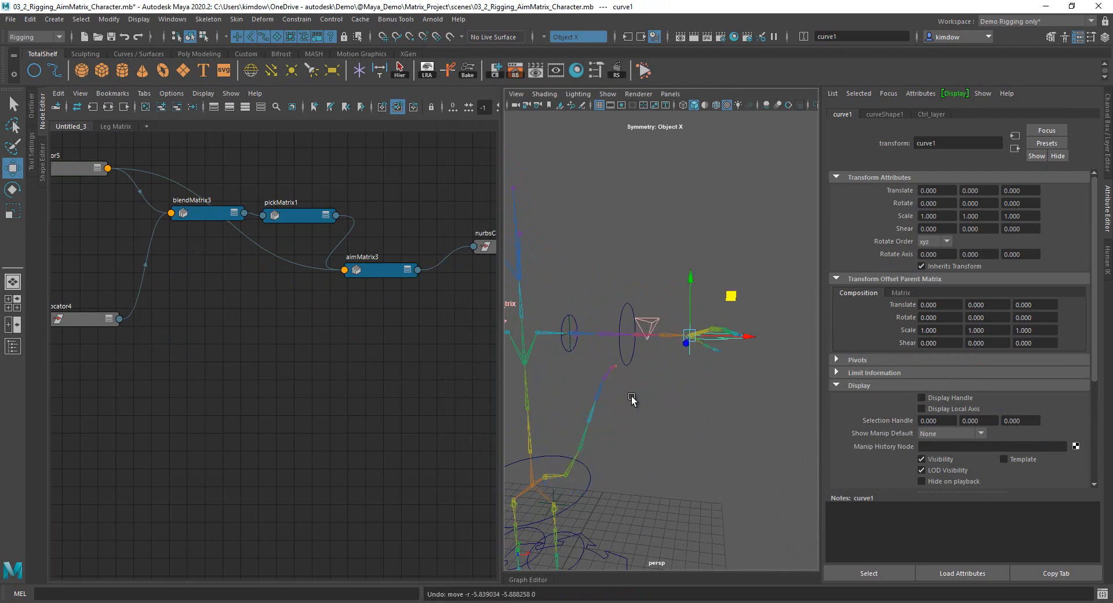
Try a Pole Vector constraint from the elbow control Ctrl_12_curve1 to ikHandle8 at the left wrist.
alt+drag(662, 367, 782, 371)
click(666, 236)
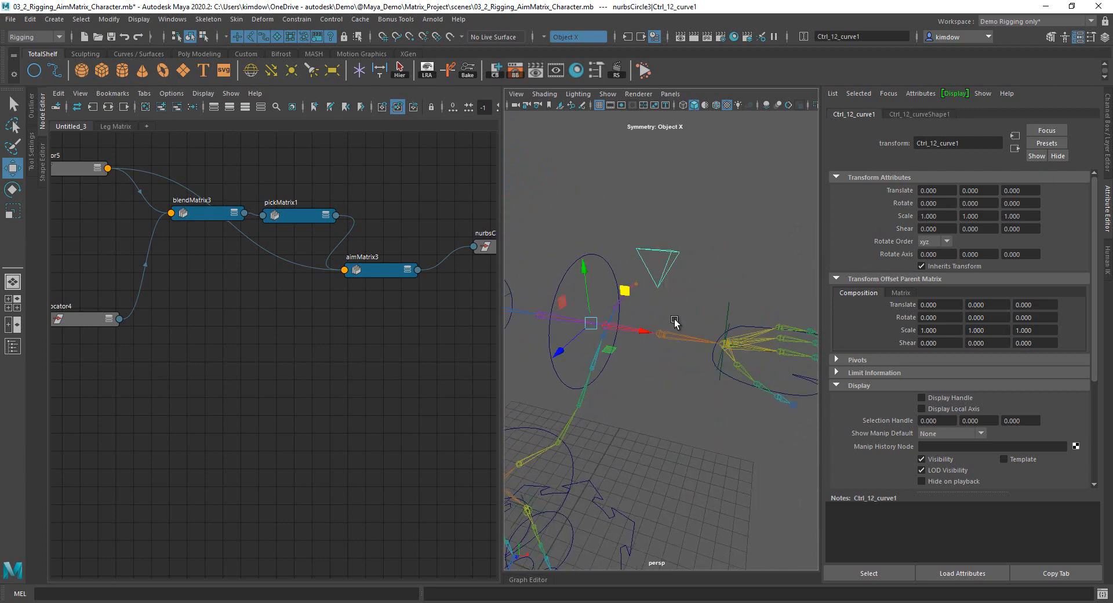
shift+drag(732, 319, 738, 327)
alt+drag(685, 293, 631, 288)
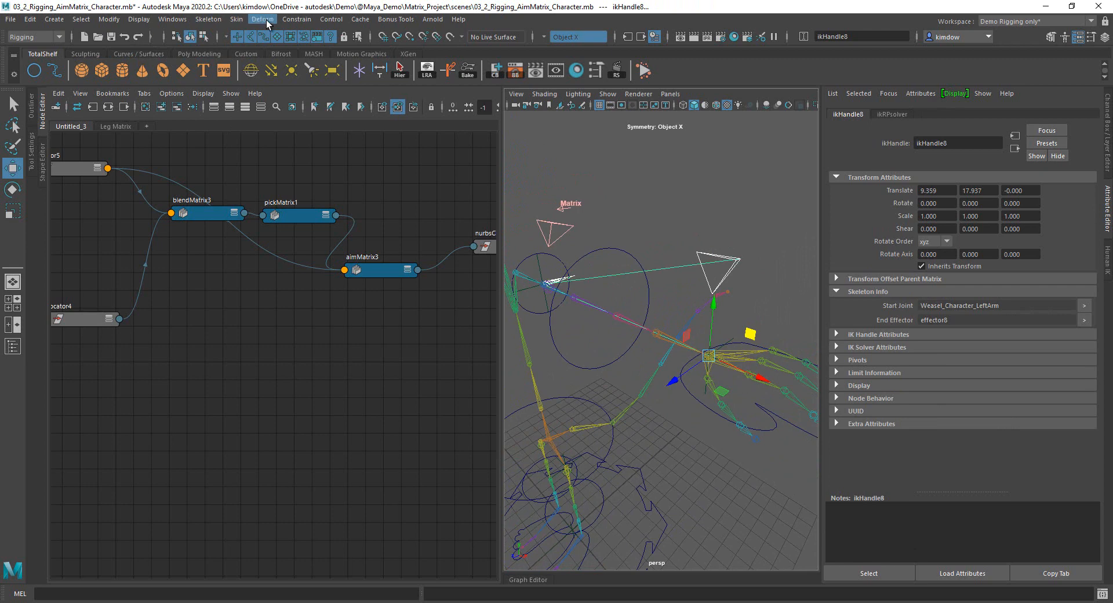
click(296, 19)
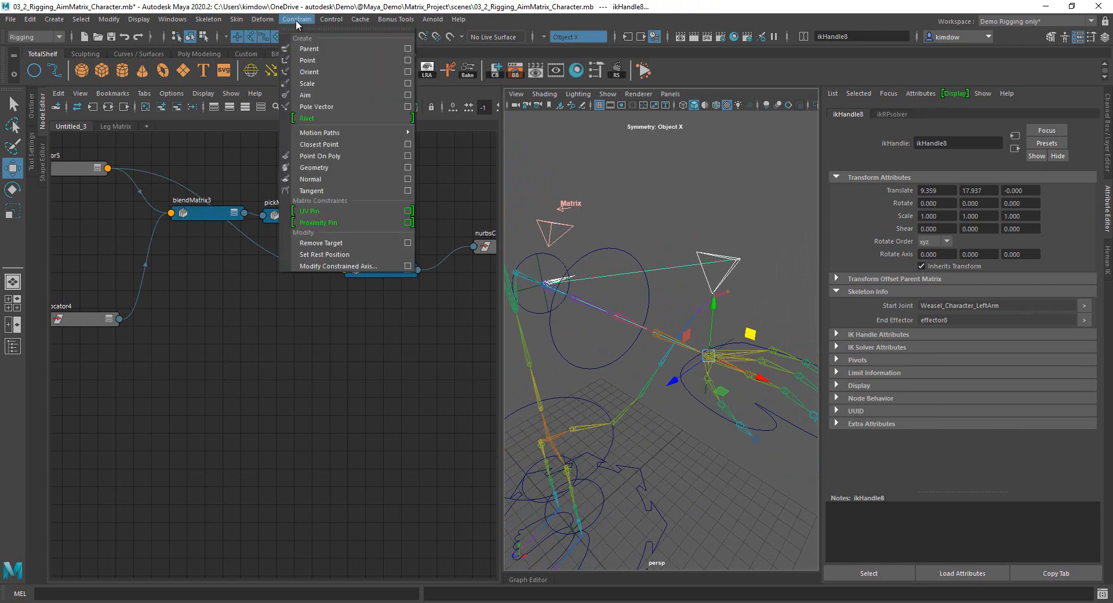
click(340, 105)
Rotate the elbow control Ctrl_12_curve1 about X to test the pole vector, and undo the rotation.
alt+drag(622, 321, 647, 306)
click(676, 265)
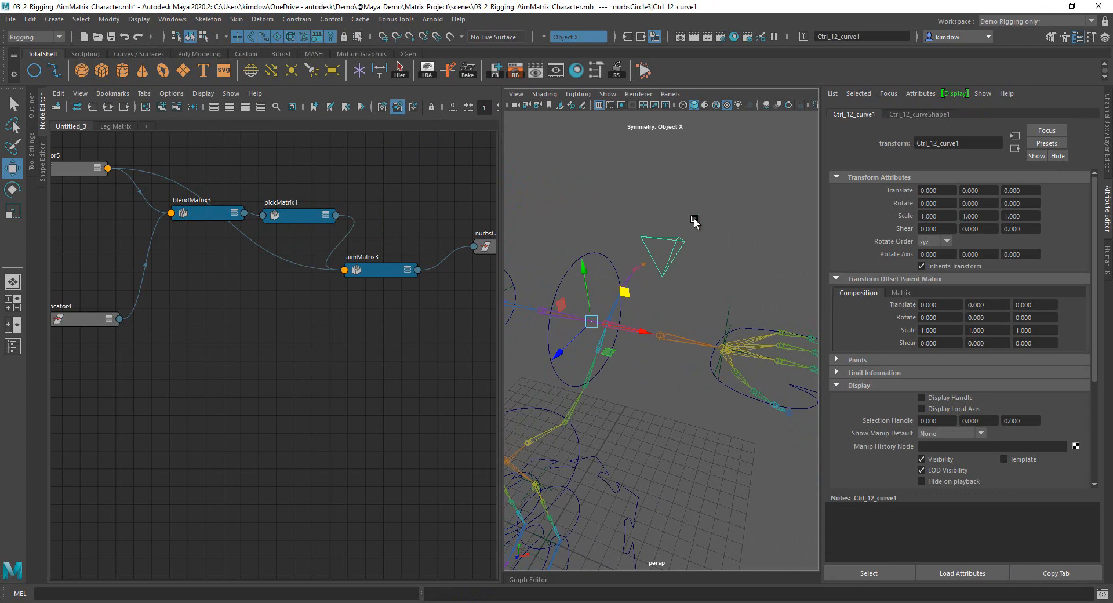
key(e)
drag(572, 283, 562, 332)
key(ctrl+z)
key(ctrl+z)
key(ctrl+z)
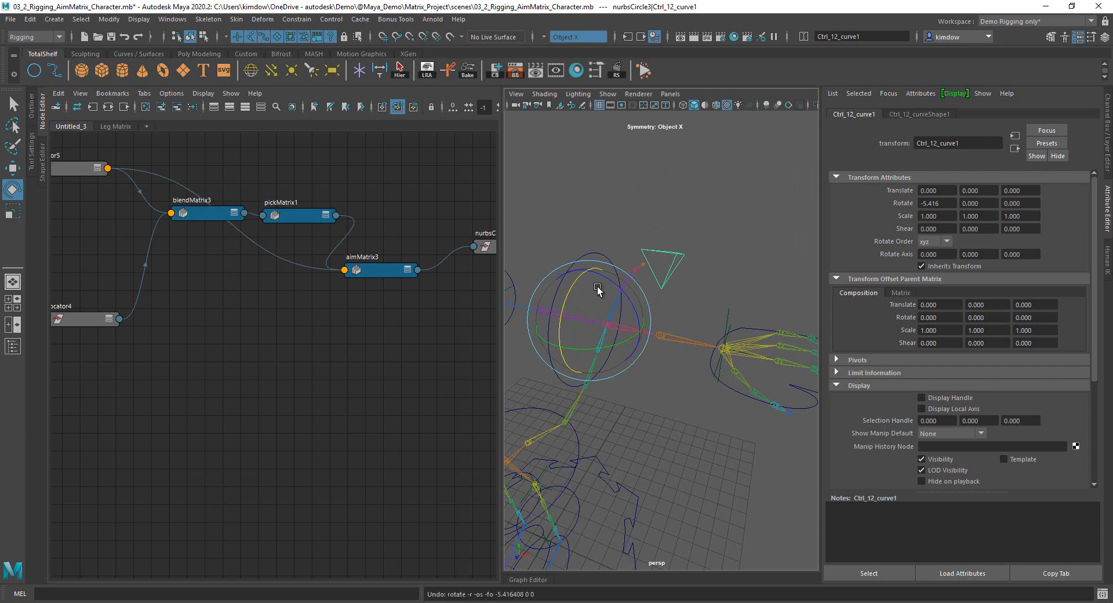
Create a Pole Vector constraint from locator3, the child of Ctrl_12_curve1, to ikHandle8 at the left wrist.
click(1108, 165)
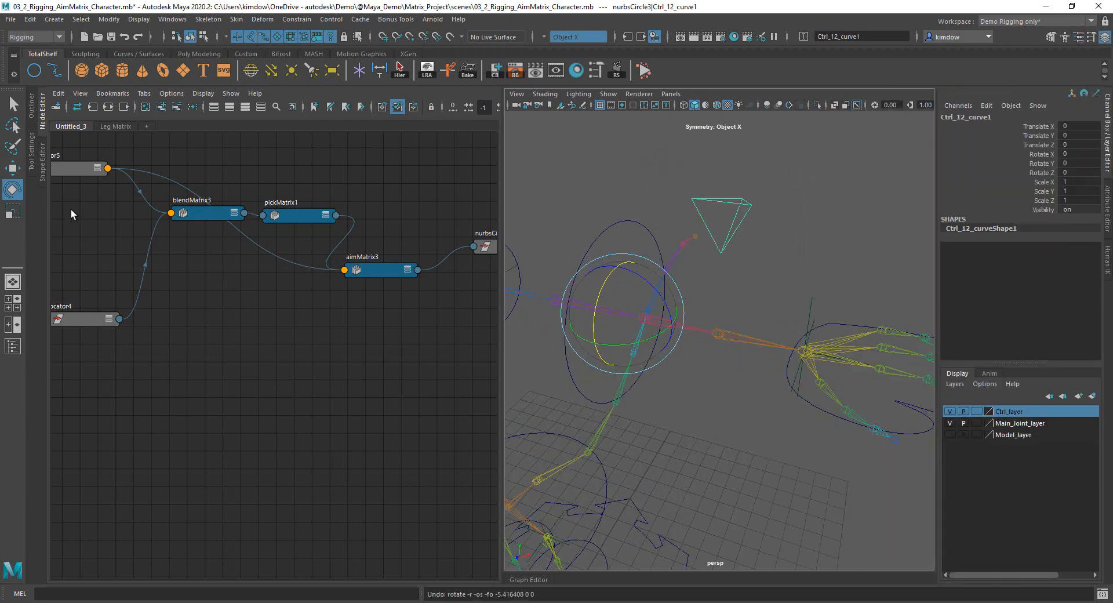
click(33, 115)
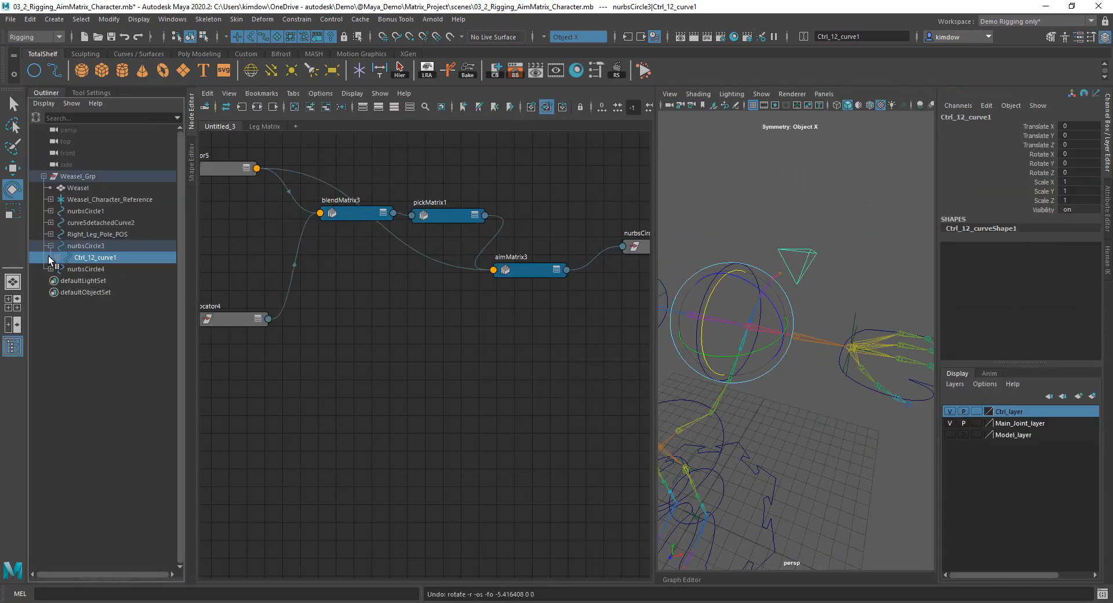
click(56, 257)
click(92, 269)
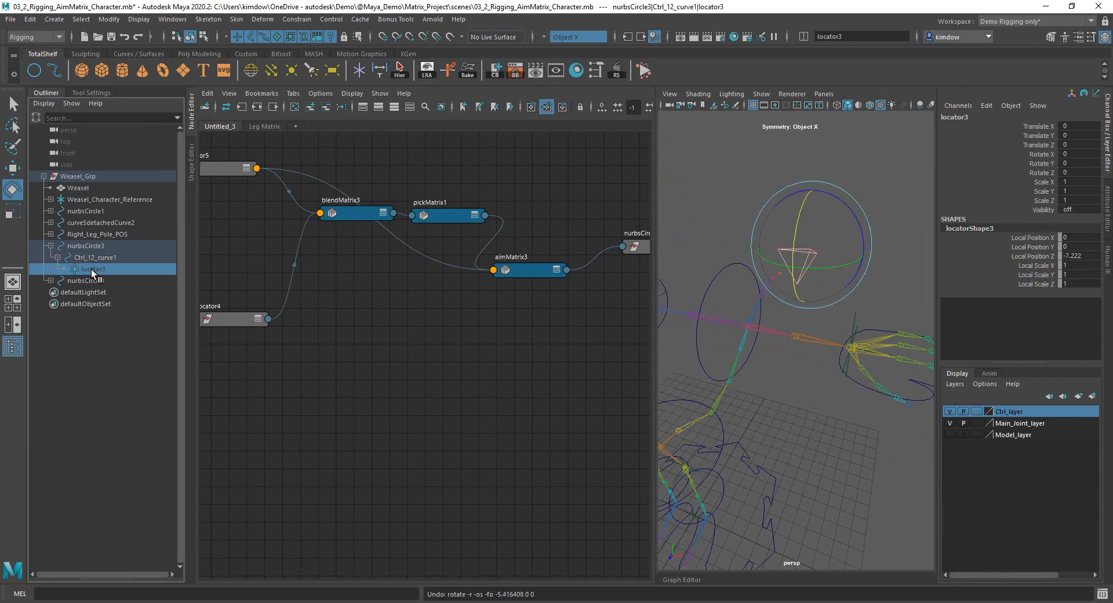
alt+drag(717, 361, 872, 360)
click(722, 266)
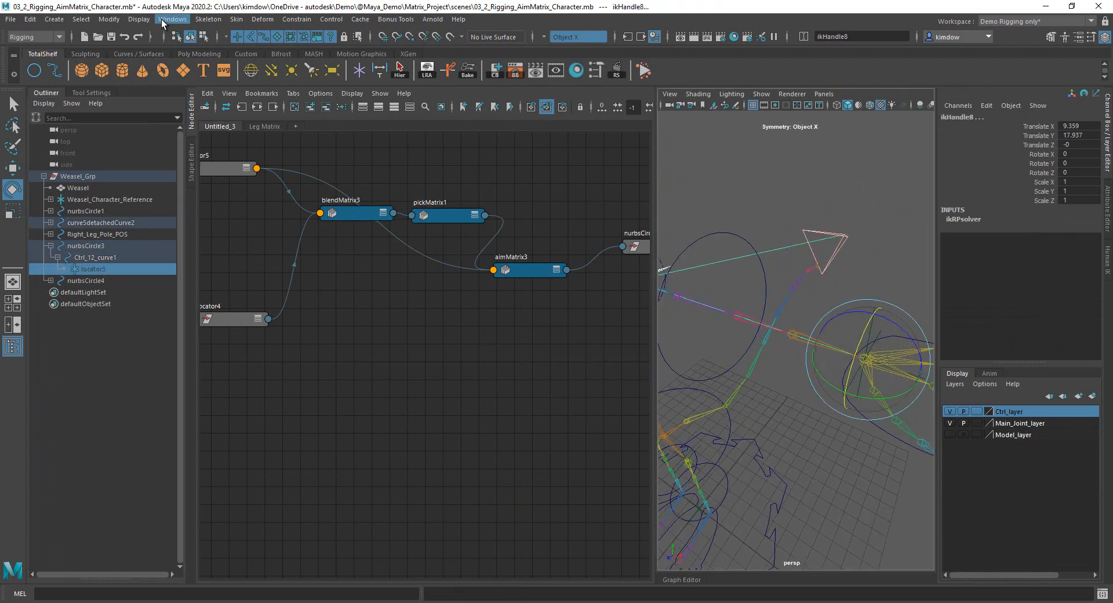
click(296, 21)
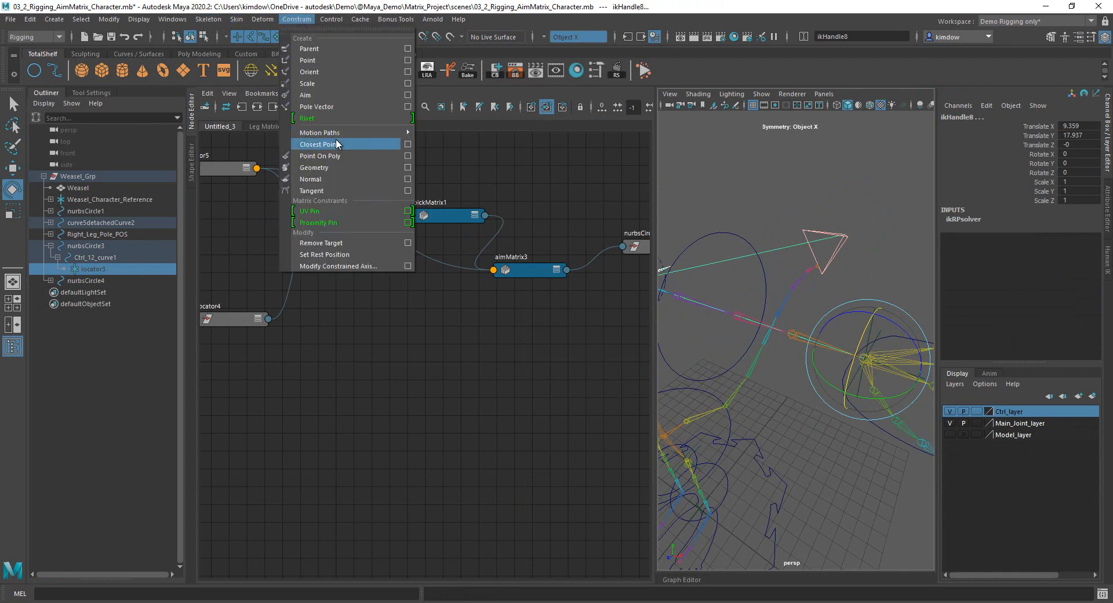
click(341, 107)
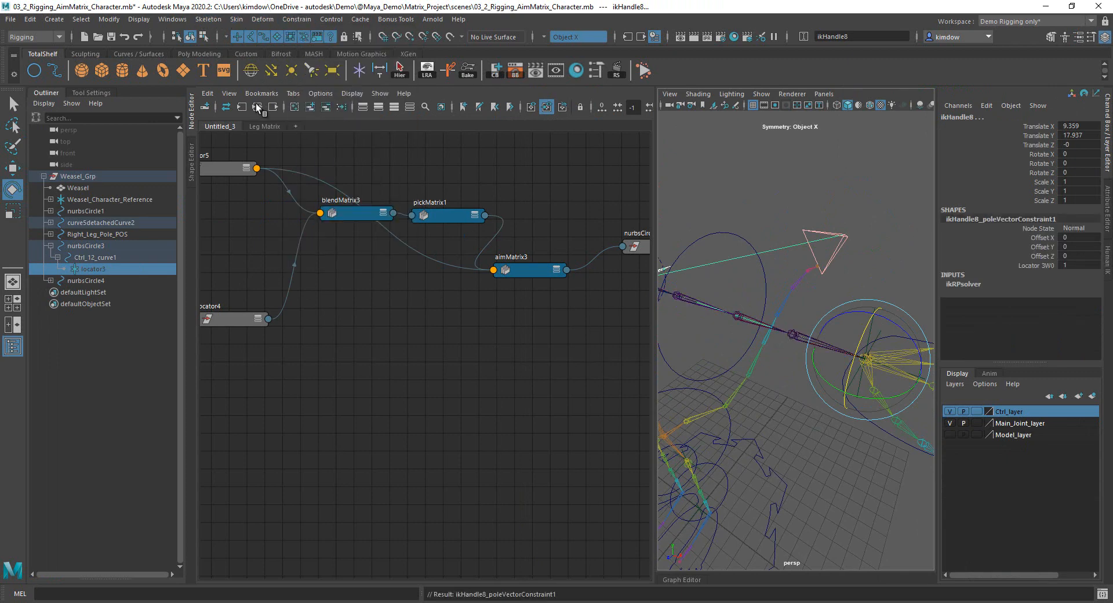
Collapse the Node Editor and Outliner, and lower the left wrist control to about -6.65 in X and -5.09 in Y.
click(193, 108)
click(42, 91)
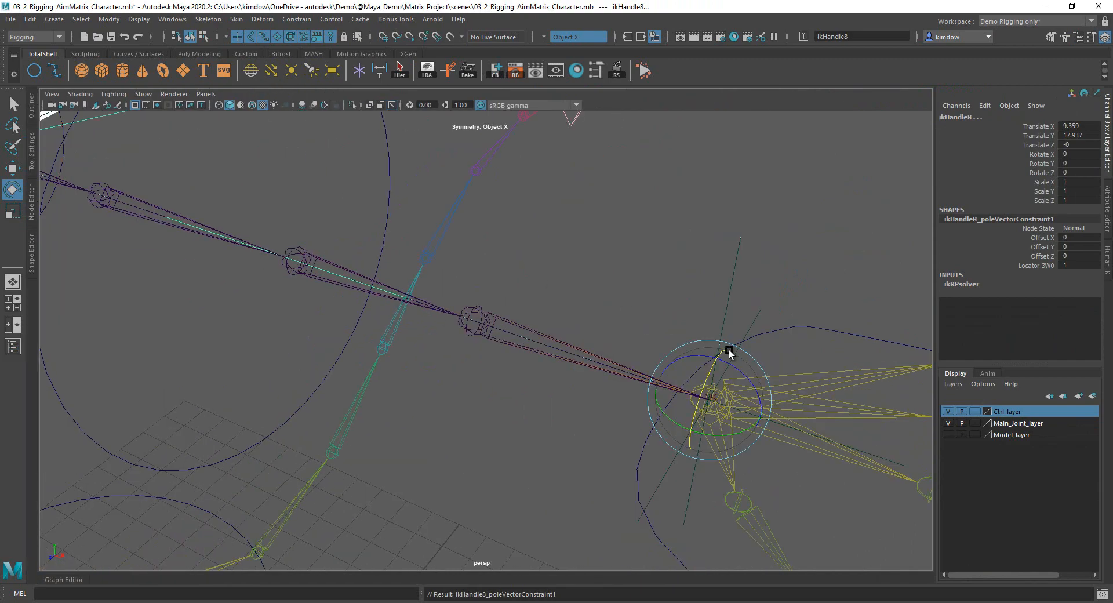
alt+drag(390, 290, 529, 323)
click(776, 333)
alt+right_drag(776, 333, 561, 391)
click(630, 373)
alt+drag(562, 391, 591, 362)
key(w)
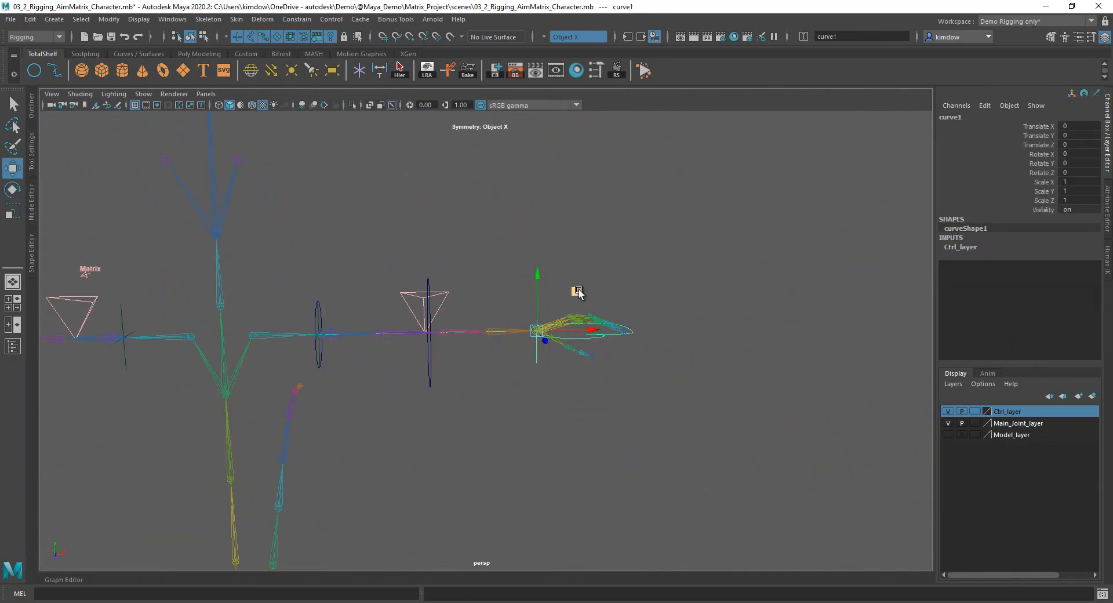
drag(576, 293, 341, 459)
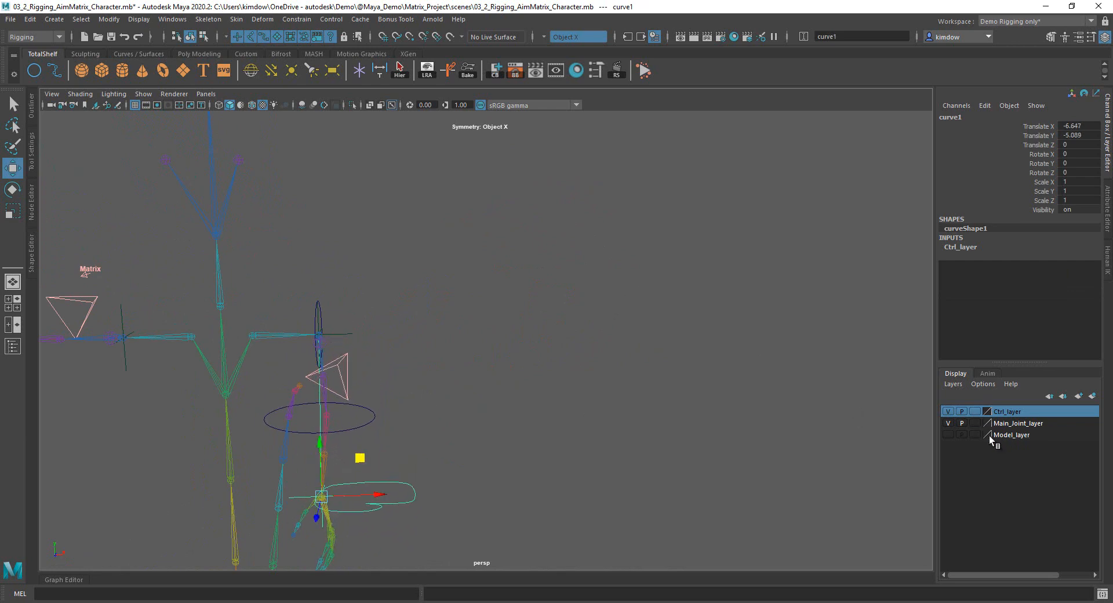
Show Model_layer and reposition the left wrist control to about -4.96, -6.13, 0.16 beside the body.
click(948, 435)
alt+drag(559, 422, 405, 409)
alt+drag(473, 422, 580, 426)
drag(425, 469, 467, 435)
alt+middle_drag(655, 334, 789, 256)
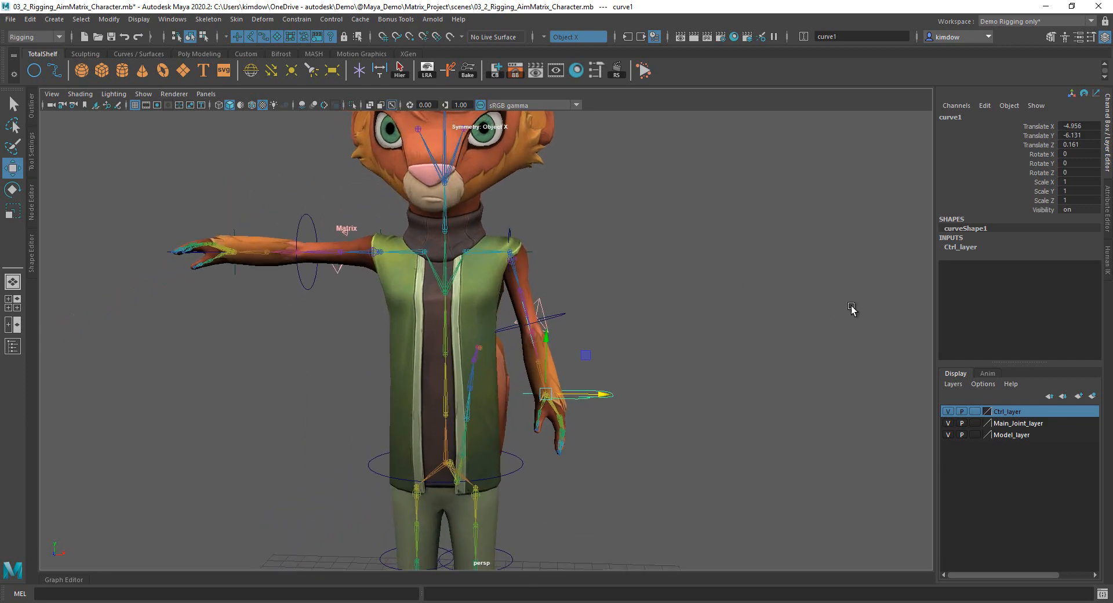
Raise and swing the left wrist control in front of the body, ending at about -2.28, 0.22, 1.08.
alt+right_drag(853, 307, 882, 312)
drag(631, 421, 422, 322)
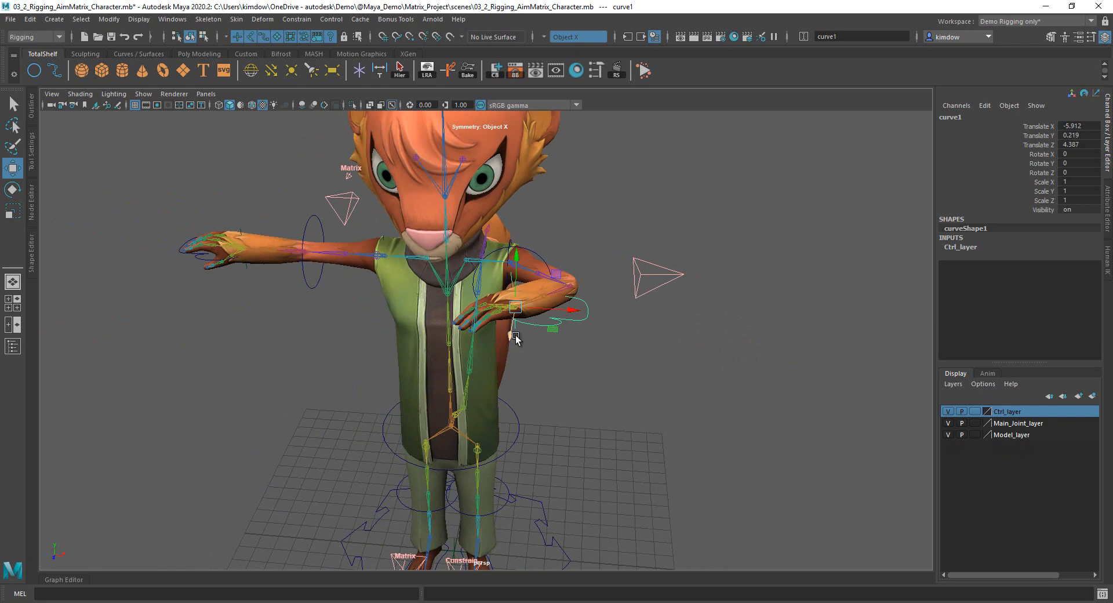
alt+drag(537, 334, 646, 311)
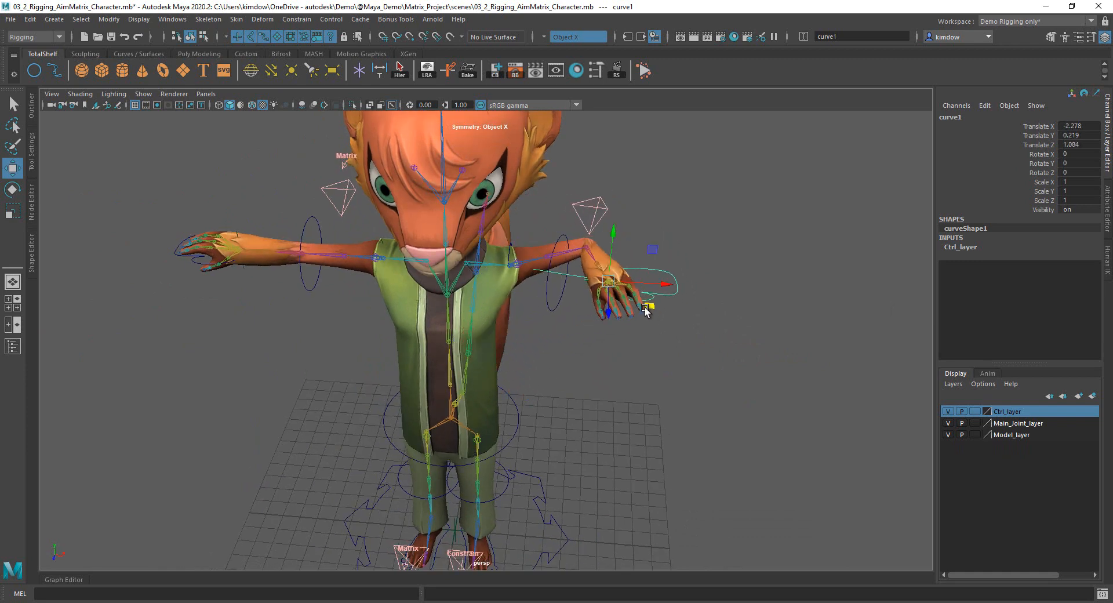
Rotate the left elbow control Ctrl_12_curve1 about X to test how the elbow swings, and undo the rotation.
click(602, 209)
key(e)
drag(555, 234, 551, 256)
key(ctrl+z)
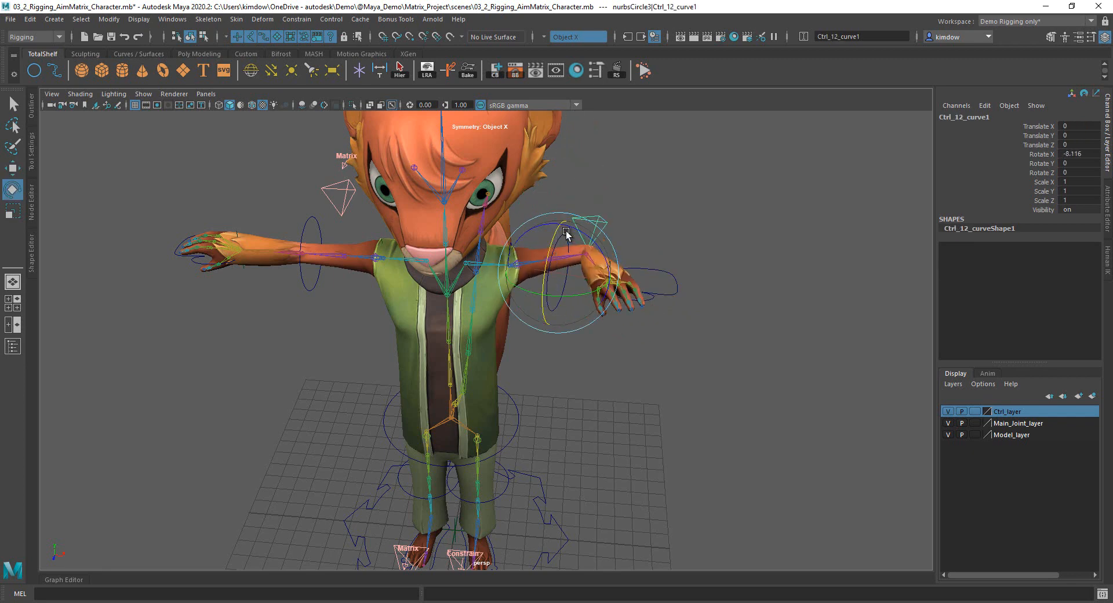
alt+drag(634, 328, 636, 307)
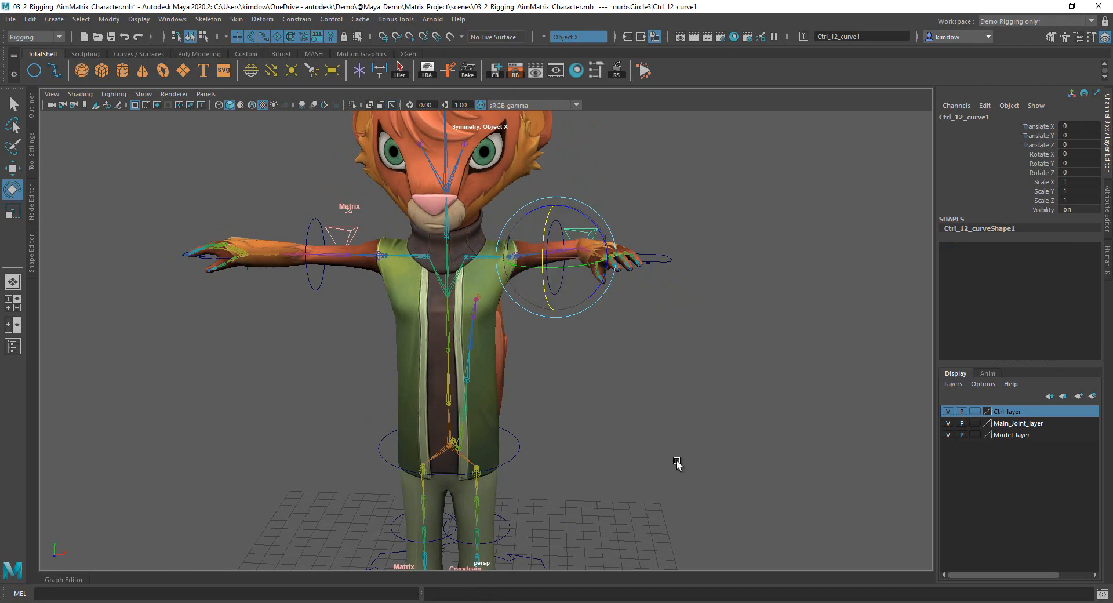